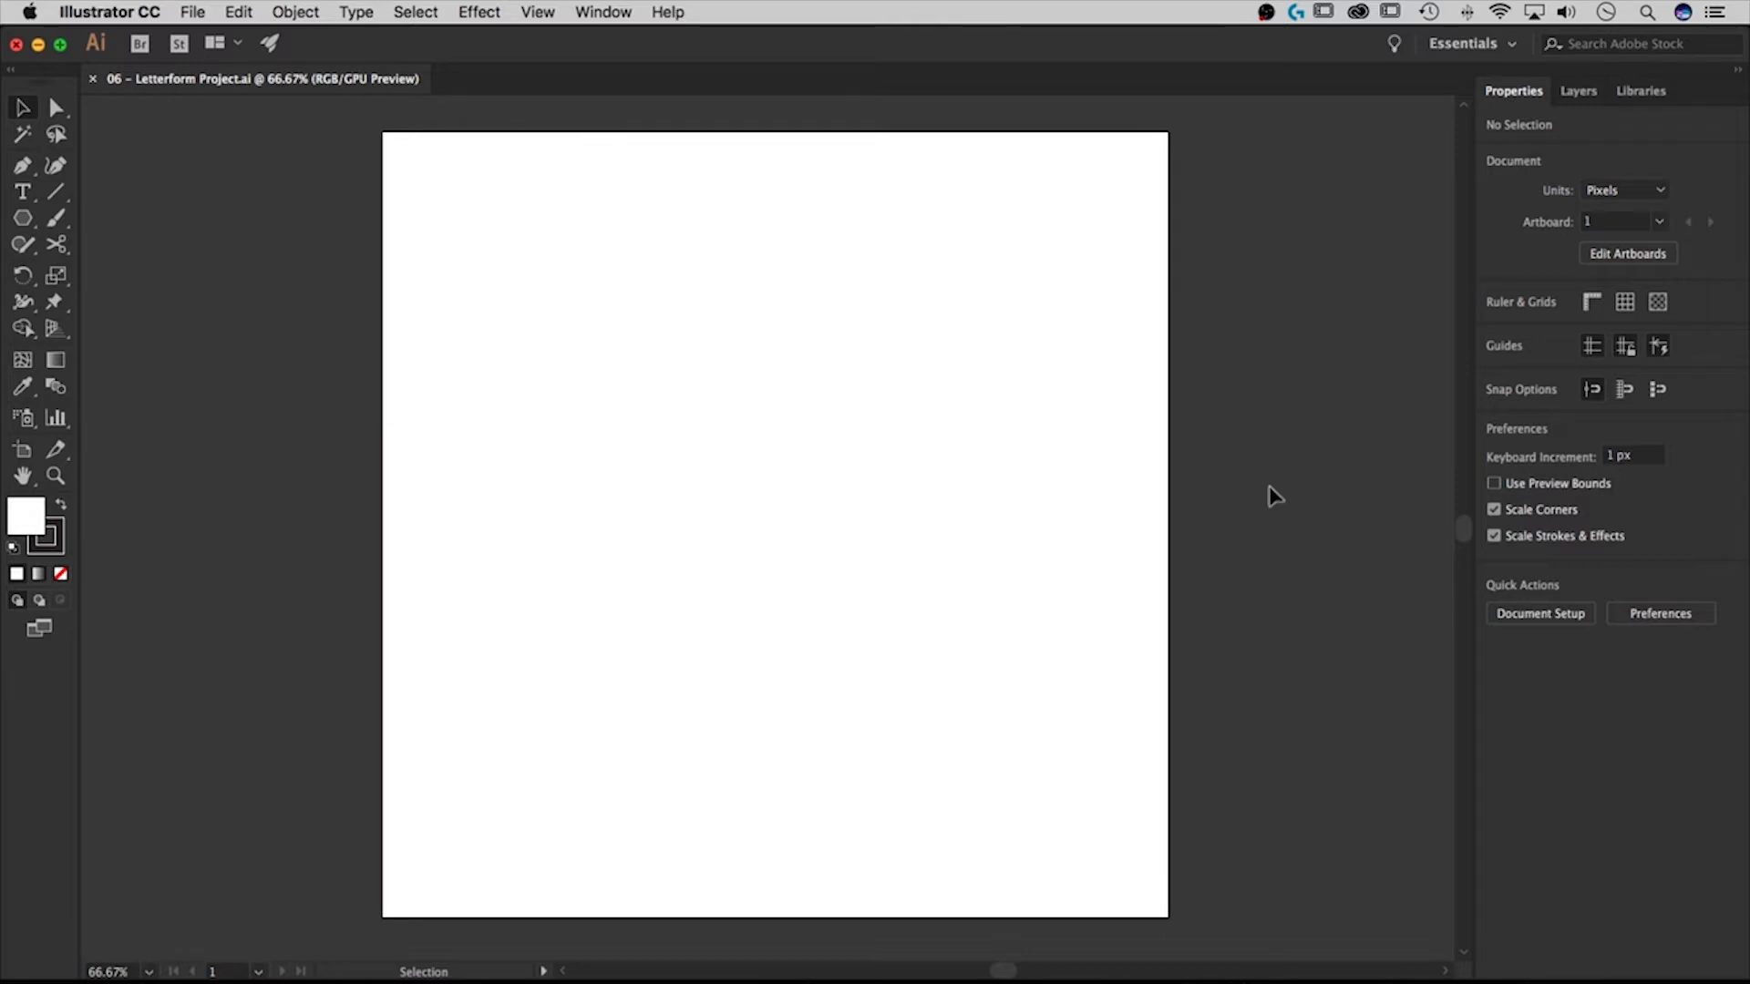
- Review the New Document settings for a 1080 × 1080 px artboard, then close them without creating
{"action": "left_click", "coordinate": [193, 12]}
{"action": "left_click", "coordinate": [201, 41]}
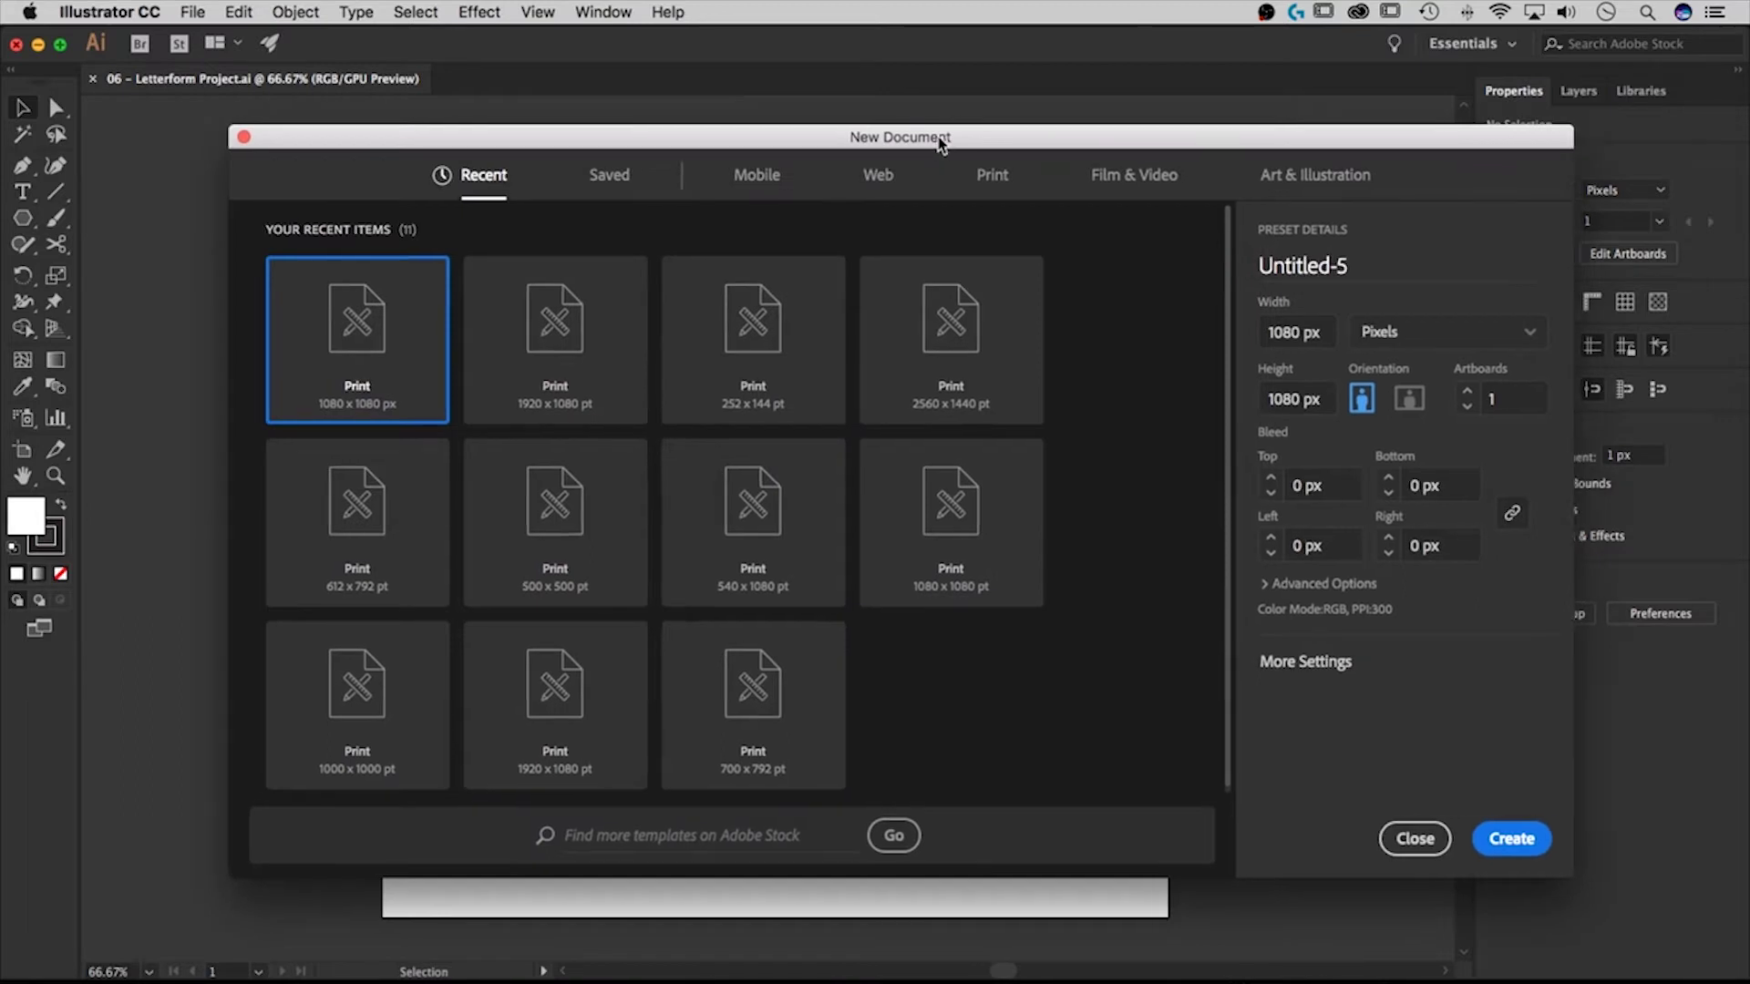
{"action": "left_click_drag", "start_coordinate": [941, 144], "coordinate": [916, 152]}
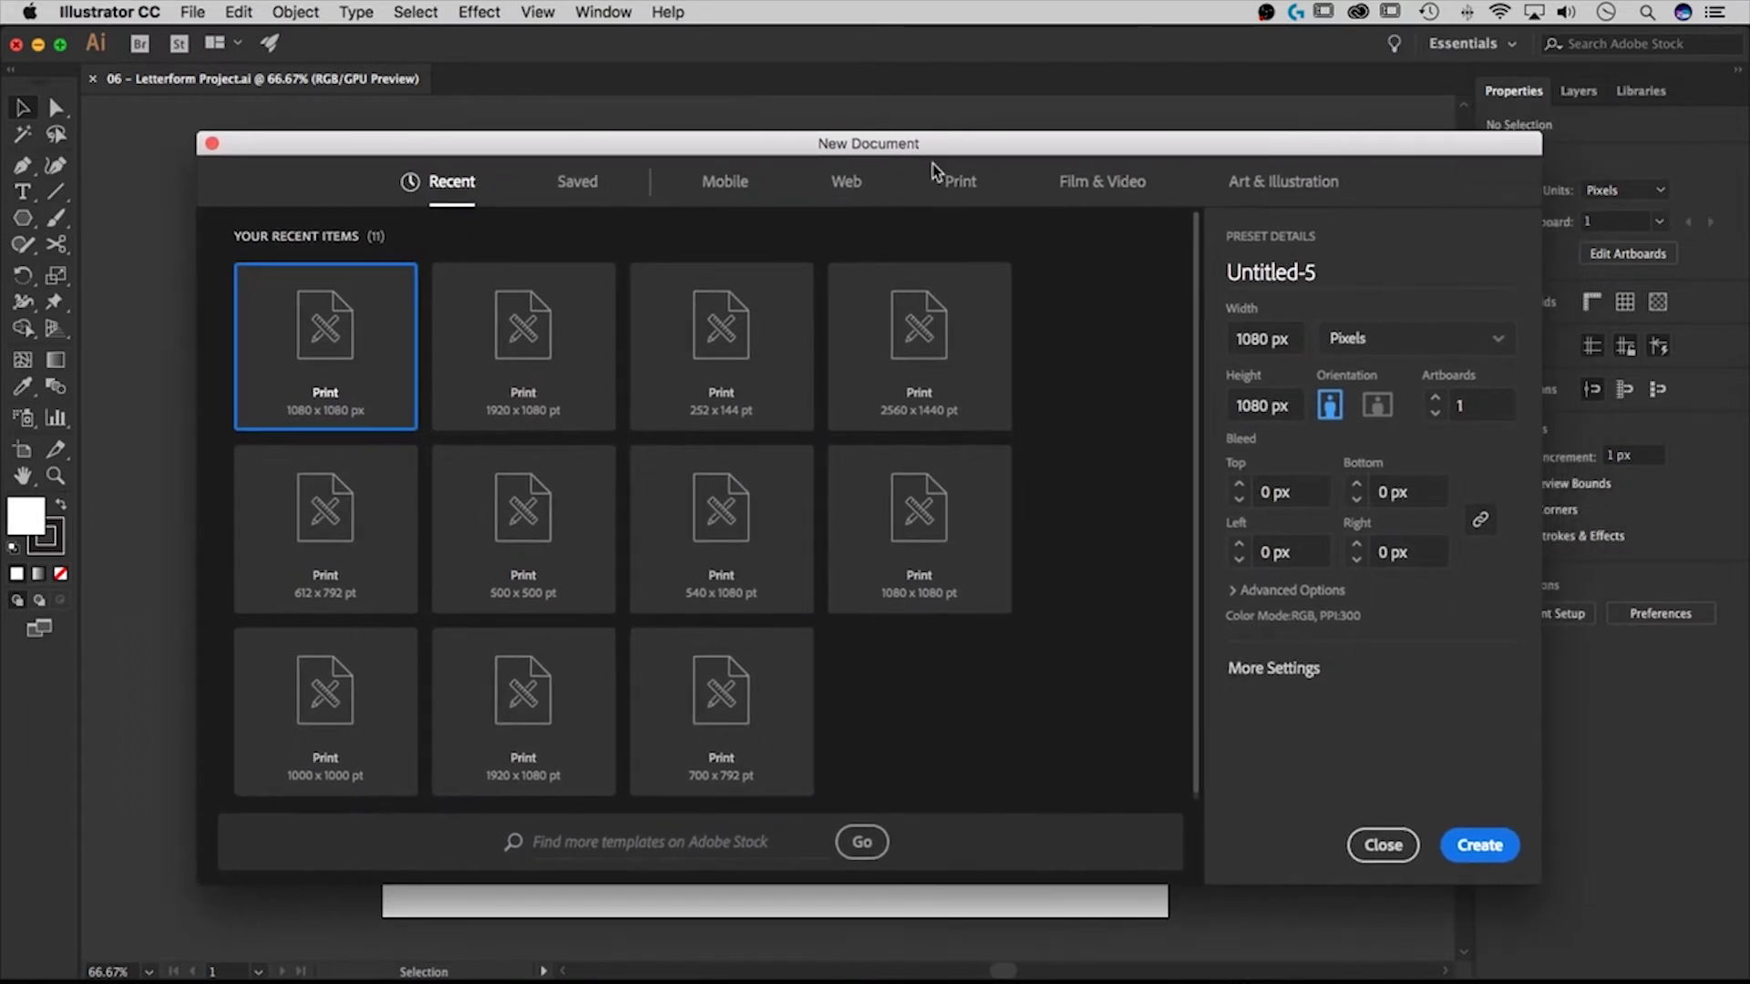
{"action": "left_click", "coordinate": [1293, 339]}
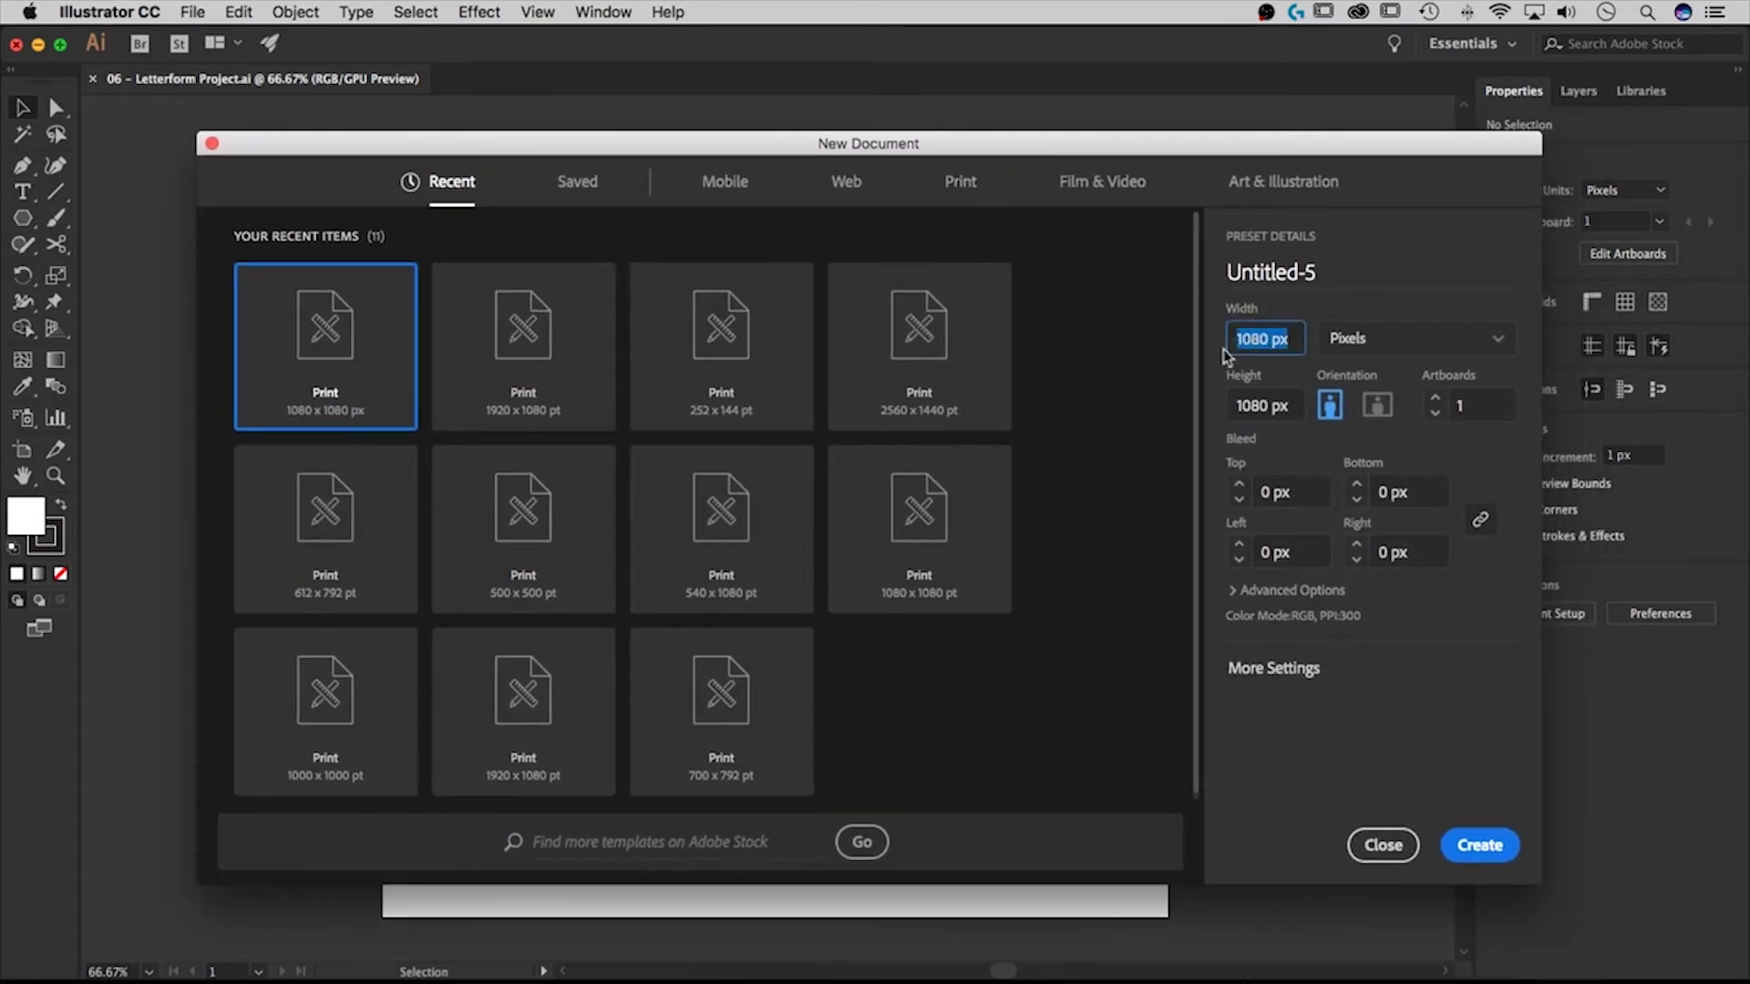
{"action": "left_click", "coordinate": [1262, 405]}
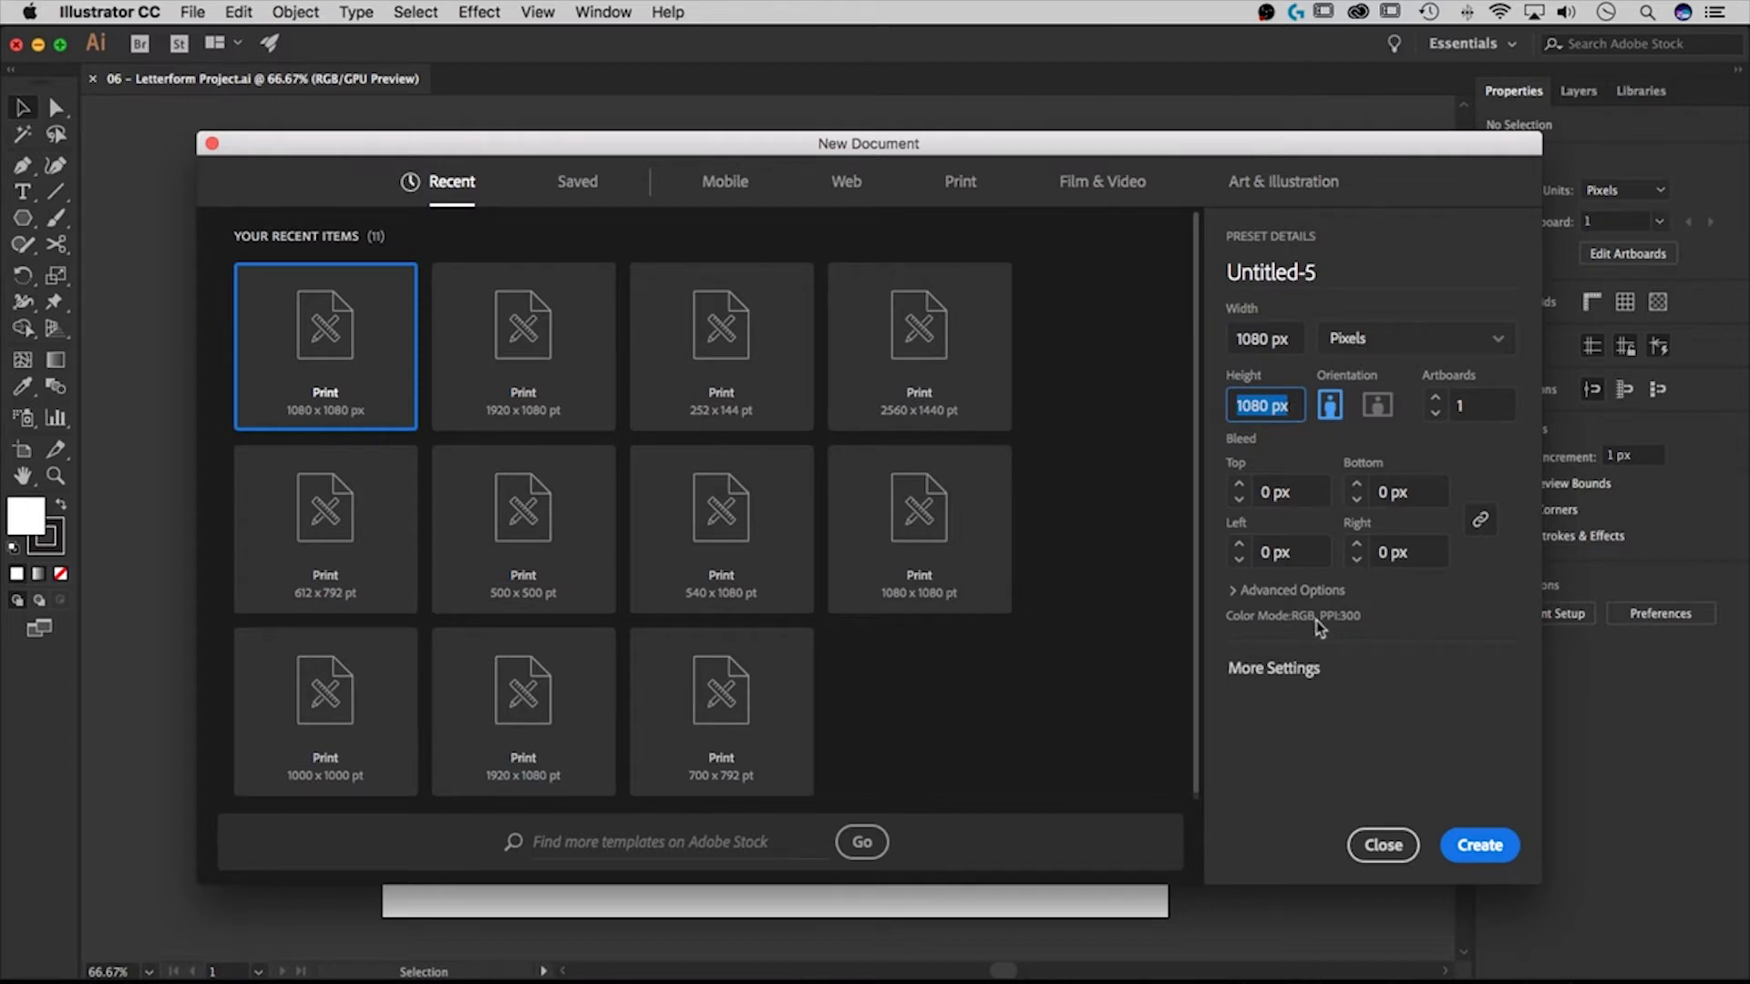
{"action": "left_click", "coordinate": [1251, 590]}
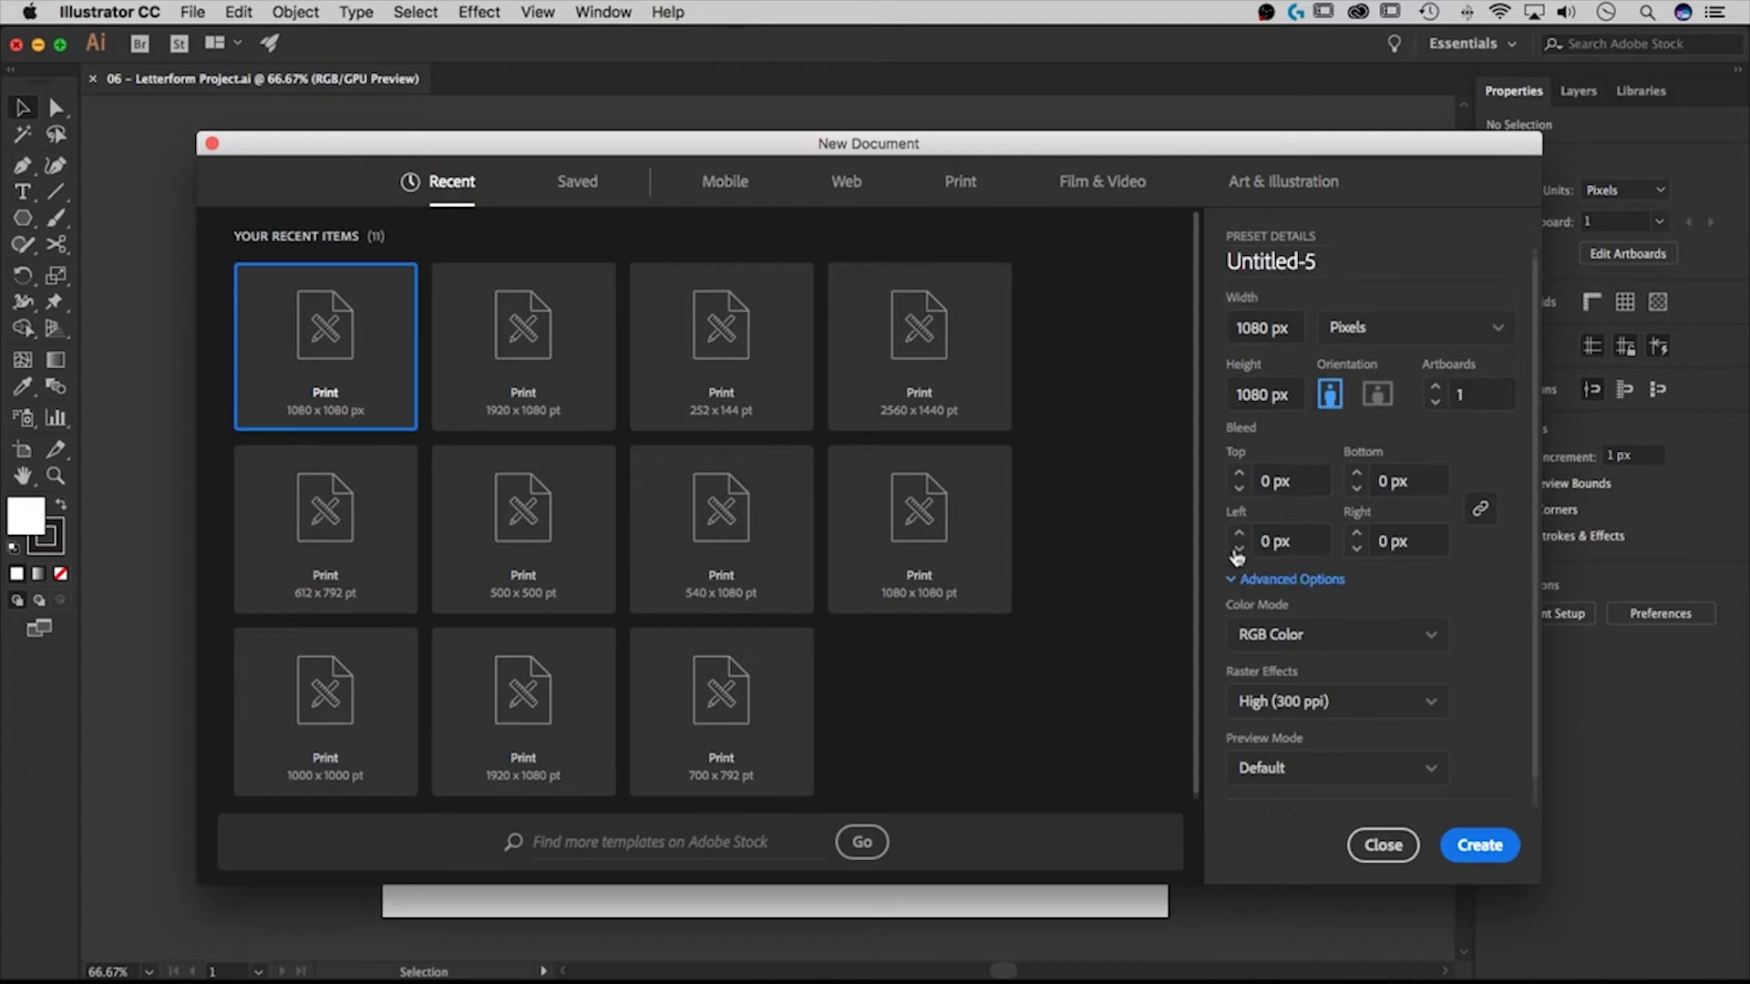
{"action": "left_click", "coordinate": [1250, 590]}
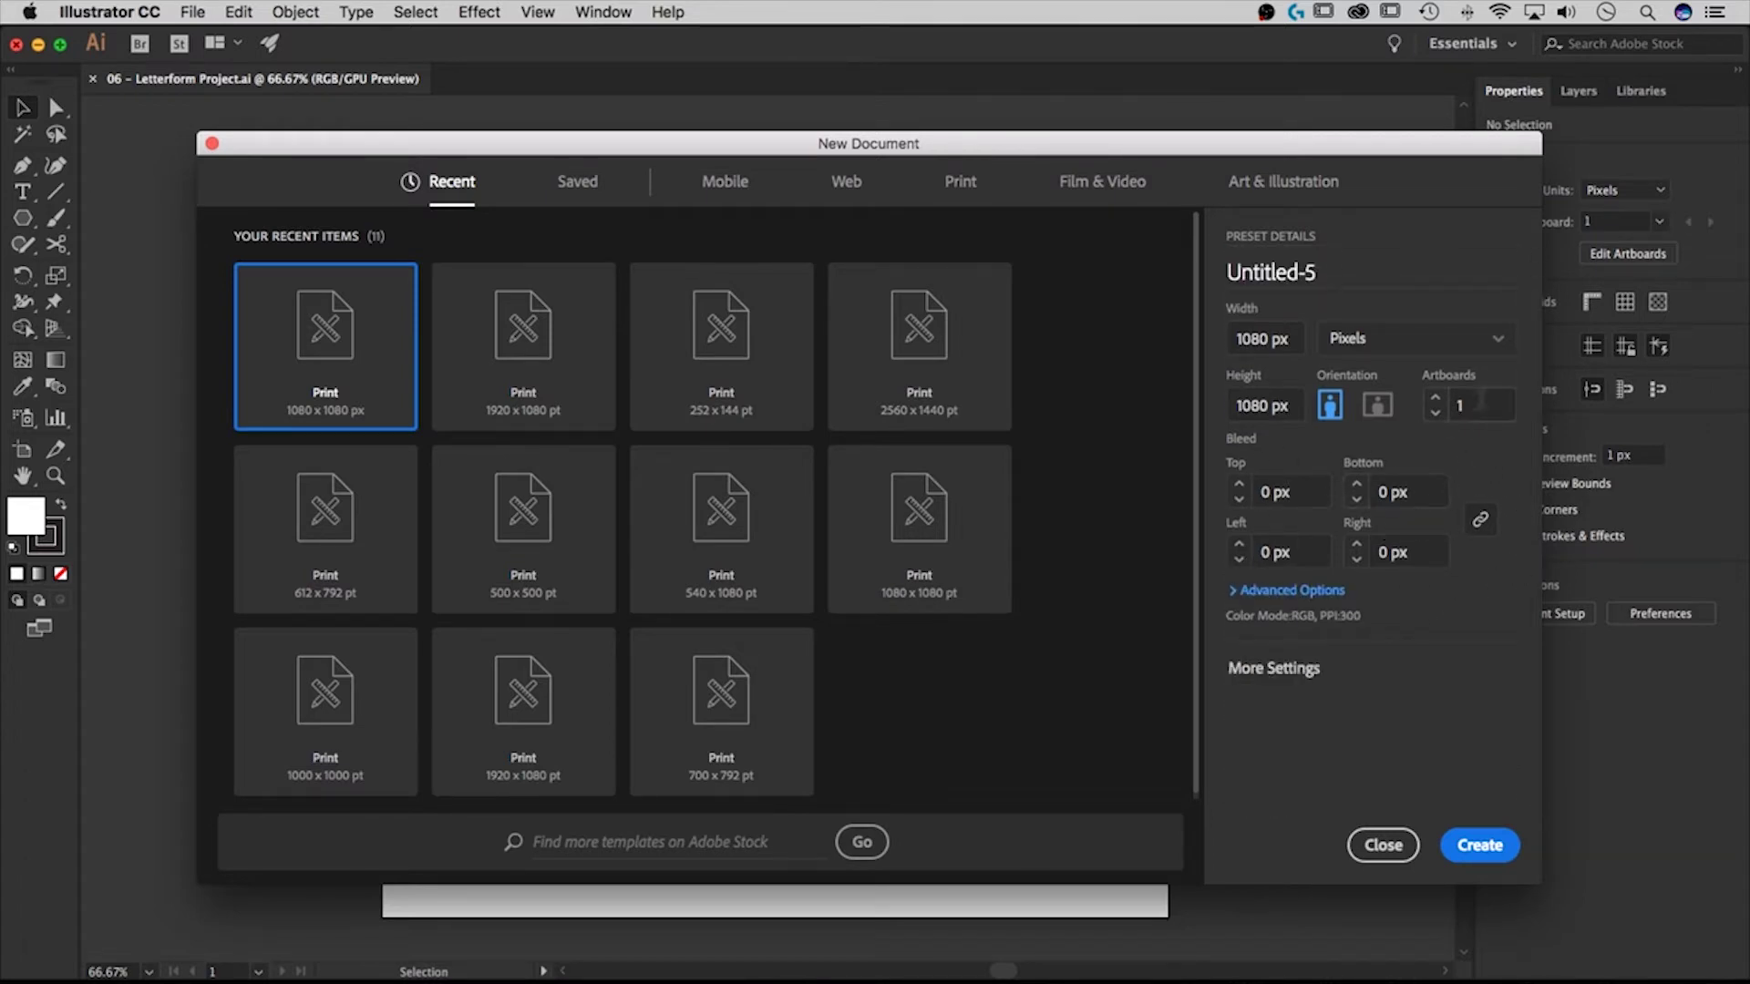
{"action": "left_click", "coordinate": [1472, 404]}
{"action": "left_click", "coordinate": [1478, 843]}
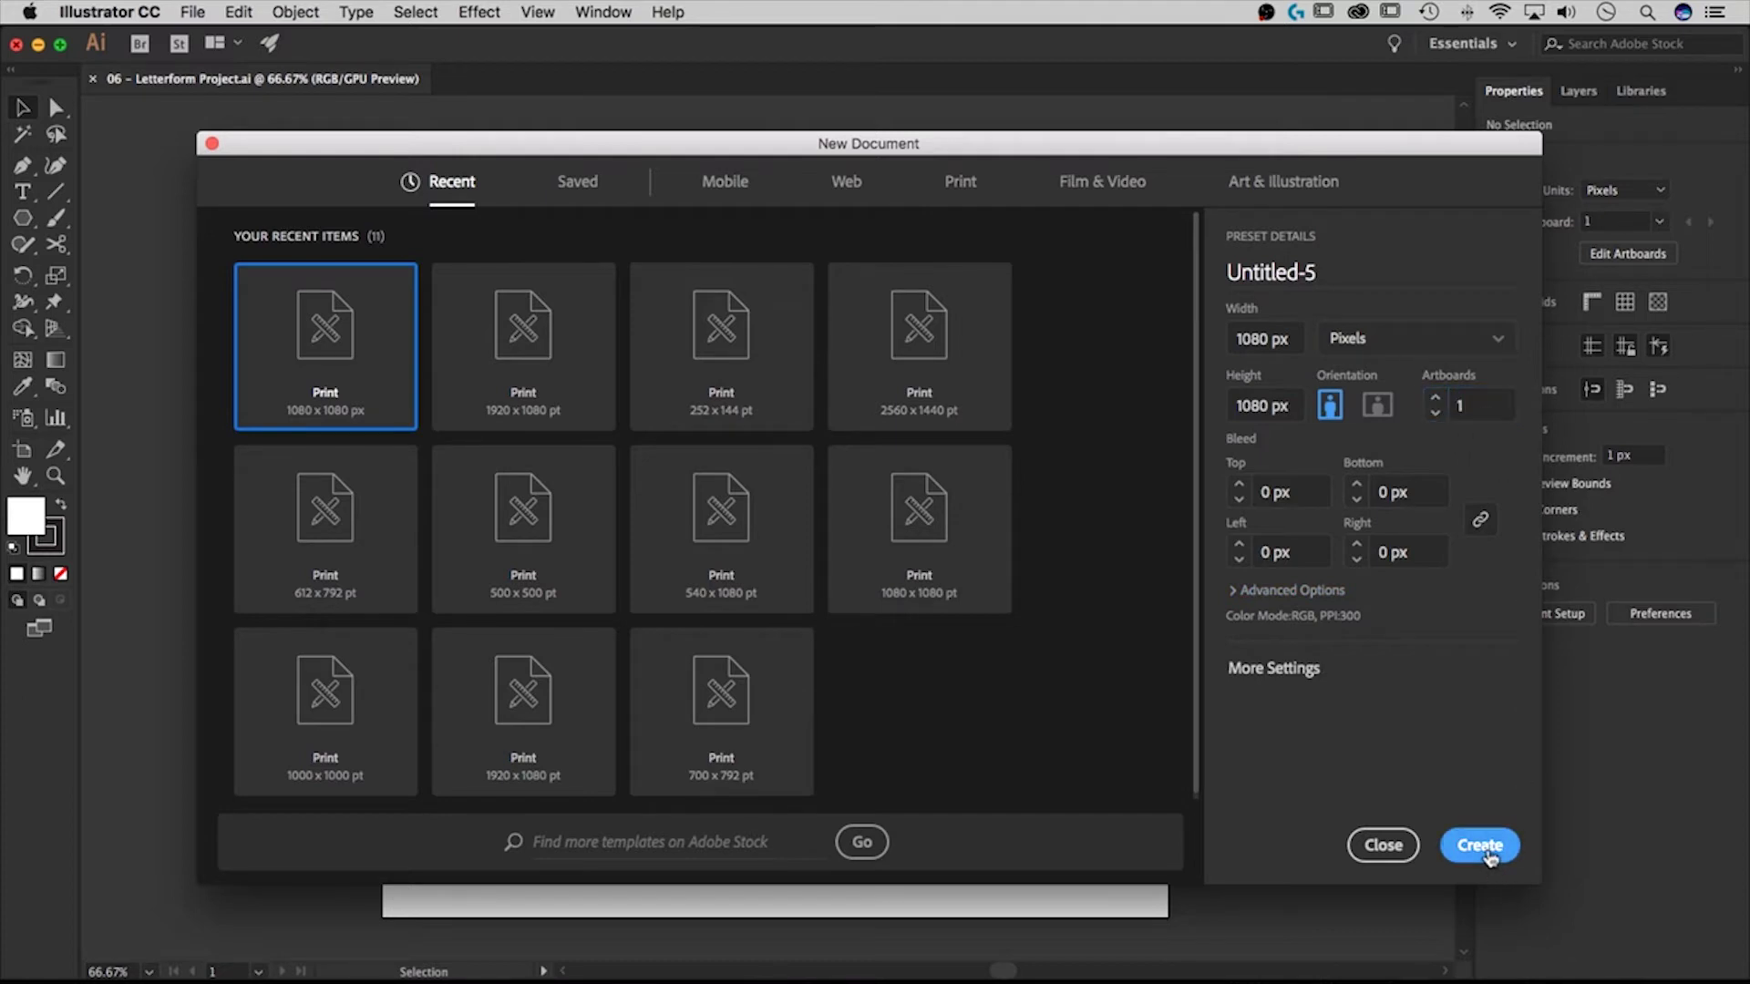
{"action": "left_click", "coordinate": [1390, 834]}
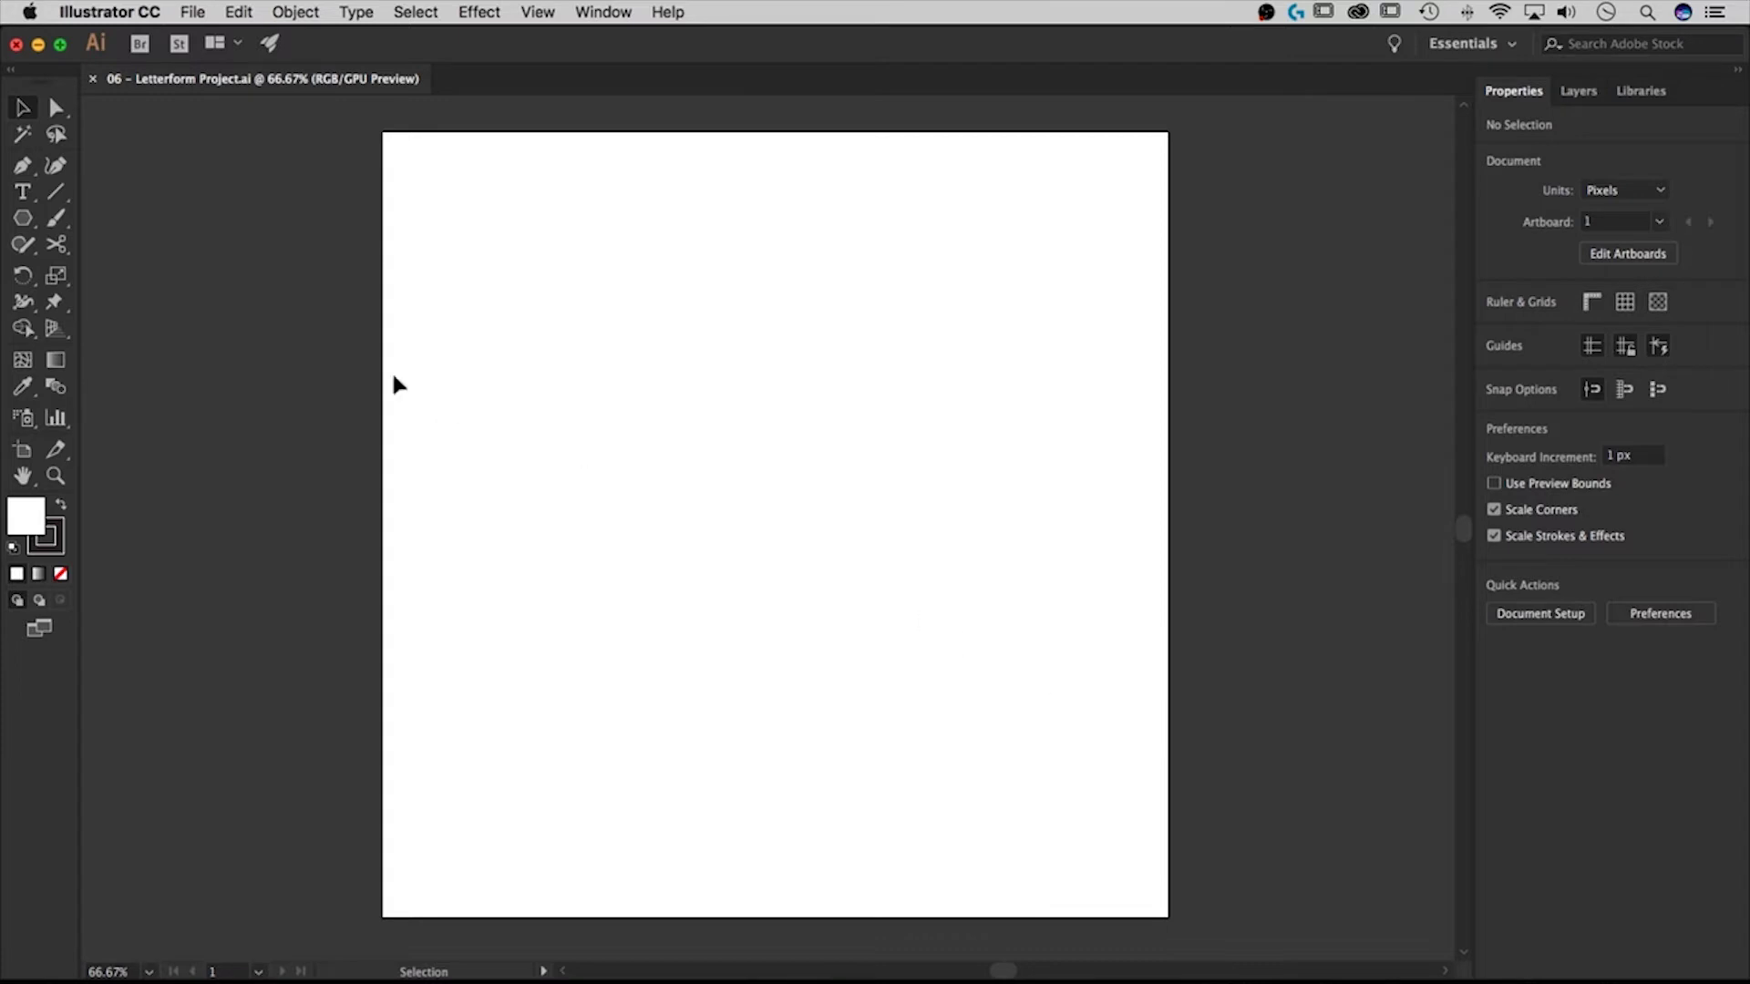
- Switch to the Ellipse tool and turn off View > Smart Guides
{"action": "left_click", "coordinate": [22, 218]}
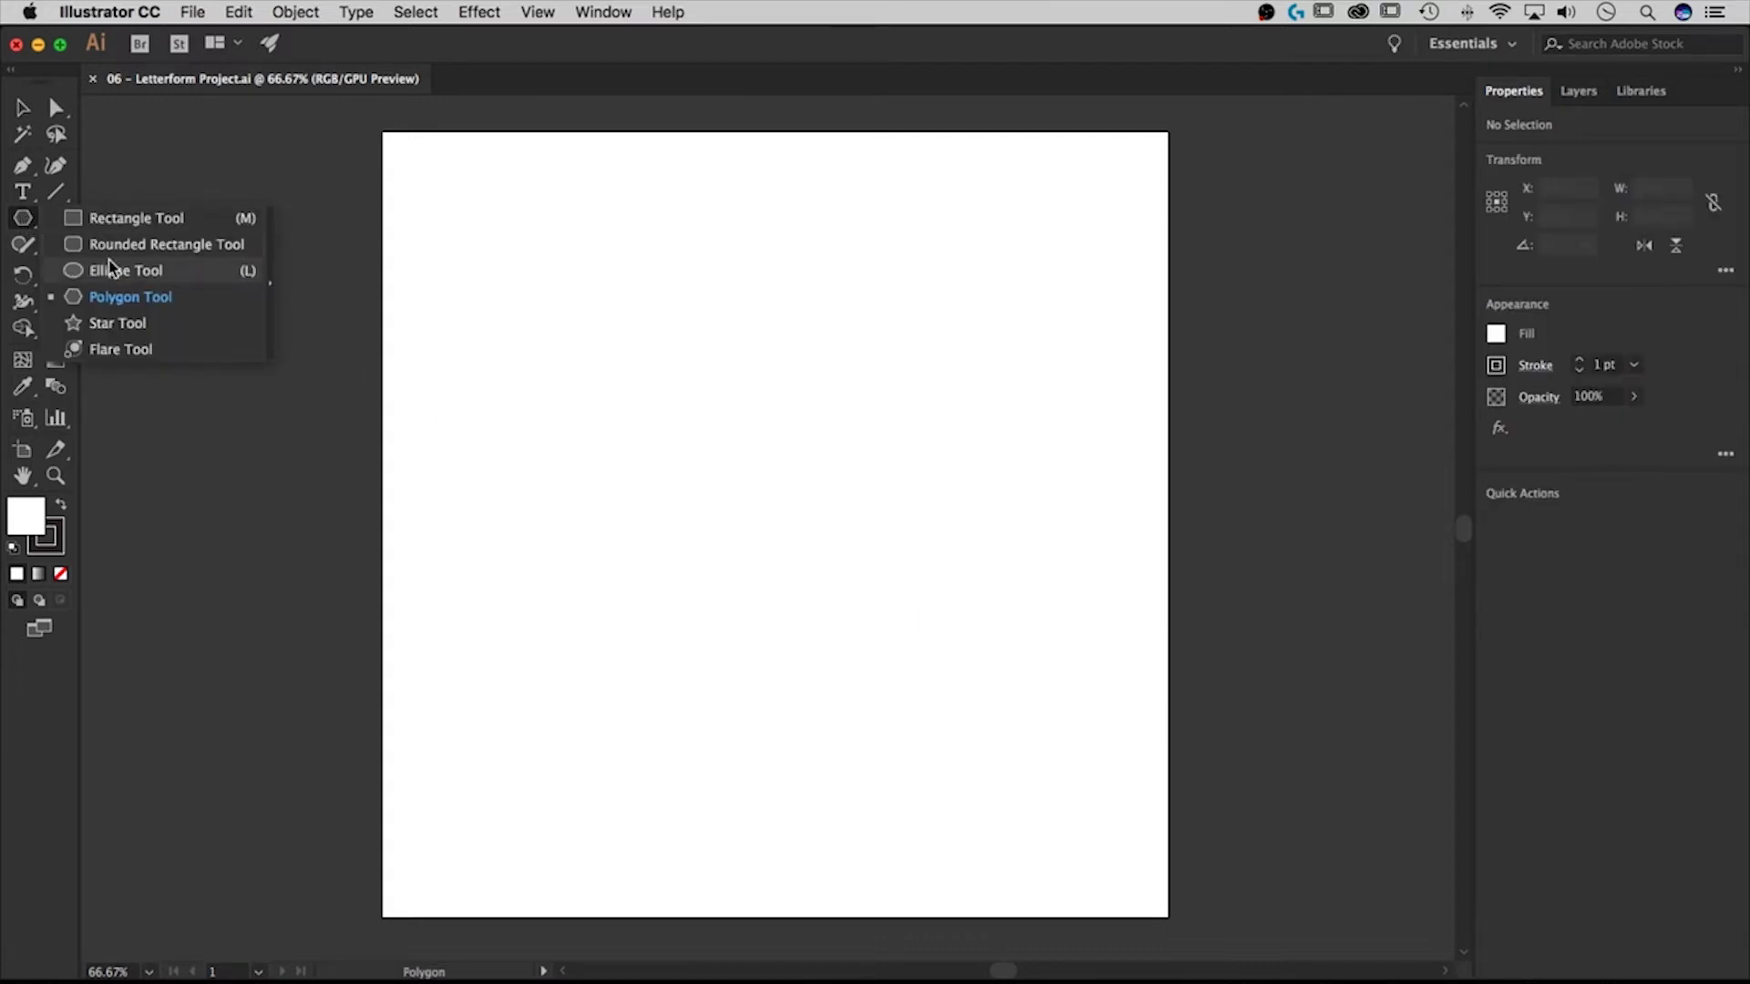
{"action": "left_click", "coordinate": [112, 270]}
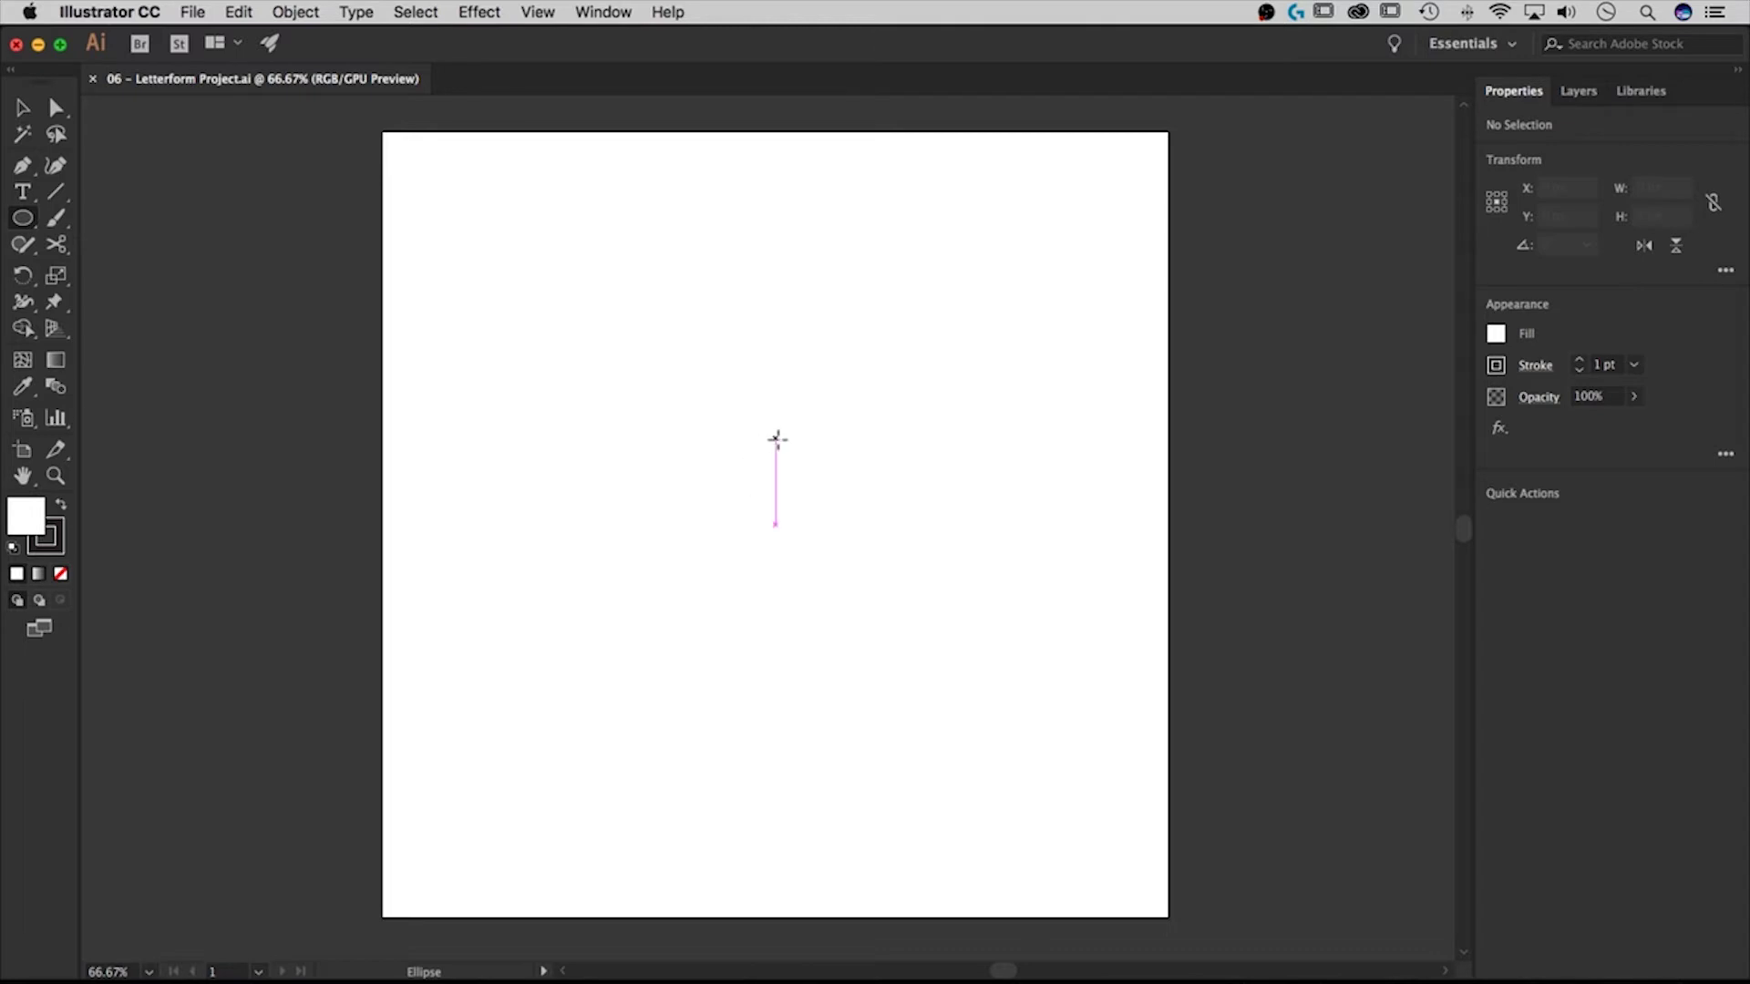
{"action": "left_click", "coordinate": [539, 12]}
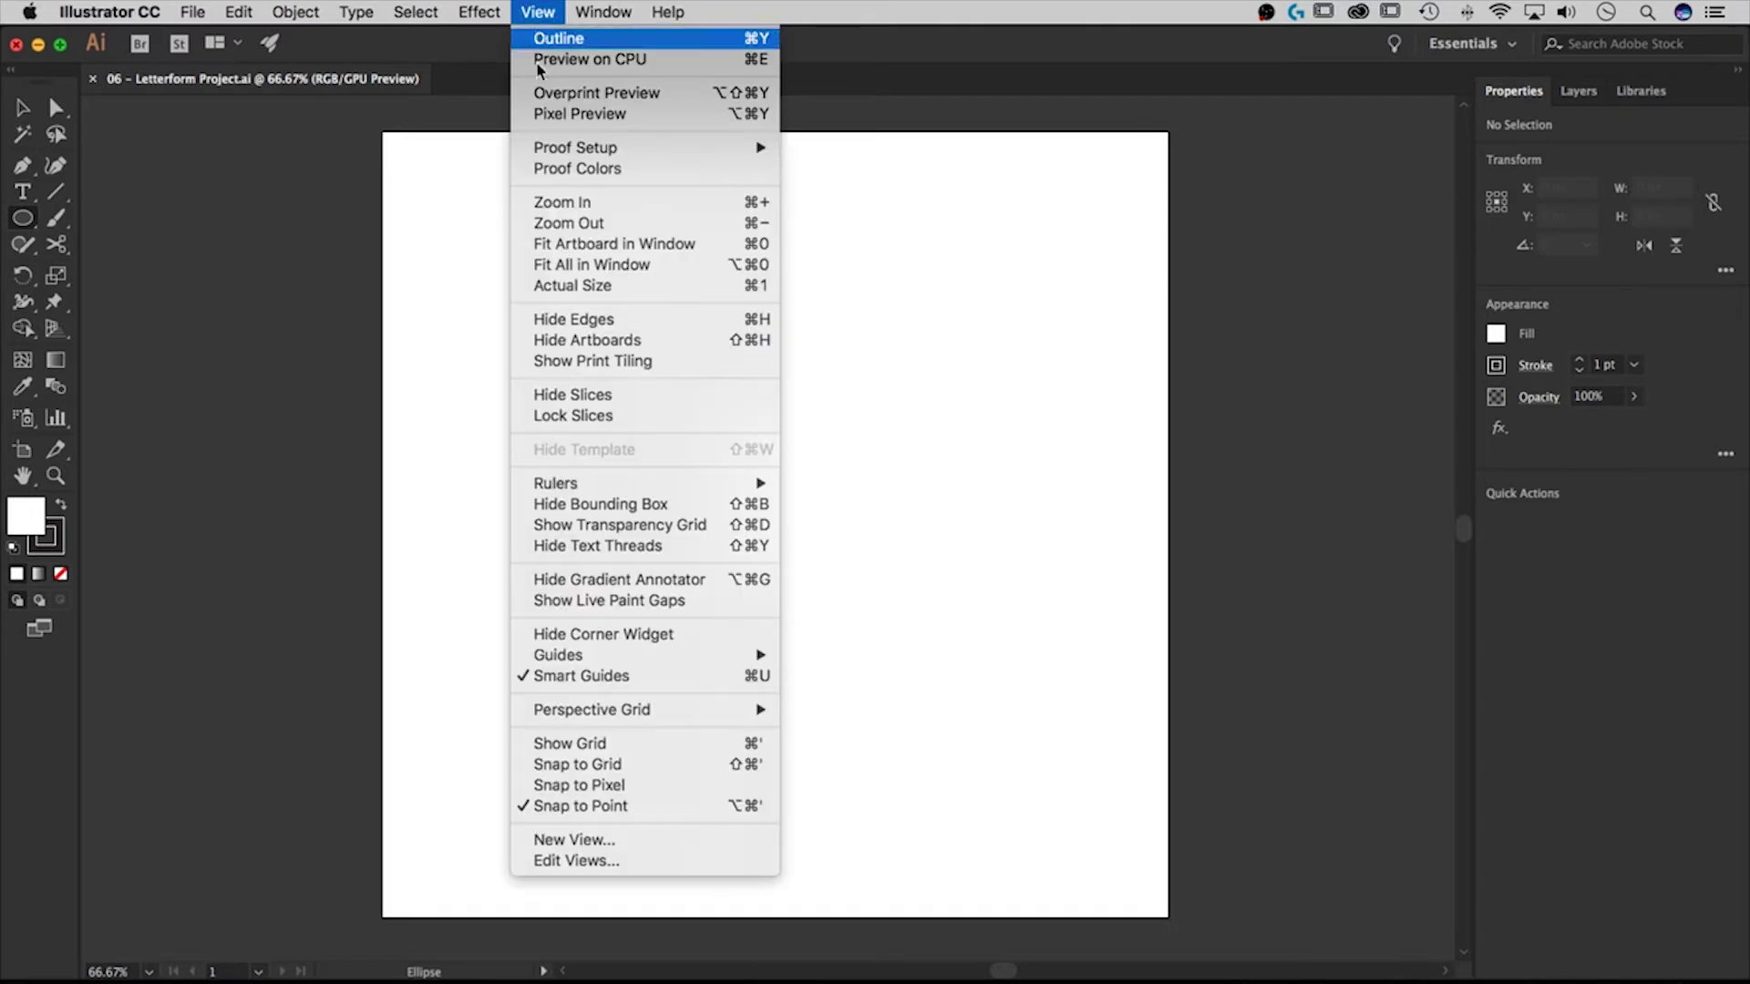
{"action": "left_click", "coordinate": [619, 676]}
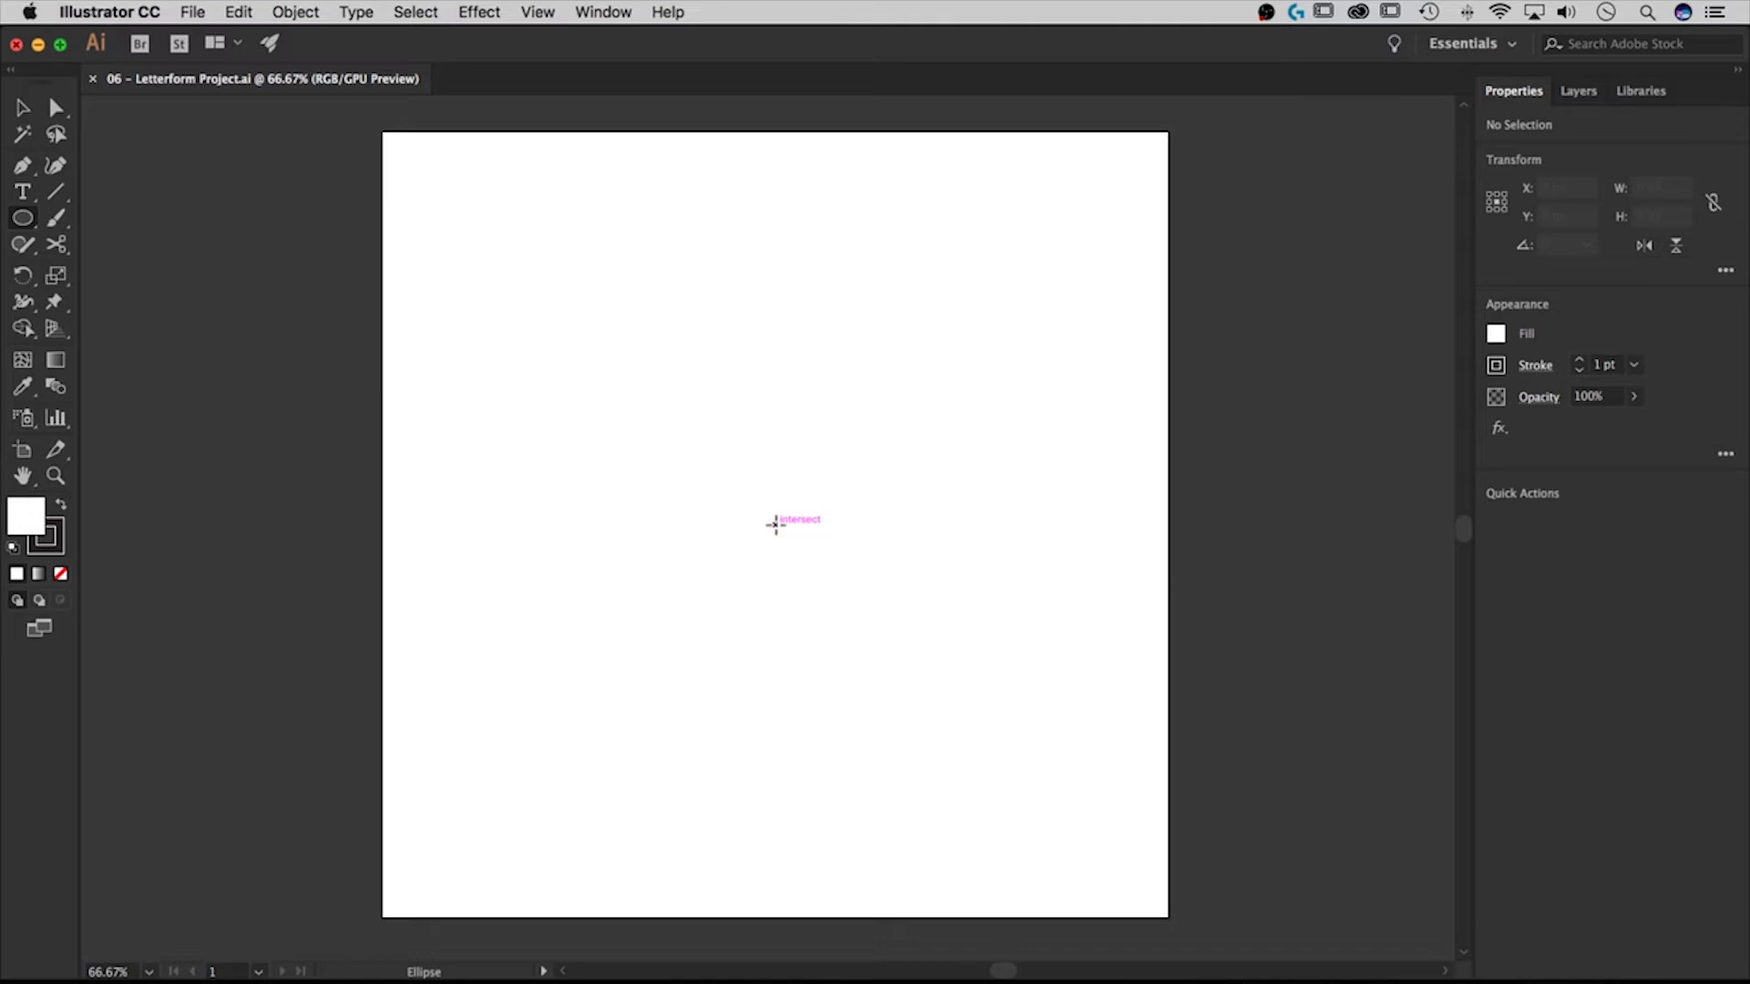
- Draw a circle from the artboard centre and set it to 400 px wide with linked proportions
{"action": "left_click_drag", "start_coordinate": [775, 523], "coordinate": [886, 399]}
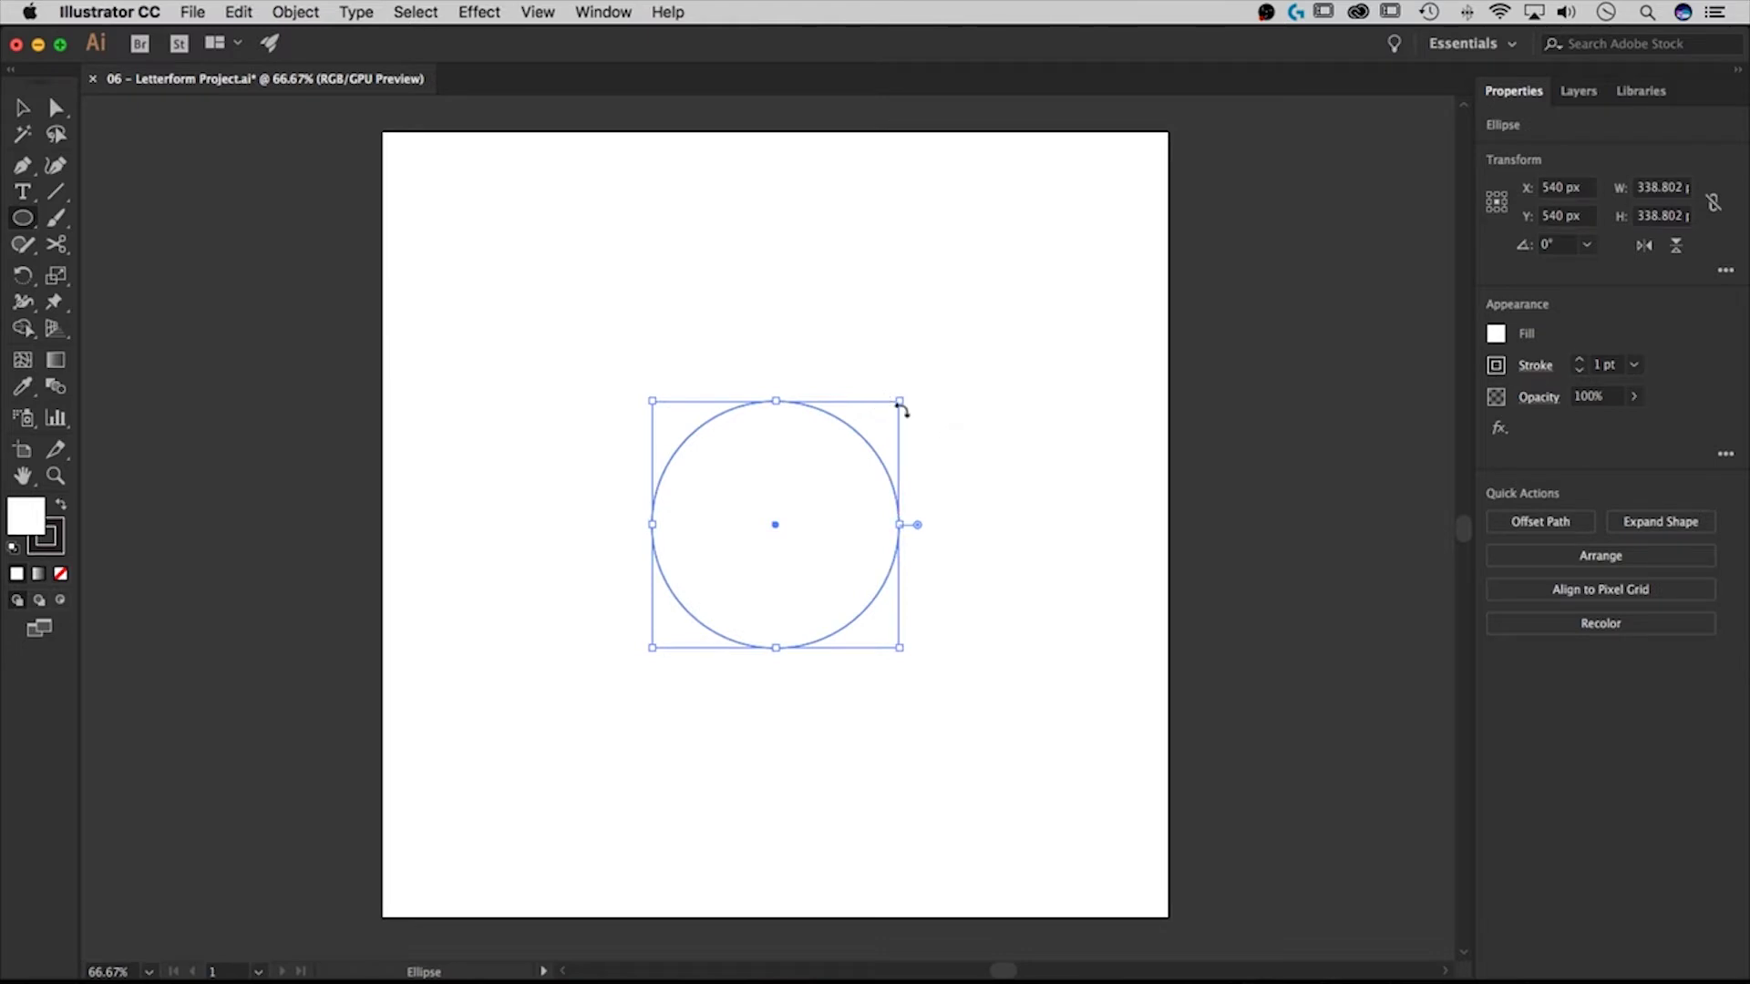
{"action": "left_click", "coordinate": [22, 107]}
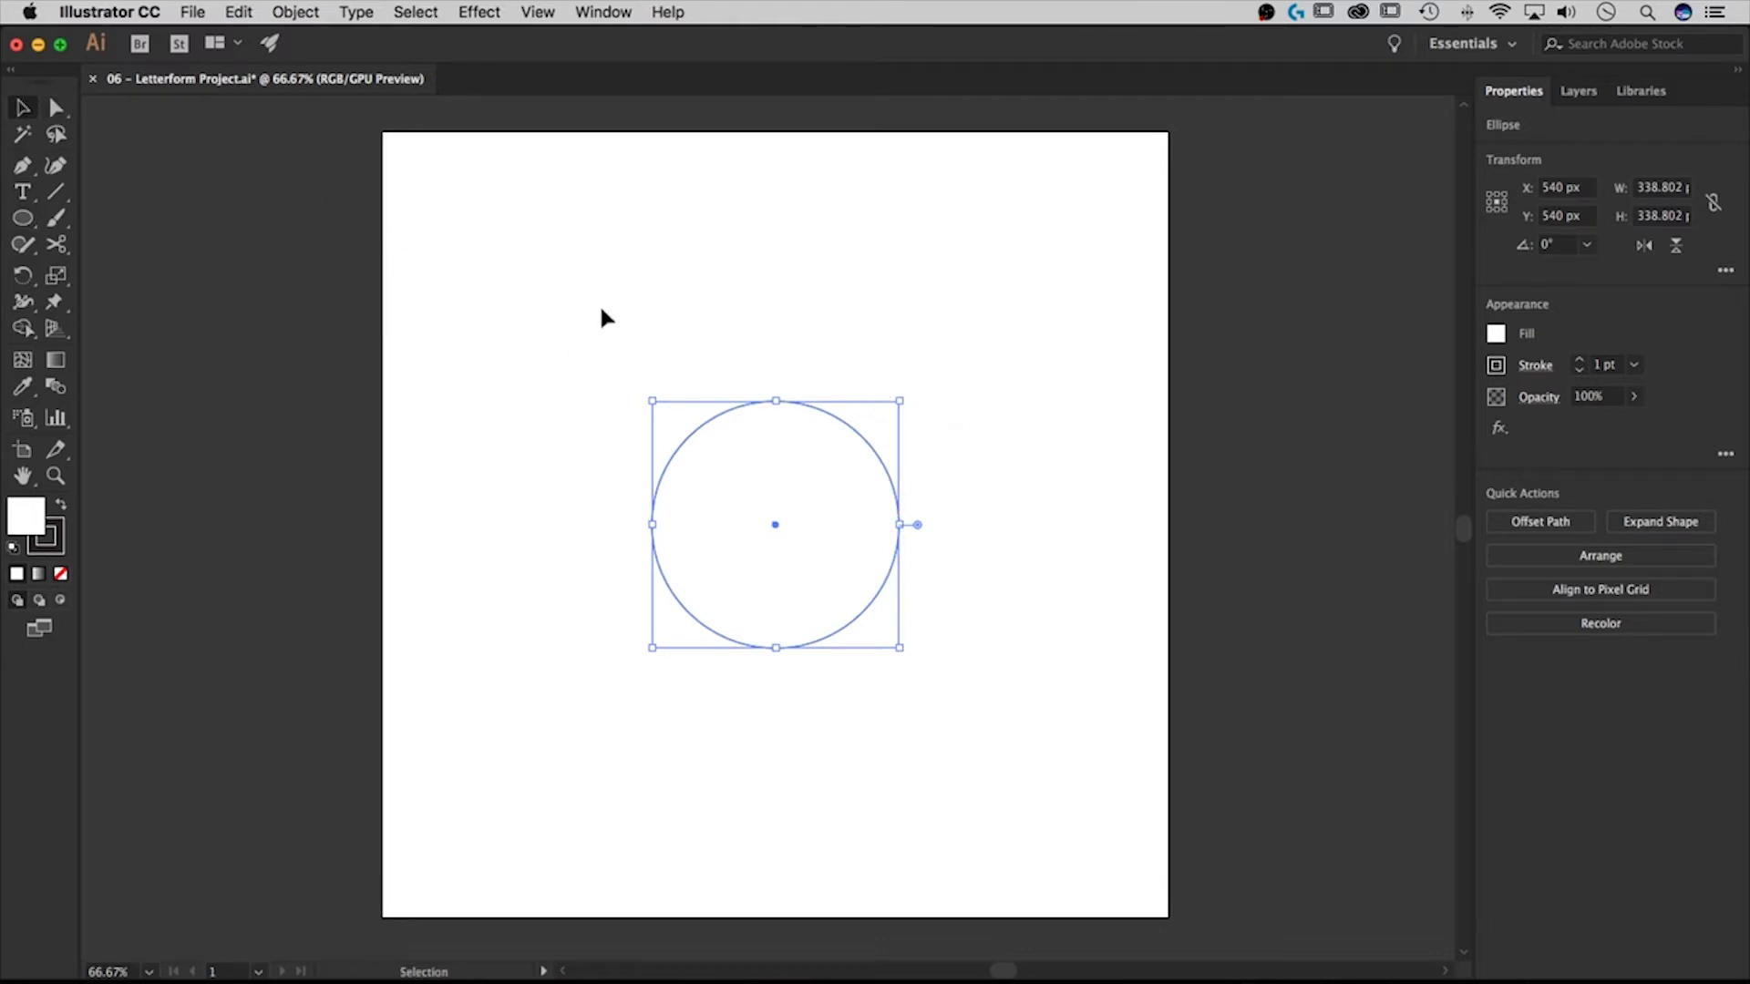
{"action": "left_click_drag", "start_coordinate": [716, 446], "coordinate": [984, 704]}
{"action": "left_click", "coordinate": [1657, 189]}
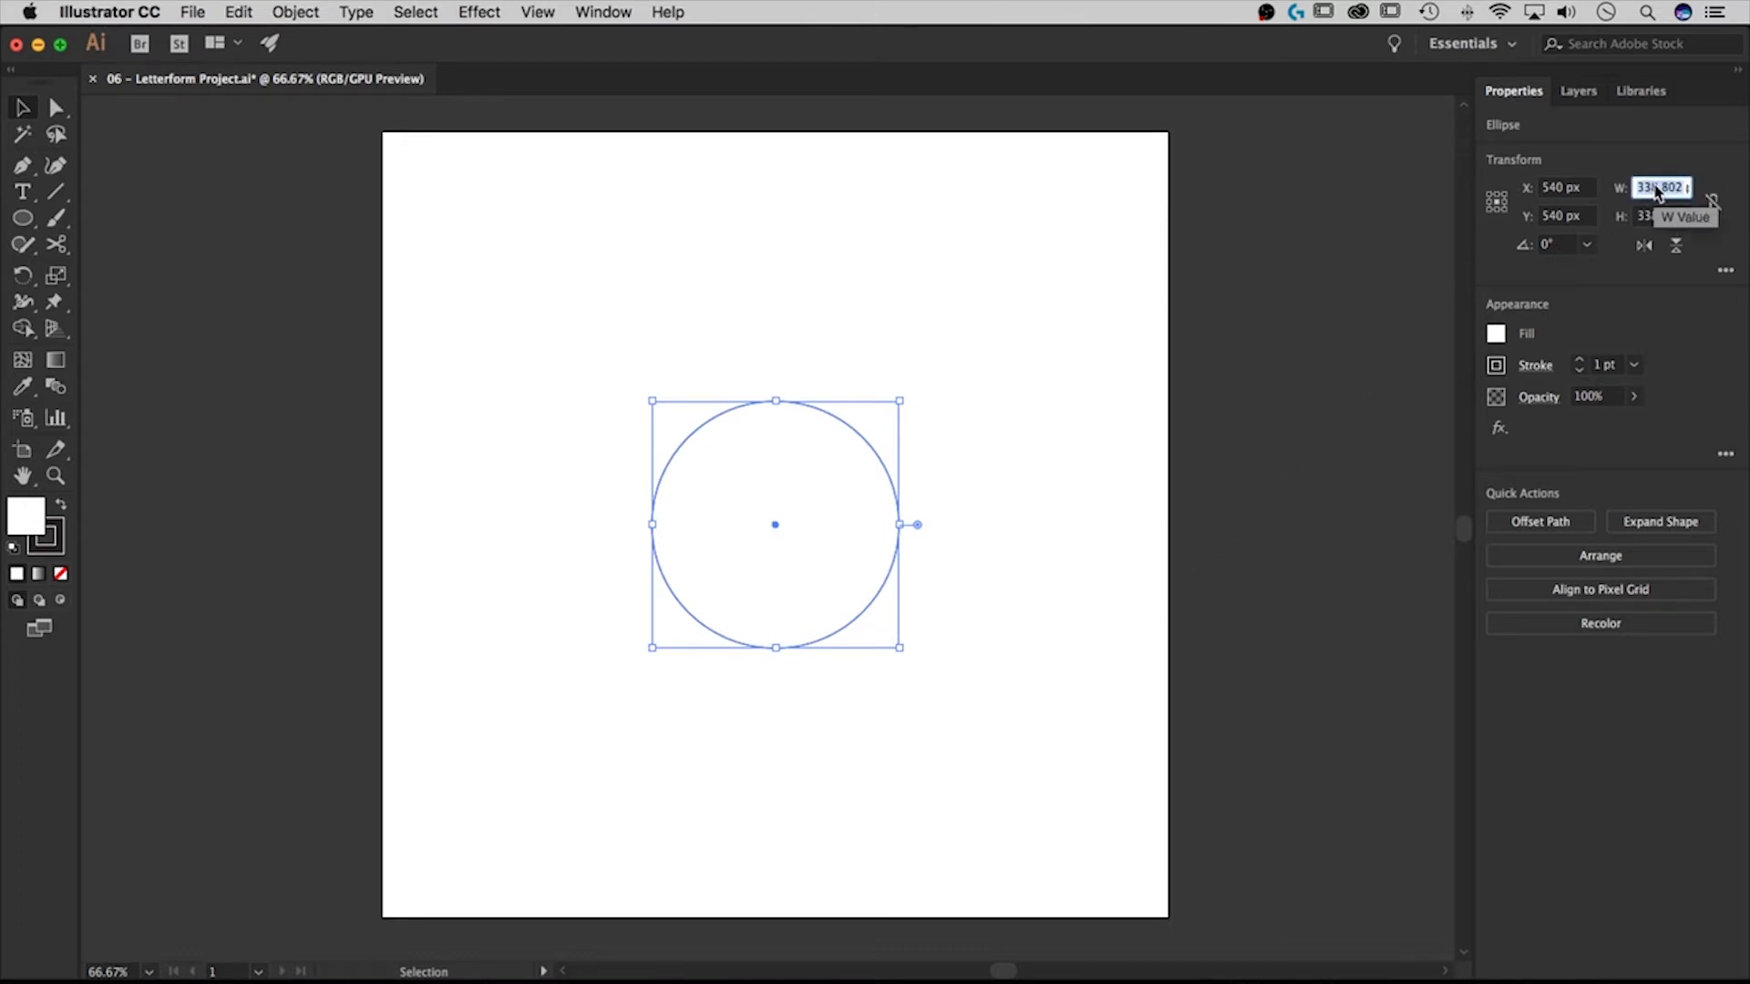
{"action": "type", "text": "400"}
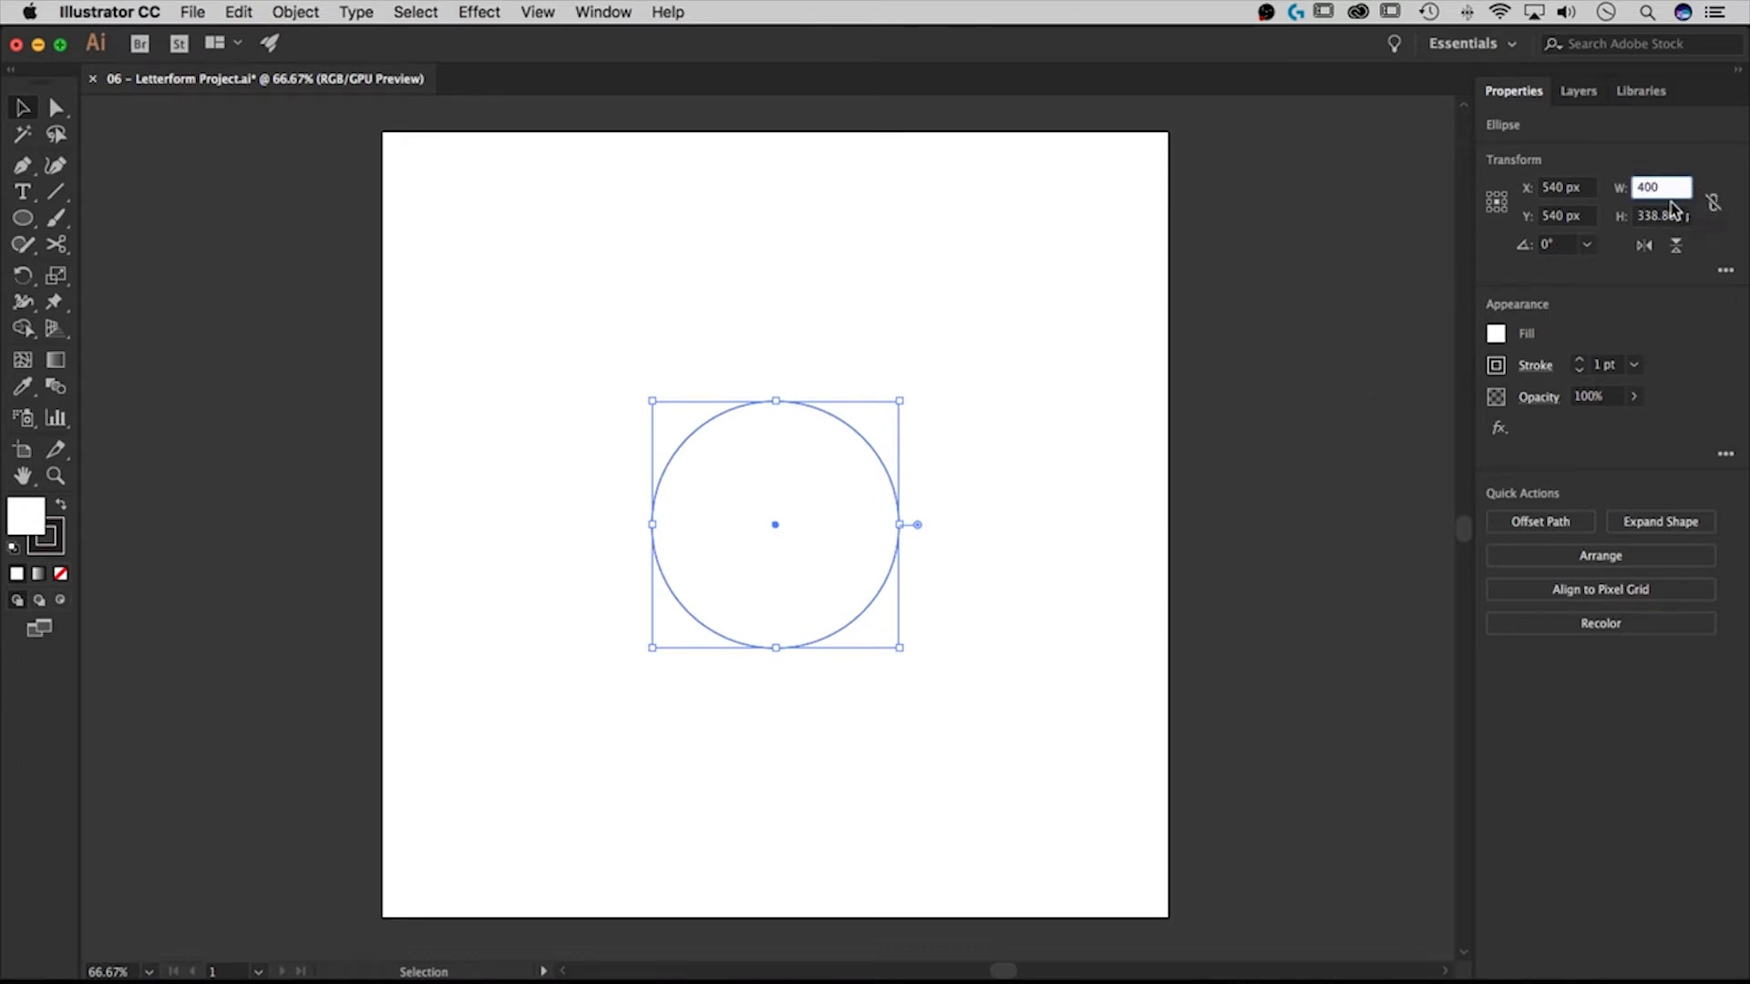
{"action": "key", "text": "Tab"}
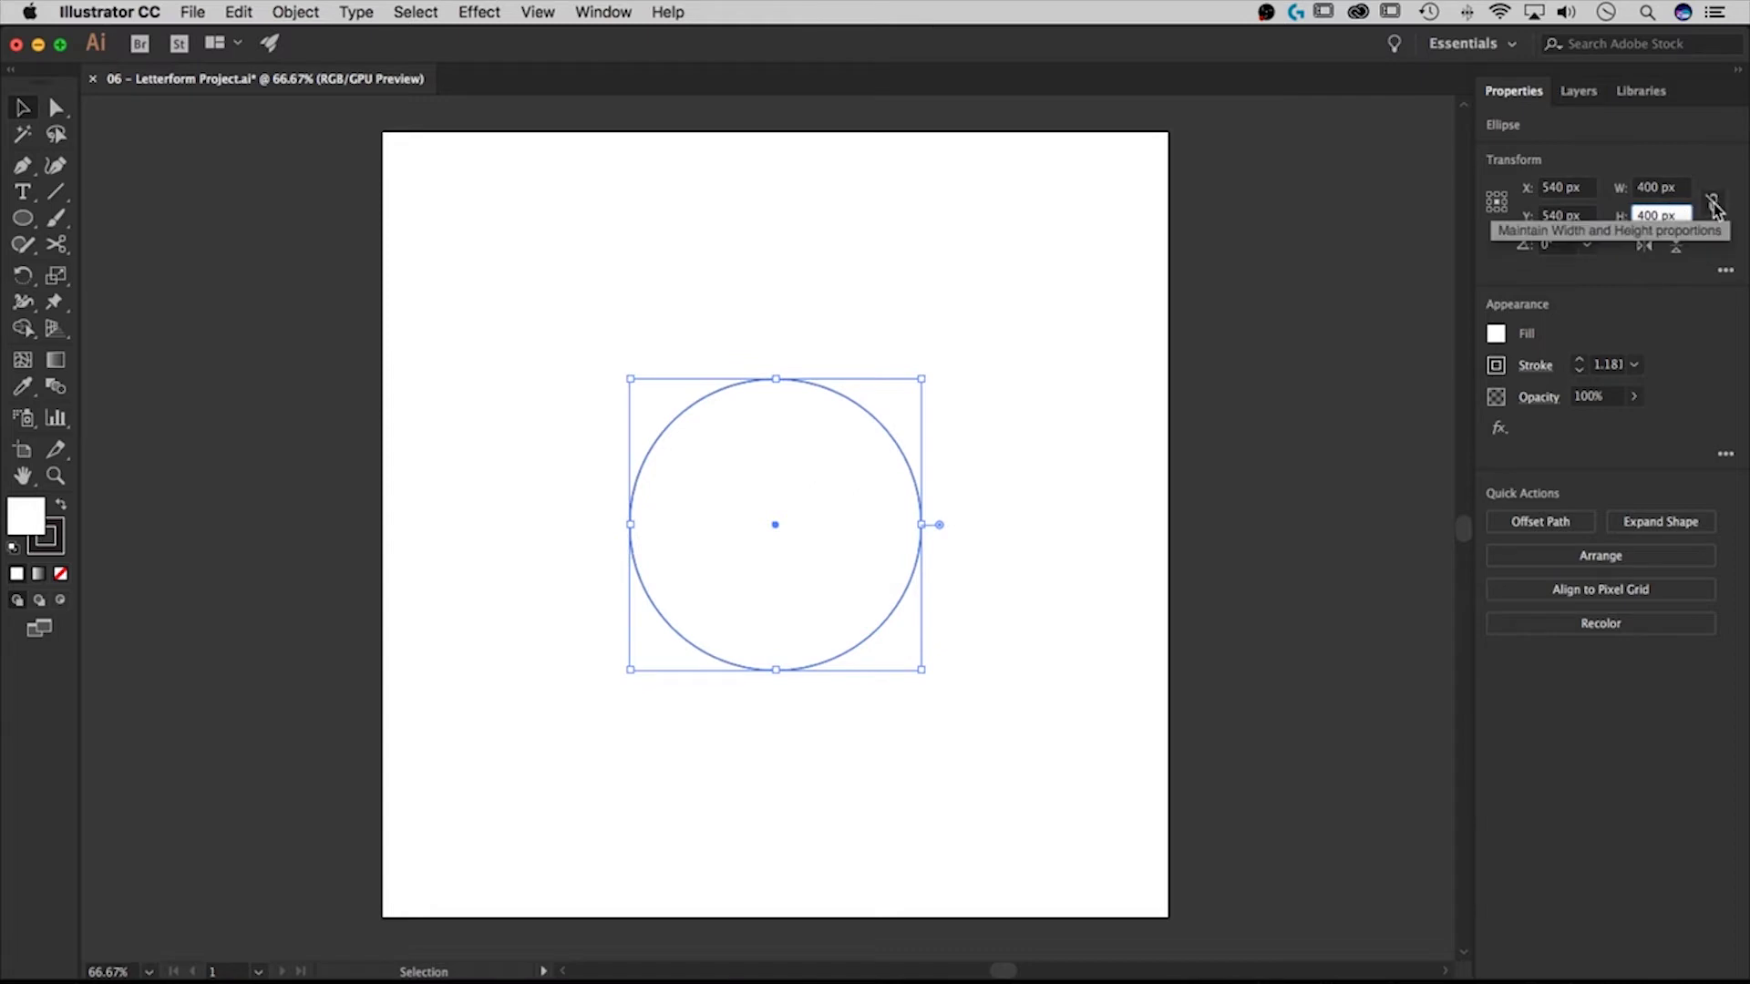
{"action": "left_click", "coordinate": [1714, 202]}
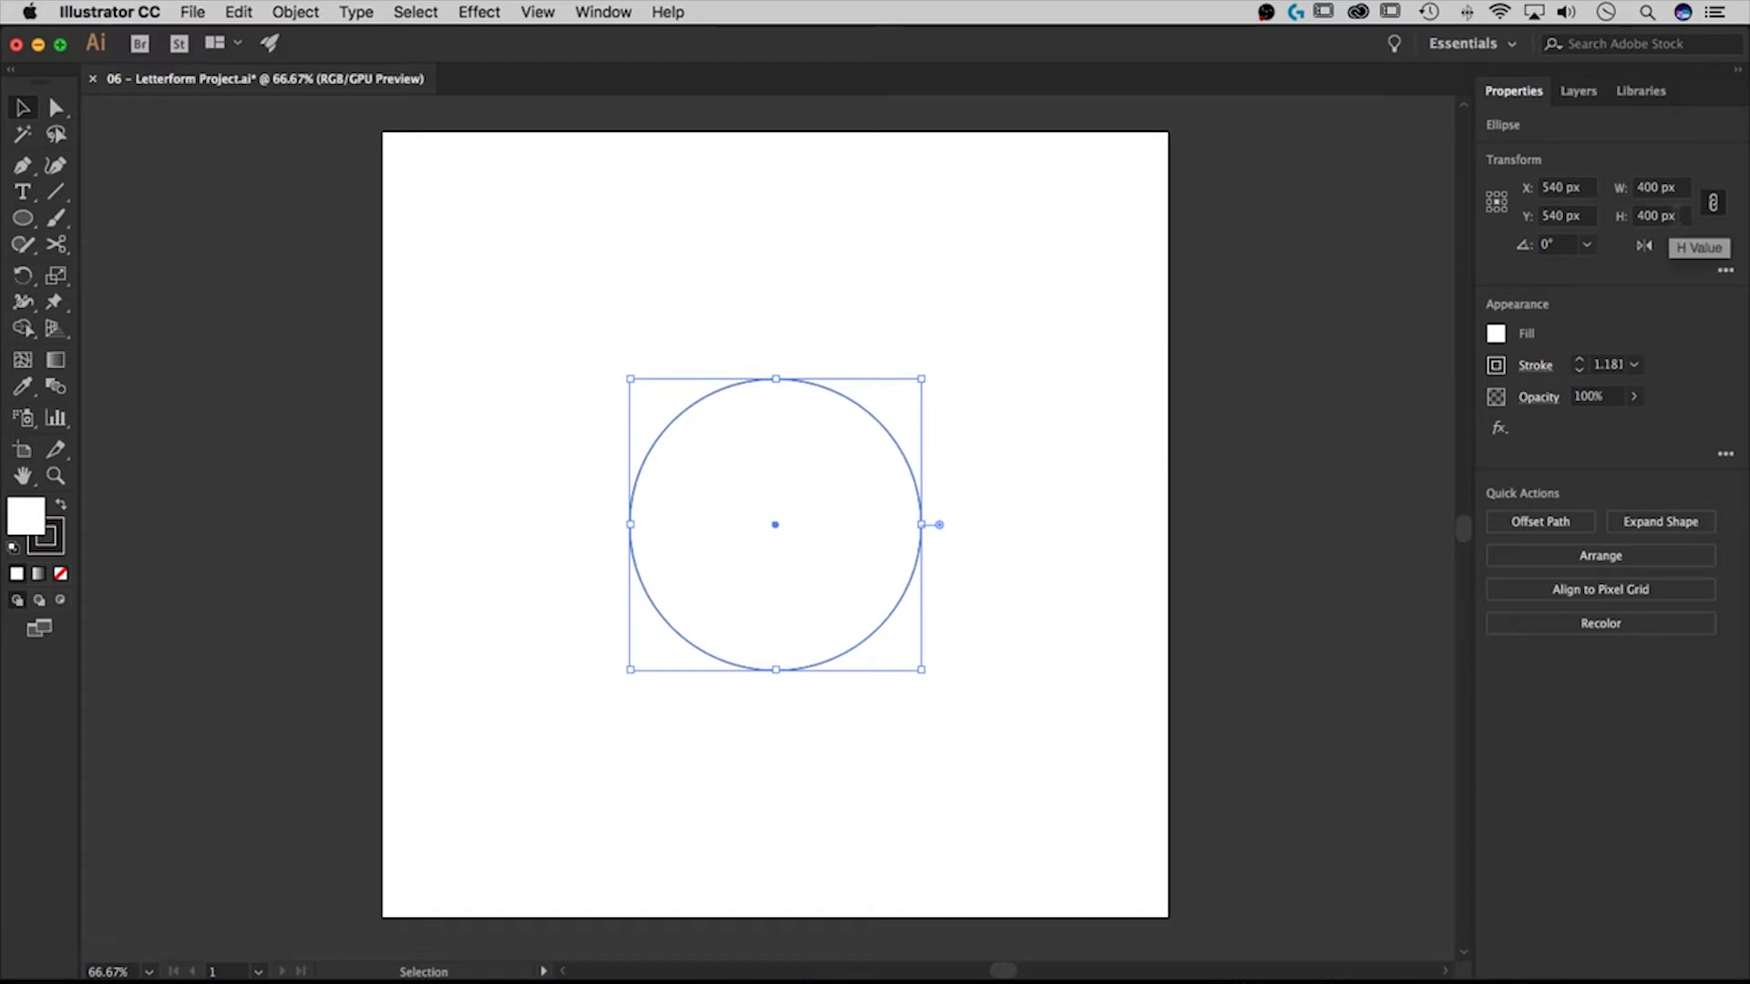
- Give the circle the blue swatch fill and a None stroke, then deselect it
{"action": "left_click", "coordinate": [1496, 335]}
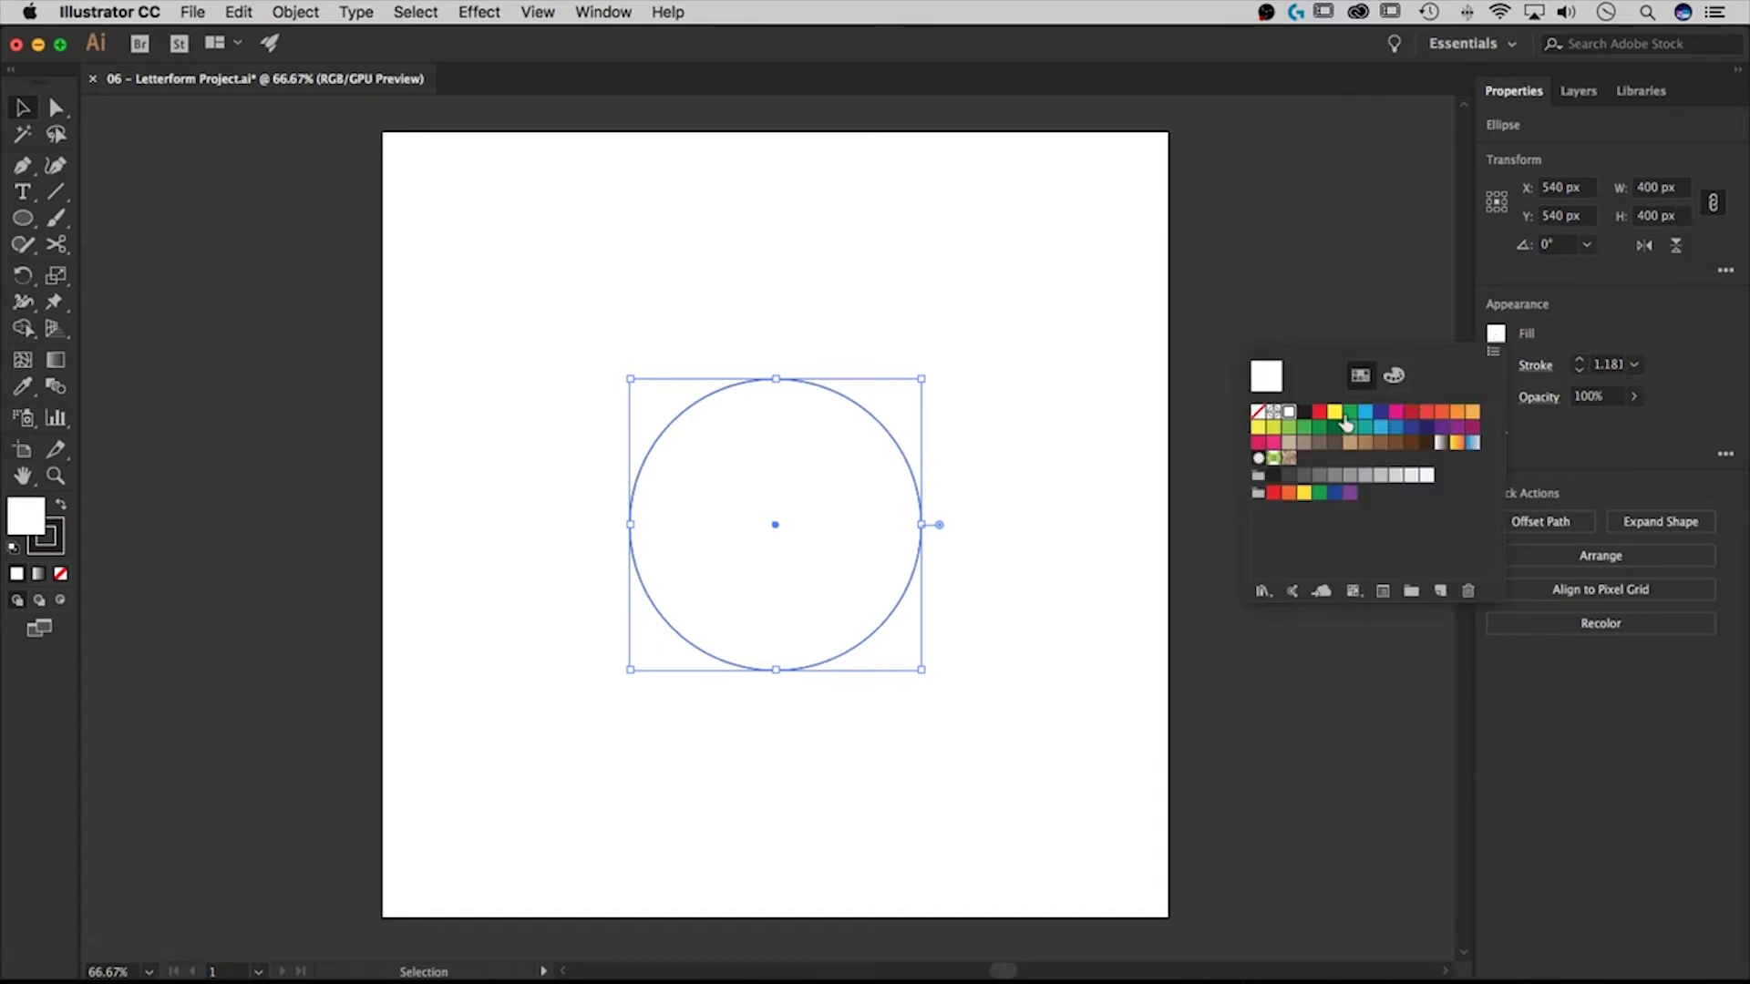
{"action": "left_click", "coordinate": [1381, 427]}
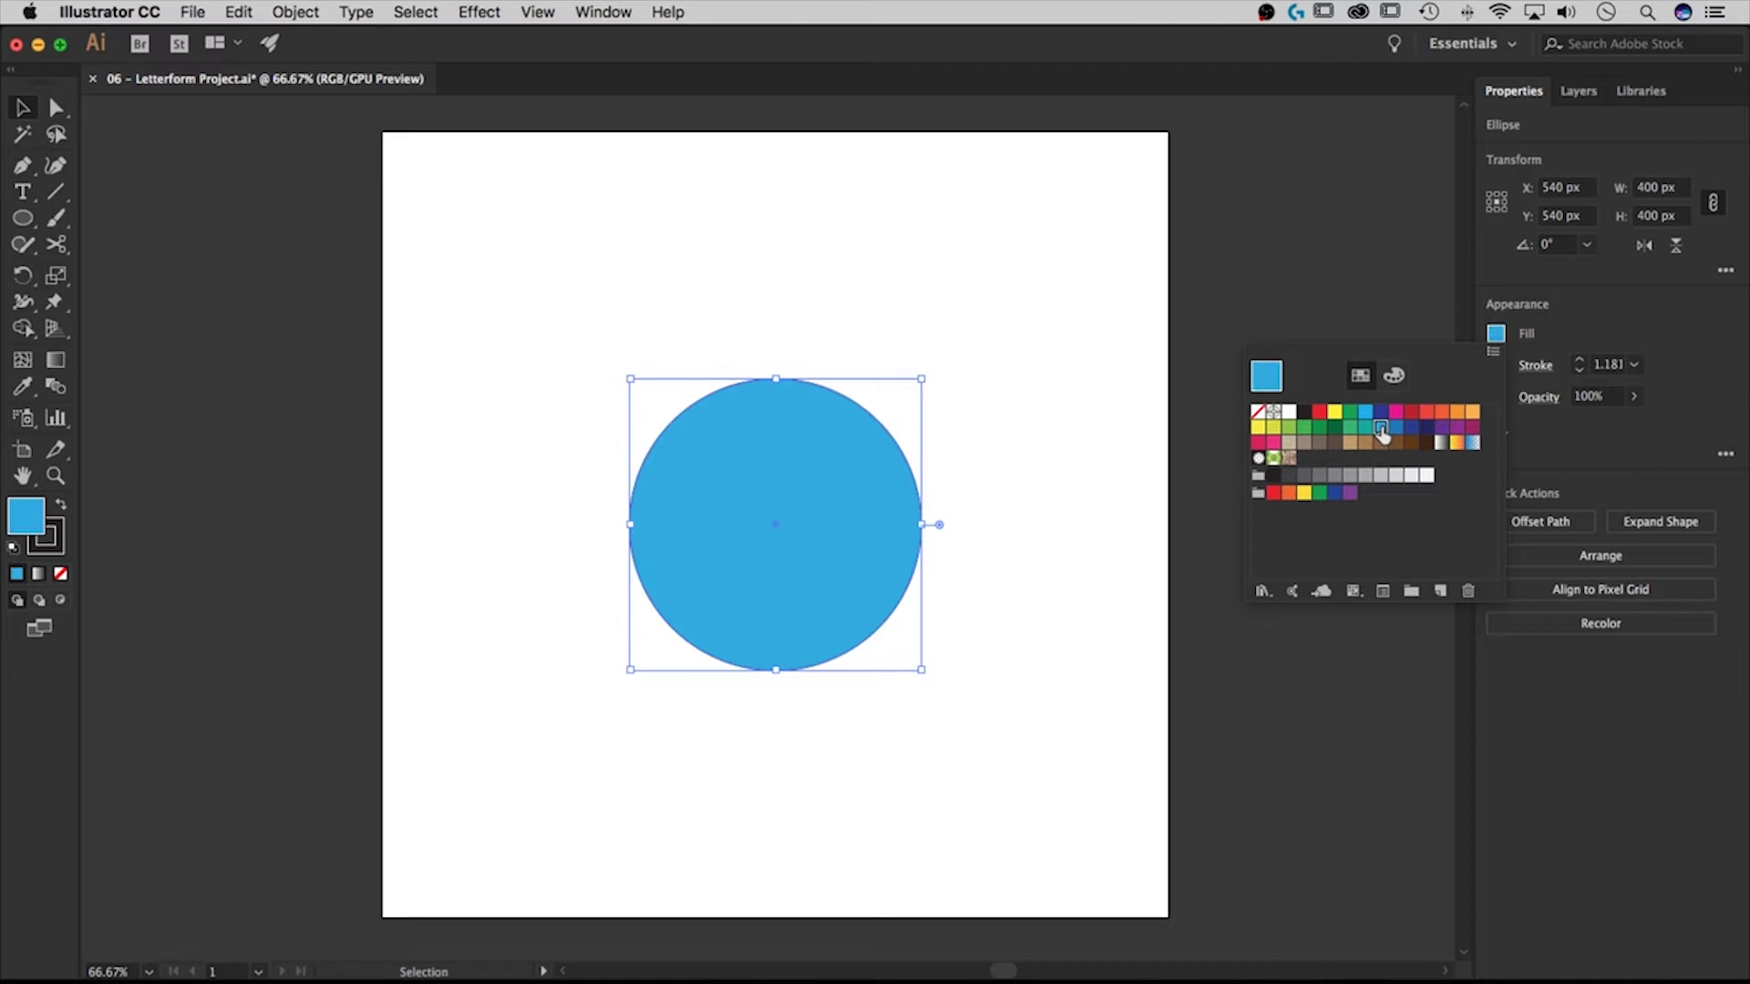
{"action": "left_click", "coordinate": [1573, 330]}
{"action": "left_click", "coordinate": [1497, 365]}
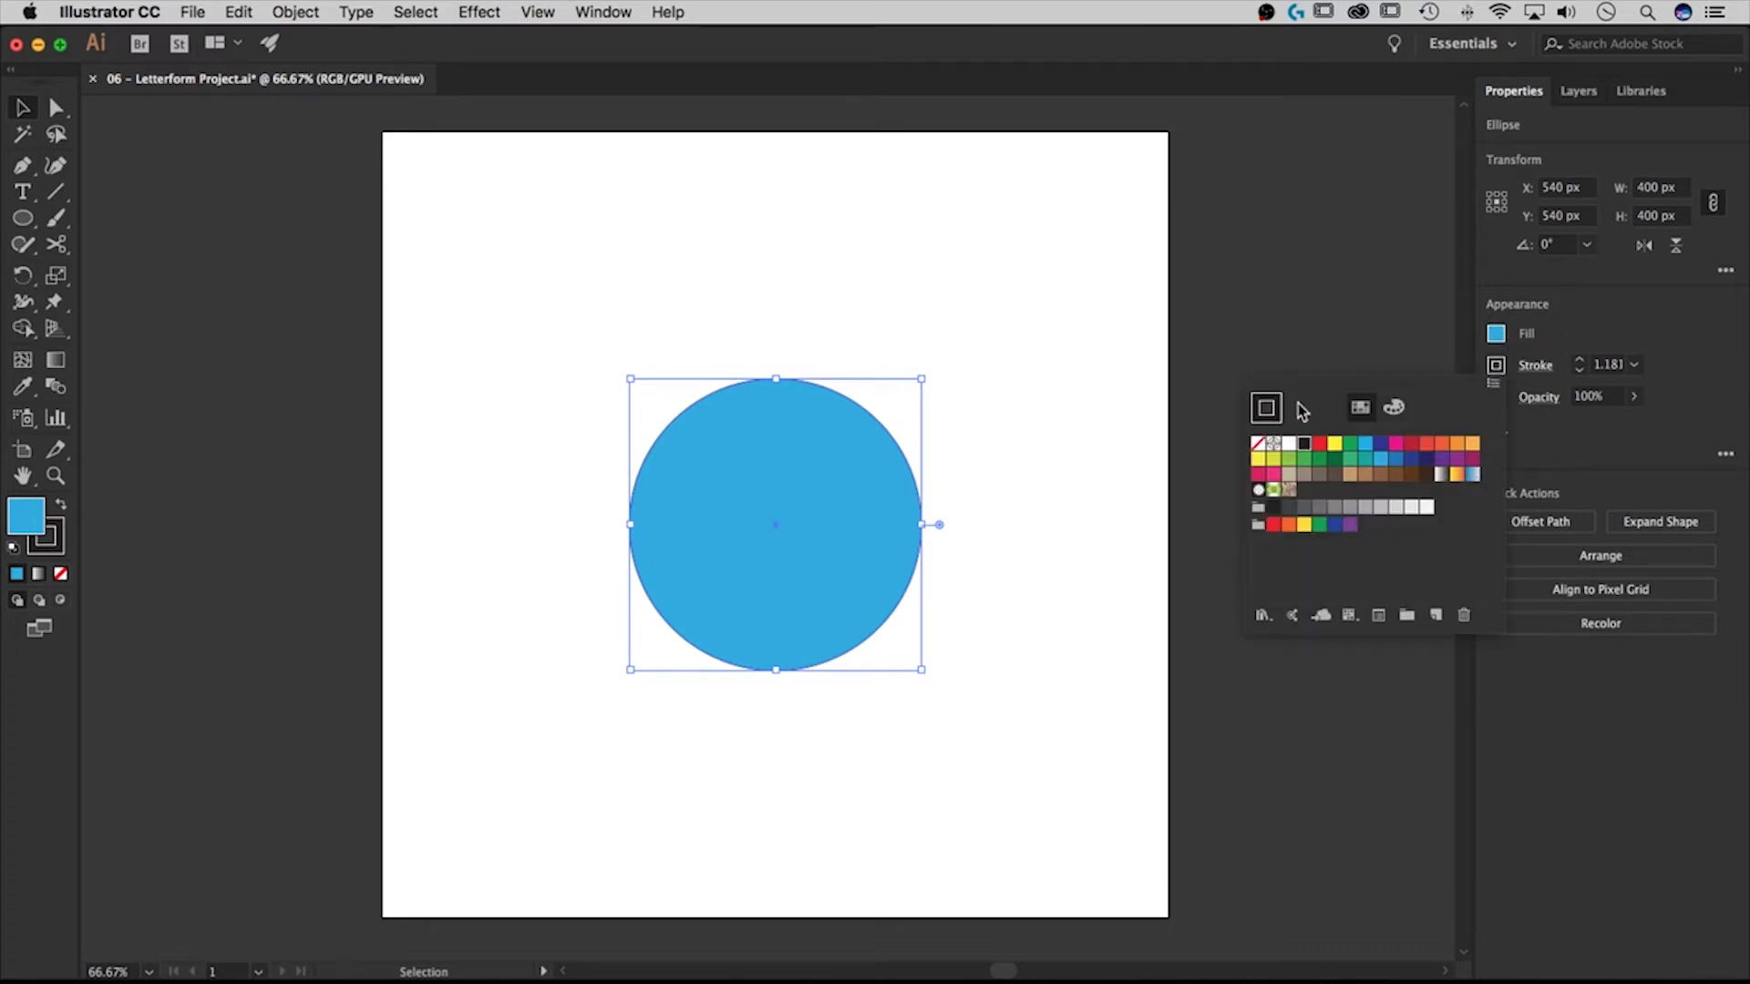
{"action": "left_click", "coordinate": [1256, 443]}
{"action": "left_click", "coordinate": [1070, 416]}
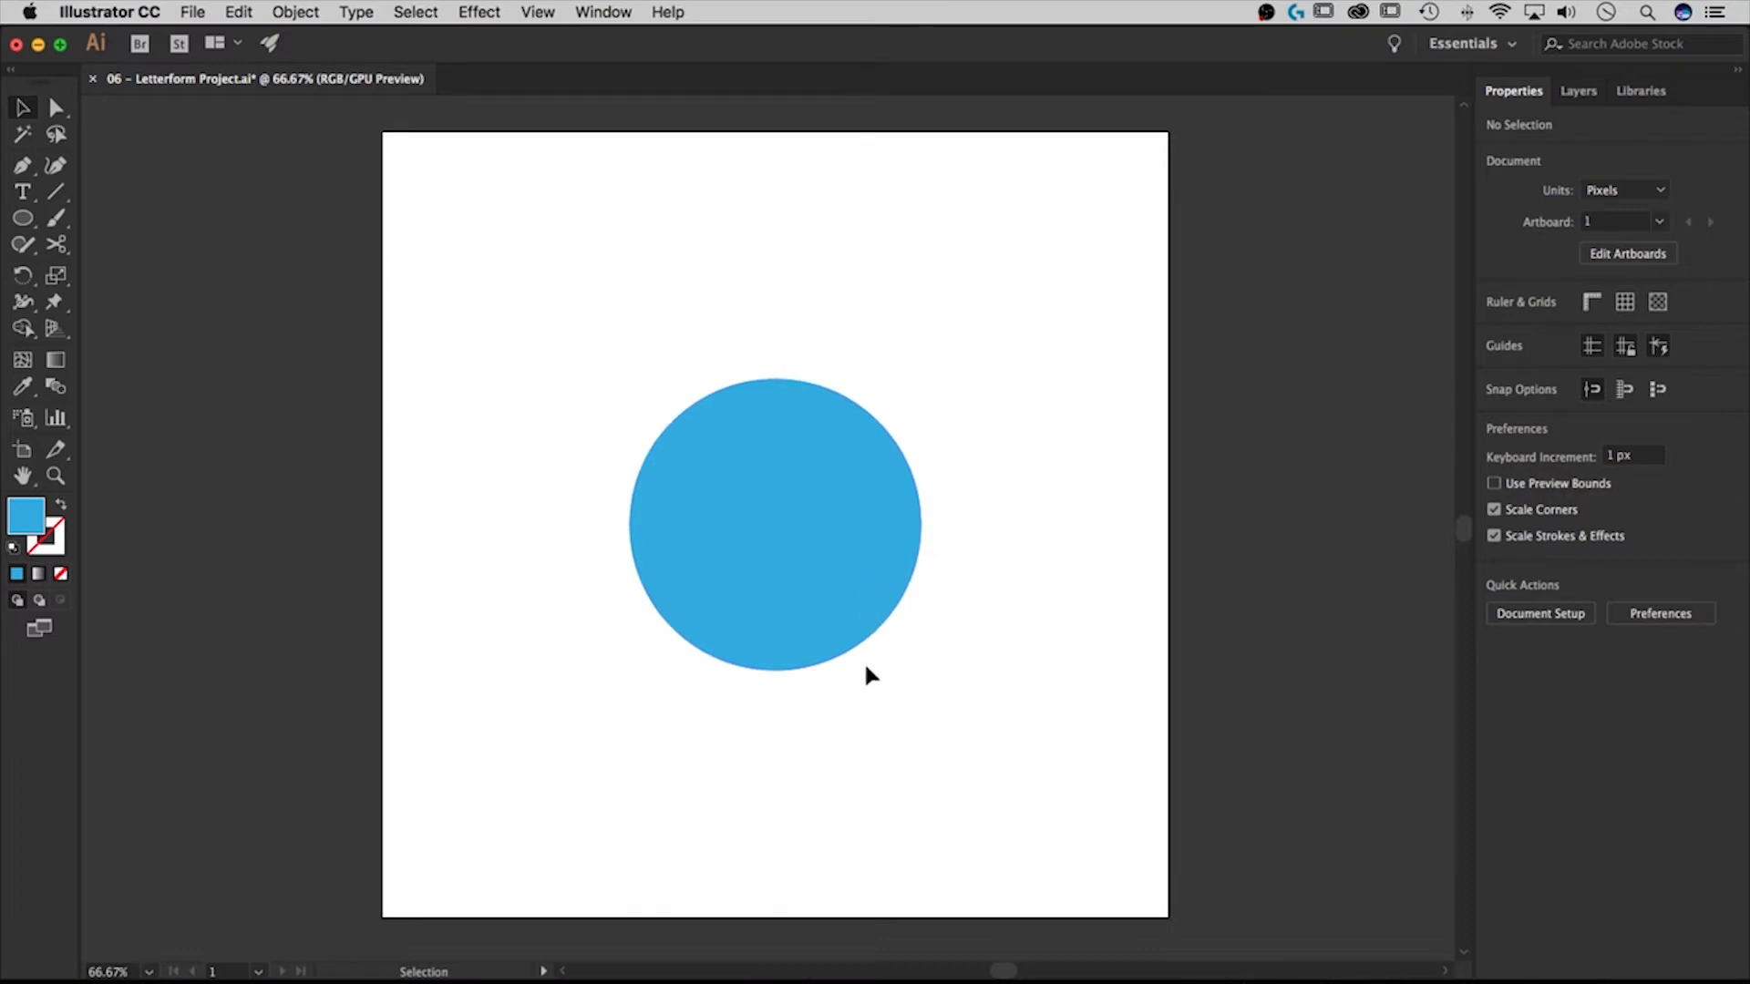
- Create a 100 × 224 px blue rectangle and move it to overlap the circle
{"action": "left_click", "coordinate": [23, 218]}
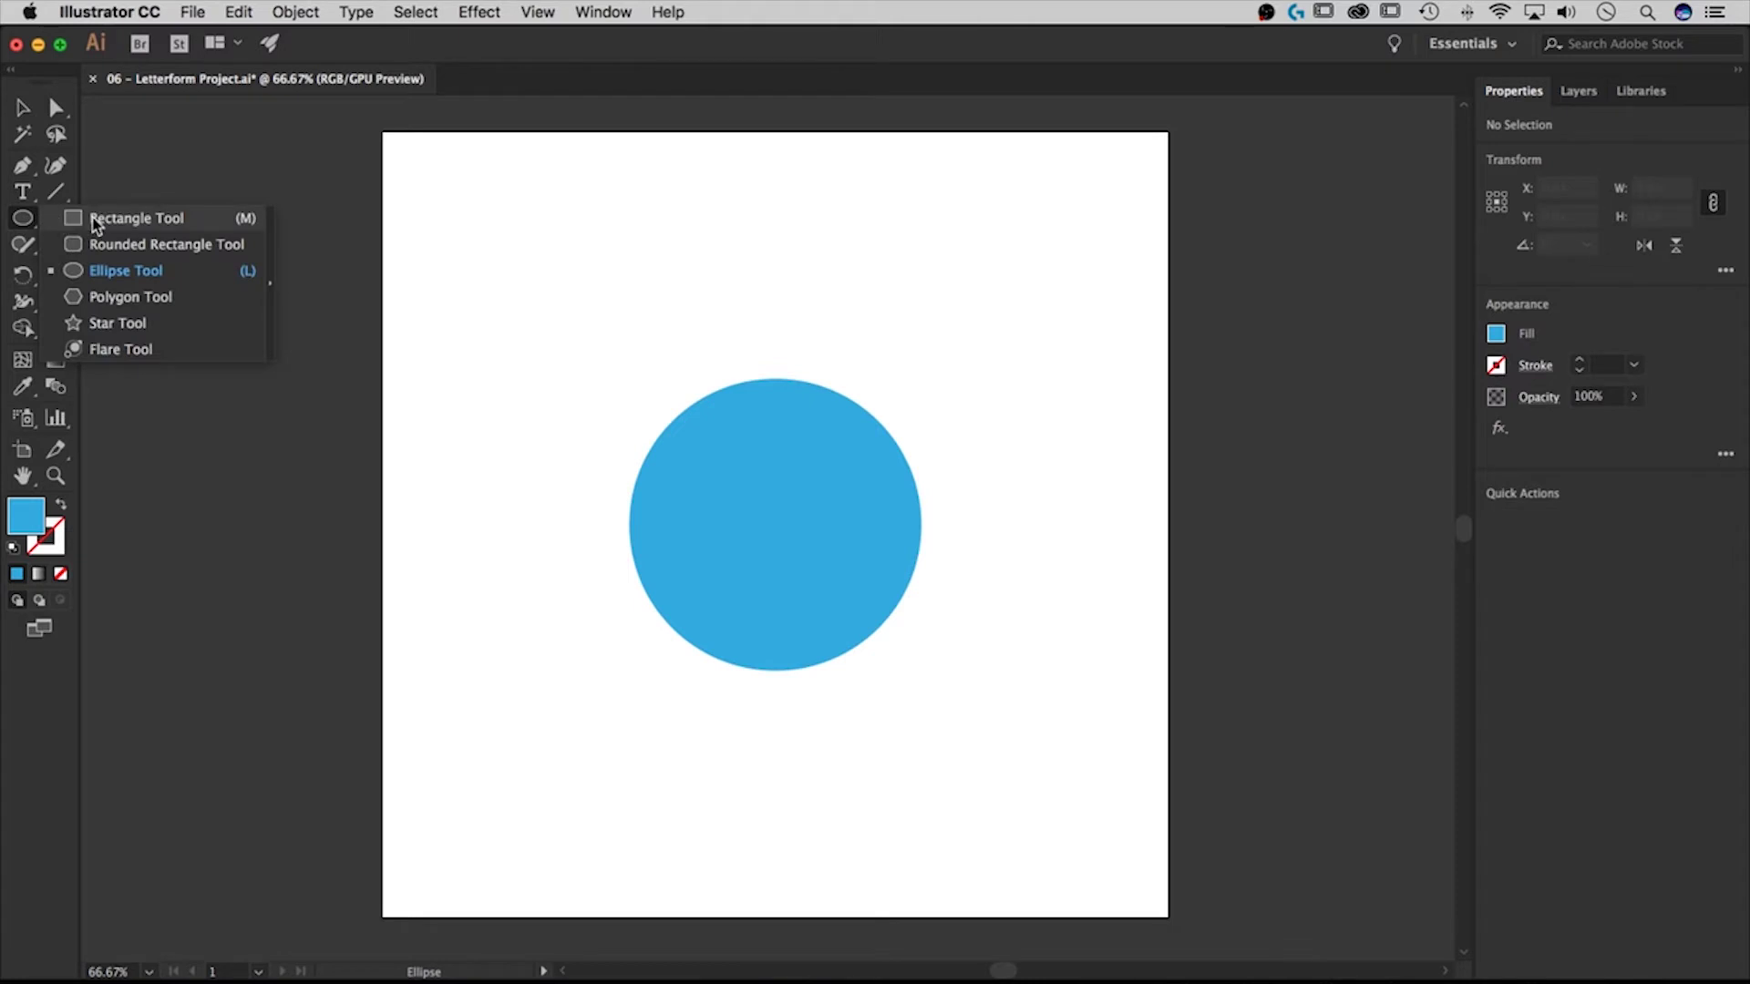
{"action": "left_click", "coordinate": [95, 223]}
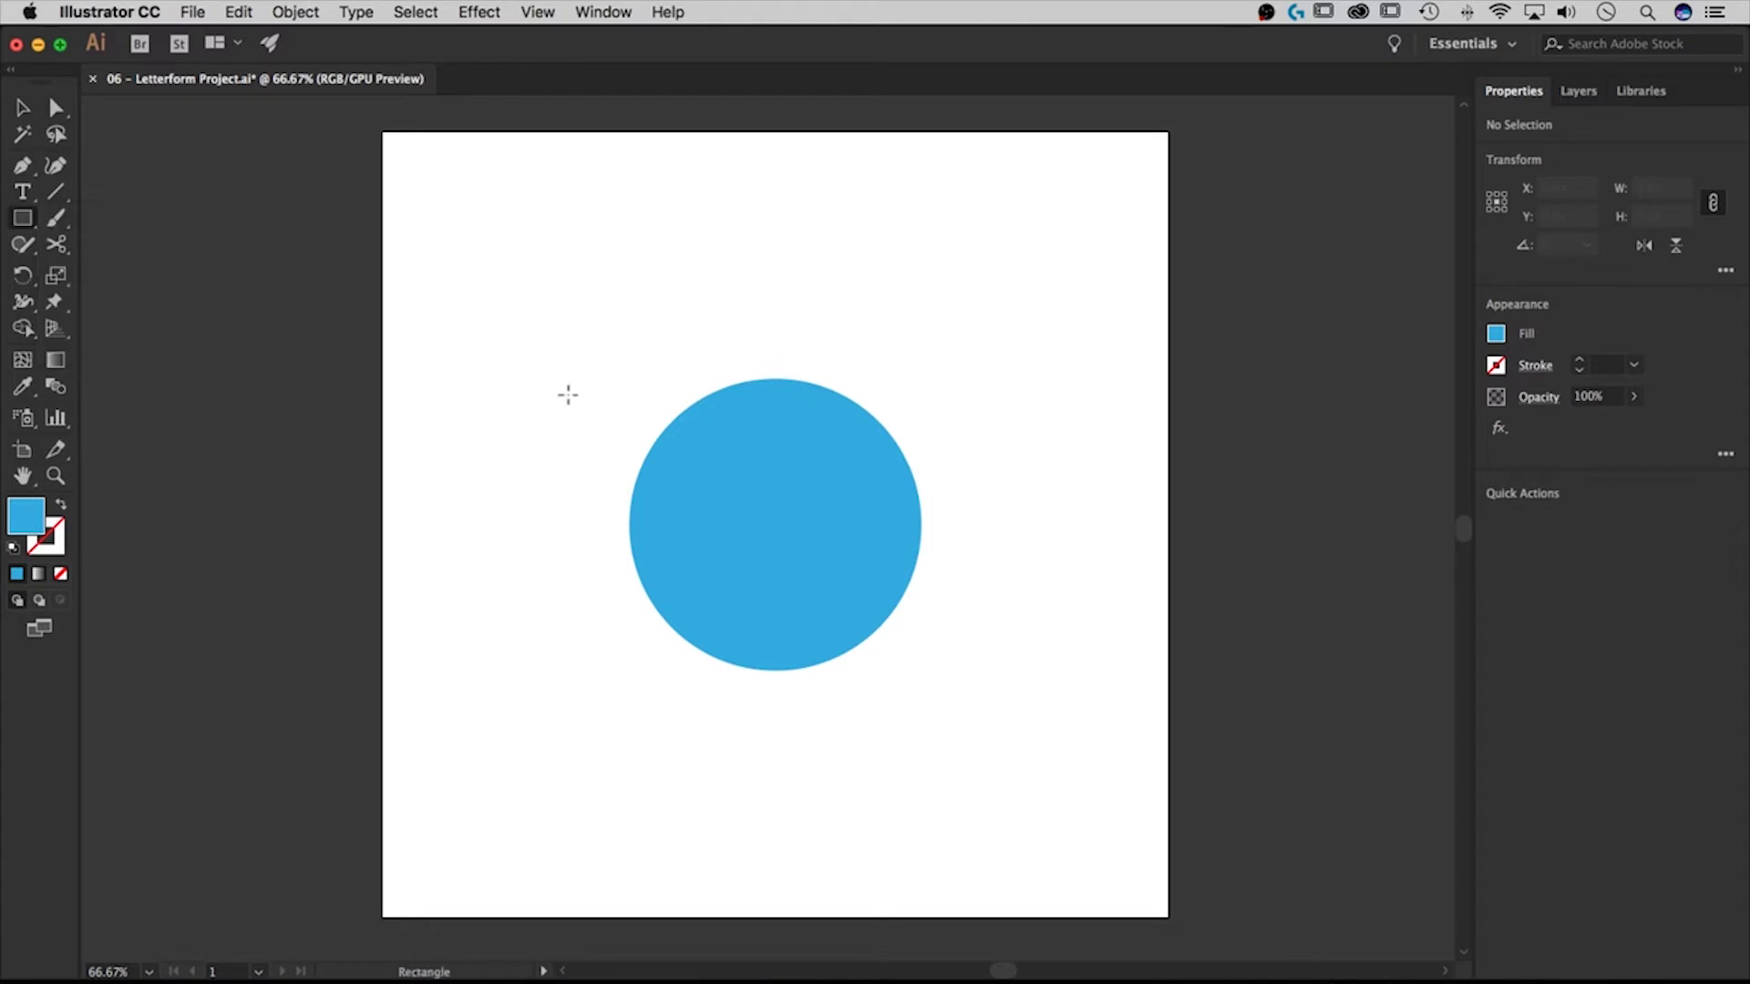
{"action": "left_click", "coordinate": [599, 403]}
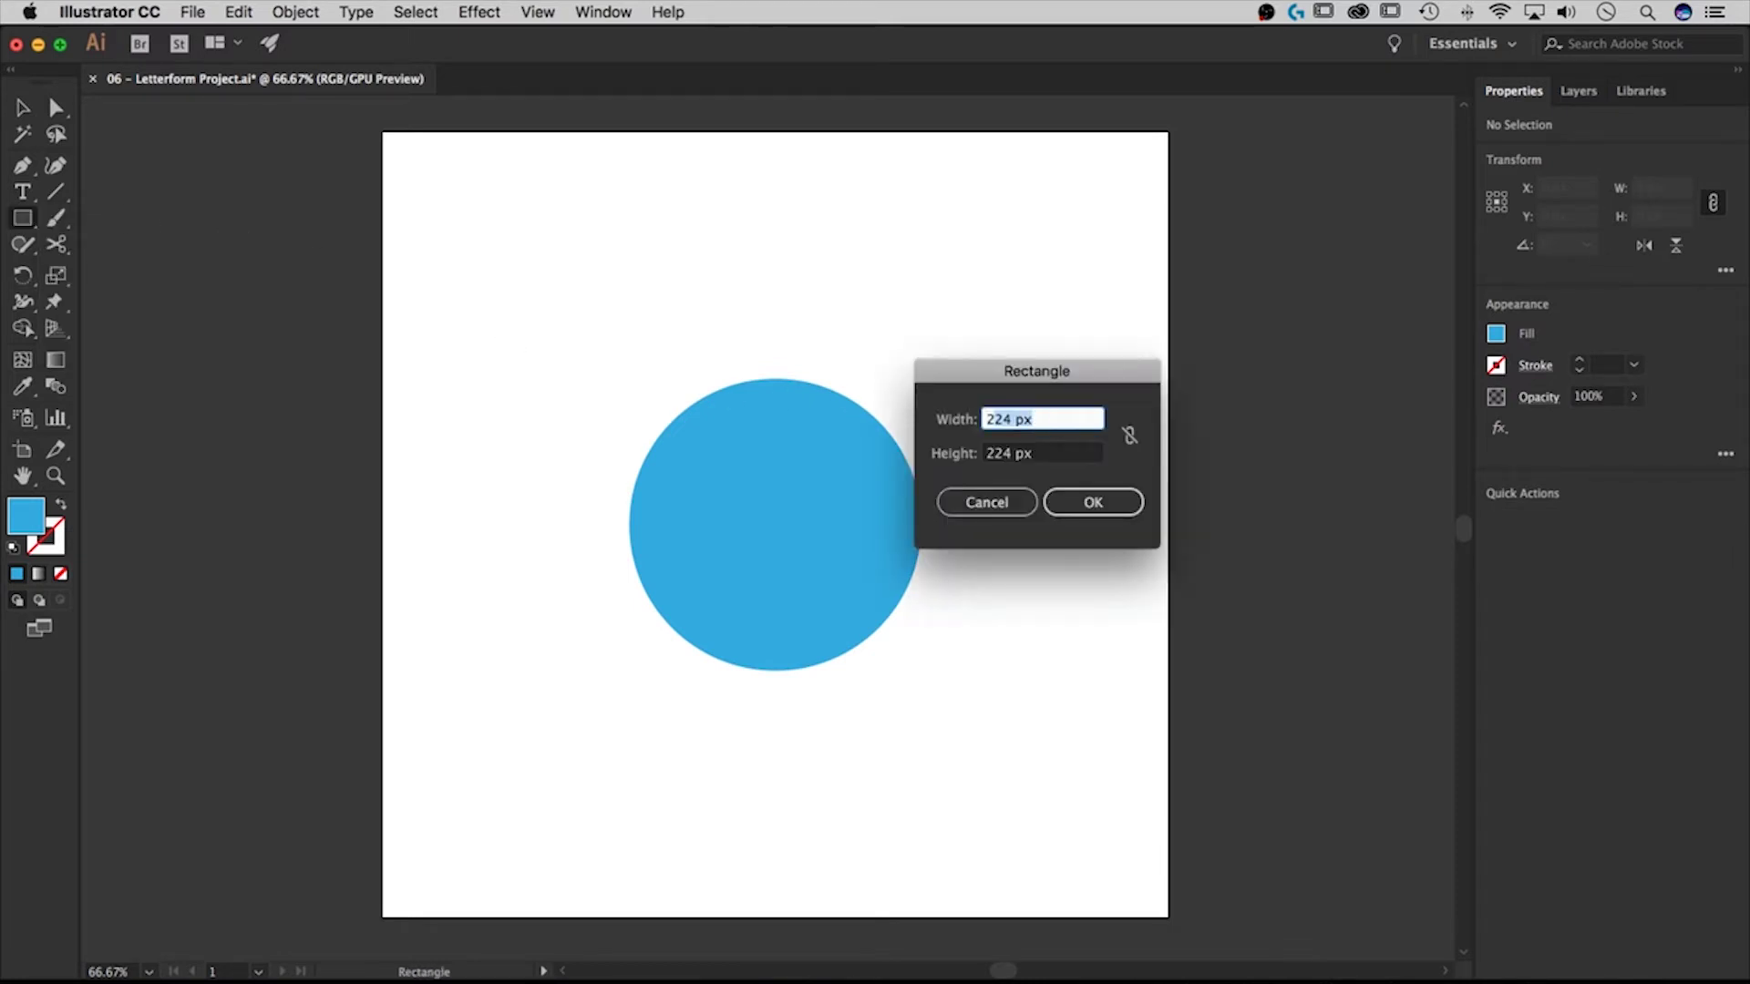
{"action": "type", "text": "100"}
{"action": "left_click", "coordinate": [1084, 510]}
{"action": "left_click", "coordinate": [1114, 504]}
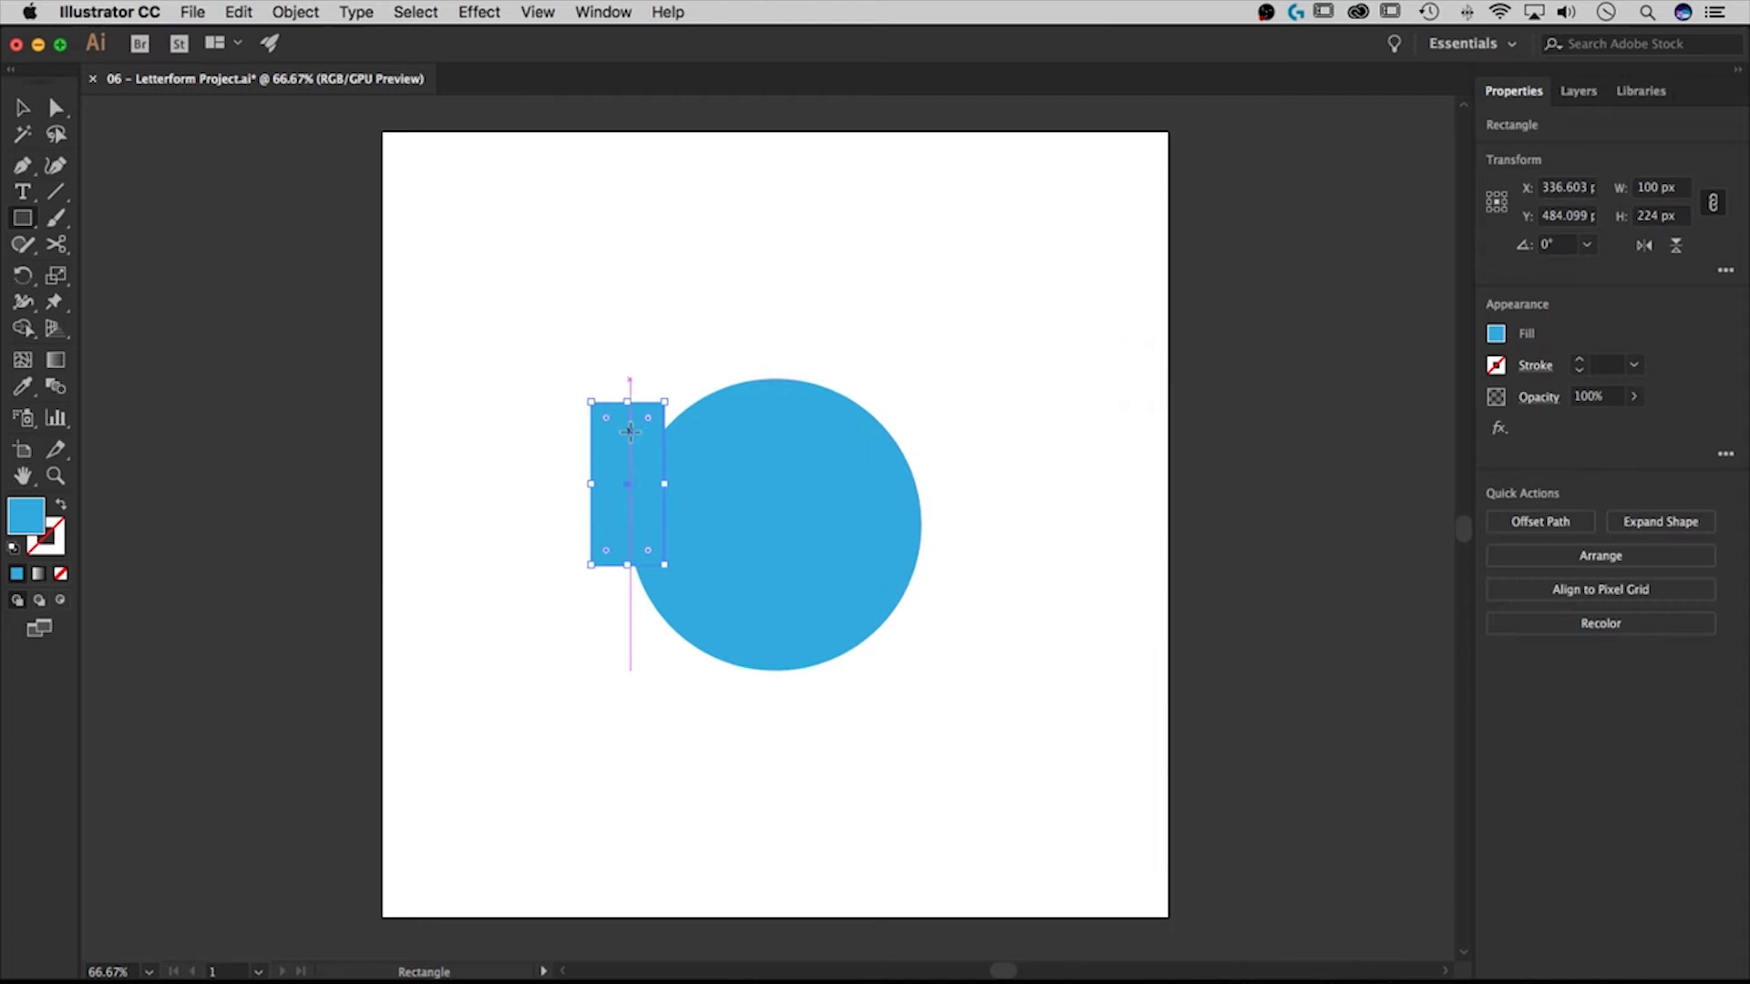
{"action": "key", "text": "v"}
{"action": "mouse_move", "coordinate": [616, 446]}
{"action": "left_mouse_down"}
{"action": "mouse_move", "coordinate": [643, 446]}
{"action": "mouse_move", "coordinate": [627, 445]}
{"action": "left_mouse_up"}
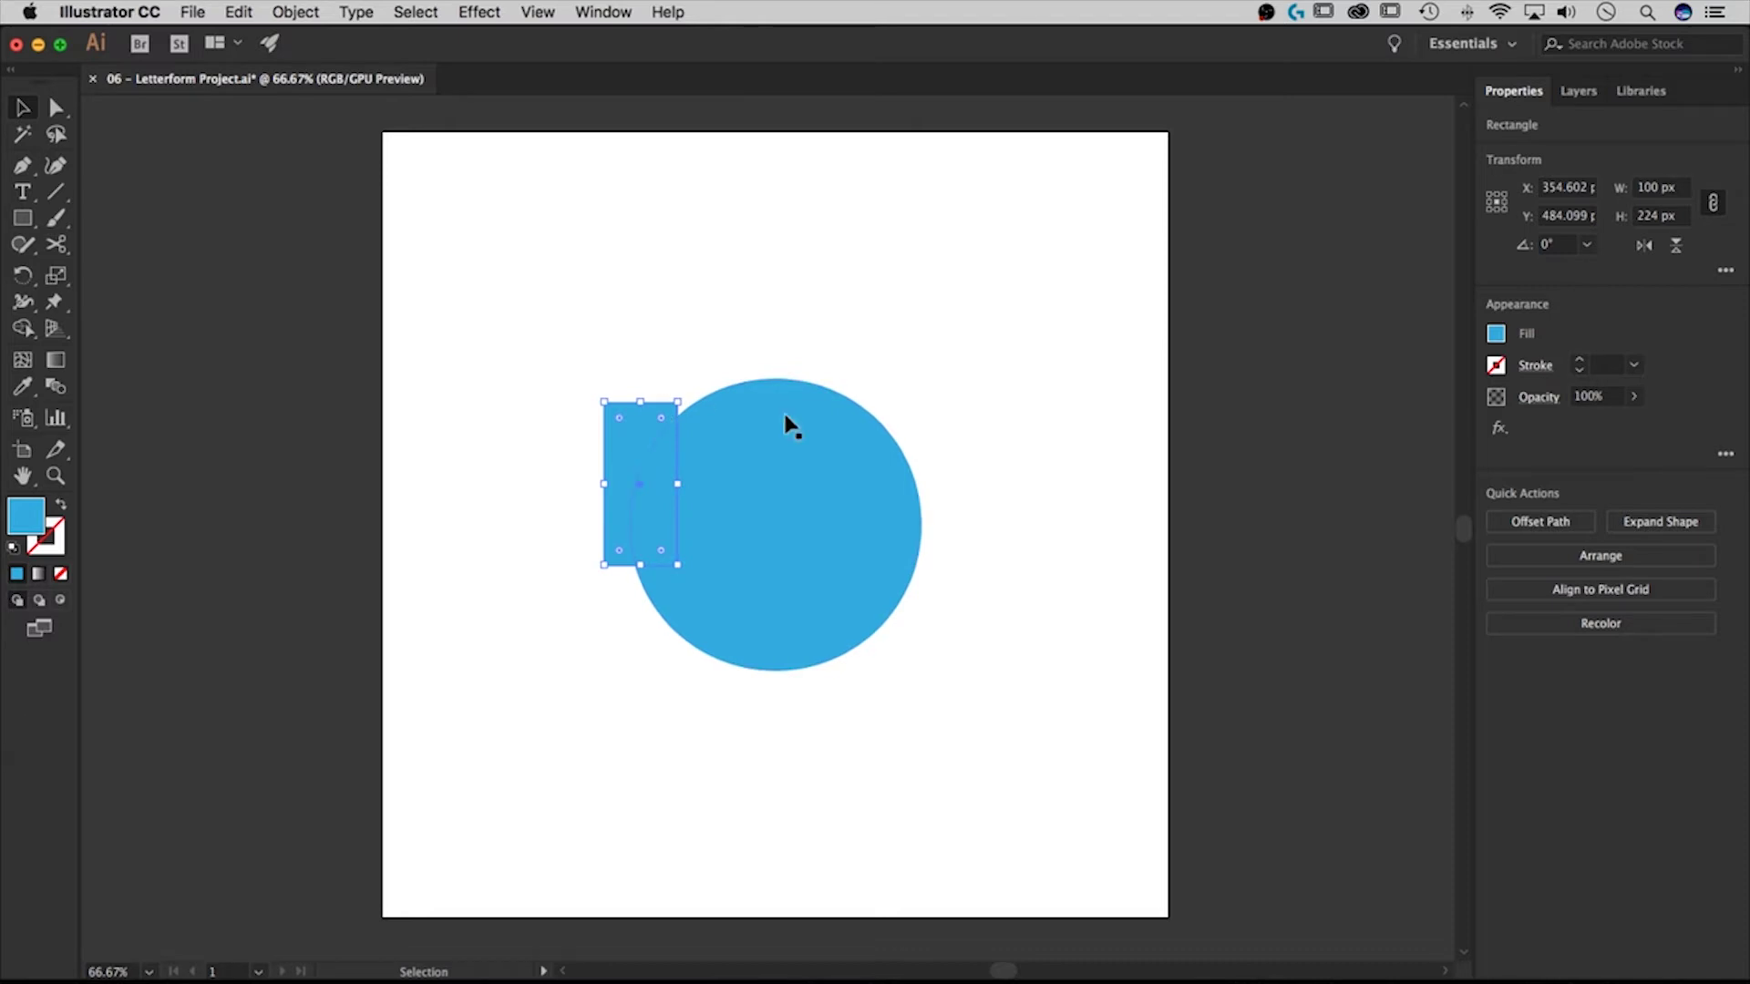
- Align the rectangle's left and top edges to the circle, then deselect
{"action": "left_click_drag", "start_coordinate": [881, 319], "coordinate": [567, 659]}
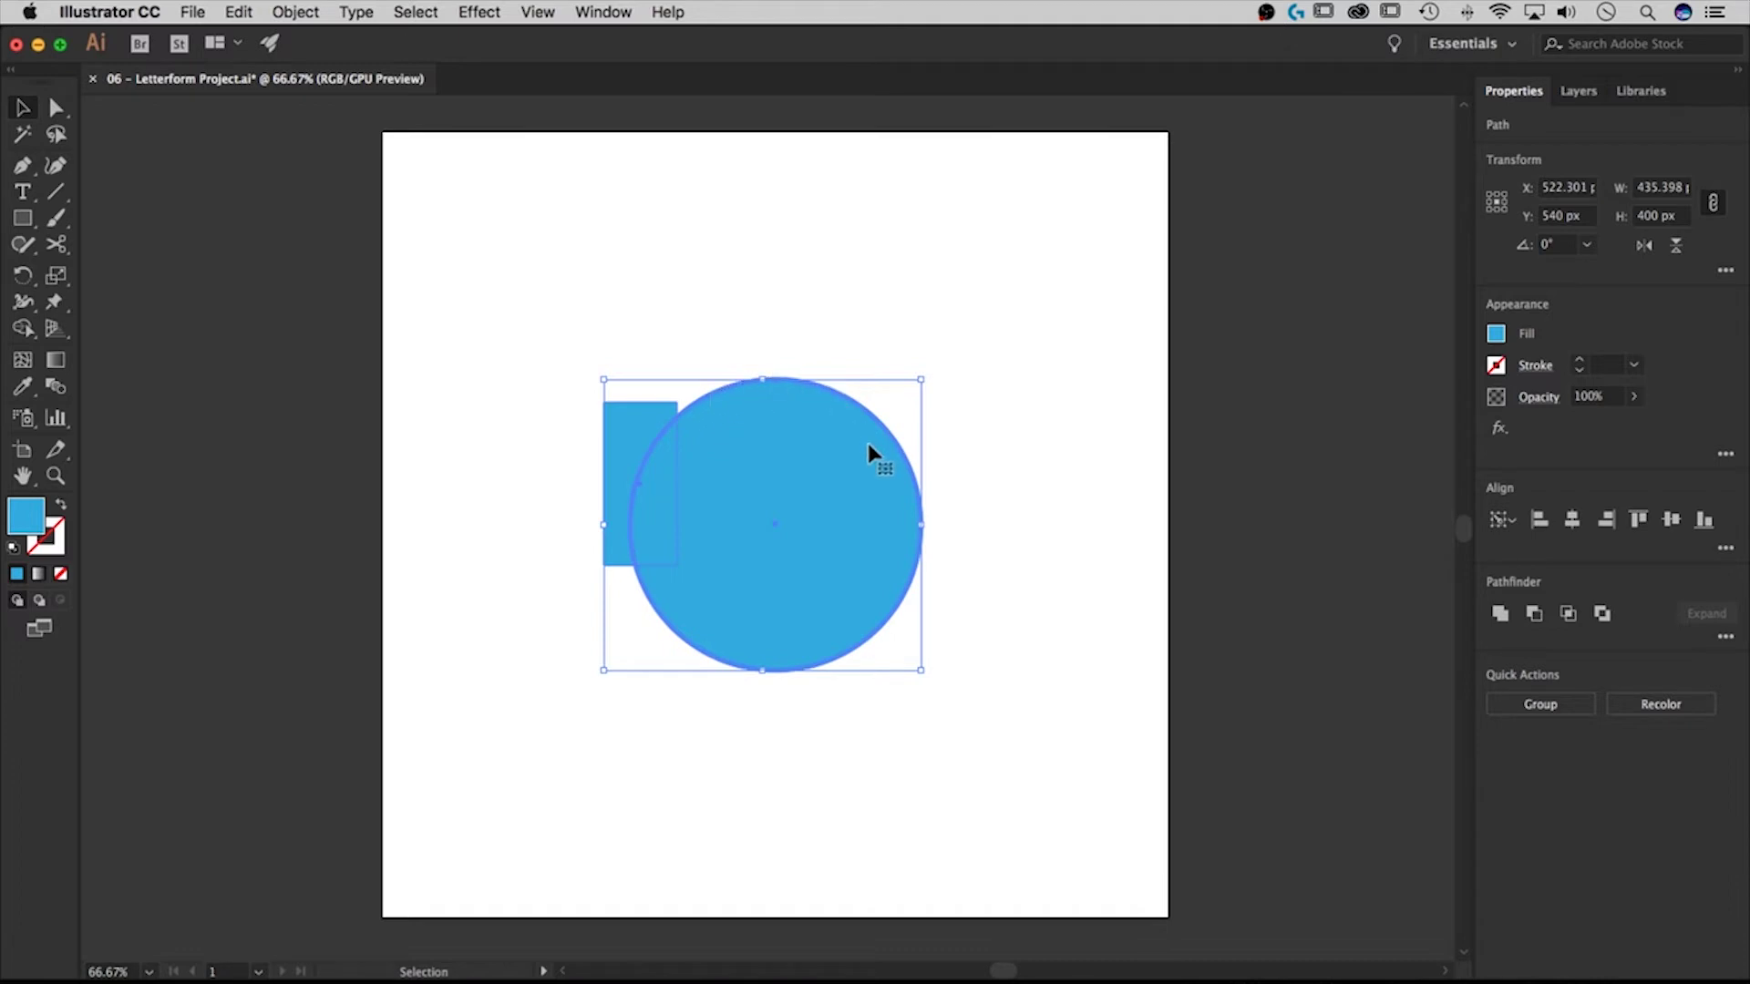
{"action": "left_click", "coordinate": [1502, 522]}
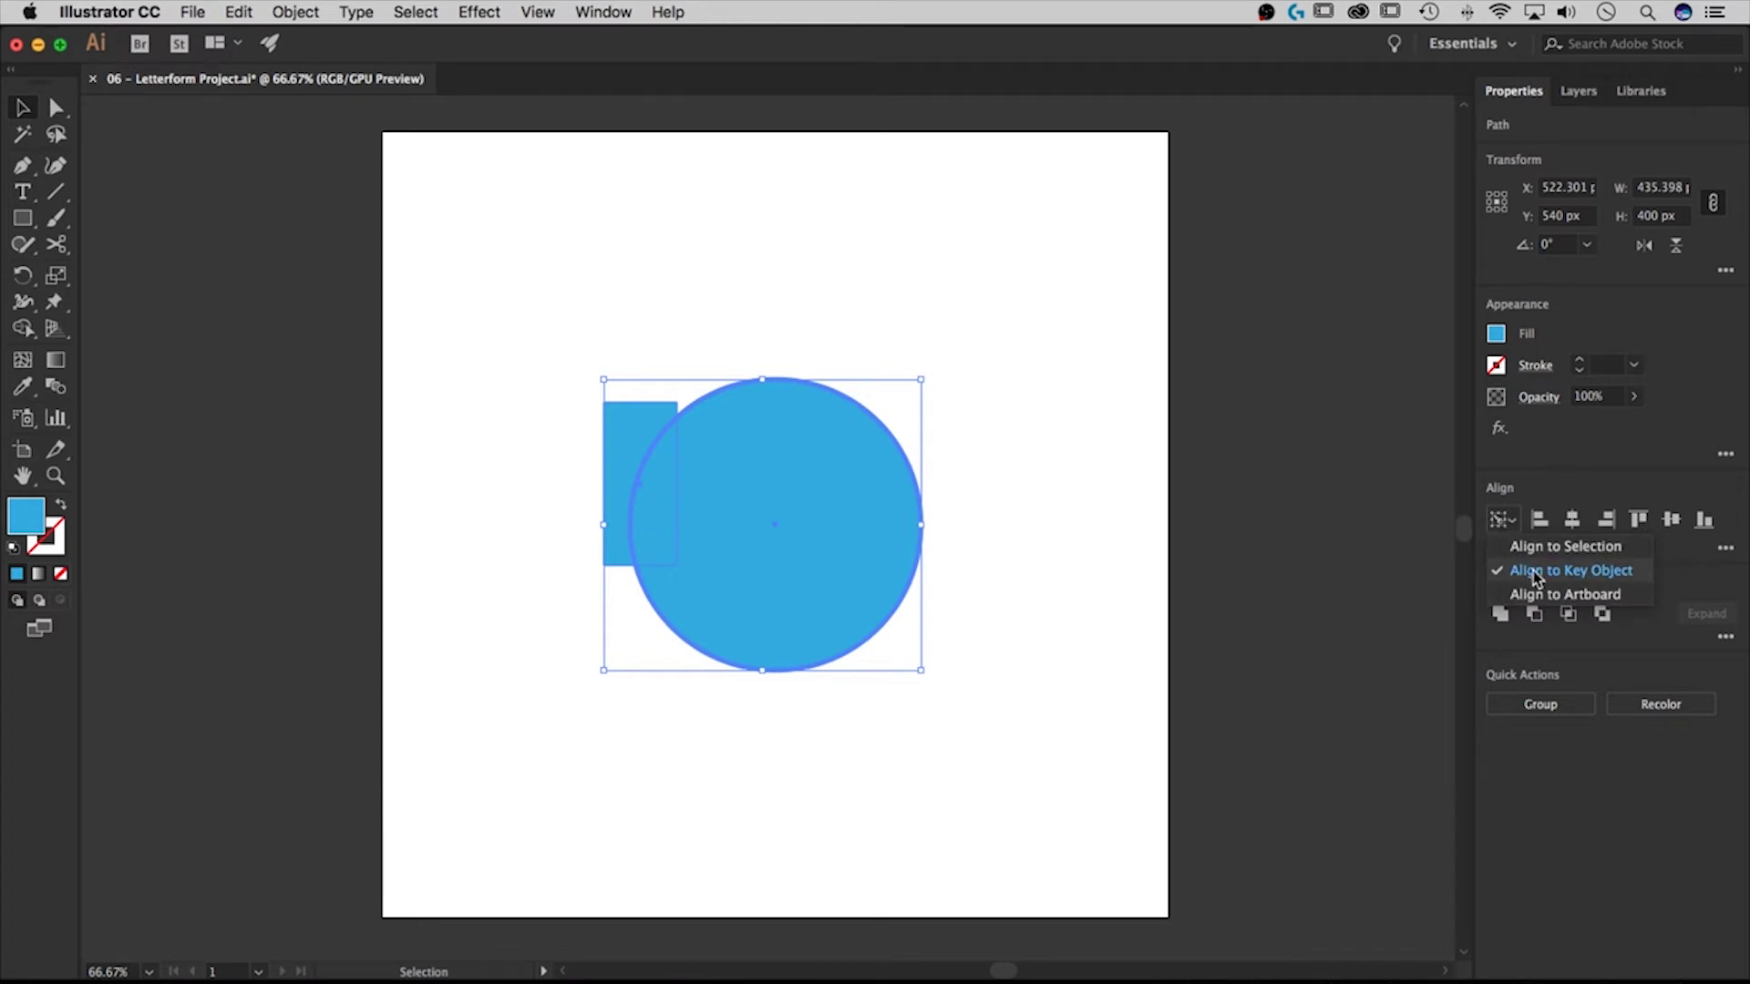
{"action": "left_click", "coordinate": [1539, 521]}
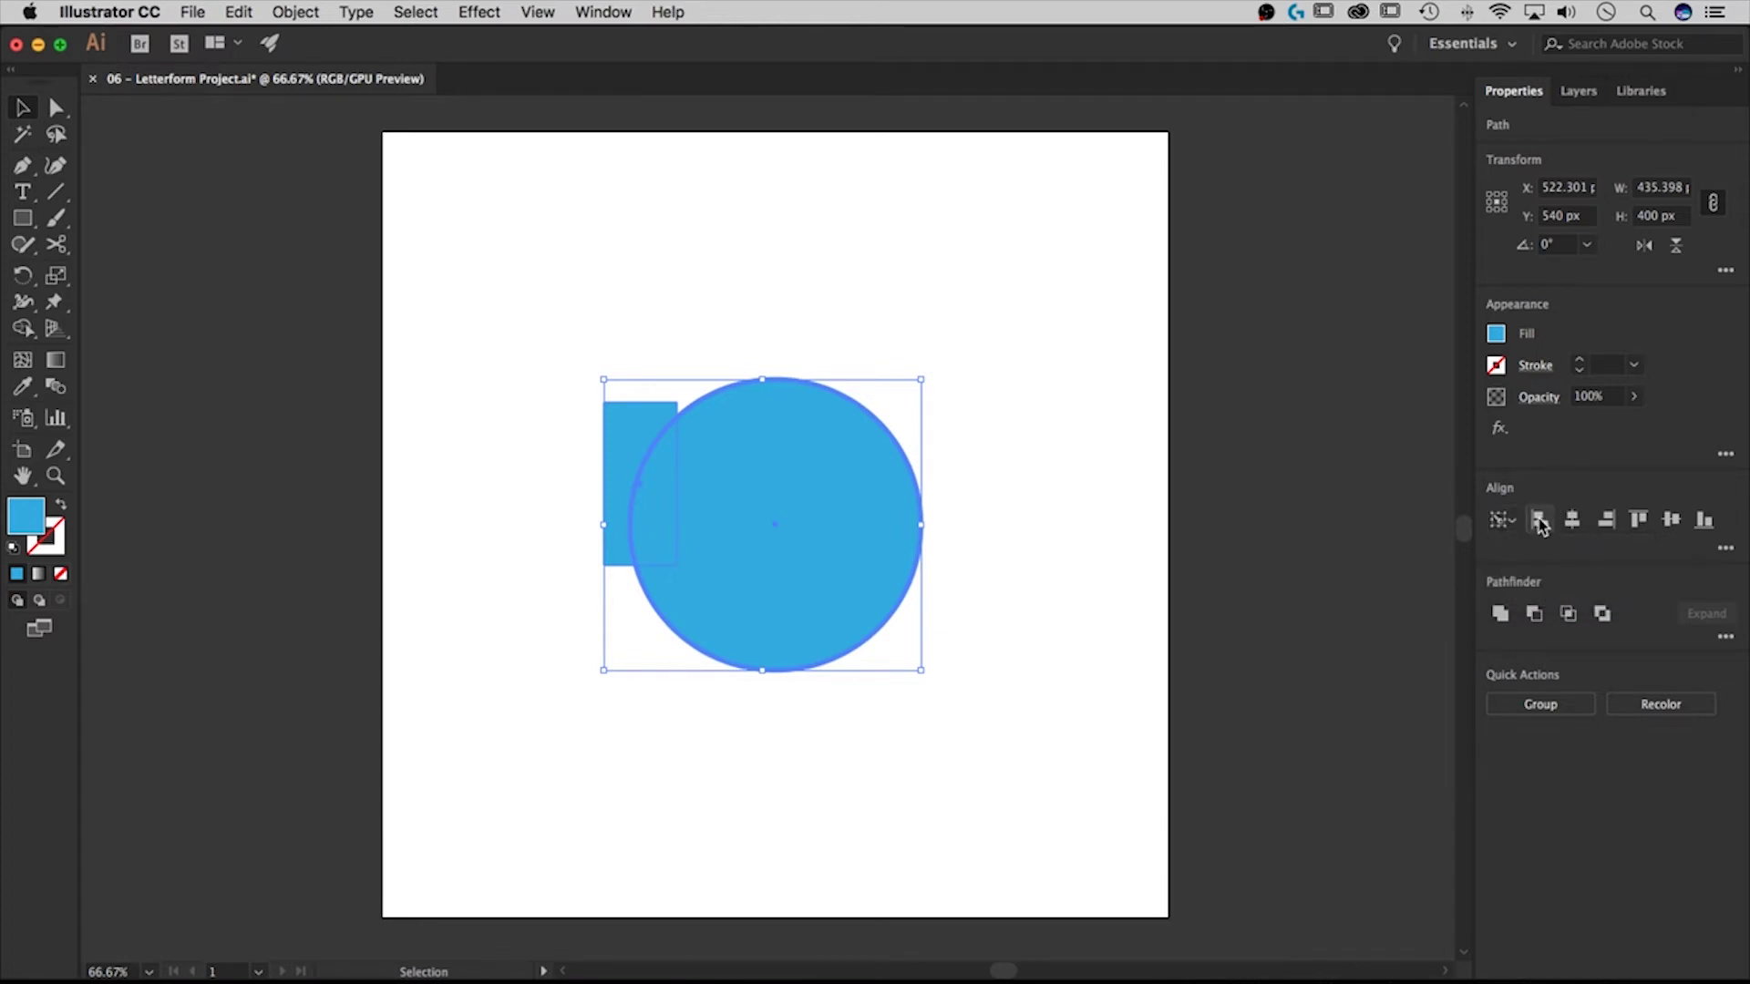
{"action": "left_click", "coordinate": [1539, 522]}
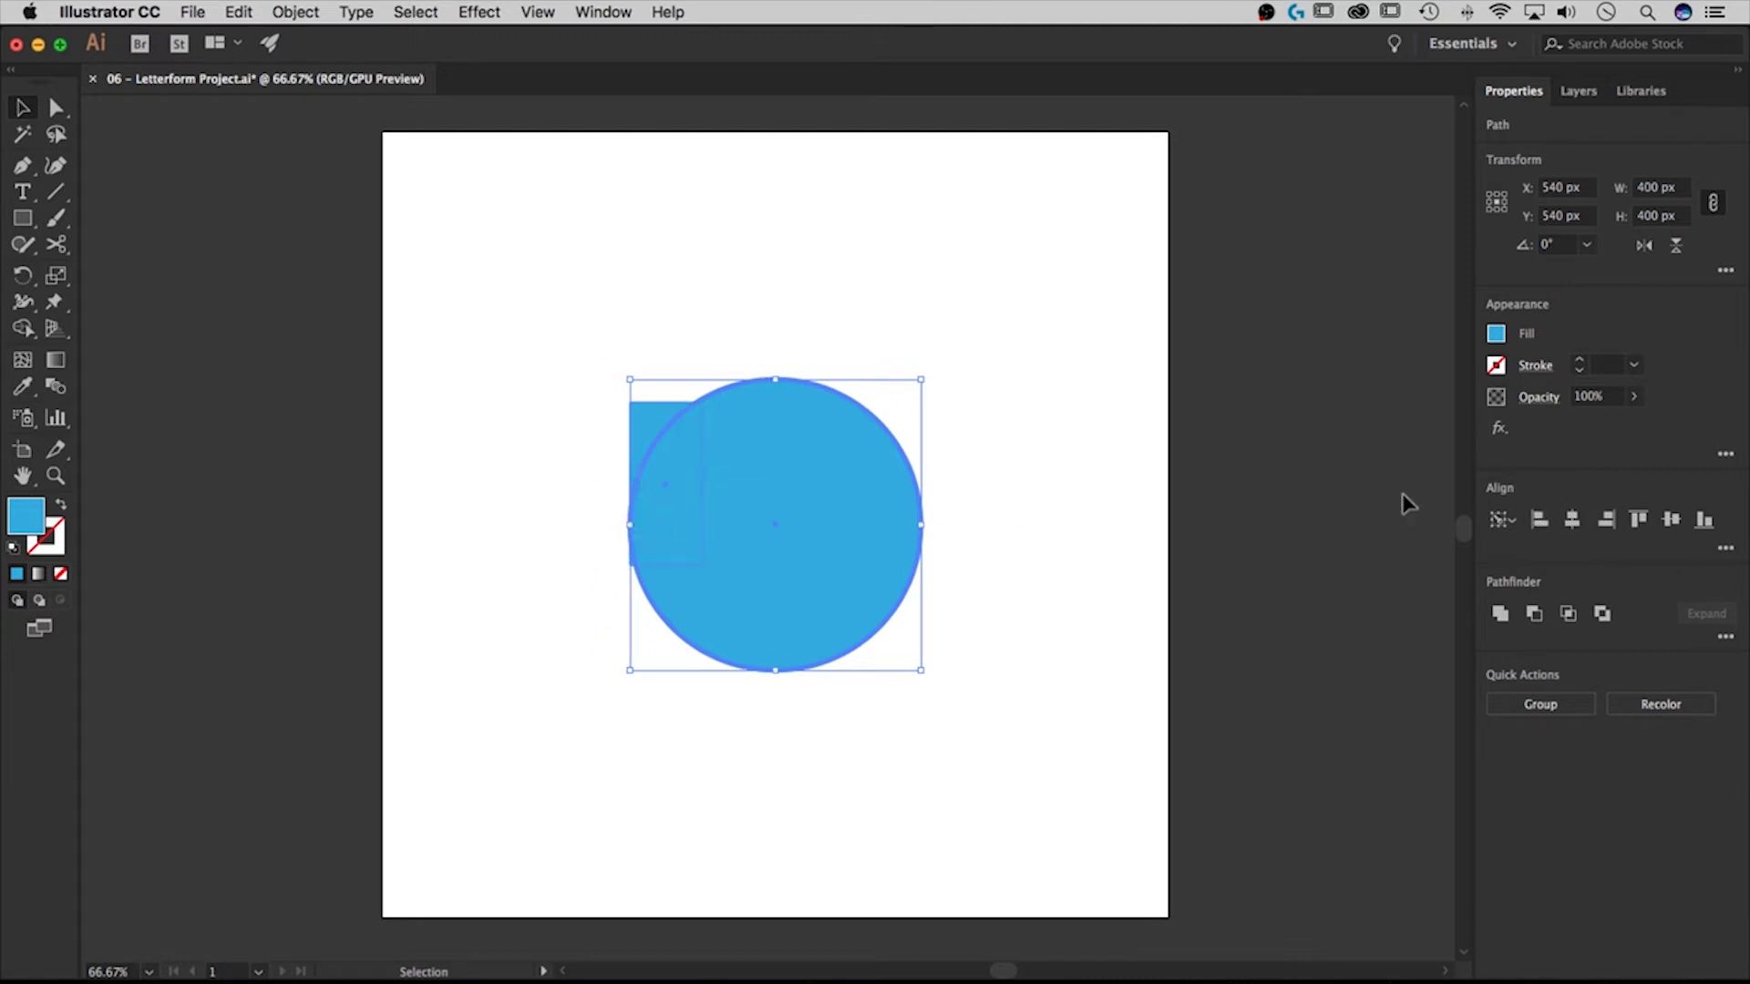
{"action": "left_click", "coordinate": [1640, 522]}
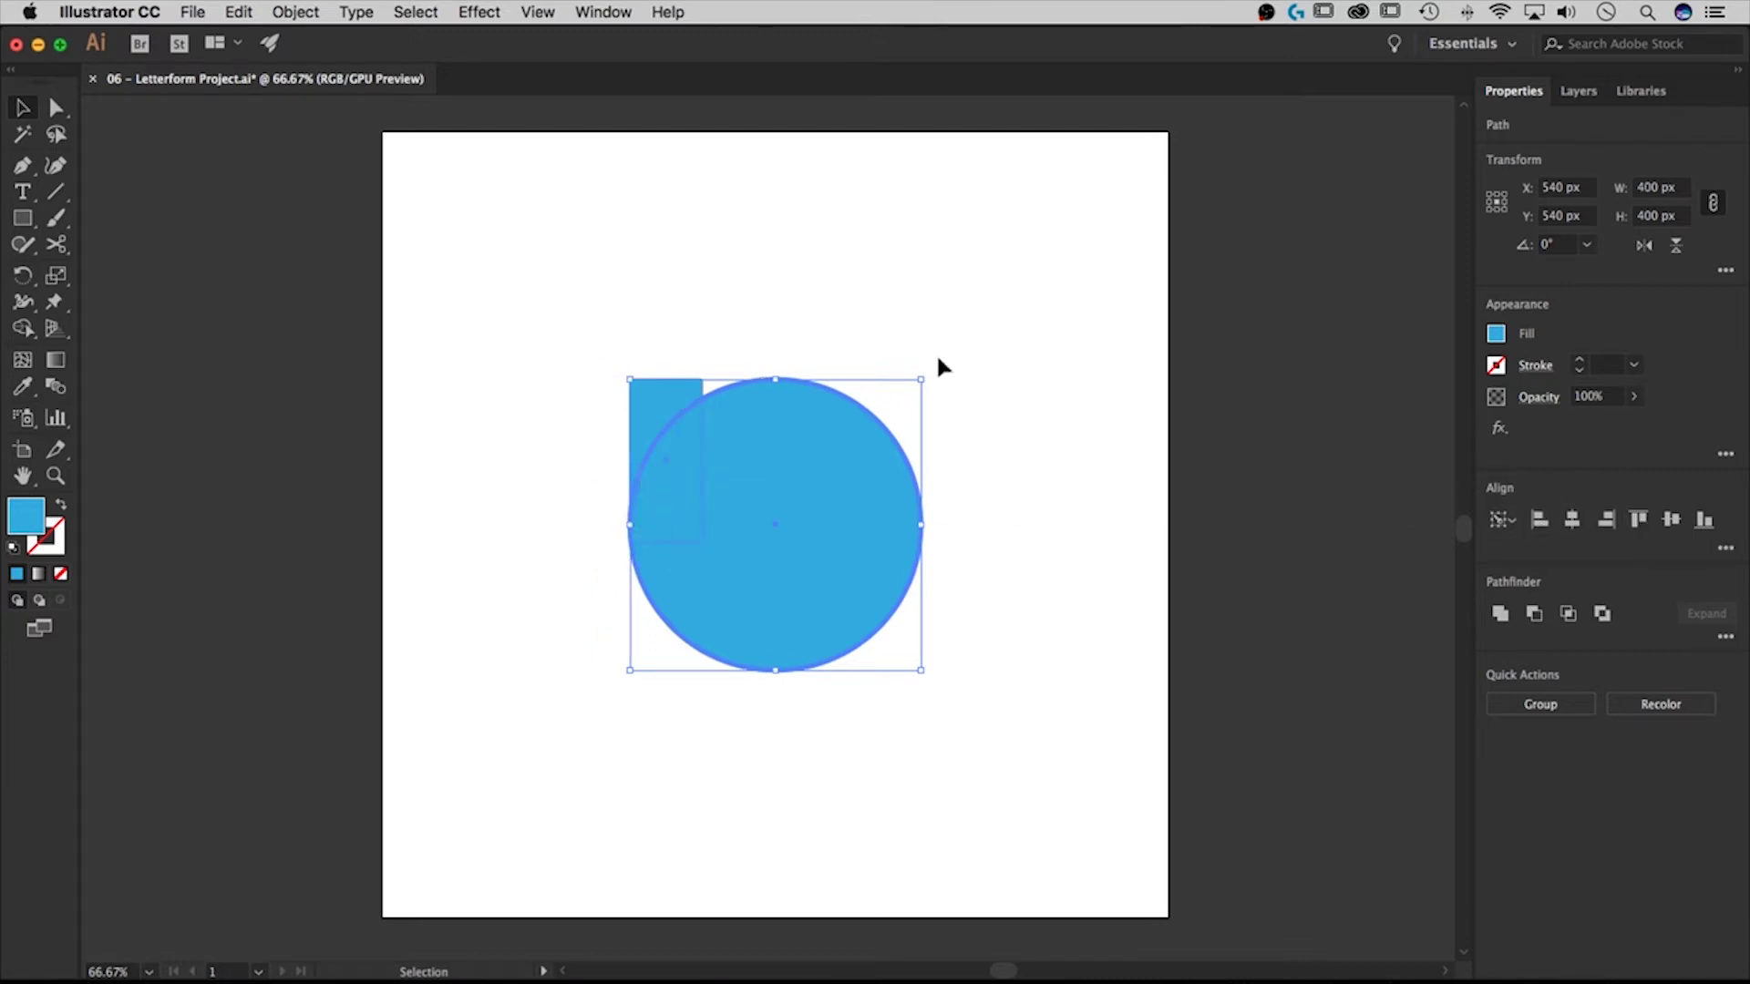
{"action": "left_click", "coordinate": [736, 303]}
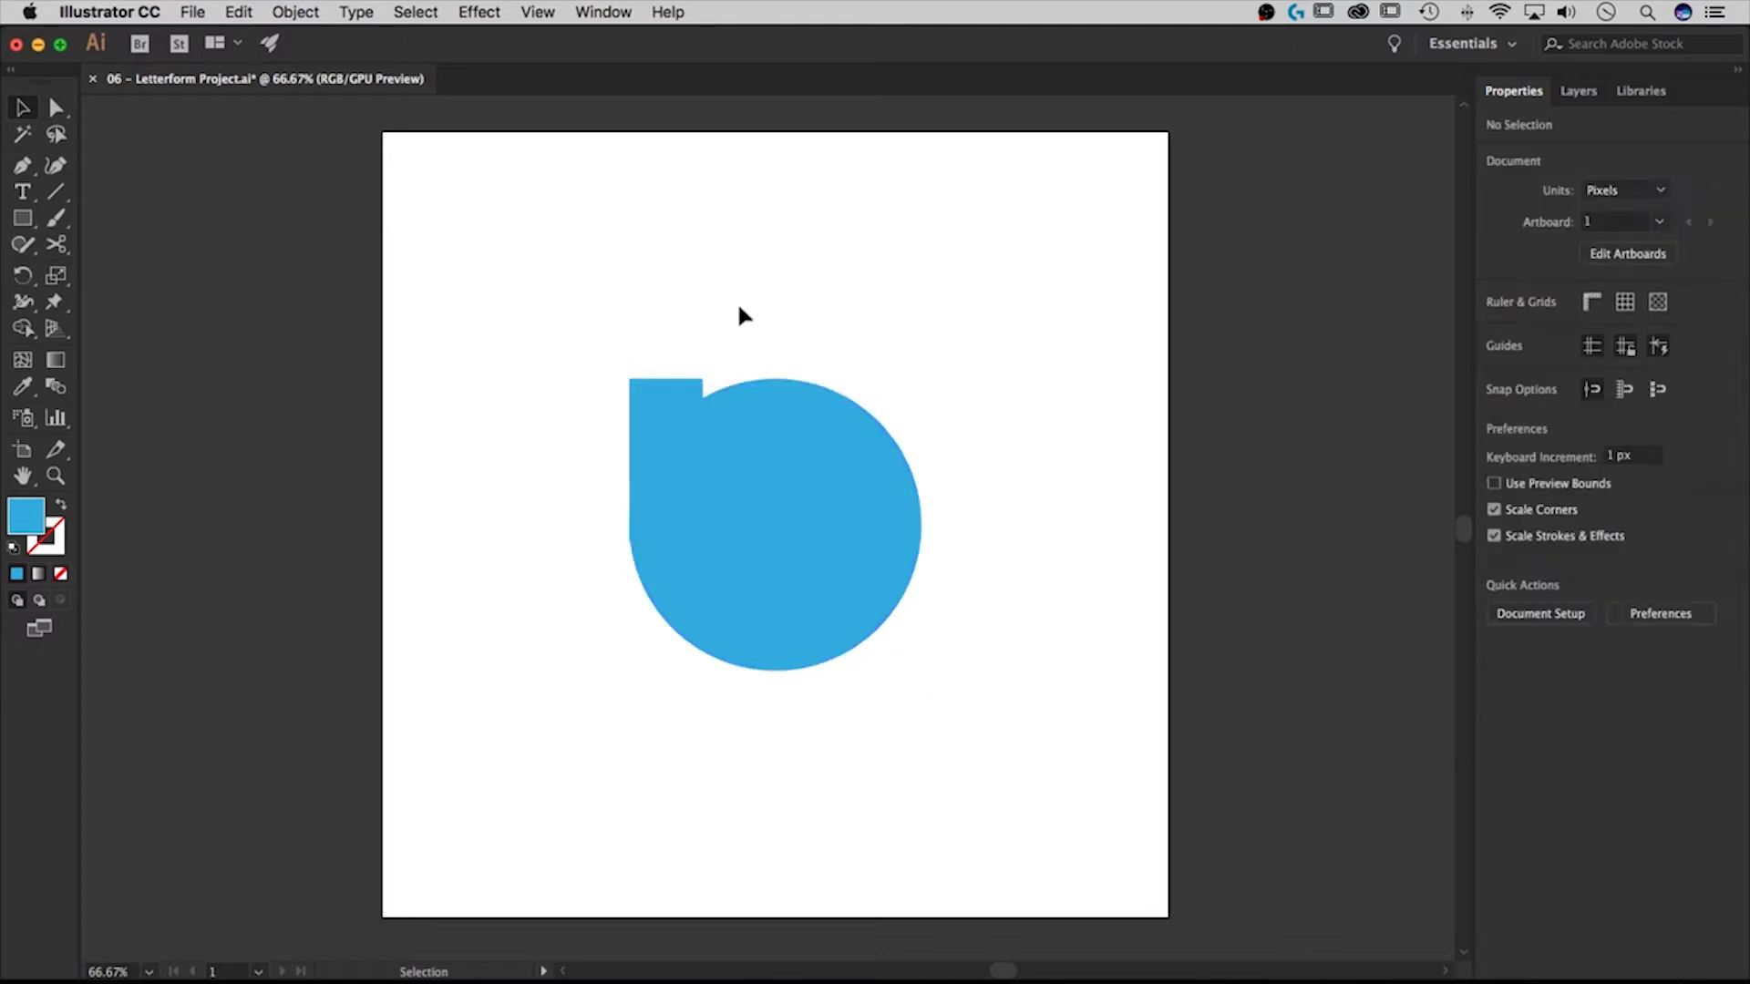
- Stretch the rectangle down to the circle's bottom and drag a copy 300 px right
{"action": "left_click", "coordinate": [672, 456]}
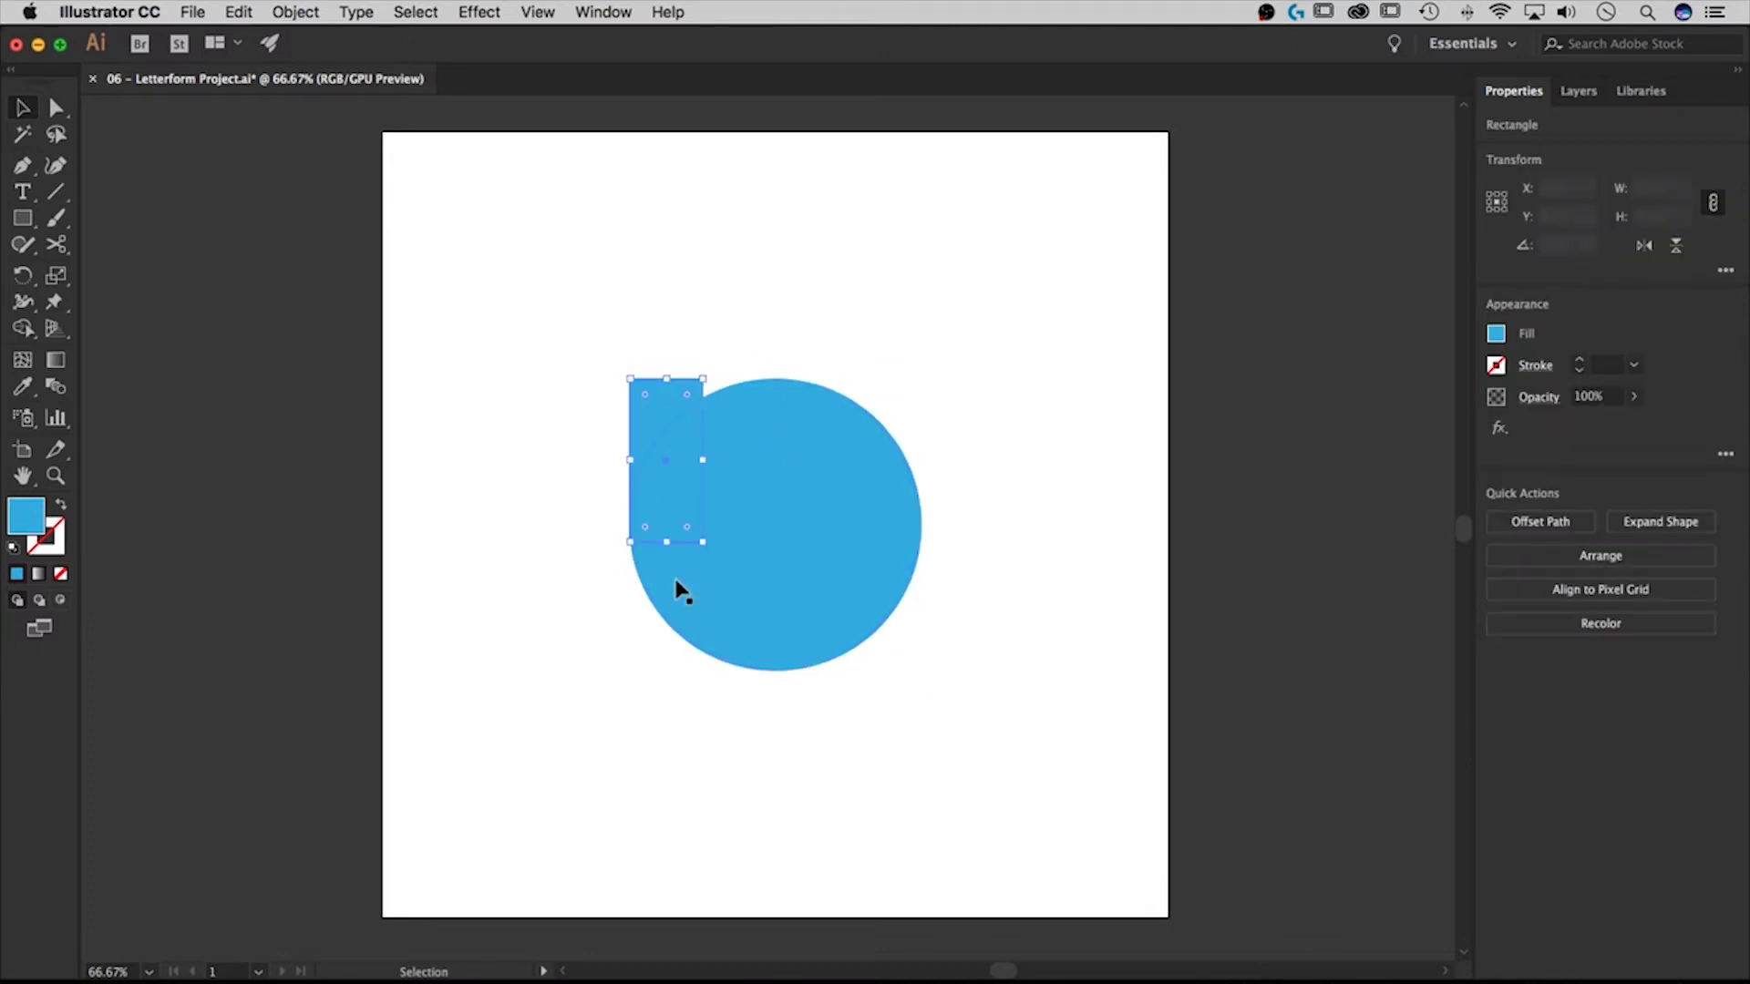
{"action": "left_click_drag", "start_coordinate": [669, 544], "coordinate": [666, 673]}
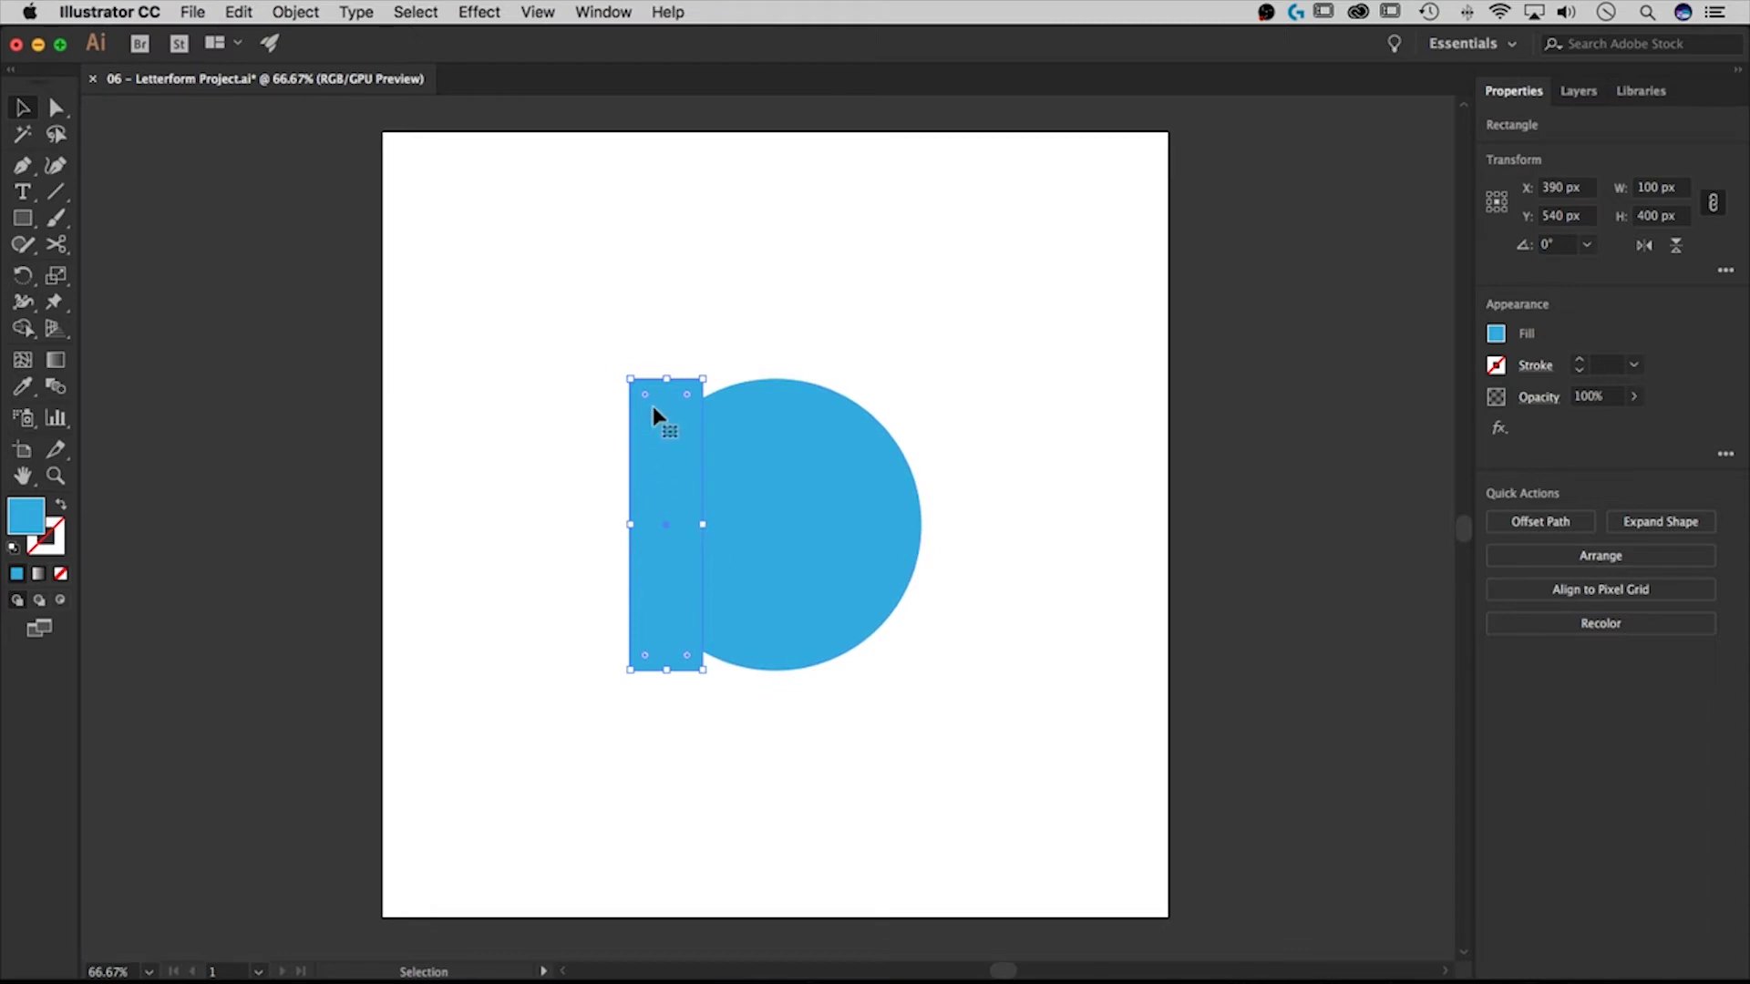
{"action": "left_click_drag", "start_coordinate": [654, 418], "coordinate": [873, 432]}
- Select the circle and stems in turn, try drag-copying the circle, then undo it
{"action": "left_click", "coordinate": [1067, 495]}
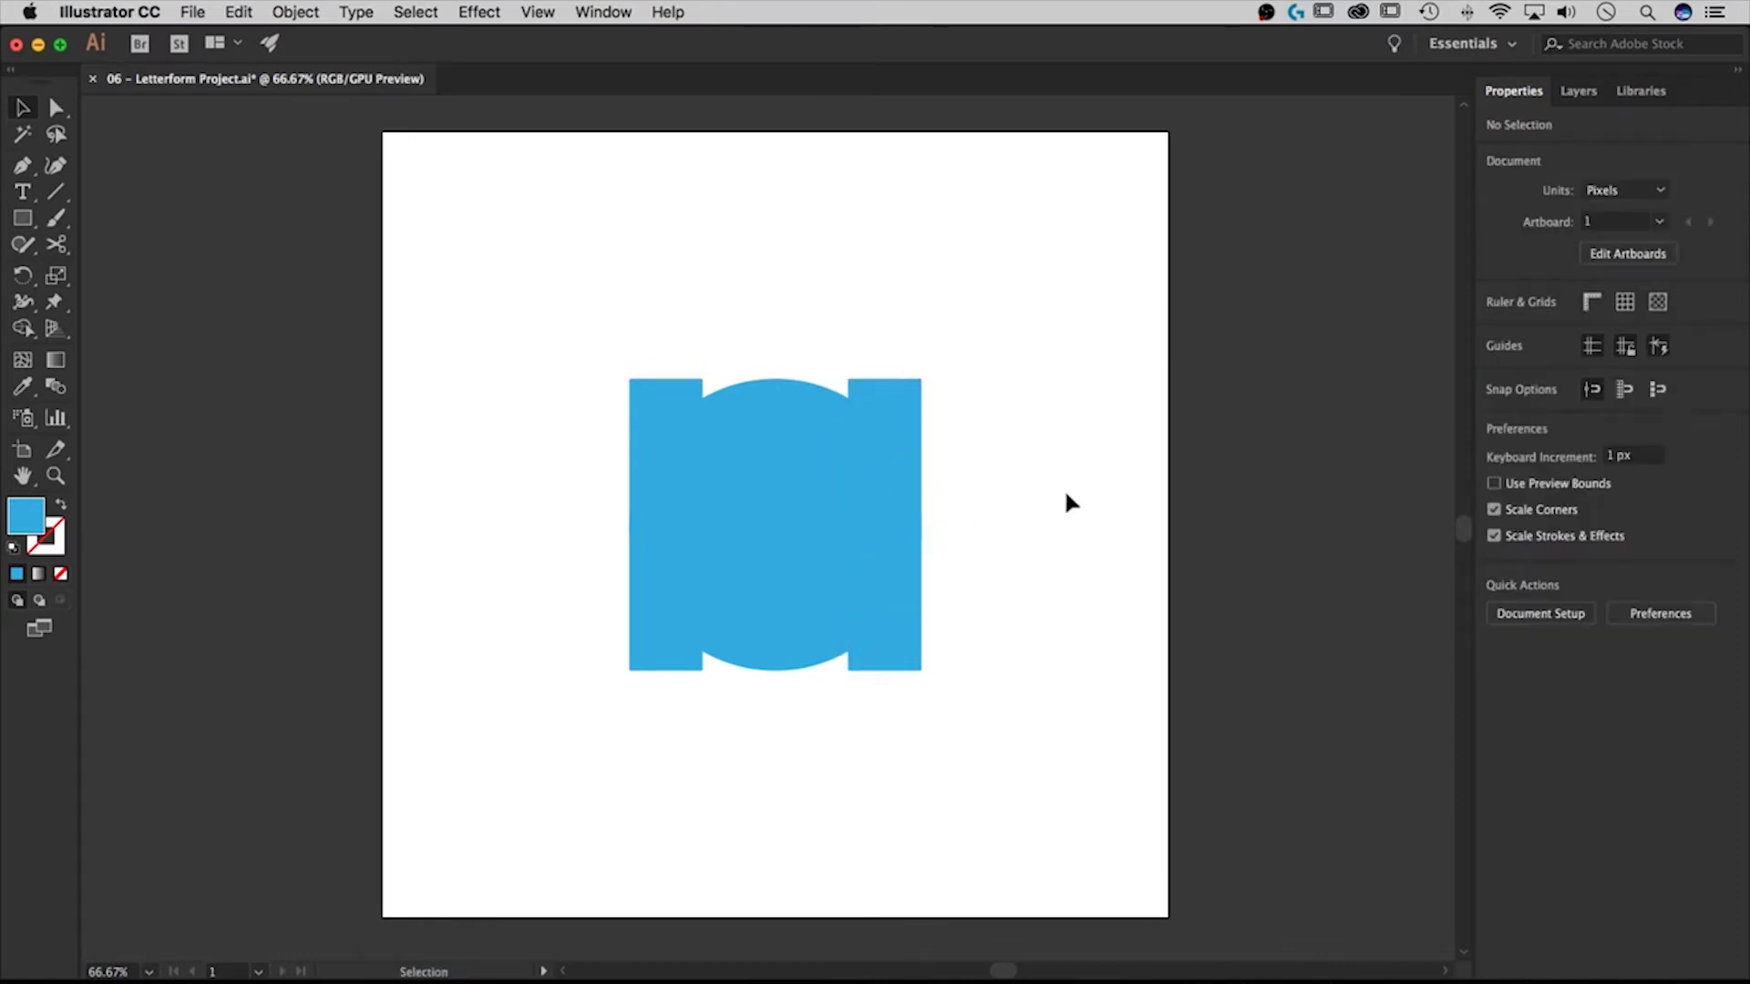
{"action": "left_click", "coordinate": [811, 566]}
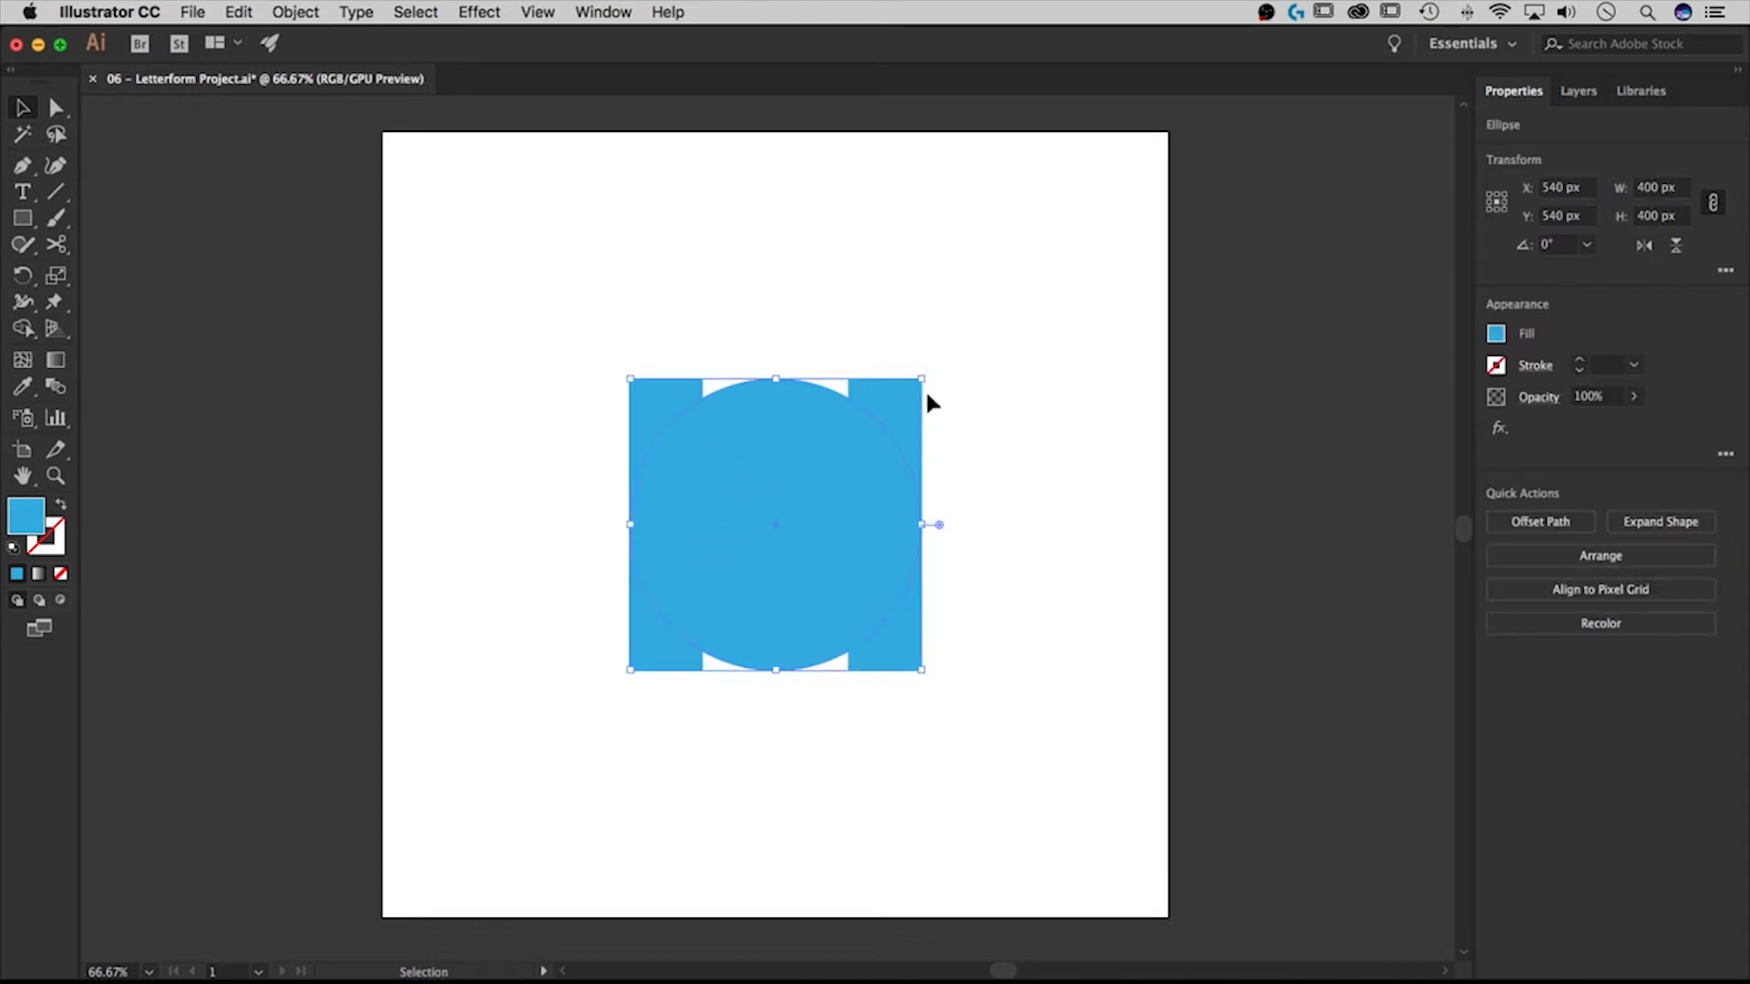
{"action": "left_click", "coordinate": [895, 399]}
{"action": "left_click", "coordinate": [656, 397]}
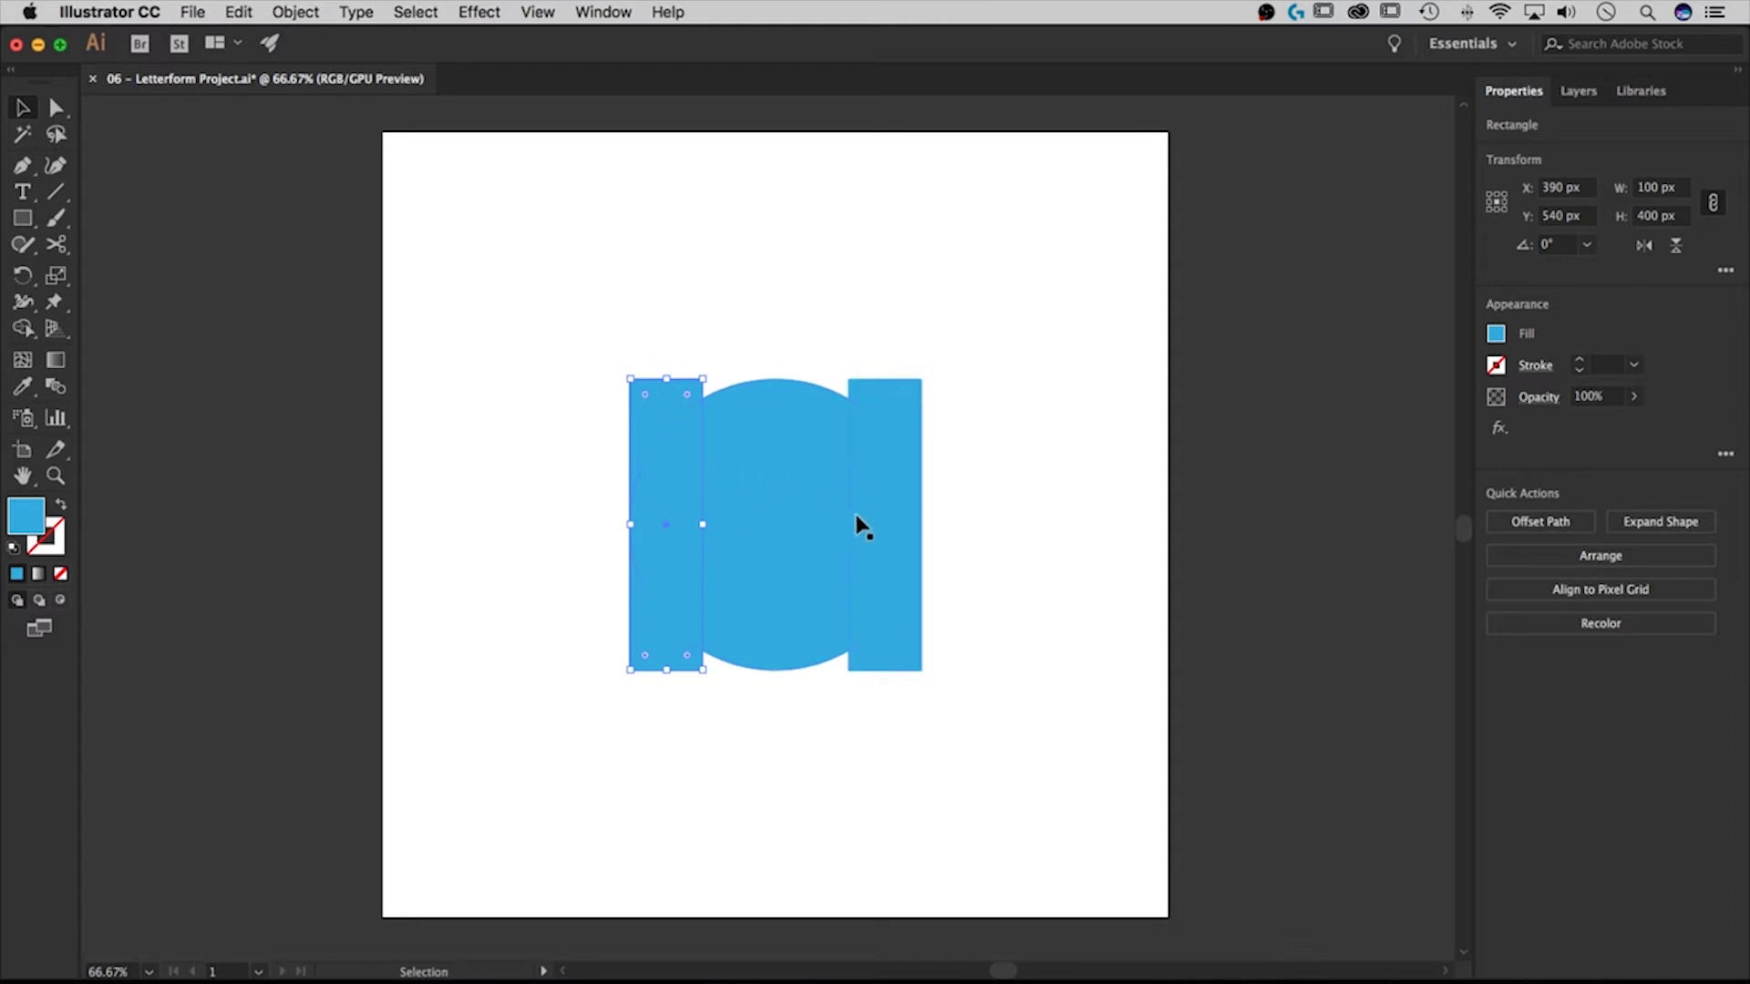
{"action": "left_click", "coordinate": [779, 489]}
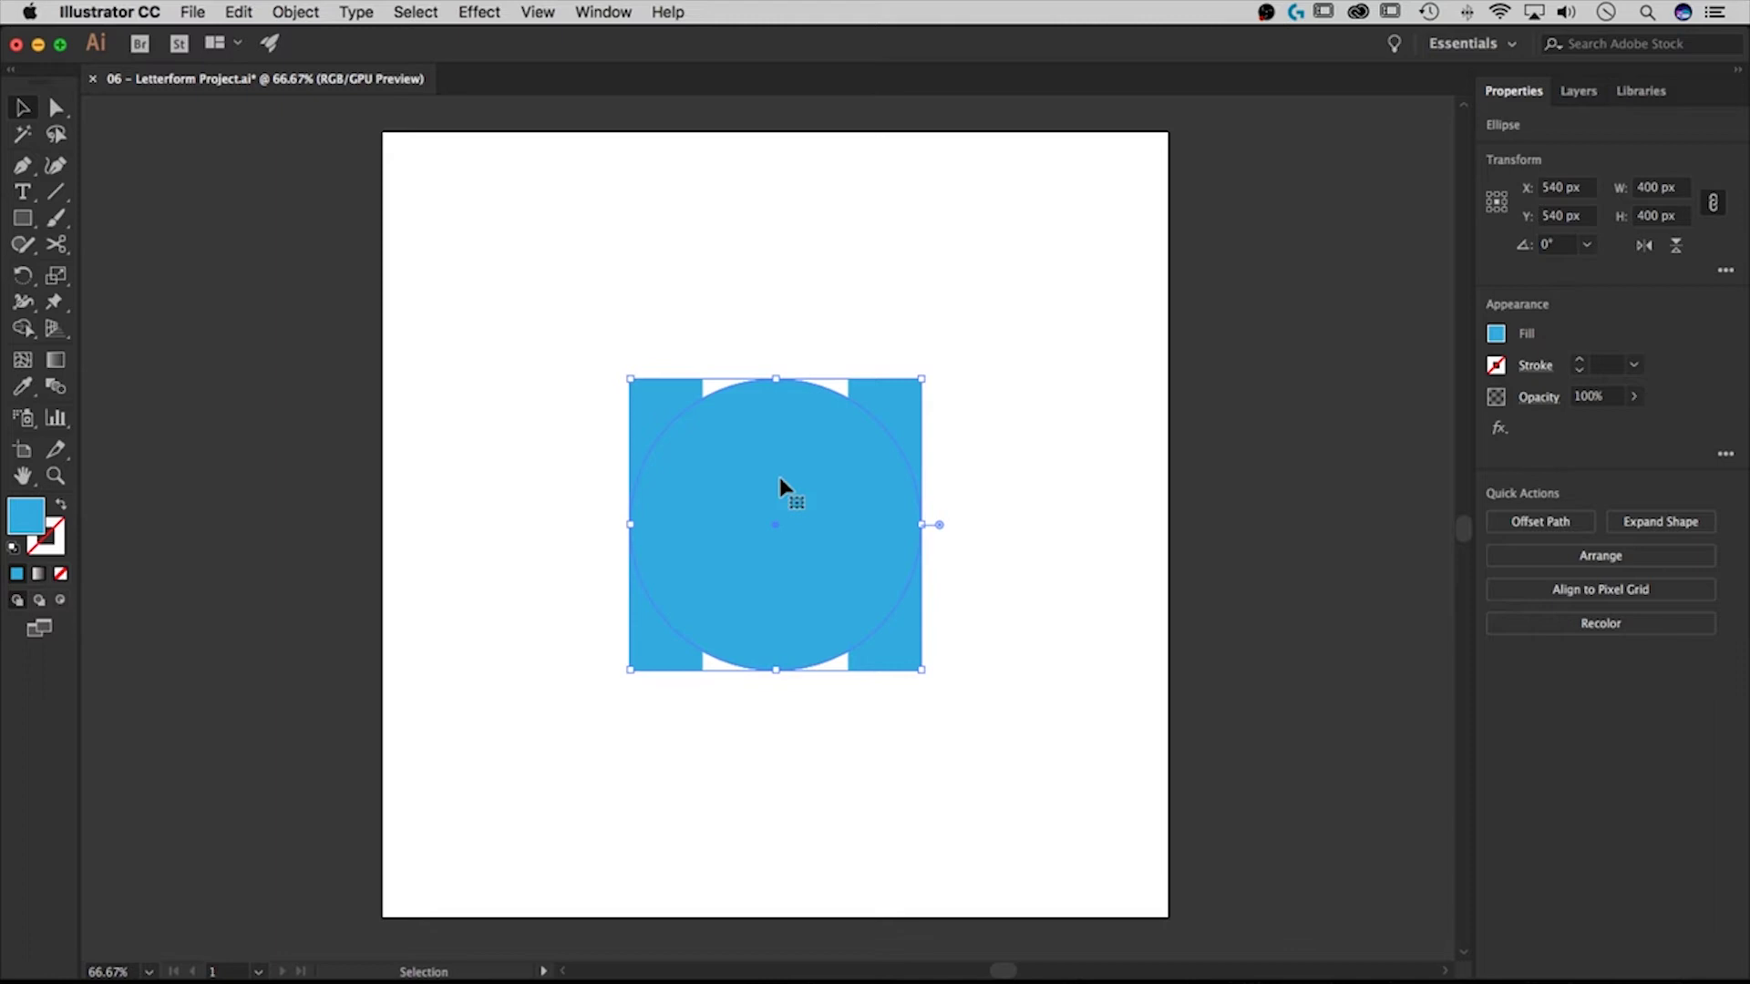
{"action": "key", "text": "a"}
{"action": "key", "text": "v"}
{"action": "key", "text": "a"}
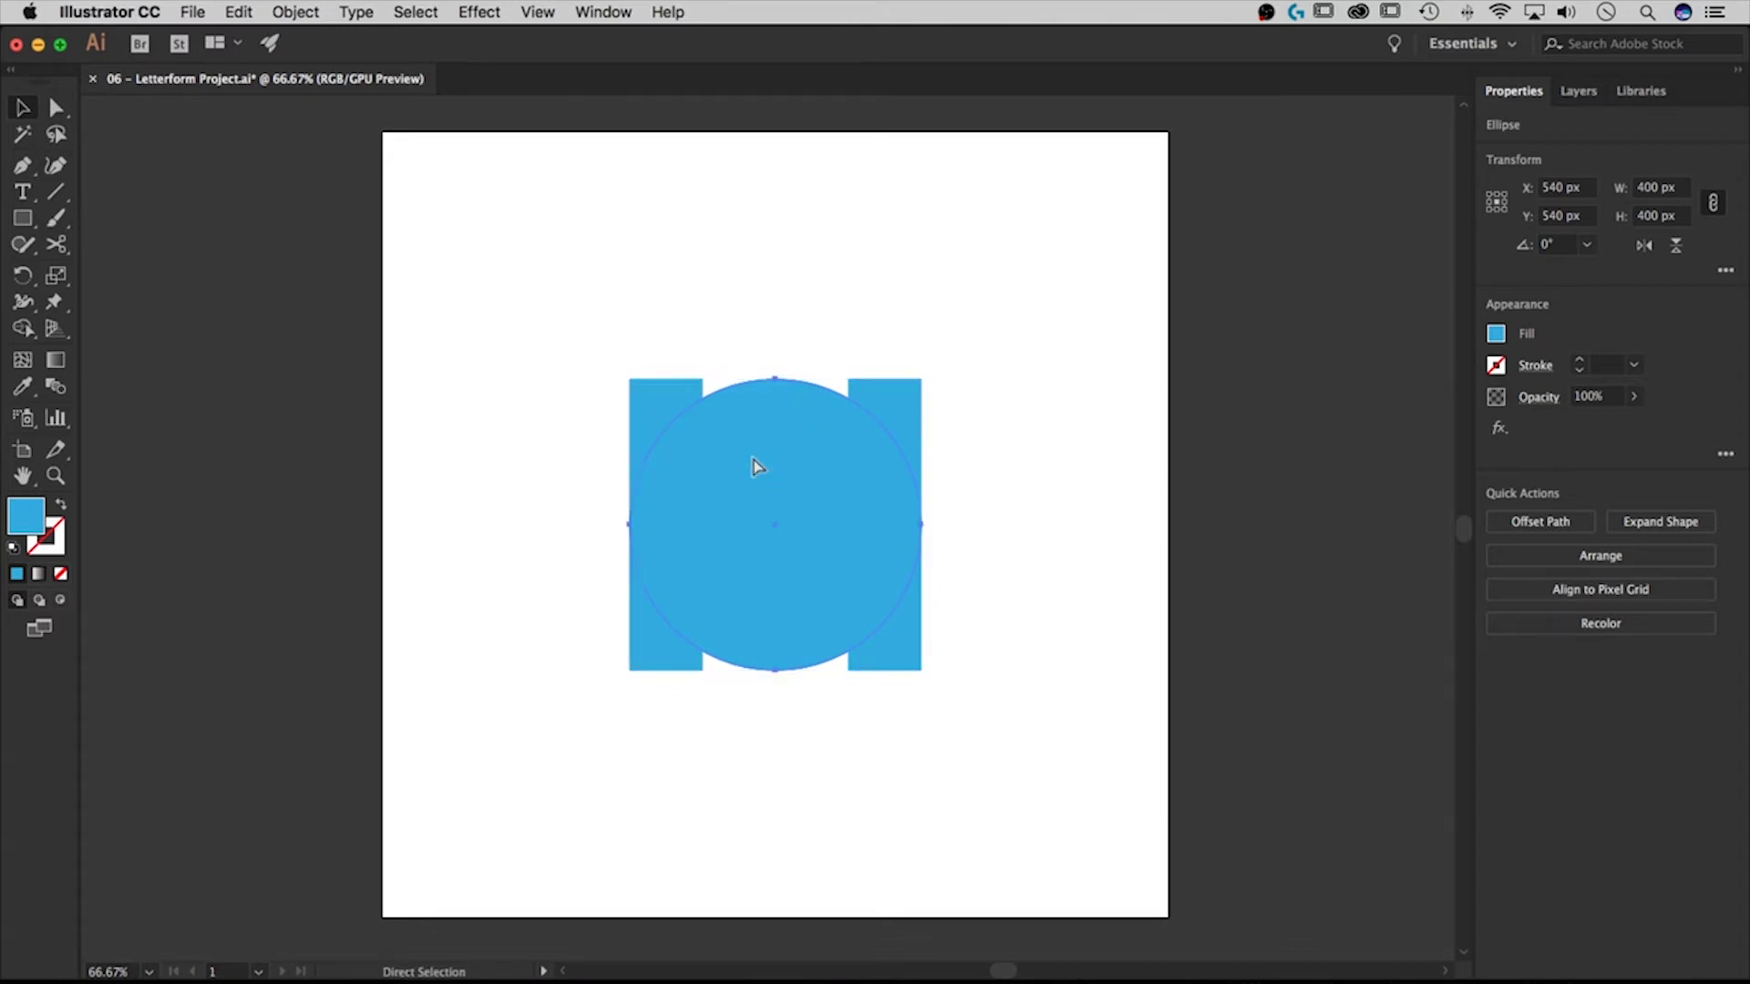
{"action": "key", "text": "v"}
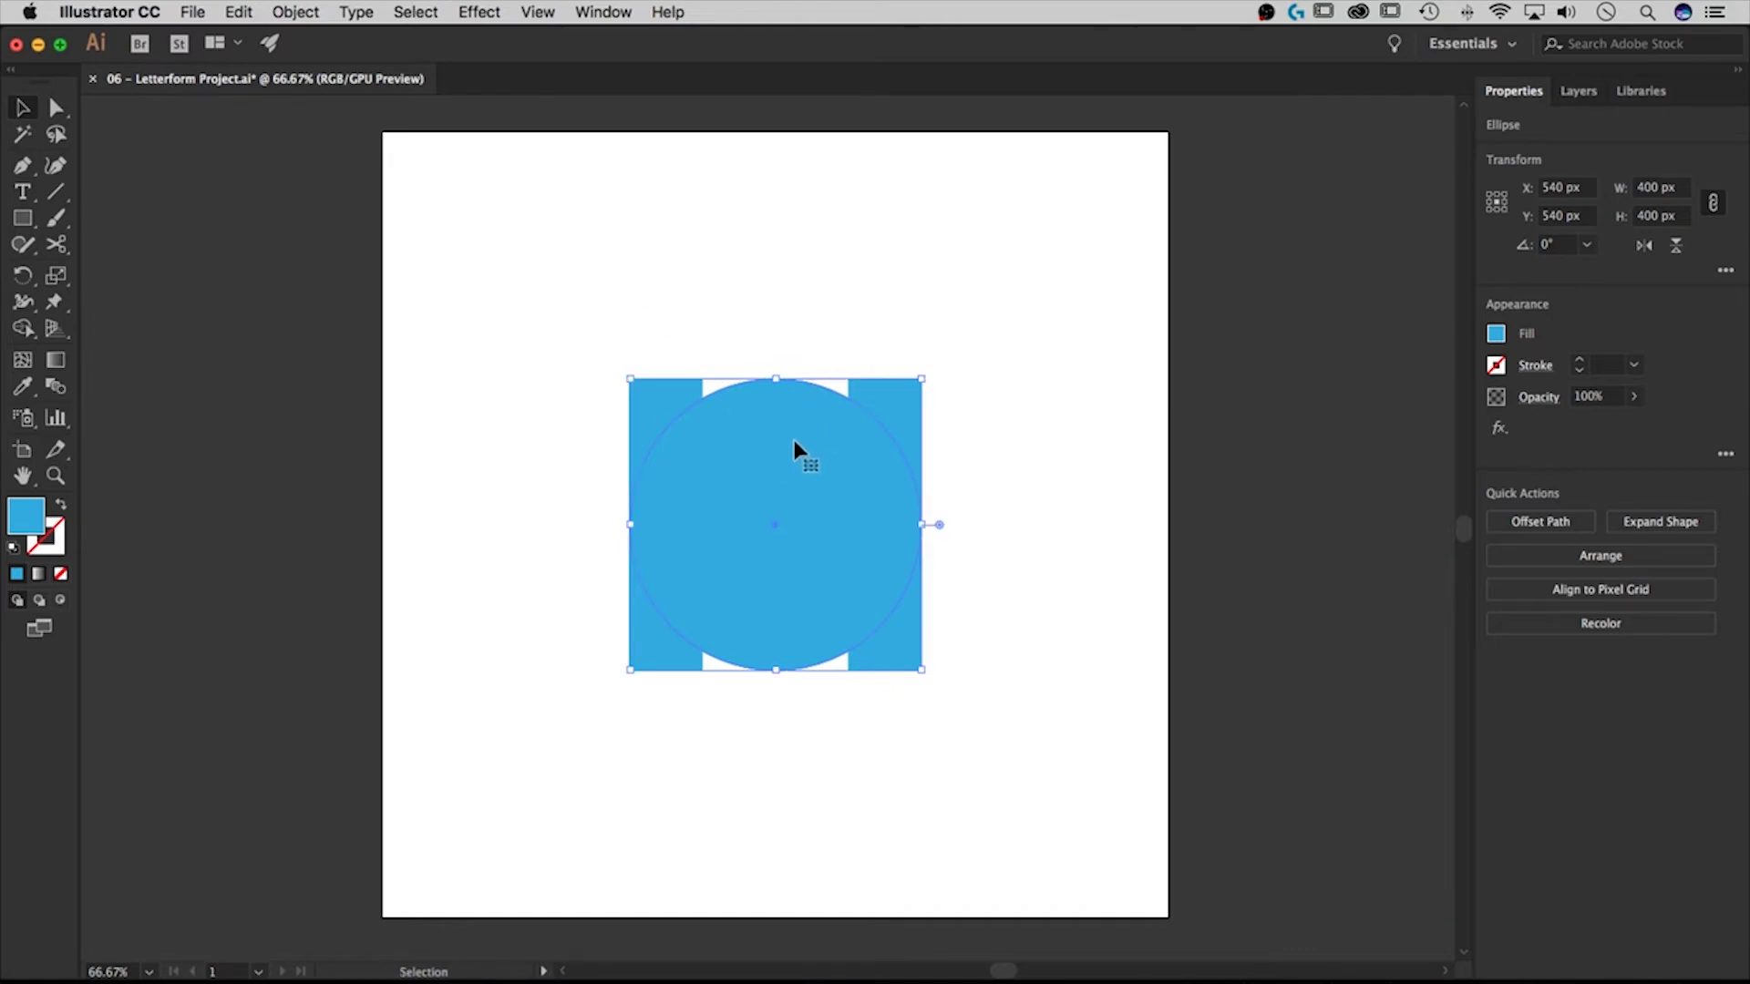
{"action": "left_click_drag", "start_coordinate": [795, 441], "coordinate": [1002, 325]}
{"action": "left_click_drag", "start_coordinate": [738, 523], "coordinate": [549, 455]}
{"action": "key", "text": "a"}
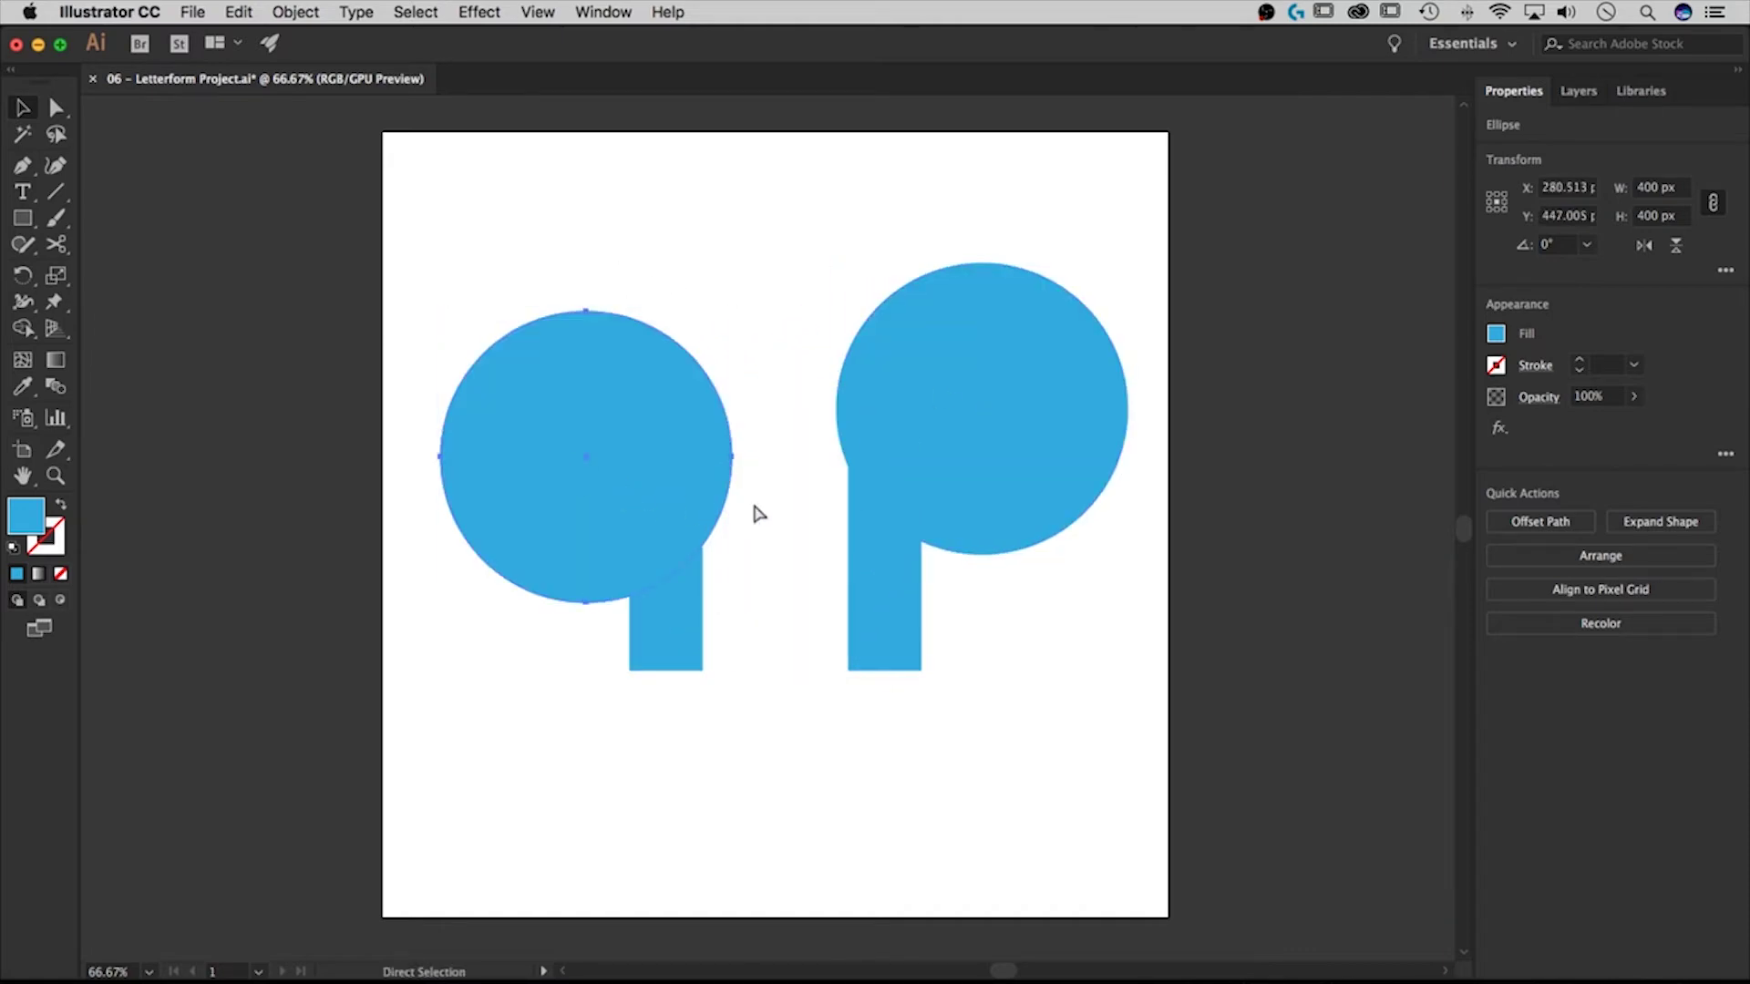
{"action": "key", "text": "super+z"}
{"action": "key", "text": "super+z"}
{"action": "key", "text": "v"}
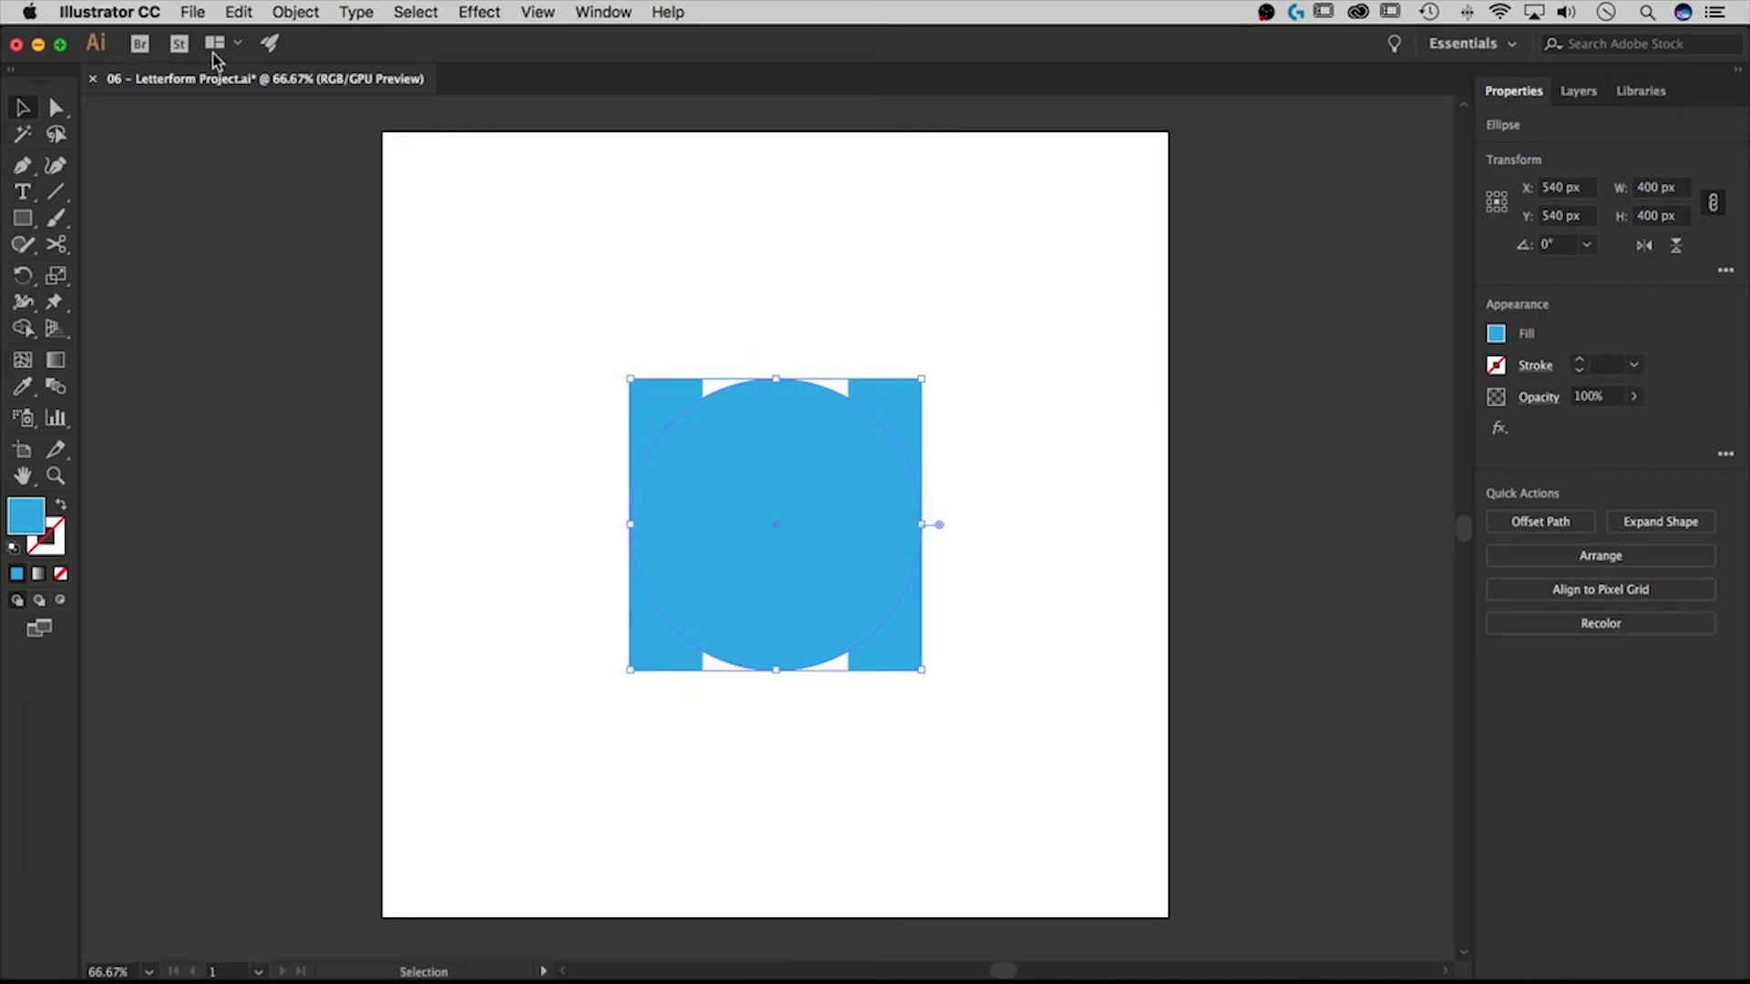
- Use Edit > Paste in Front for a circle copy and shift it right
{"action": "left_click", "coordinate": [241, 12]}
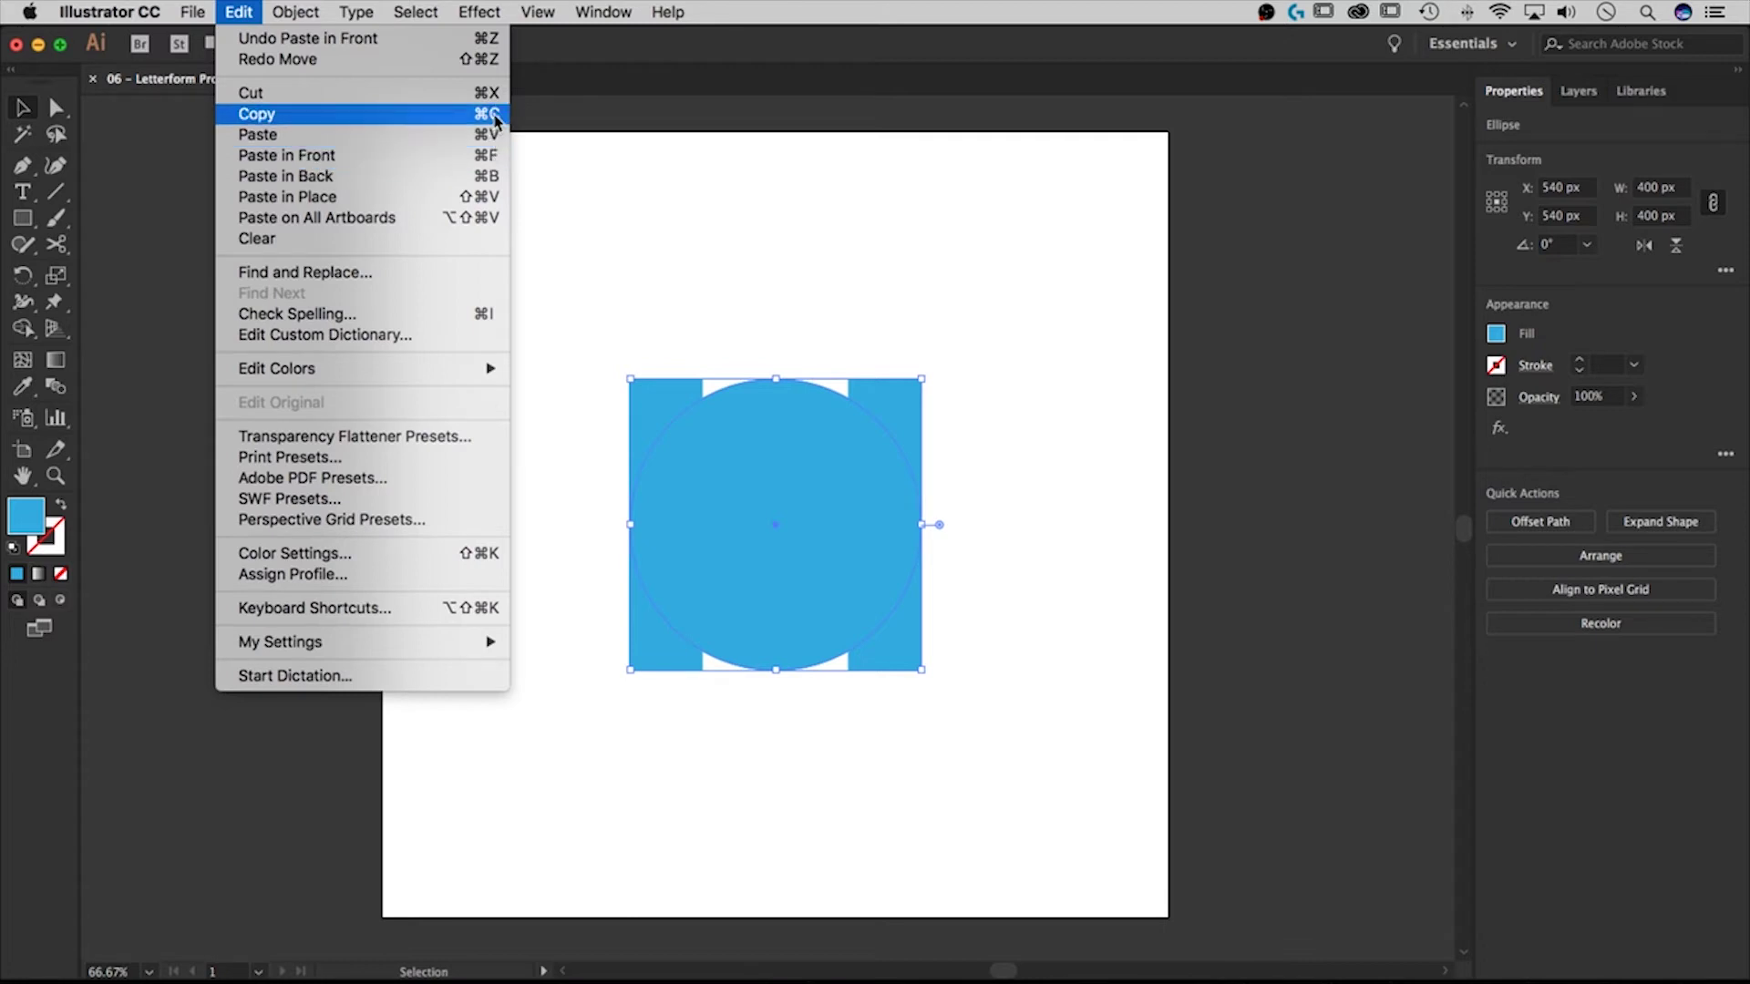
{"action": "left_click", "coordinate": [483, 155]}
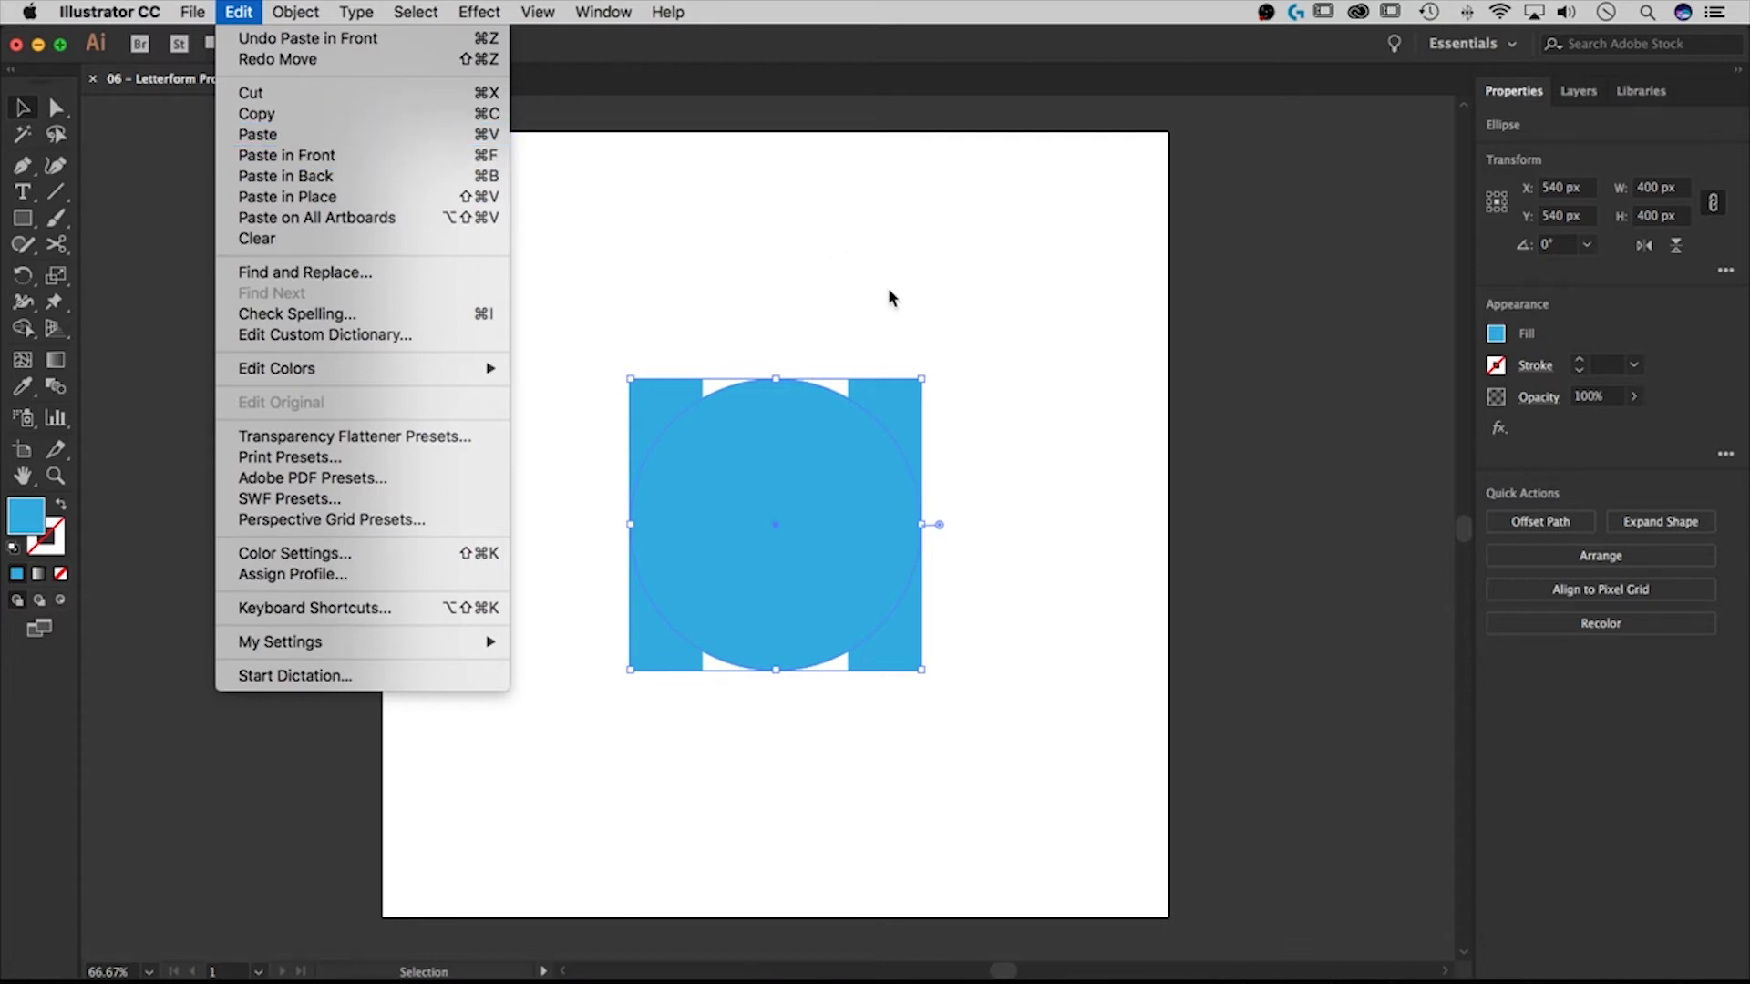
{"action": "left_click_drag", "start_coordinate": [811, 481], "coordinate": [860, 480]}
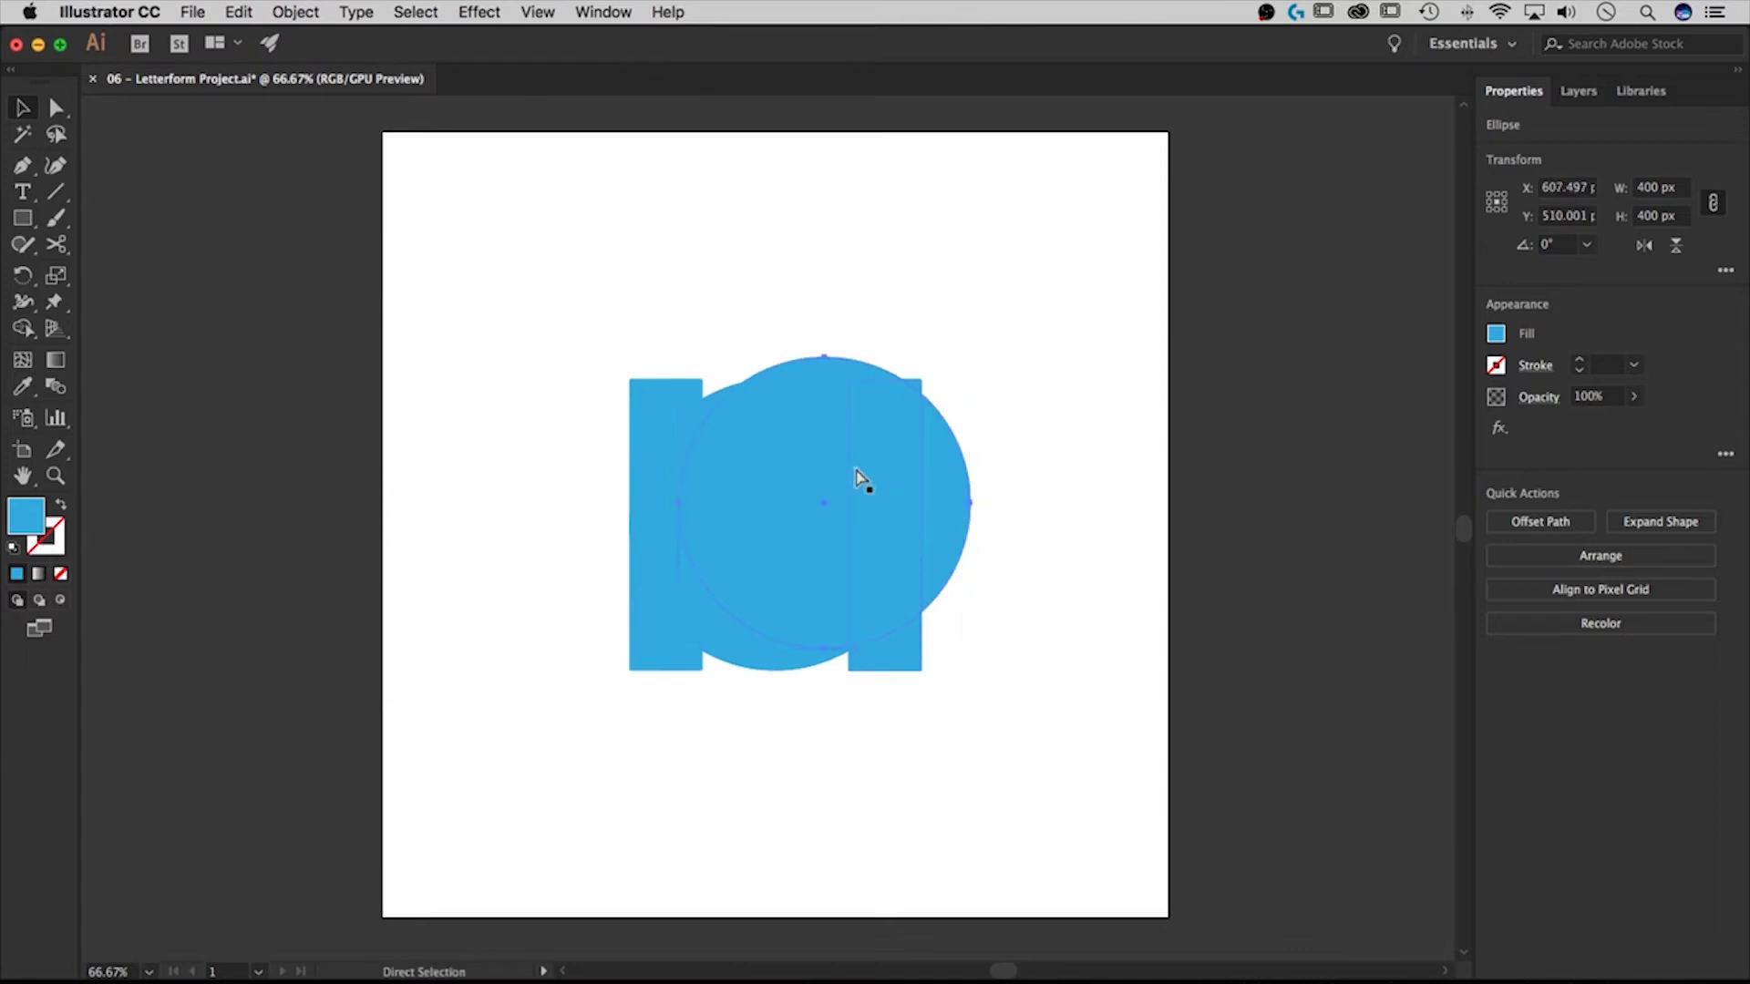
- Return the copy to centre, set its width to 200 px, and marquee-select all letter pieces
{"action": "key", "text": "super+z"}
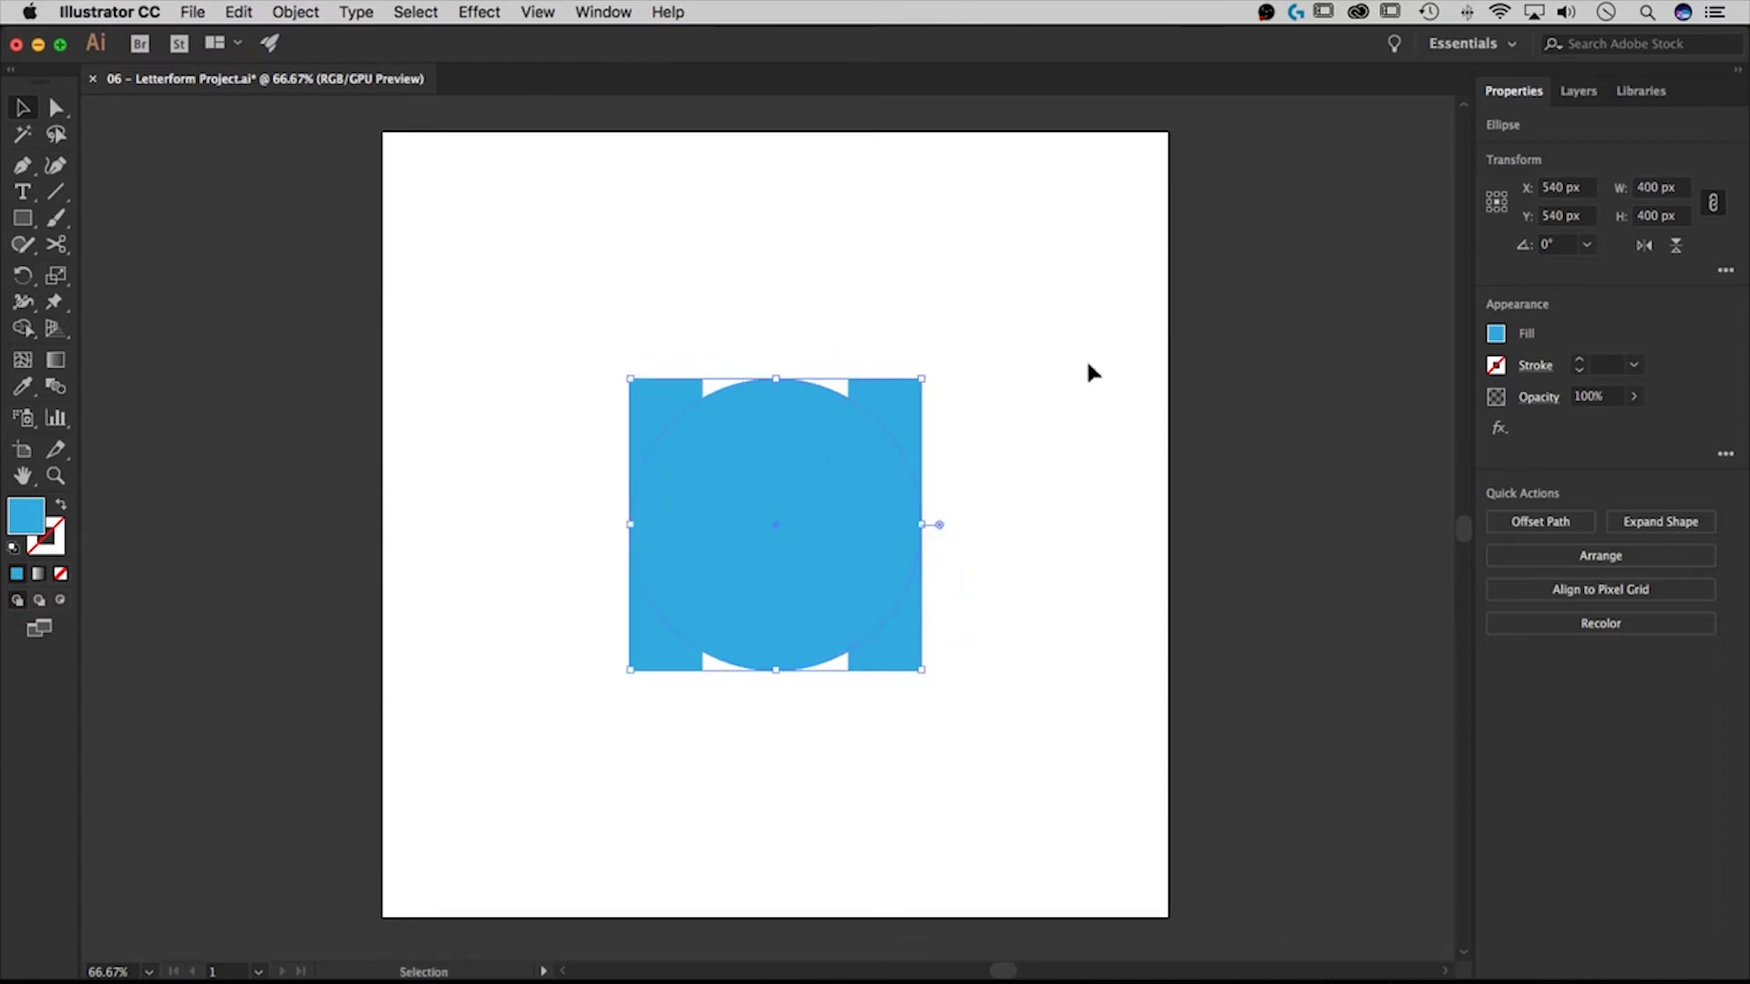
{"action": "left_click", "coordinate": [1664, 188]}
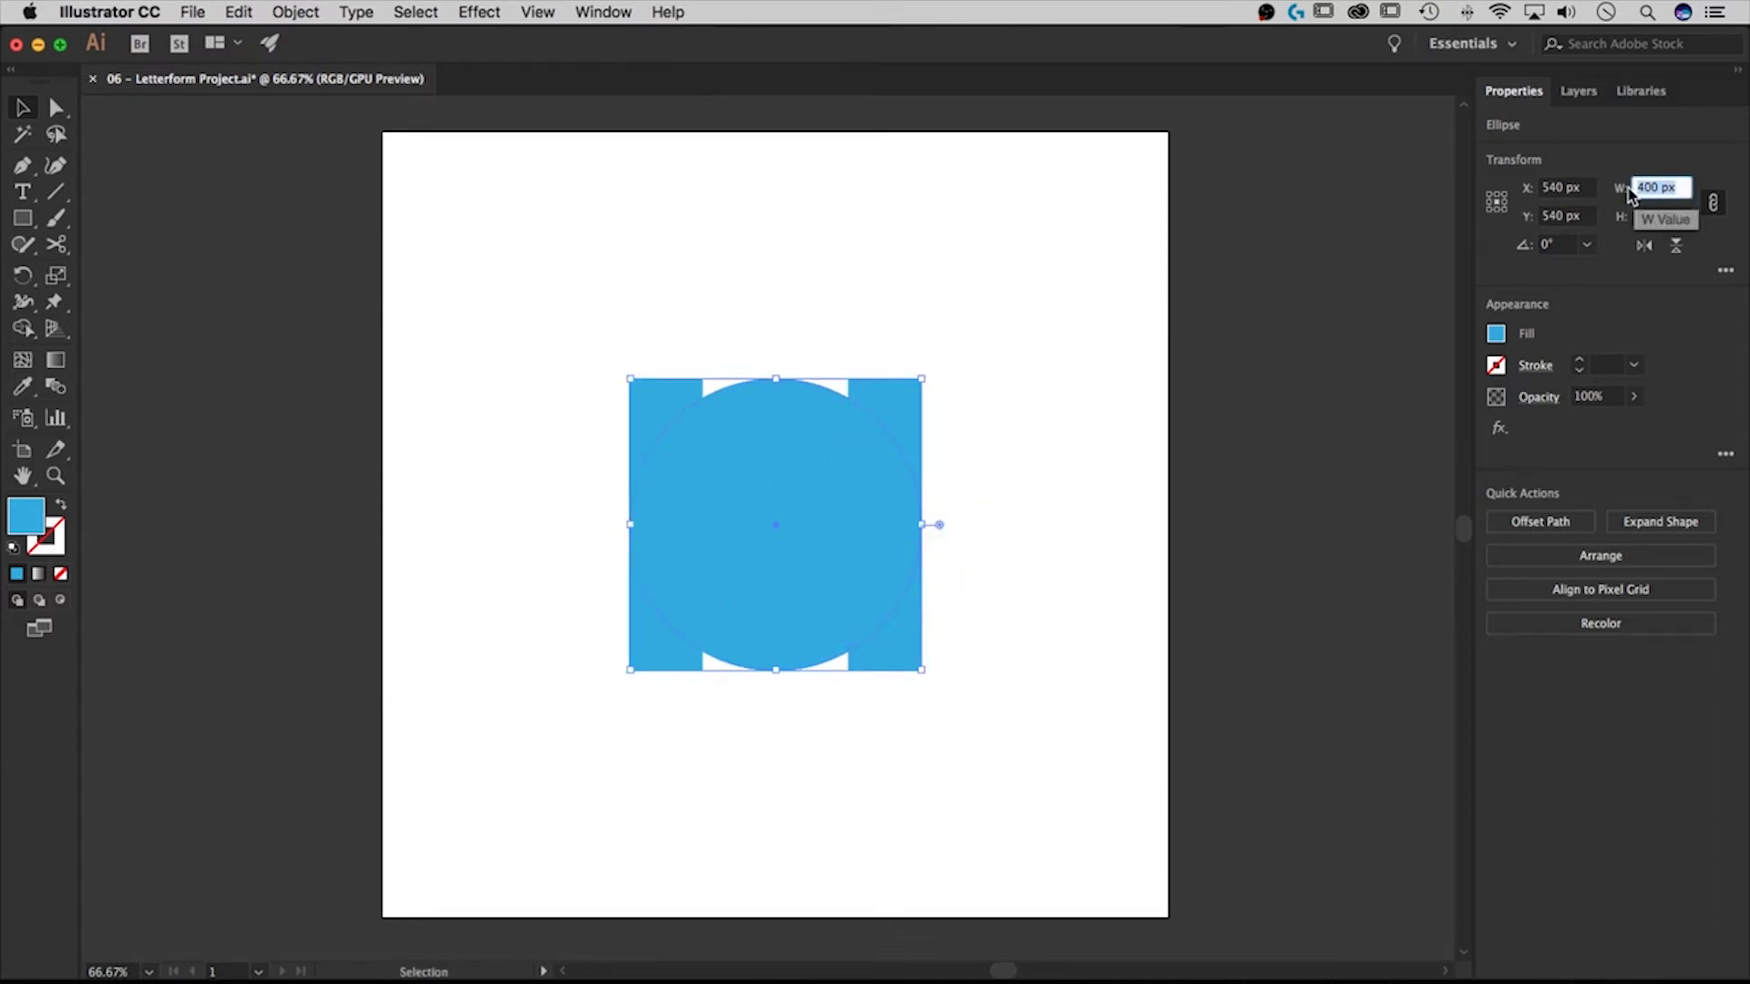
{"action": "type", "text": "200"}
{"action": "key", "text": "Tab"}
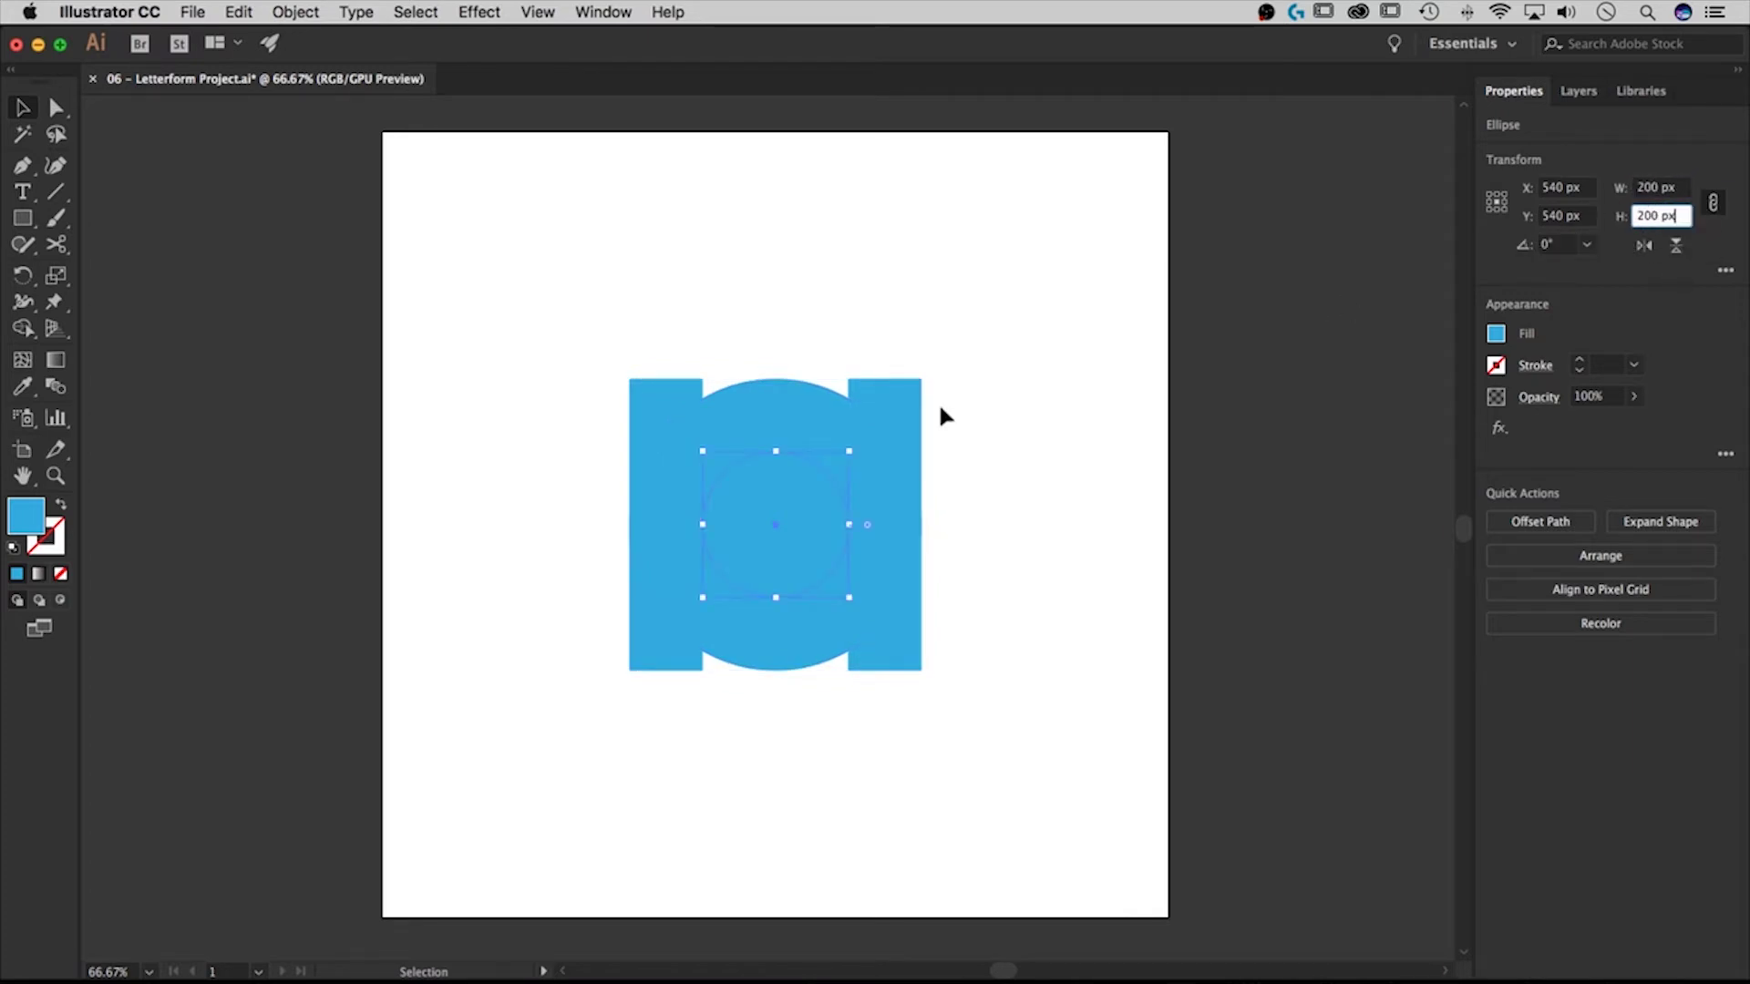
{"action": "left_click", "coordinate": [999, 350]}
{"action": "key", "text": "super+z"}
{"action": "key", "text": "super+z"}
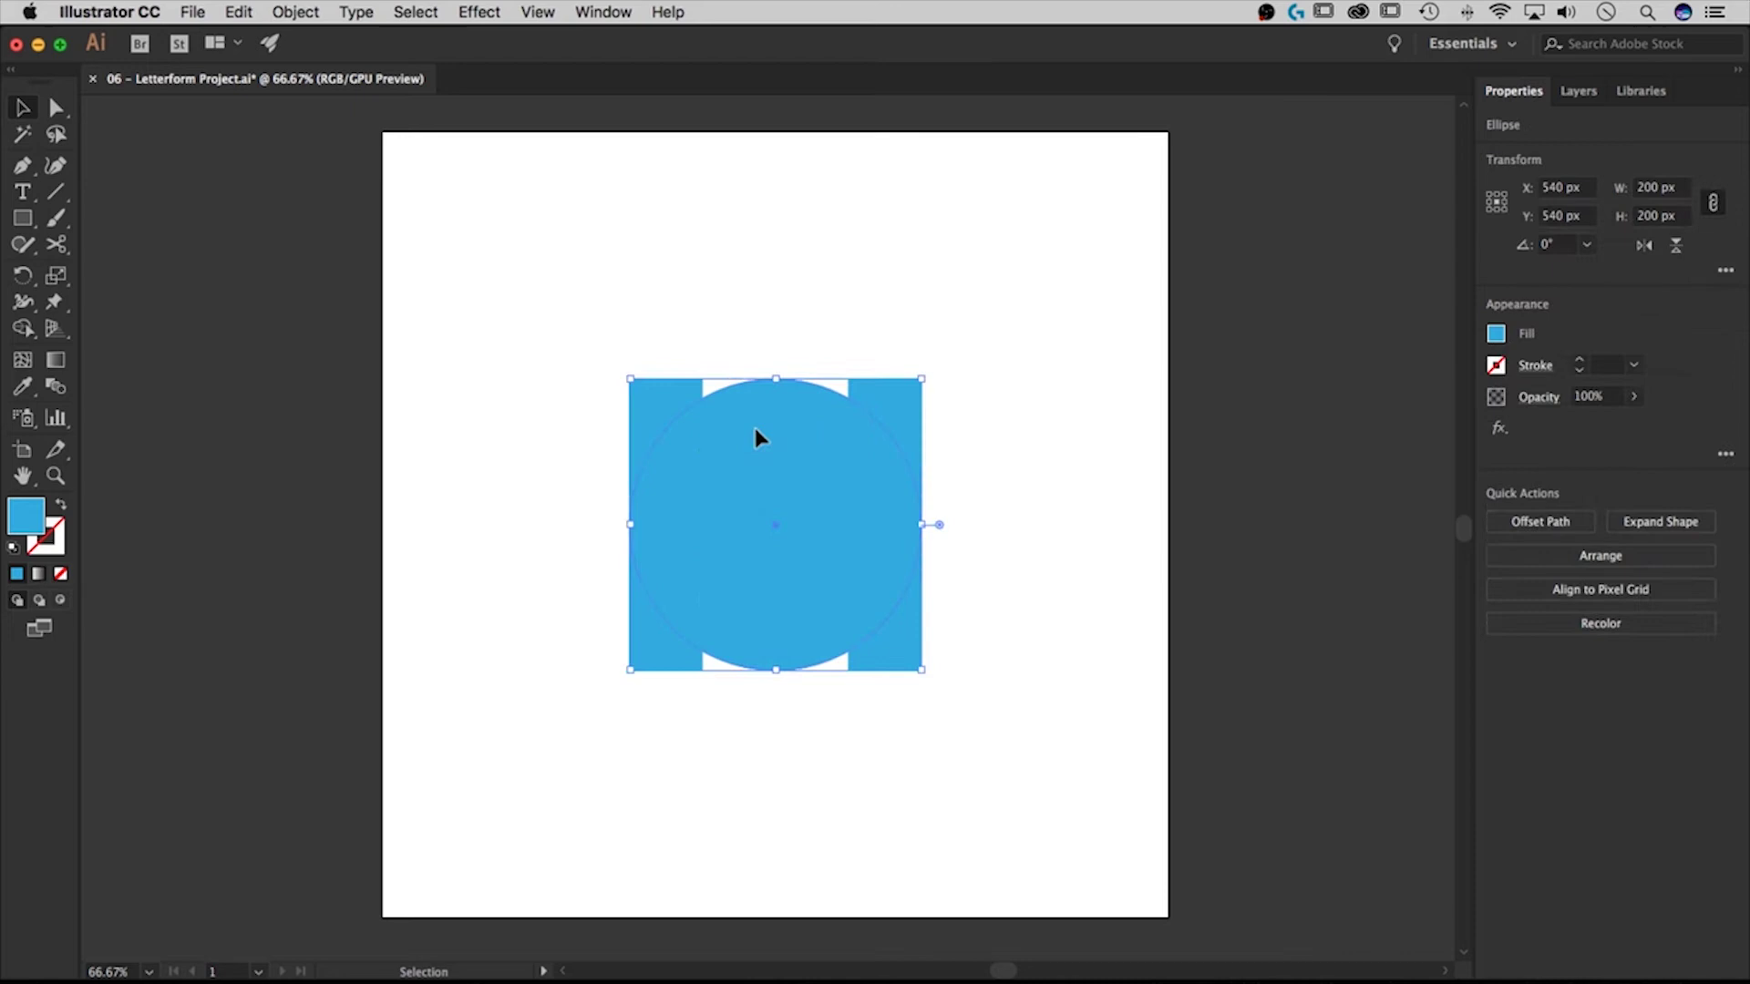
{"action": "left_click", "coordinate": [674, 408]}
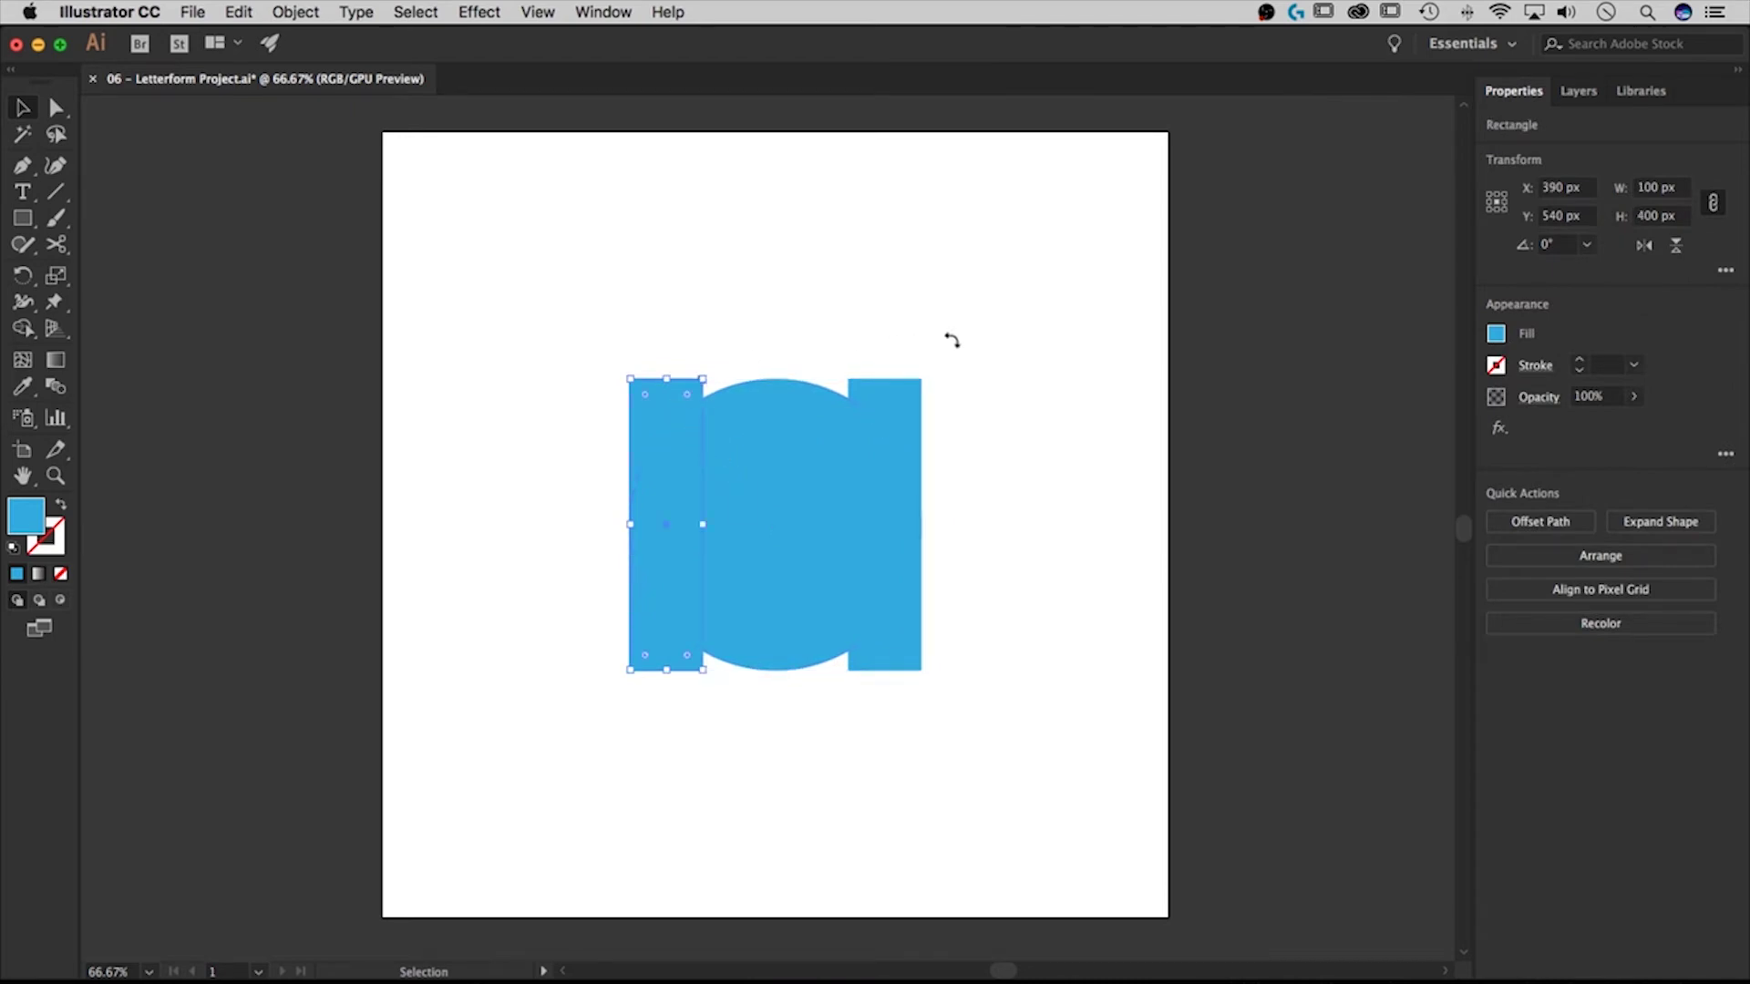
{"action": "left_click", "coordinate": [1047, 313]}
{"action": "left_click_drag", "start_coordinate": [1071, 285], "coordinate": [528, 722]}
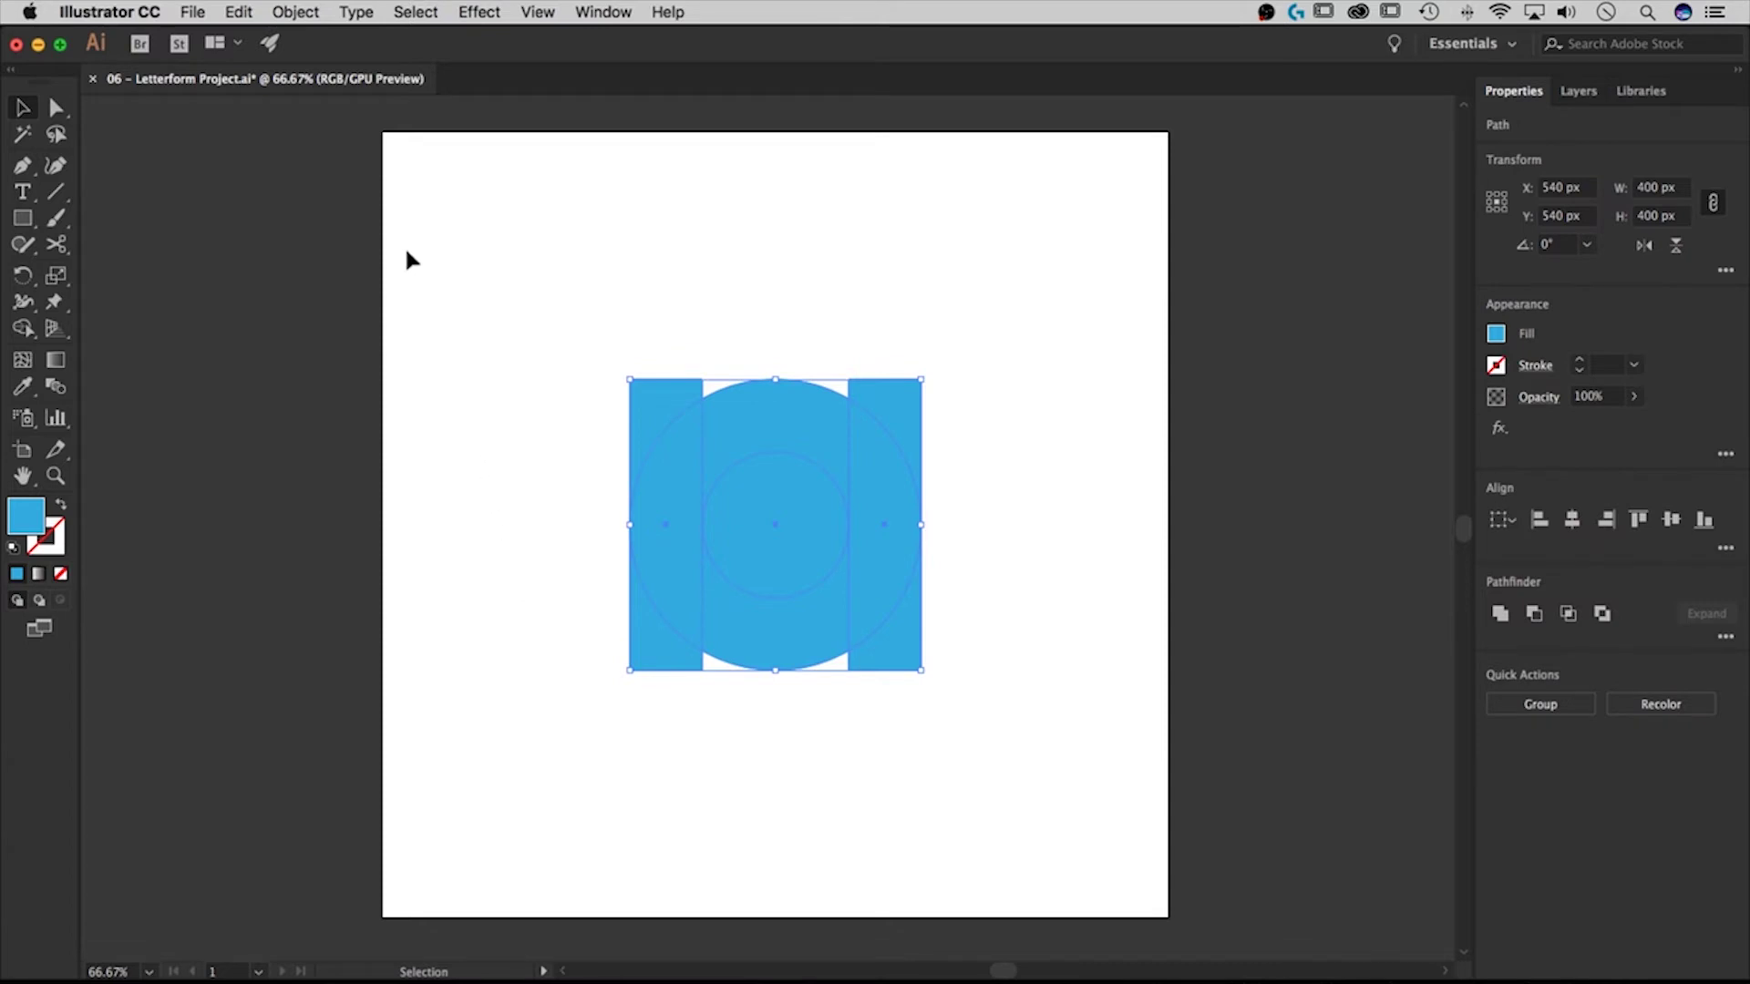
- With Shape Builder, remove the inner circle and lower half, and trim the right stem's top corner
{"action": "left_click", "coordinate": [23, 331]}
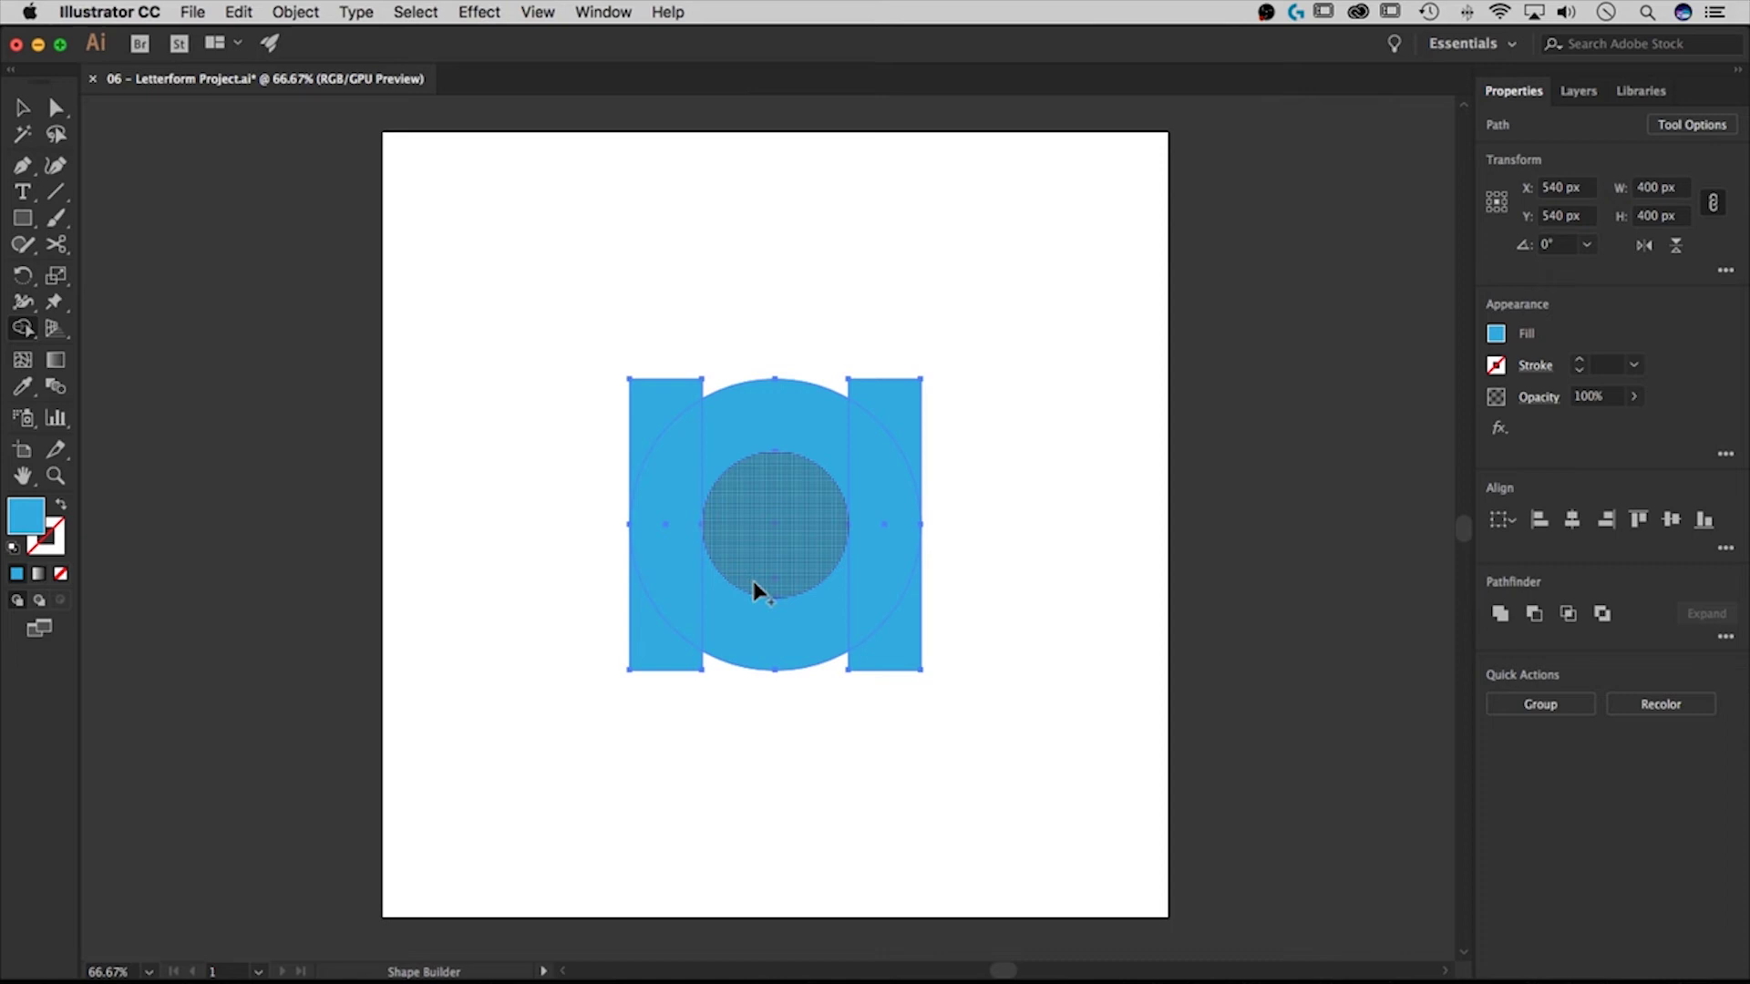
{"action": "left_click_drag", "start_coordinate": [753, 581], "coordinate": [789, 679]}
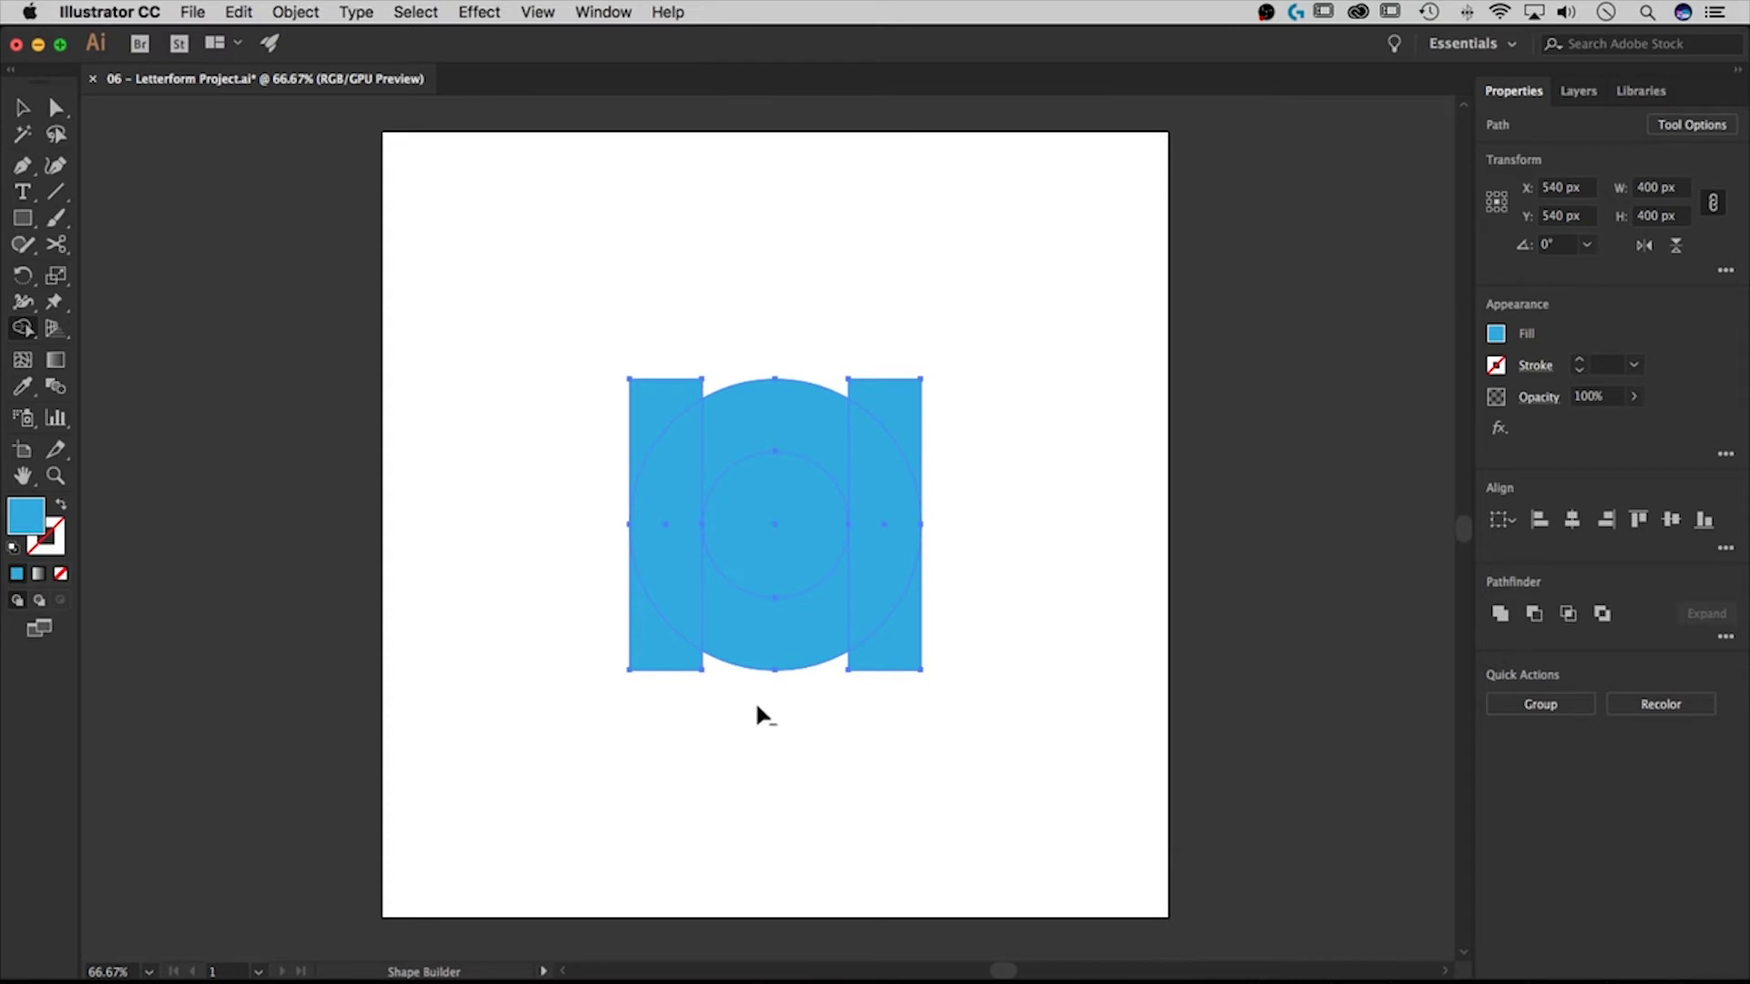
{"action": "left_click_drag", "start_coordinate": [756, 705], "coordinate": [768, 582]}
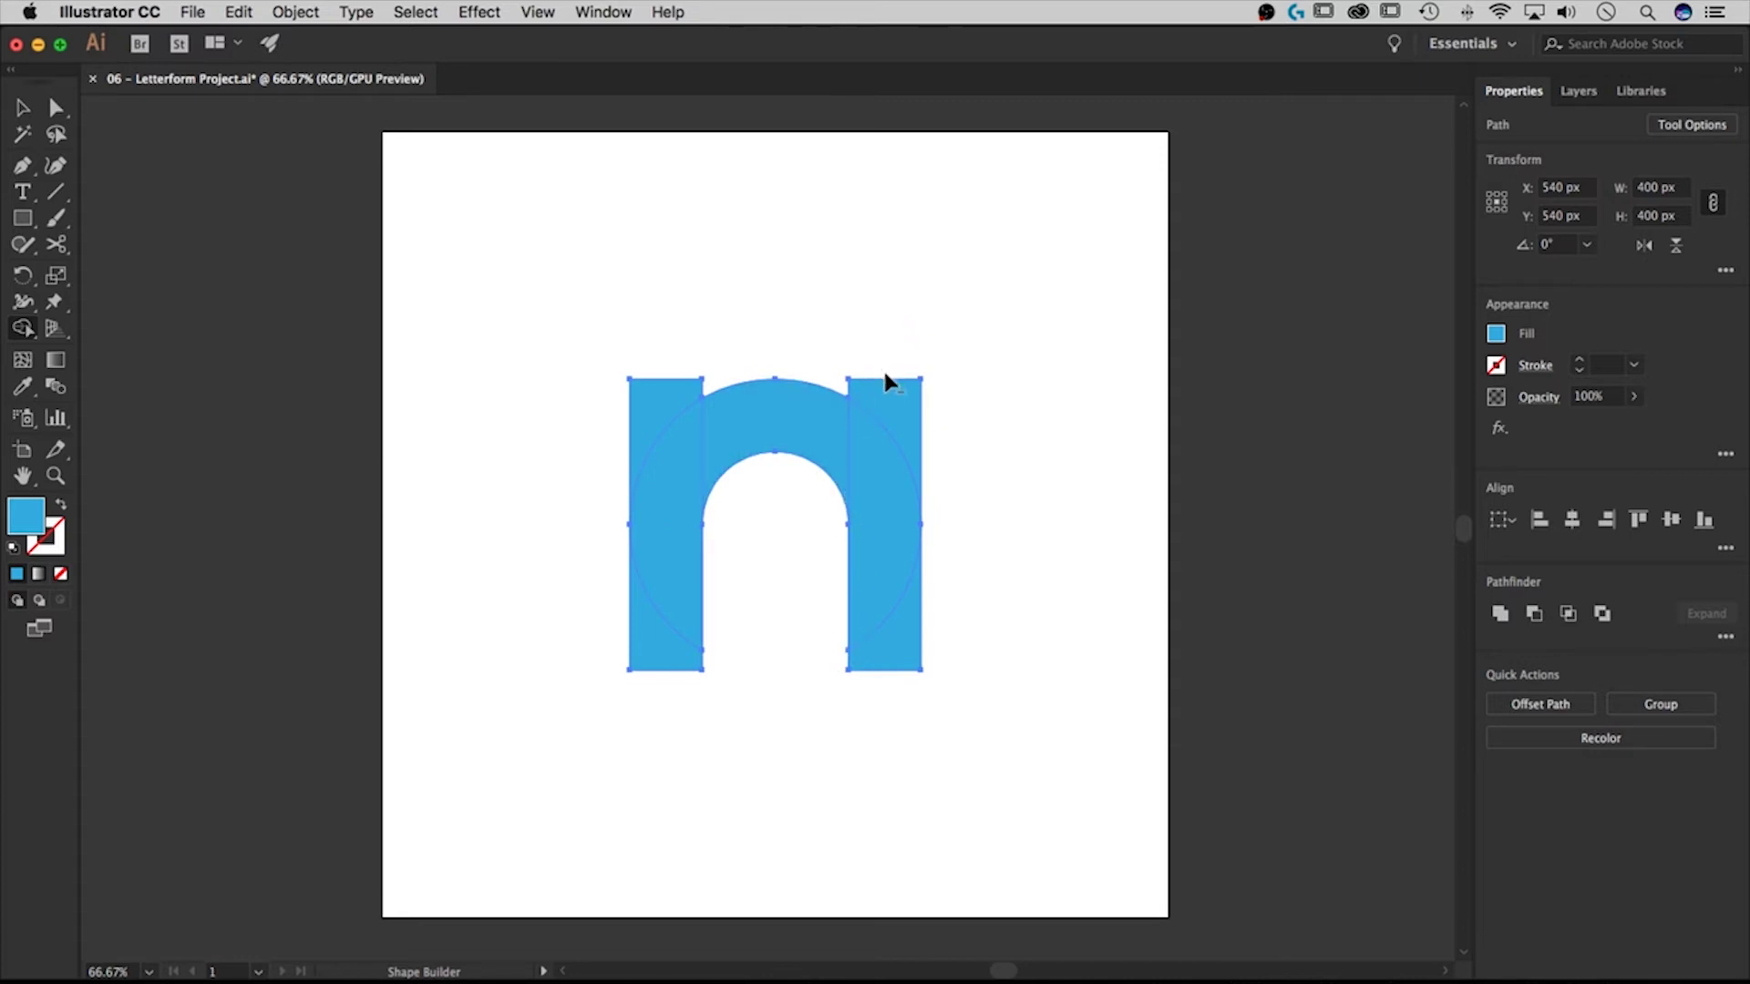
{"action": "left_click_drag", "start_coordinate": [882, 354], "coordinate": [942, 425]}
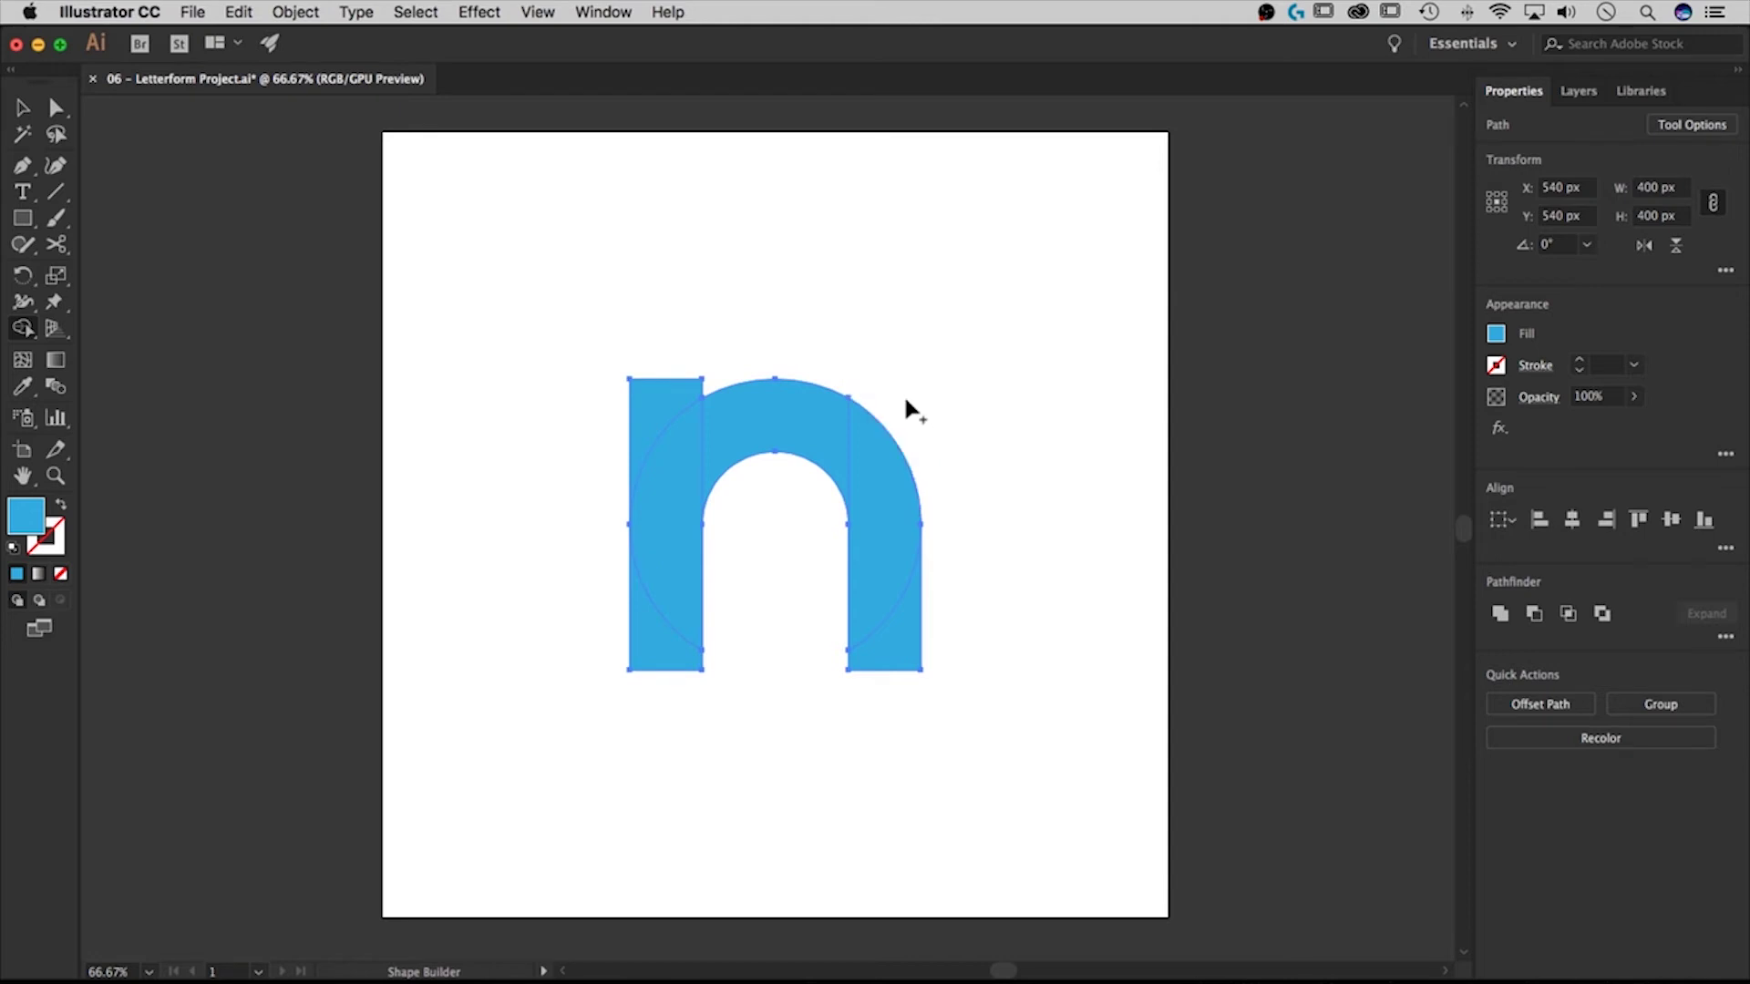
{"action": "key", "text": "v"}
{"action": "left_click", "coordinate": [1091, 537]}
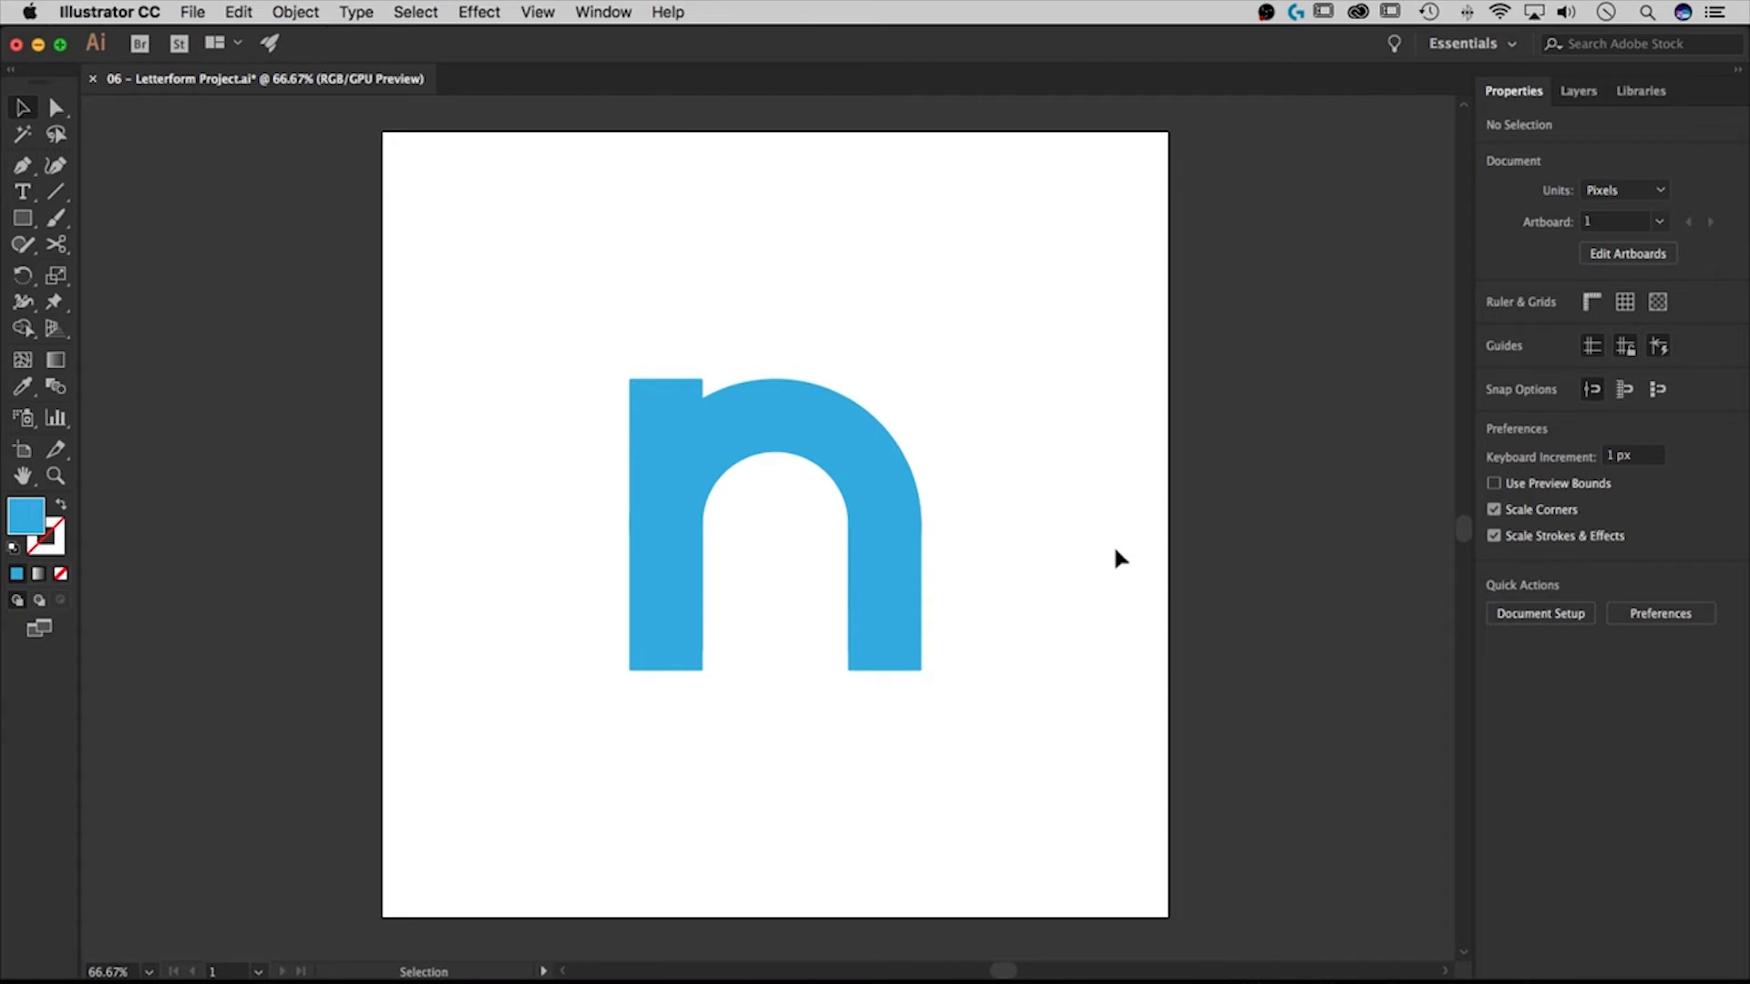
- Drag the arch and right stem apart to check the pieces, then undo both moves
{"action": "left_click_drag", "start_coordinate": [779, 387], "coordinate": [888, 252]}
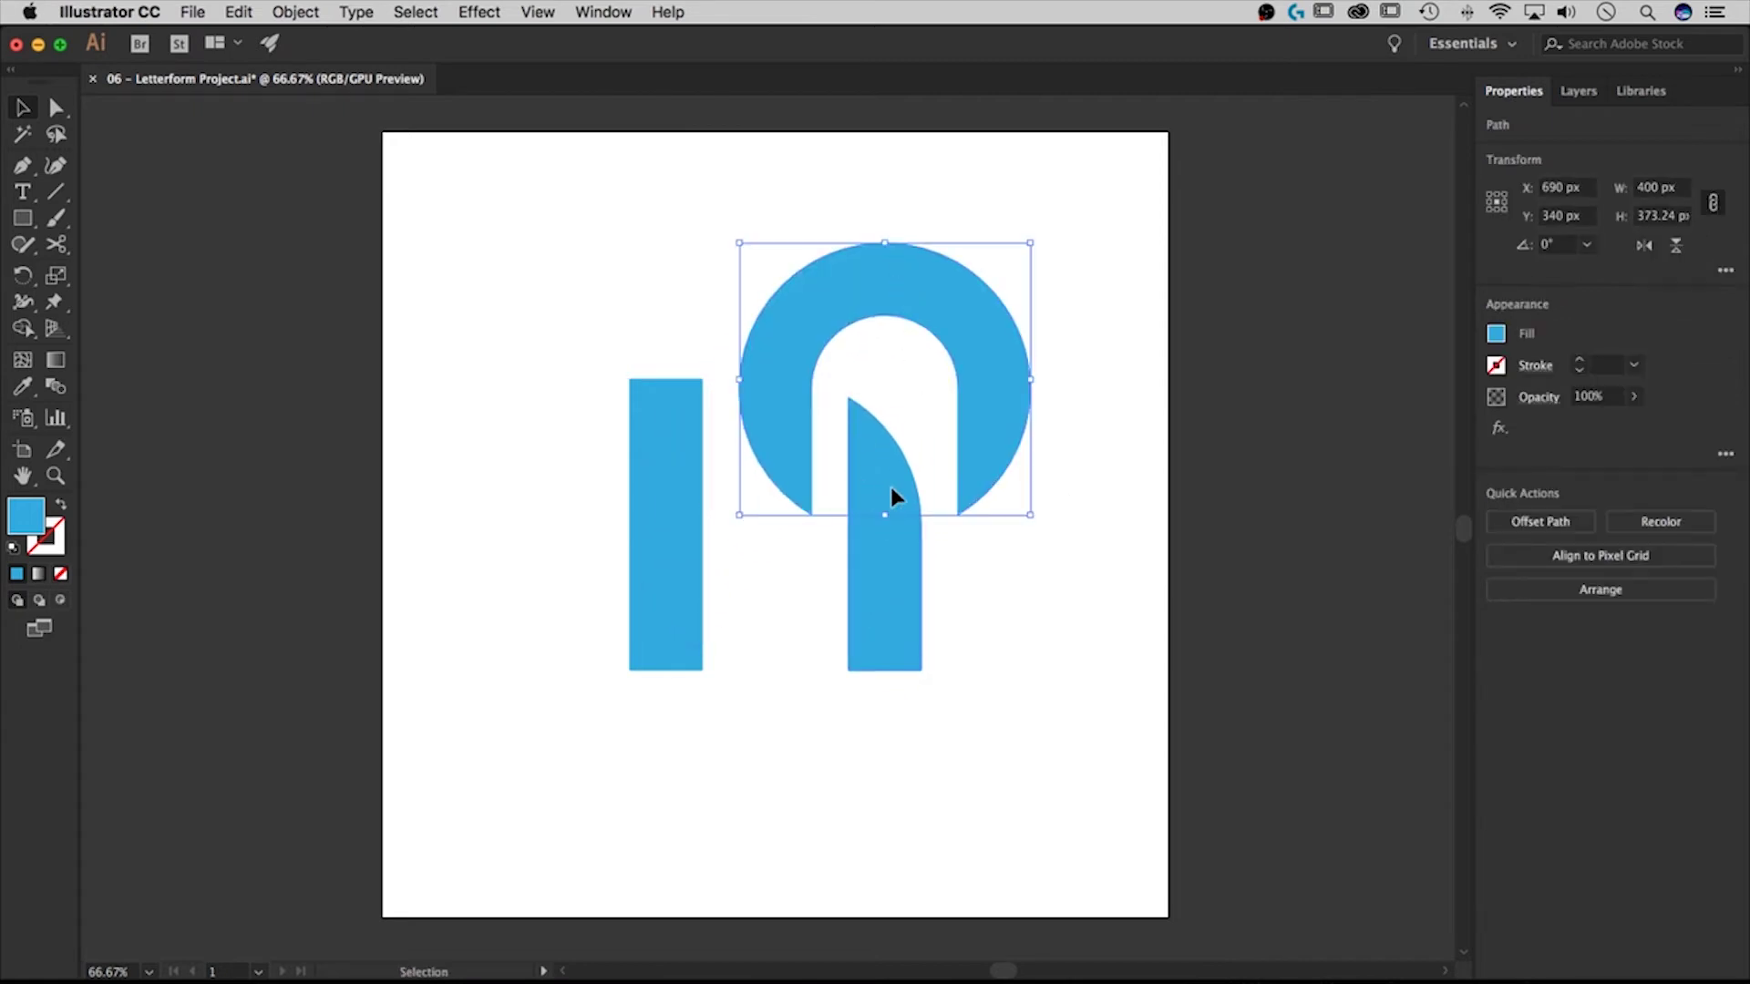
{"action": "left_click_drag", "start_coordinate": [889, 487], "coordinate": [957, 460]}
{"action": "key", "text": "a"}
{"action": "key", "text": "ctrl+z"}
{"action": "key", "text": "ctrl+z"}
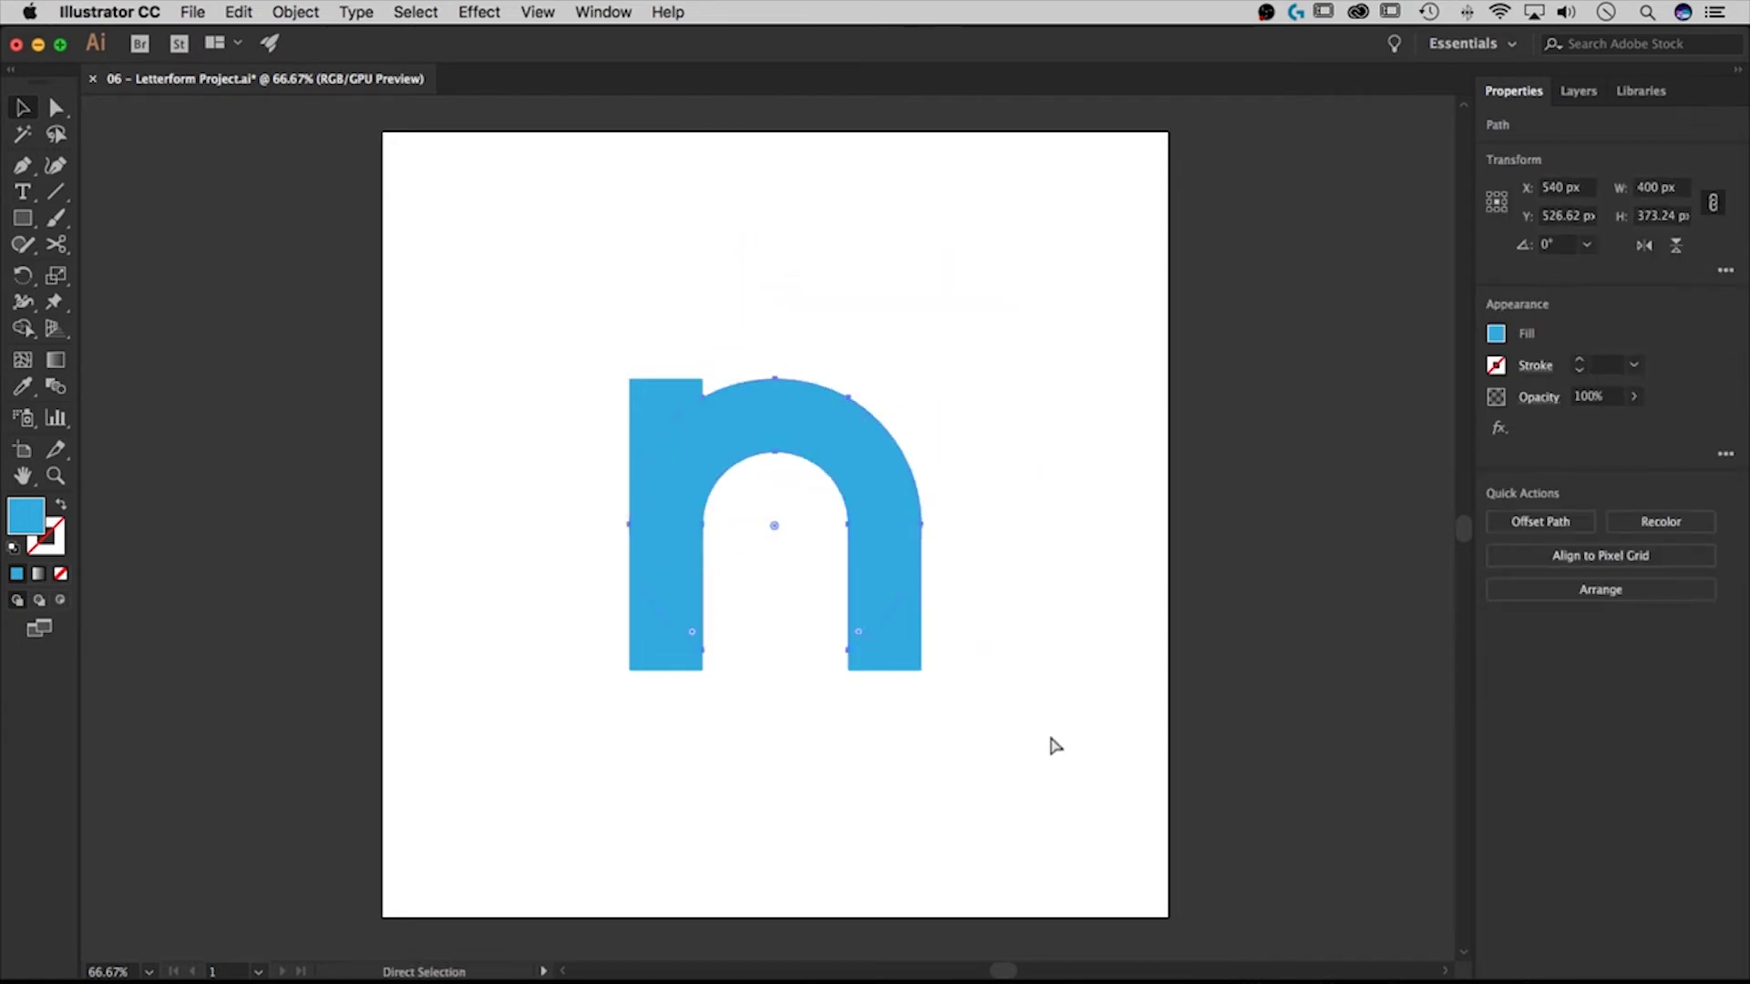
- Select all the n's pieces and apply Pathfinder Unite, undoing an accidental move
{"action": "left_click_drag", "start_coordinate": [1054, 745], "coordinate": [557, 310]}
{"action": "key", "text": "v"}
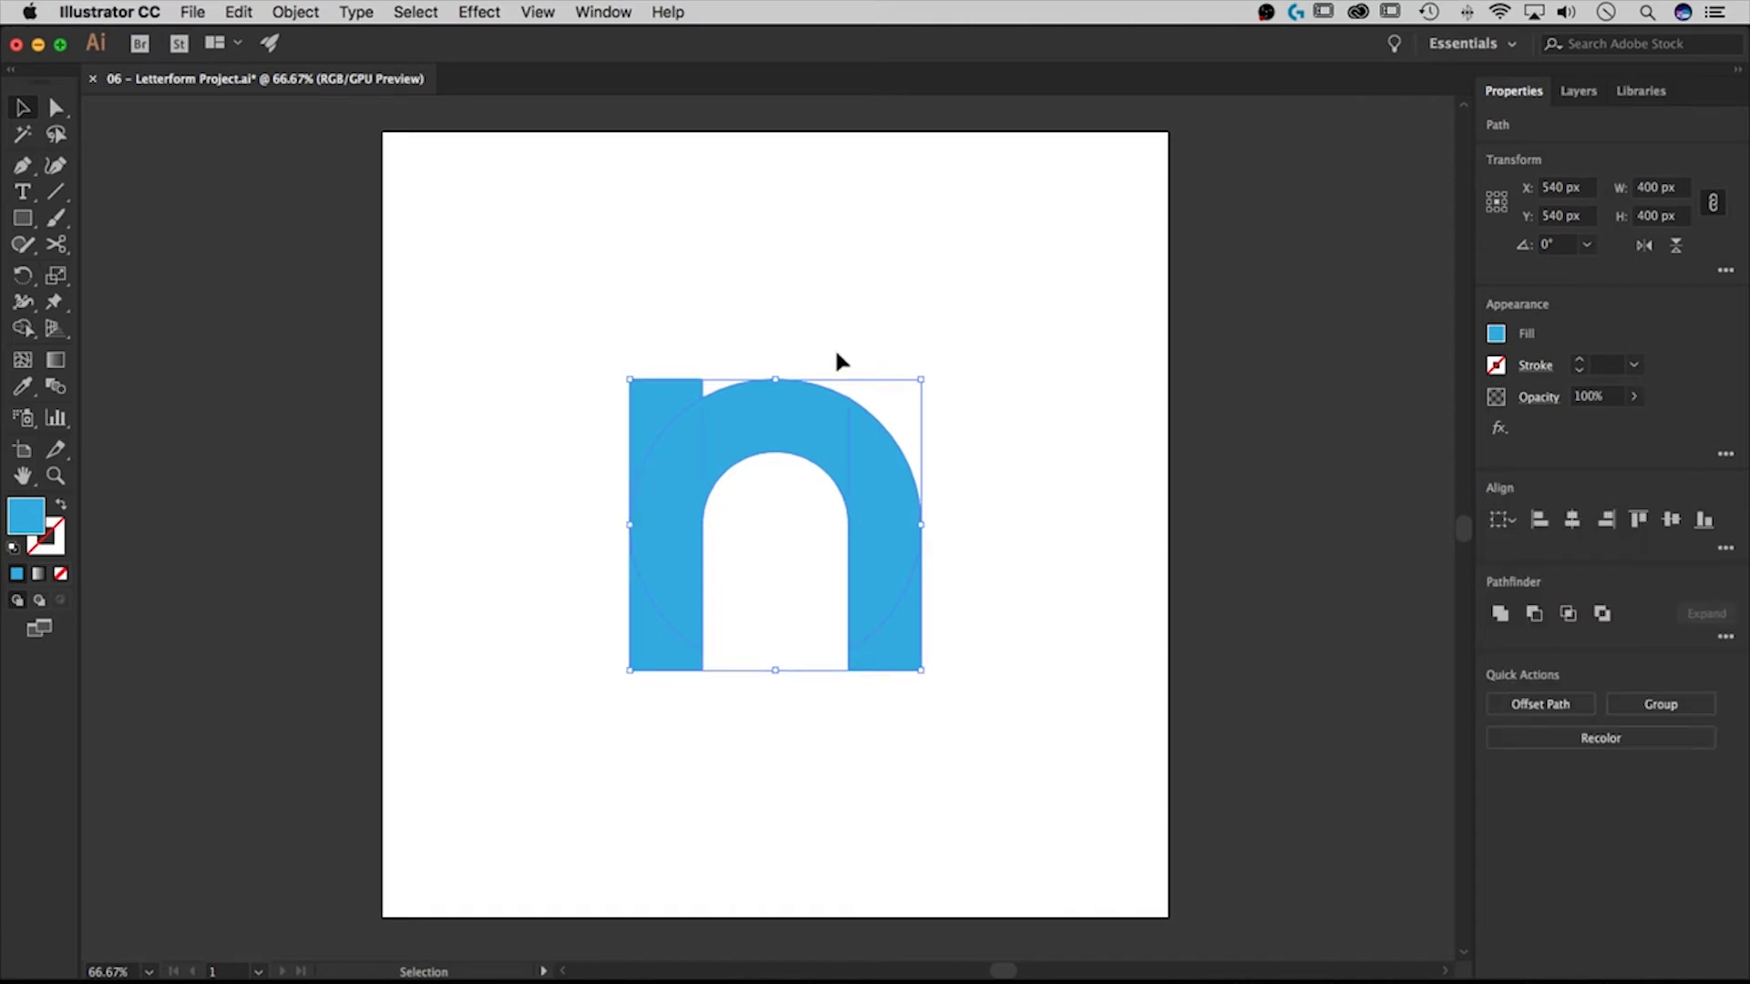
{"action": "left_click", "coordinate": [1500, 616]}
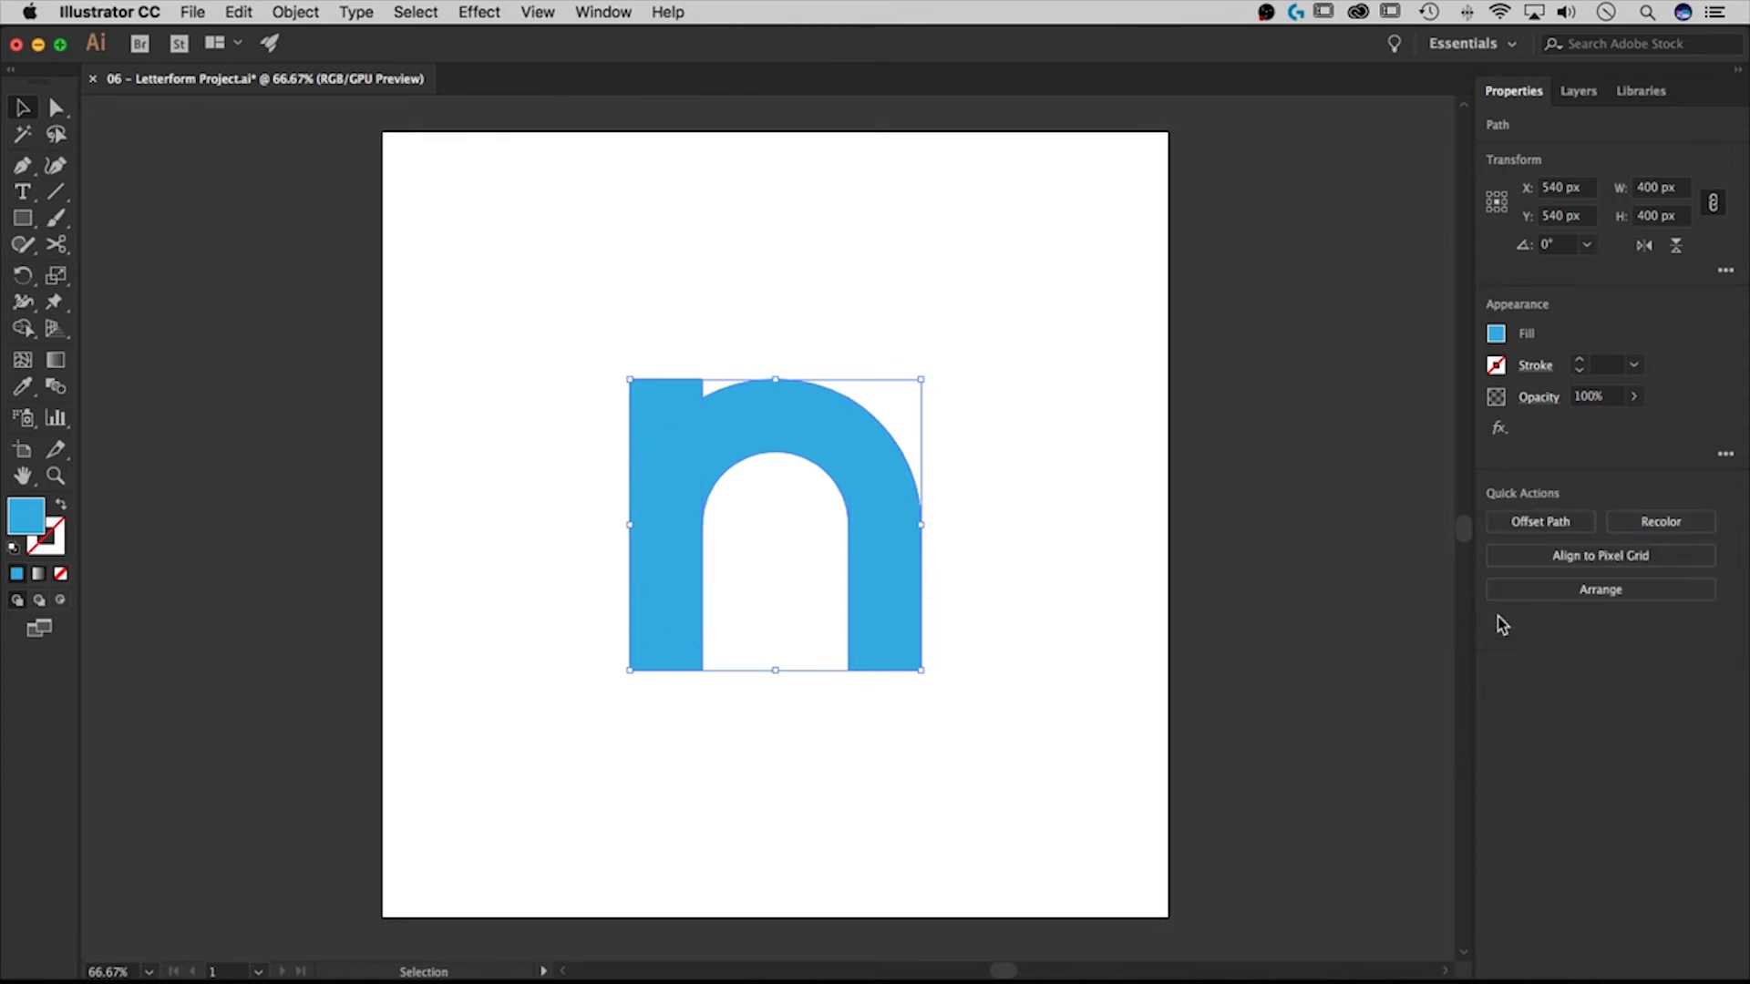
{"action": "left_click", "coordinate": [751, 301]}
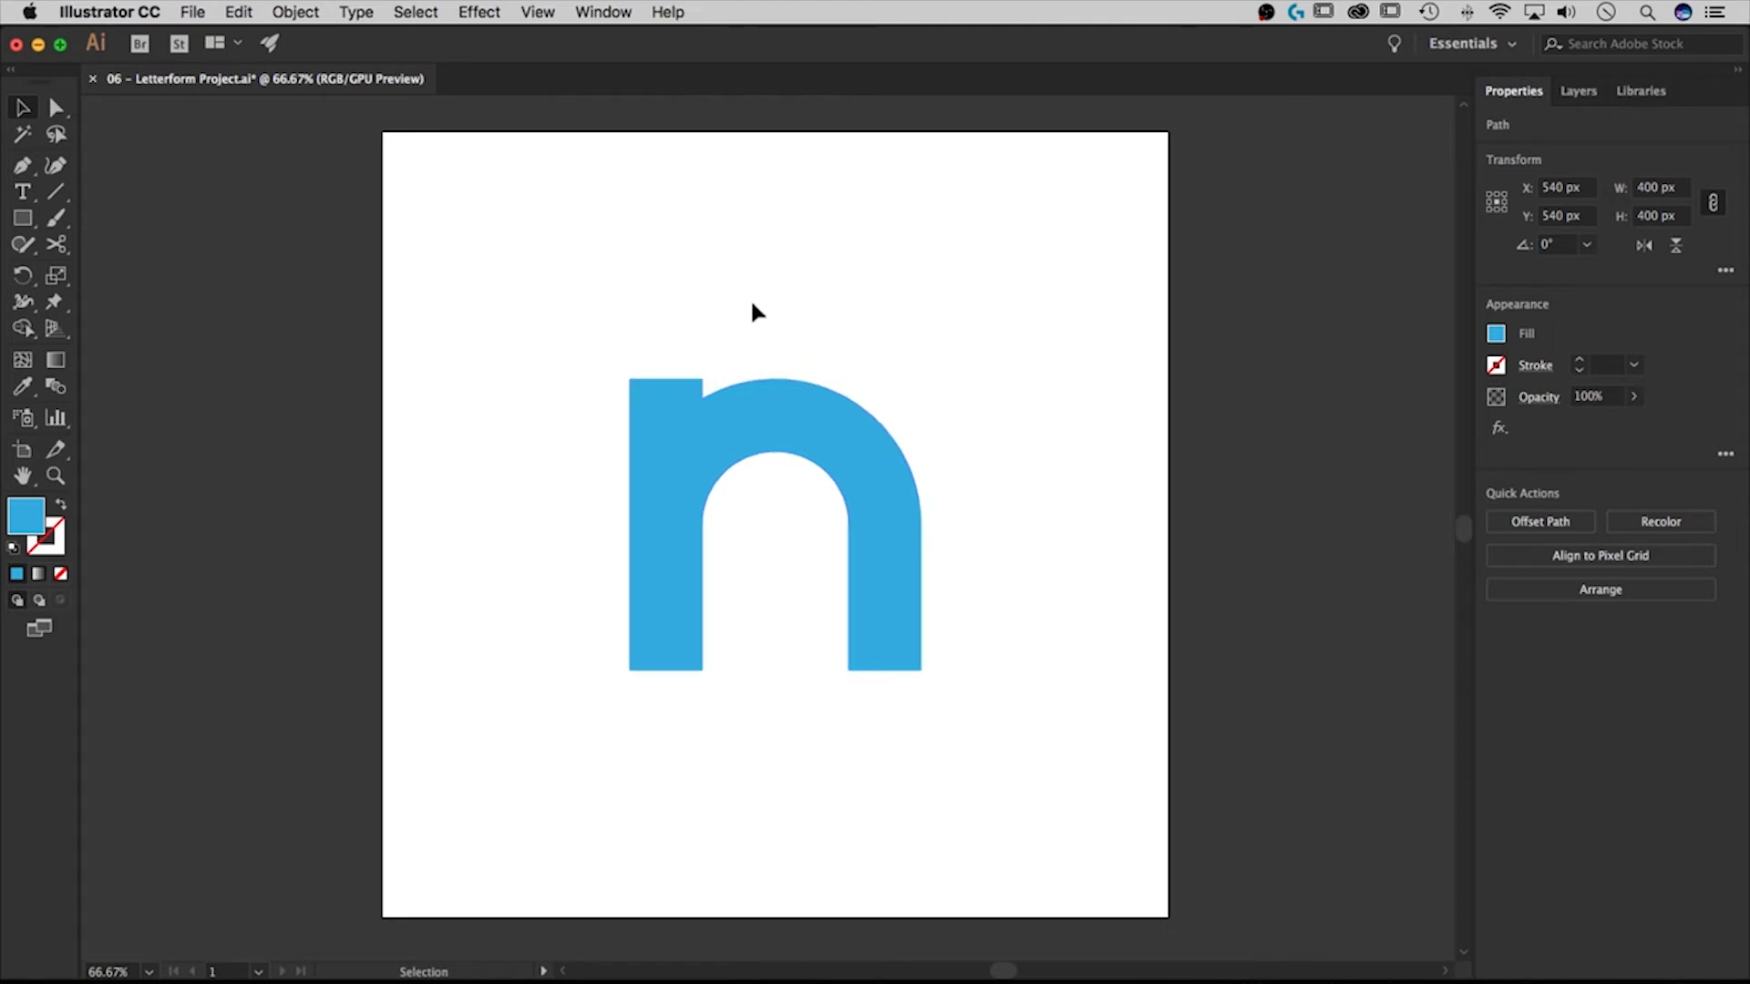
{"action": "left_click_drag", "start_coordinate": [705, 431], "coordinate": [671, 364]}
{"action": "key", "text": "super+z"}
{"action": "left_click", "coordinate": [1040, 514]}
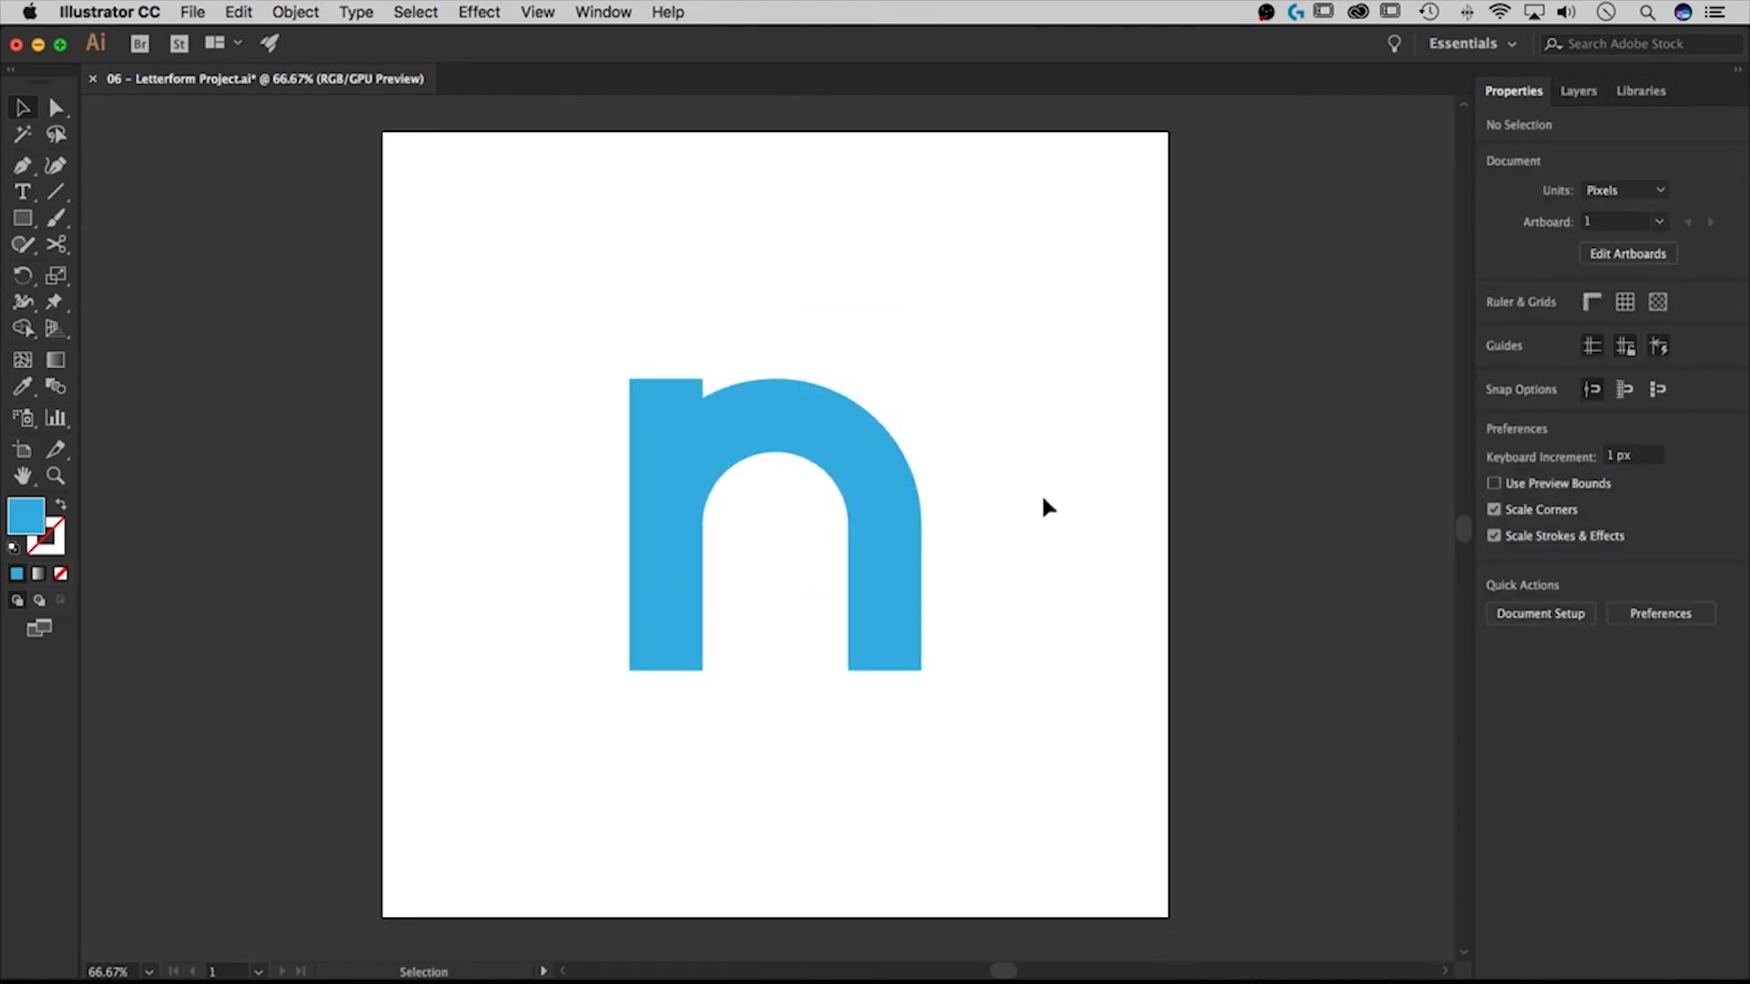
- Duplicate the 1080×1080 artboard with its n to the right, then drop the copied n 80 px
{"action": "key", "text": "super+minus"}
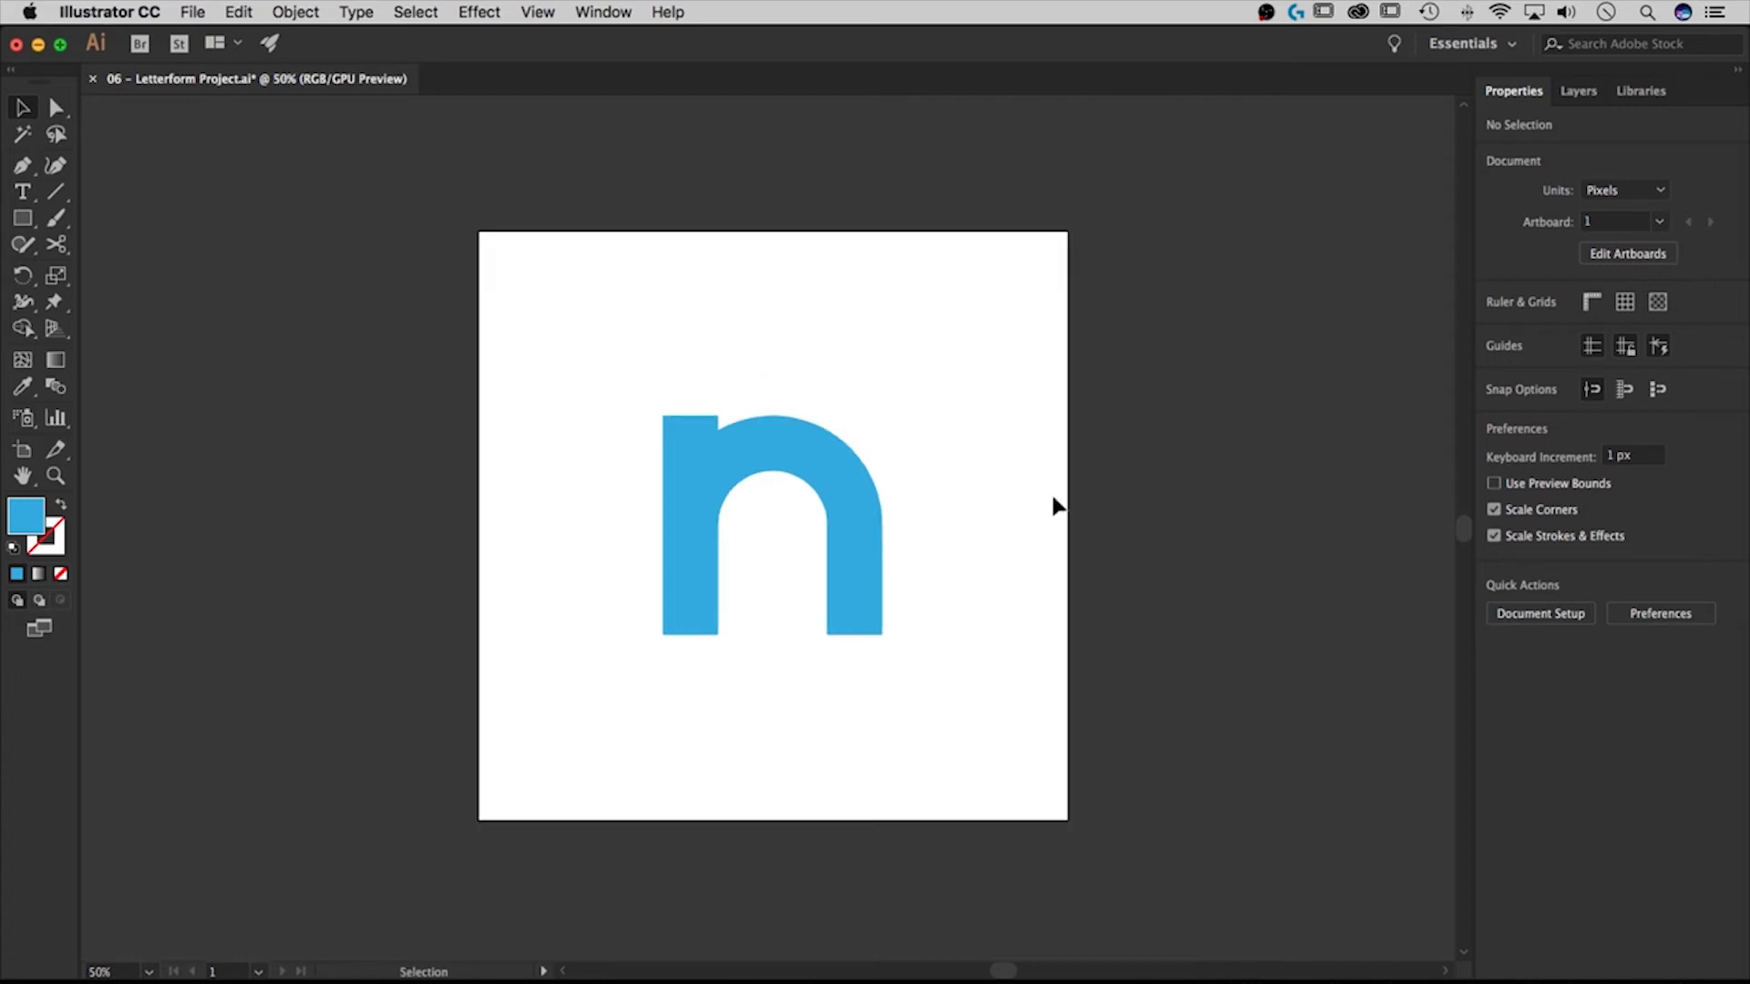
{"action": "scroll", "coordinate": [1066, 498], "scroll_direction": "right", "scroll_amount": 4}
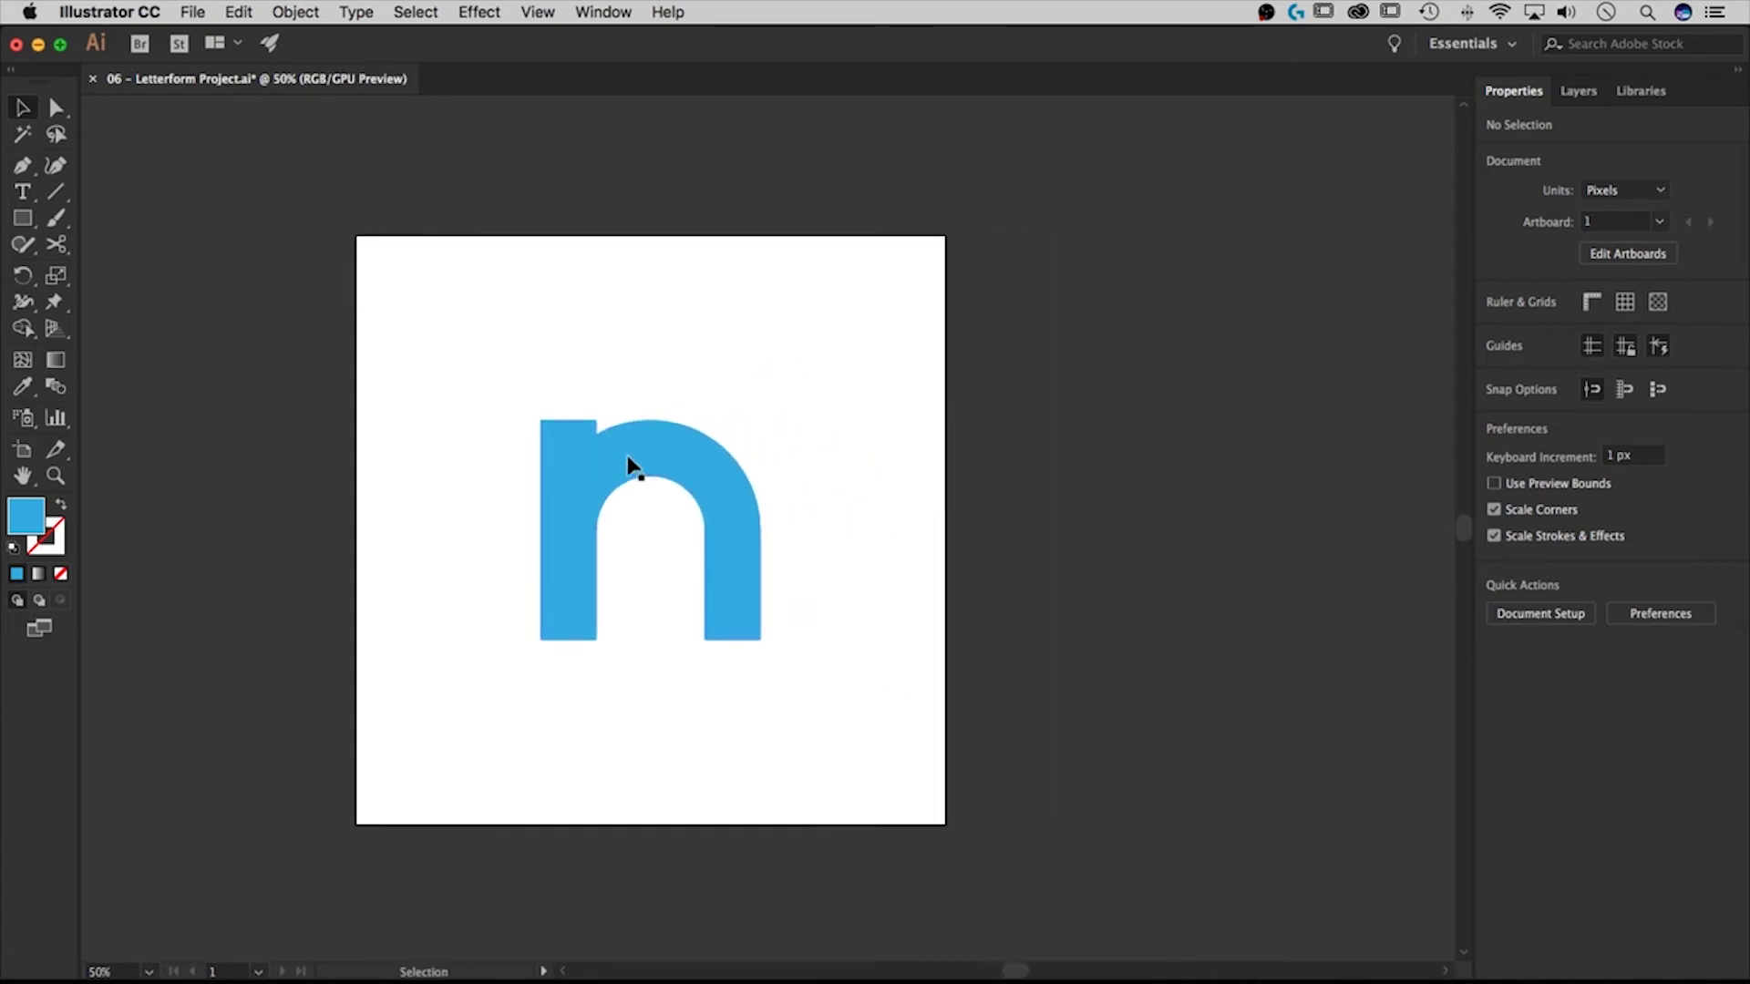
{"action": "left_click_drag", "start_coordinate": [891, 390], "coordinate": [729, 368]}
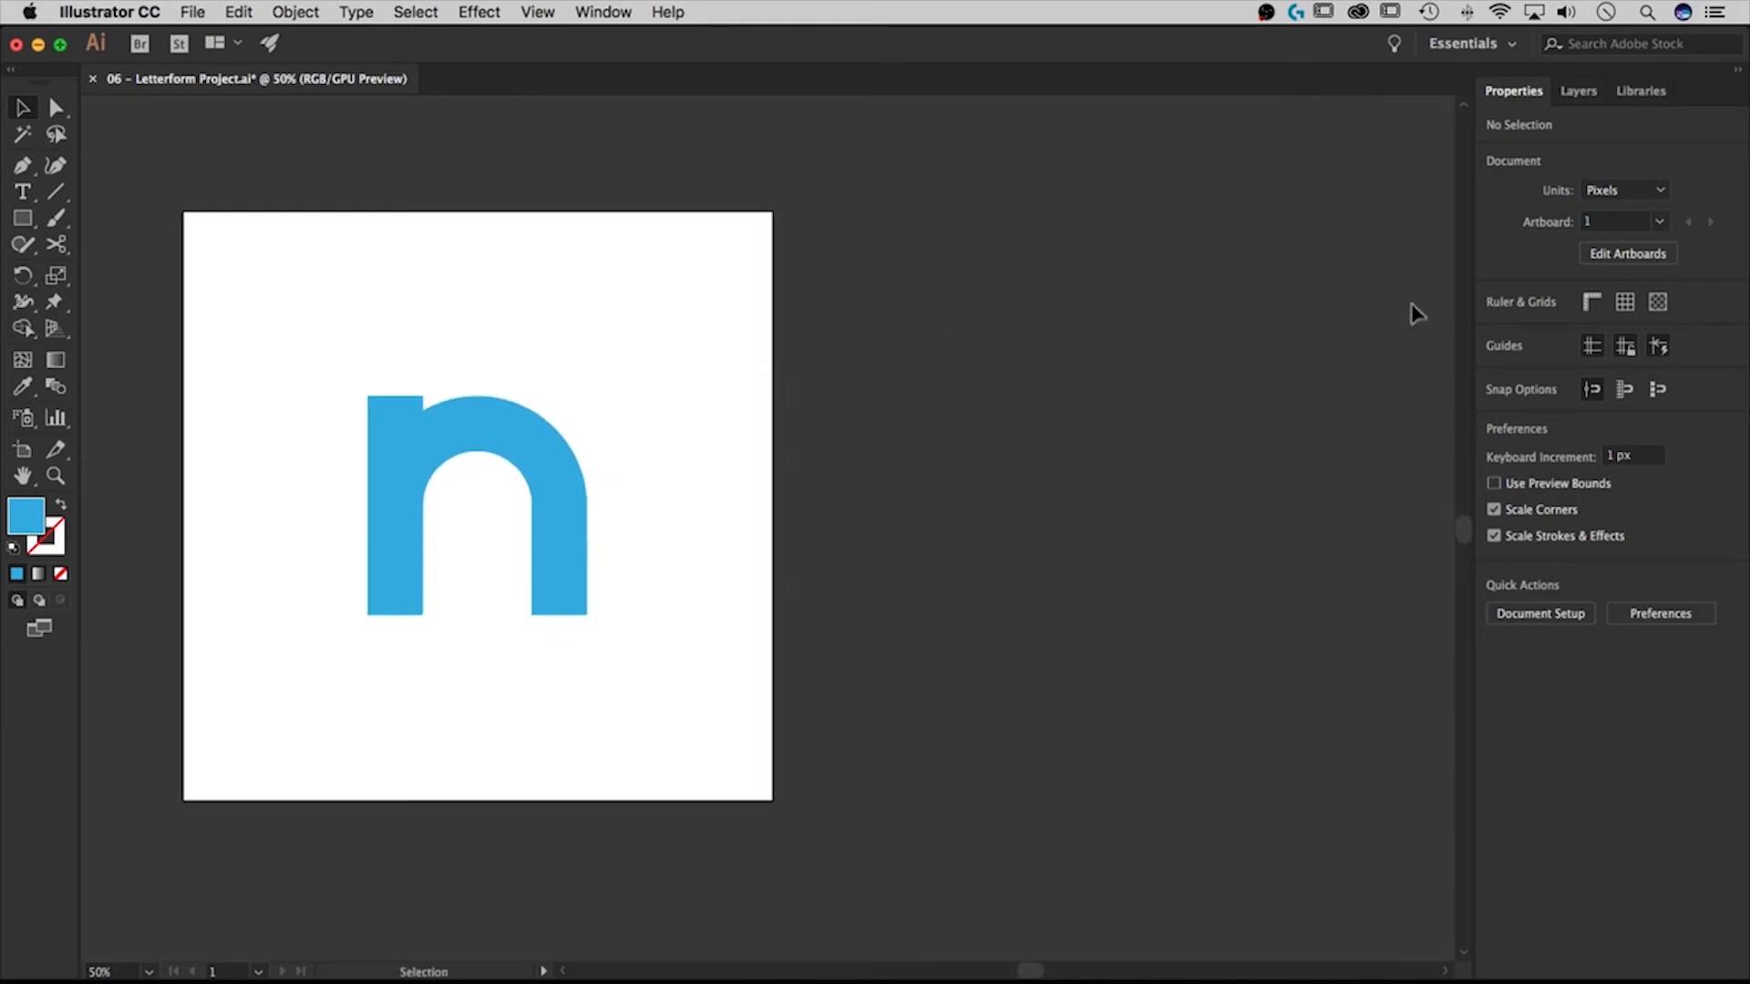
{"action": "left_click", "coordinate": [1624, 258]}
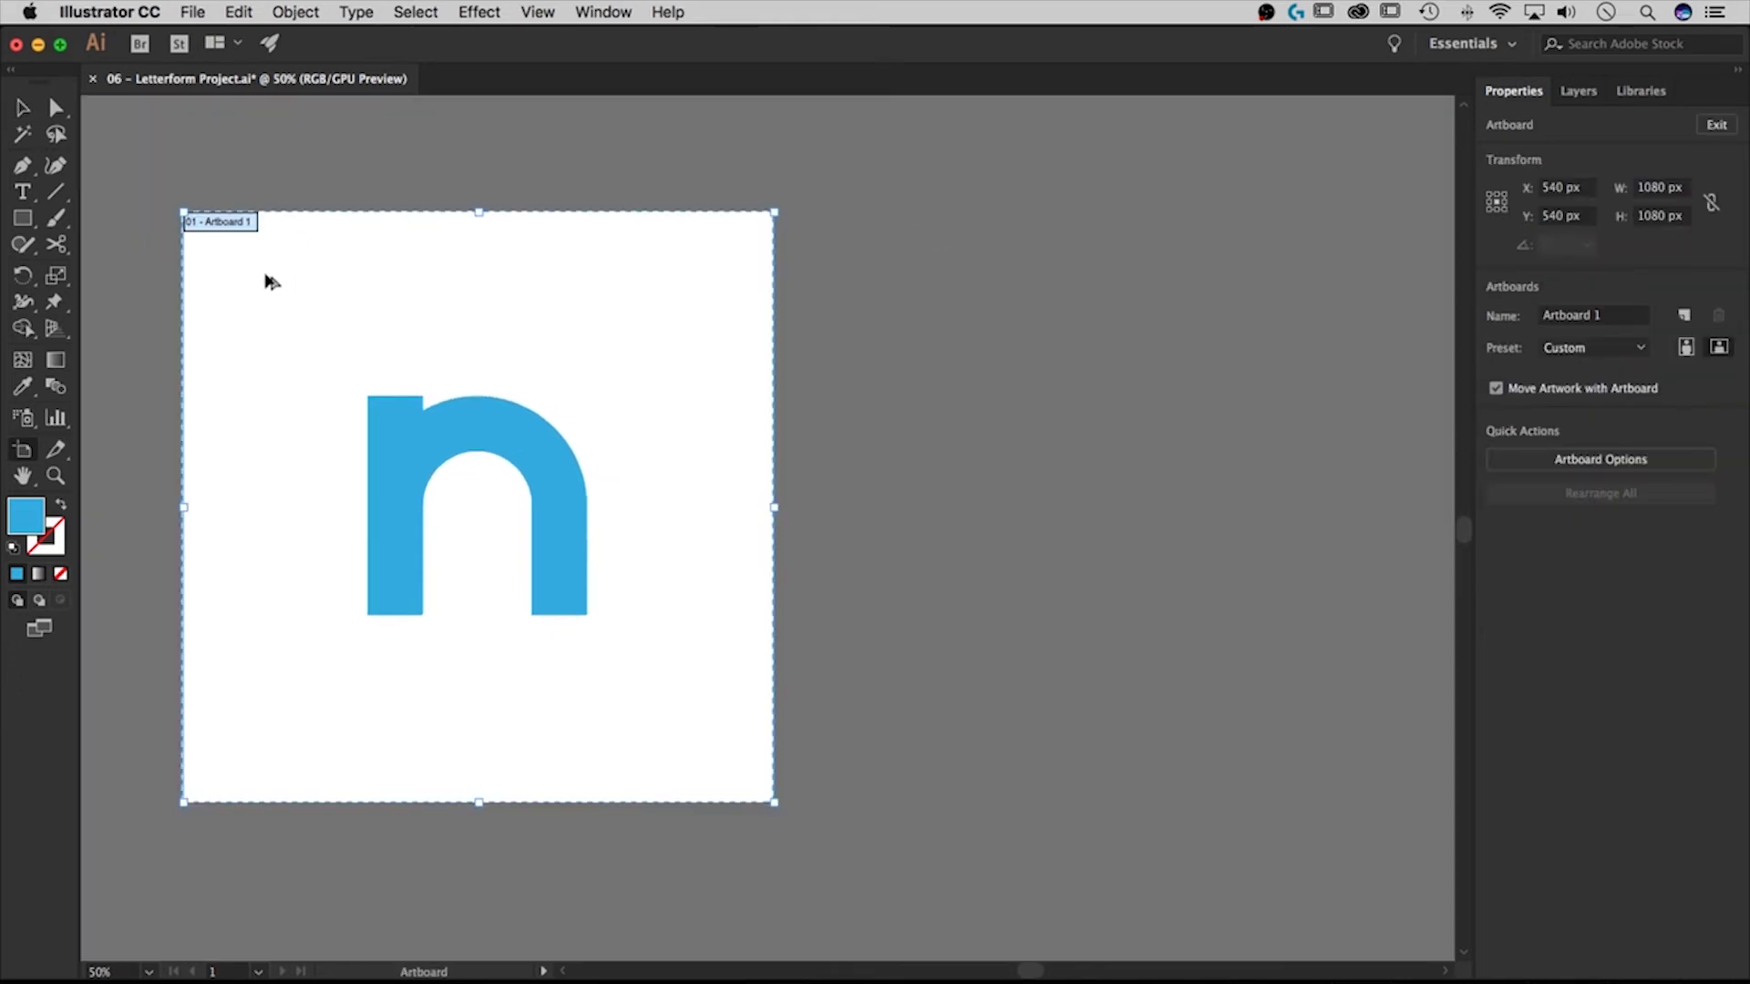
{"action": "left_click_drag", "start_coordinate": [271, 282], "coordinate": [901, 275]}
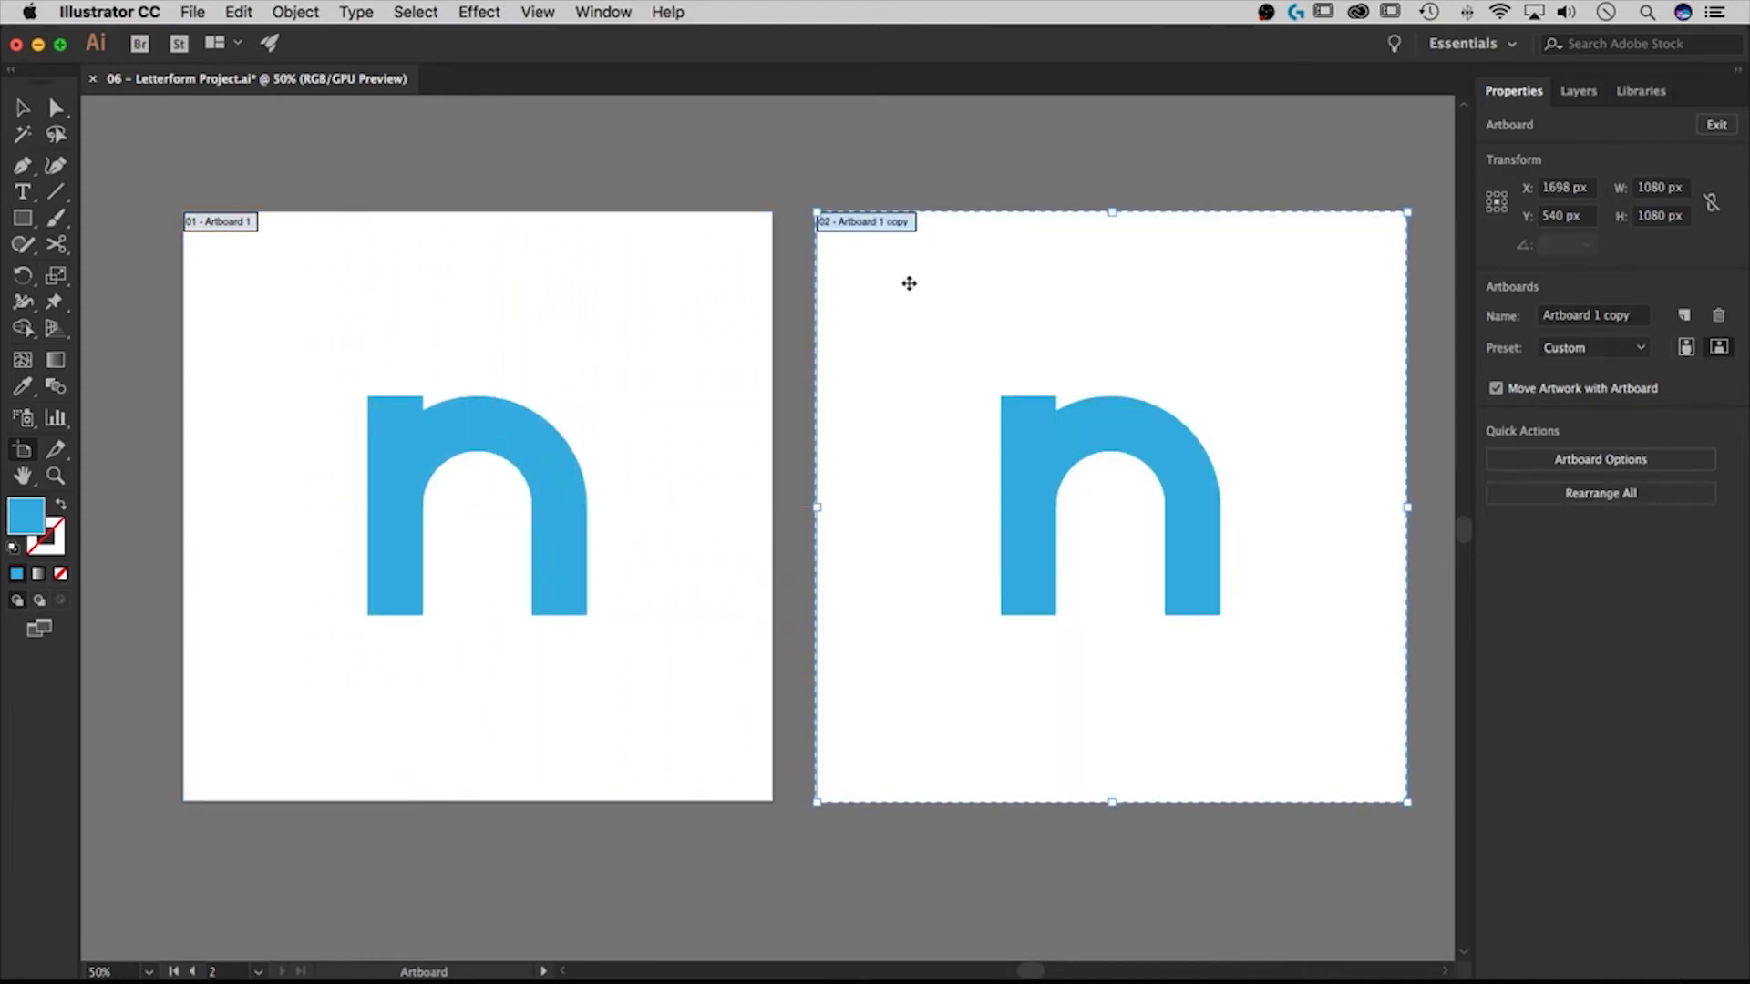
{"action": "key", "text": "Escape"}
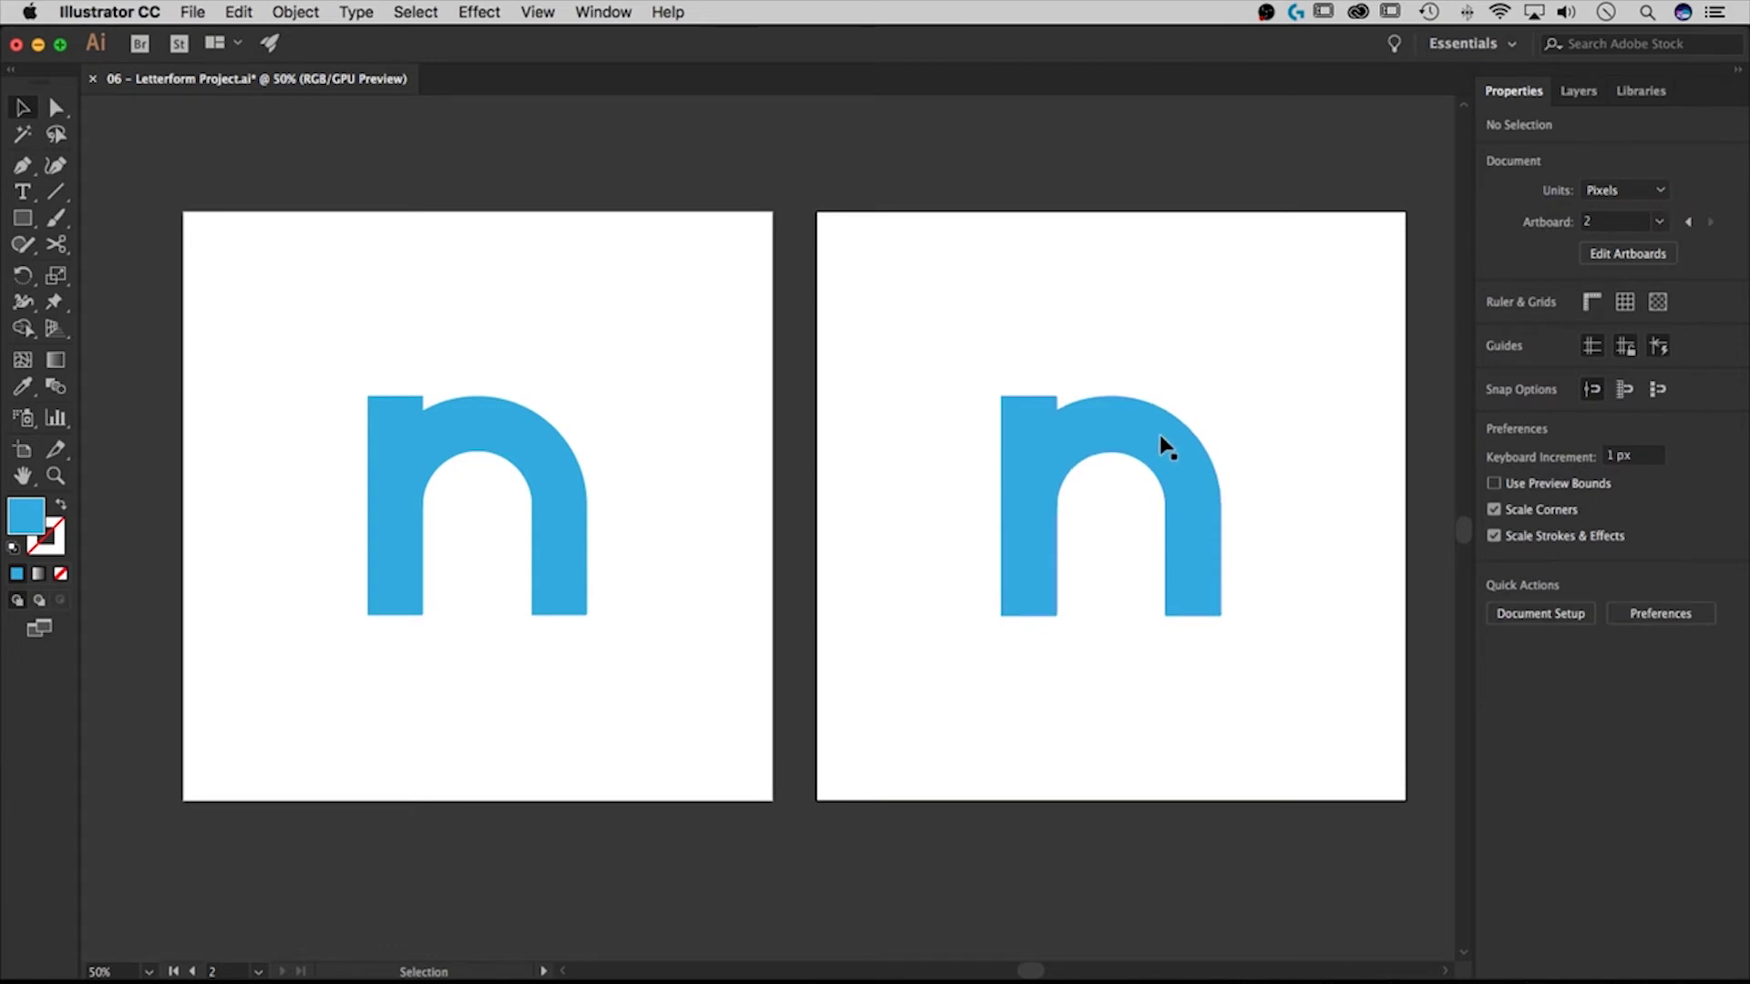
{"action": "left_click_drag", "start_coordinate": [1159, 435], "coordinate": [1161, 498]}
{"action": "left_click", "coordinate": [1080, 405]}
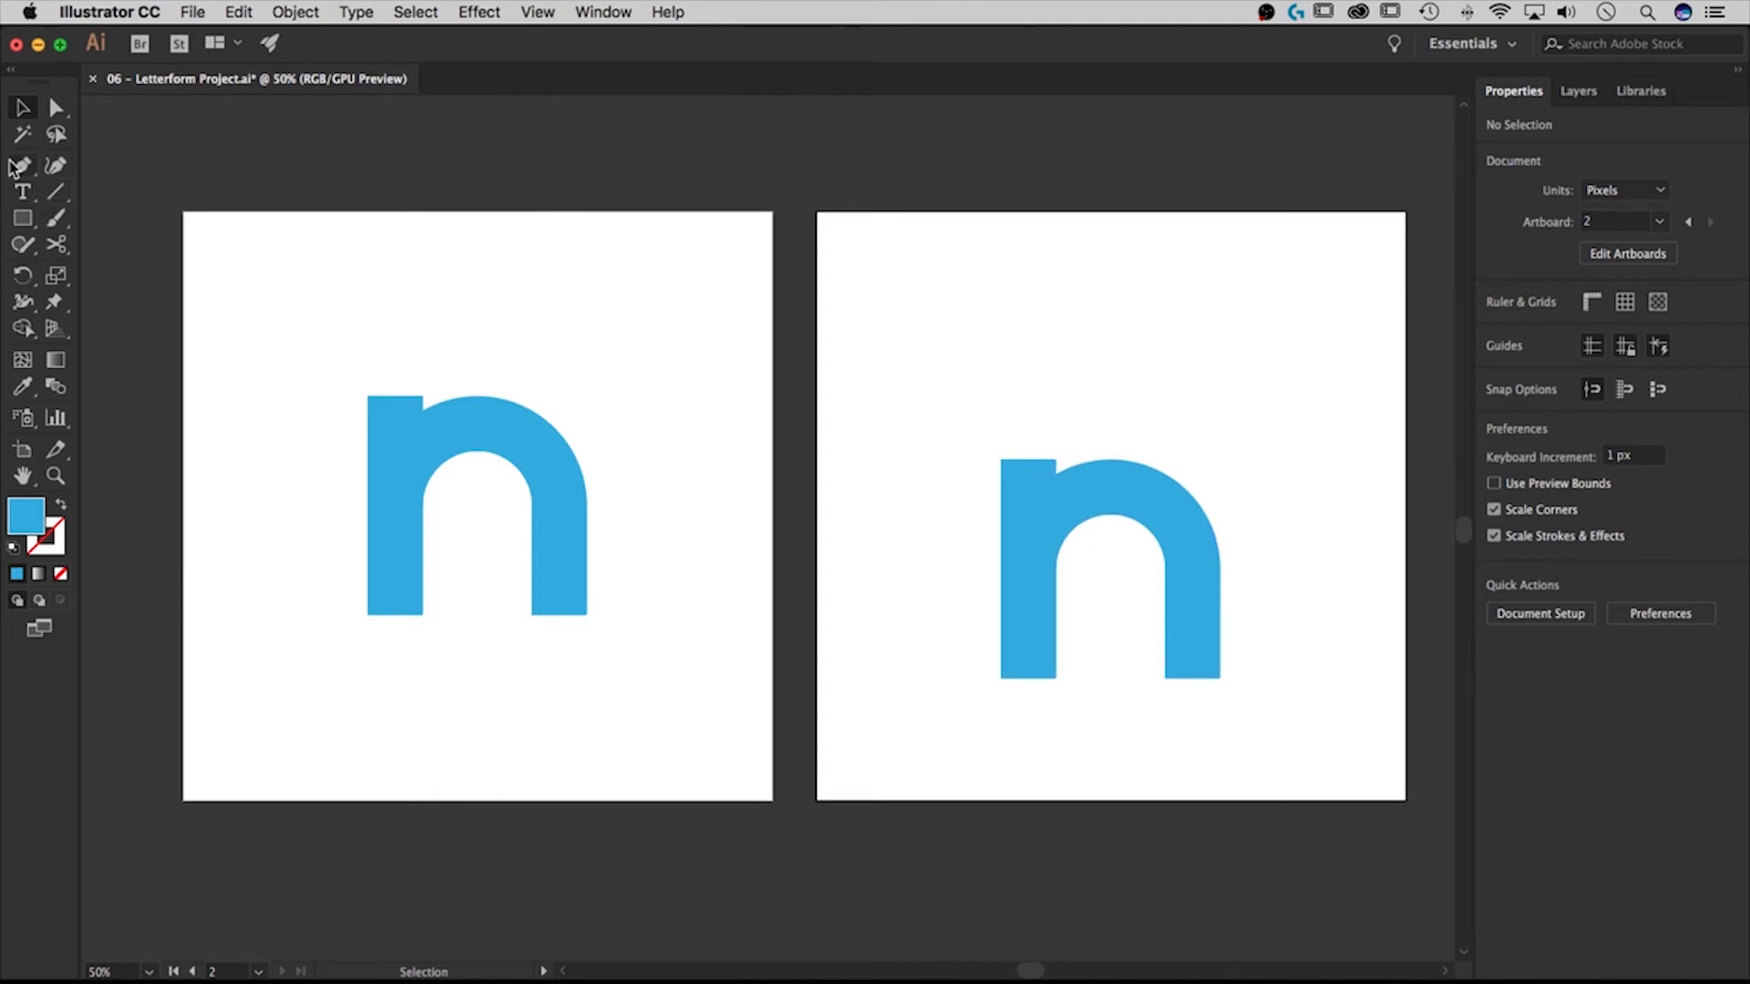
- With Direct Selection, drag the copied n's top-left anchors straight up into an h ascender
{"action": "left_click", "coordinate": [53, 113]}
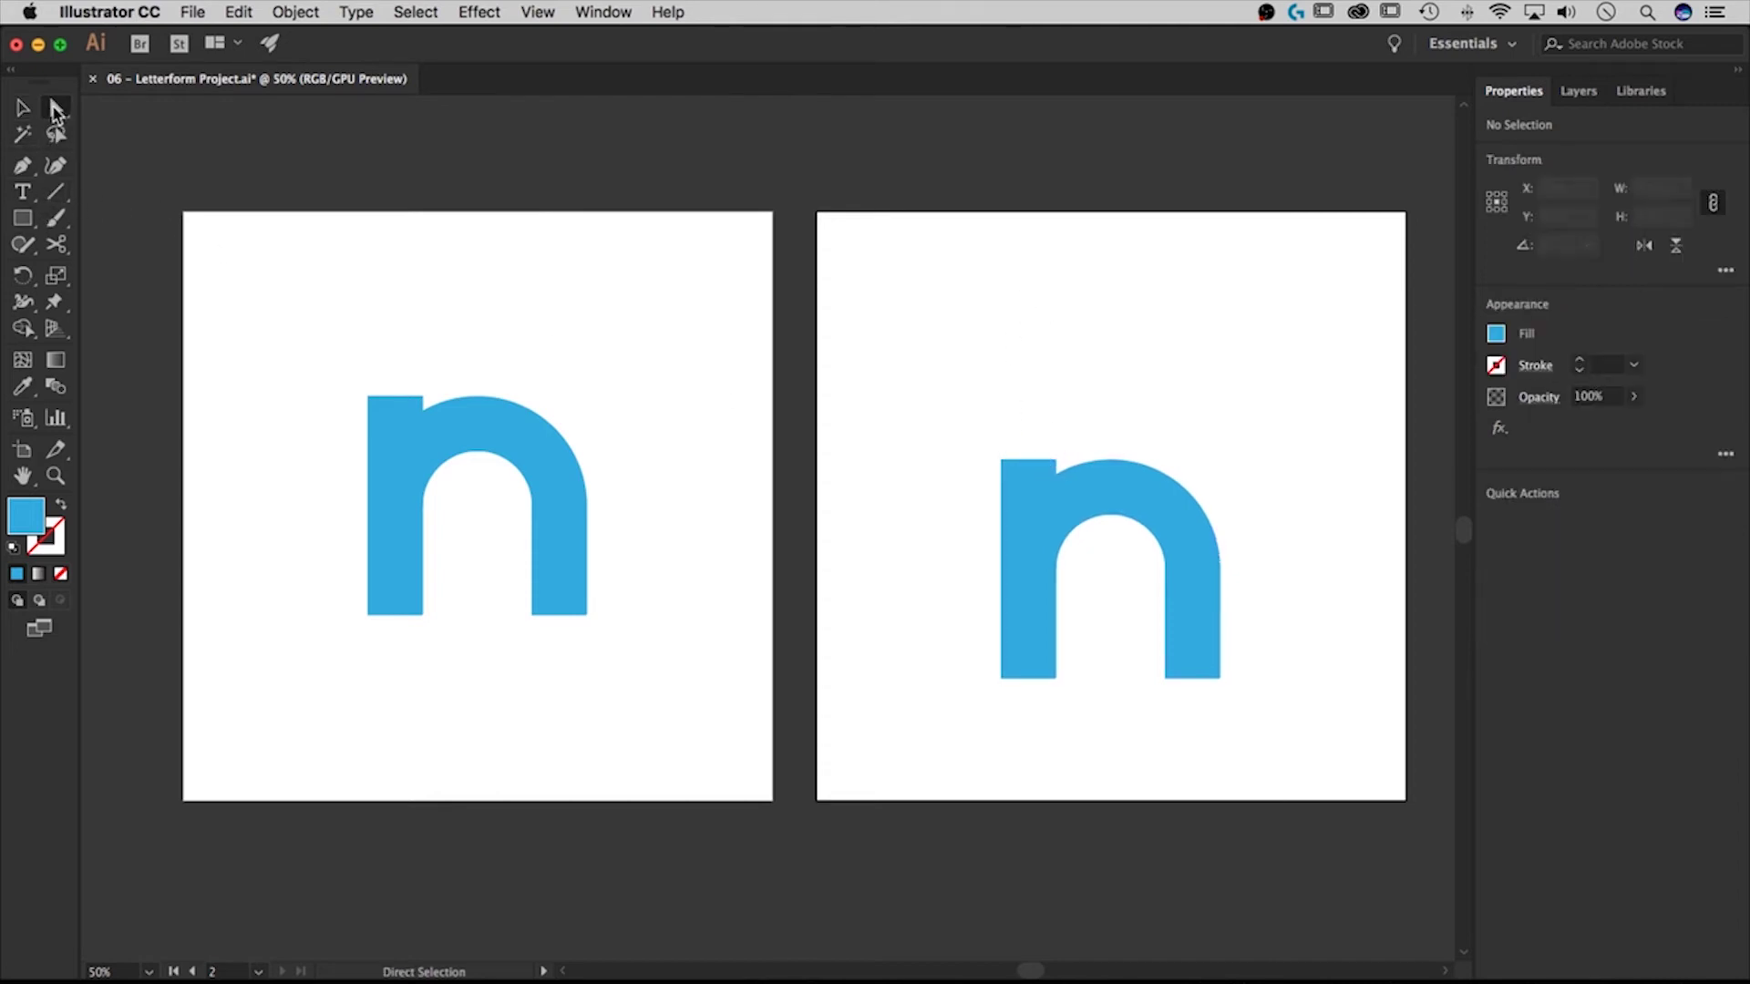
{"action": "left_click_drag", "start_coordinate": [970, 436], "coordinate": [1063, 466]}
{"action": "left_click_drag", "start_coordinate": [1062, 468], "coordinate": [1062, 470]}
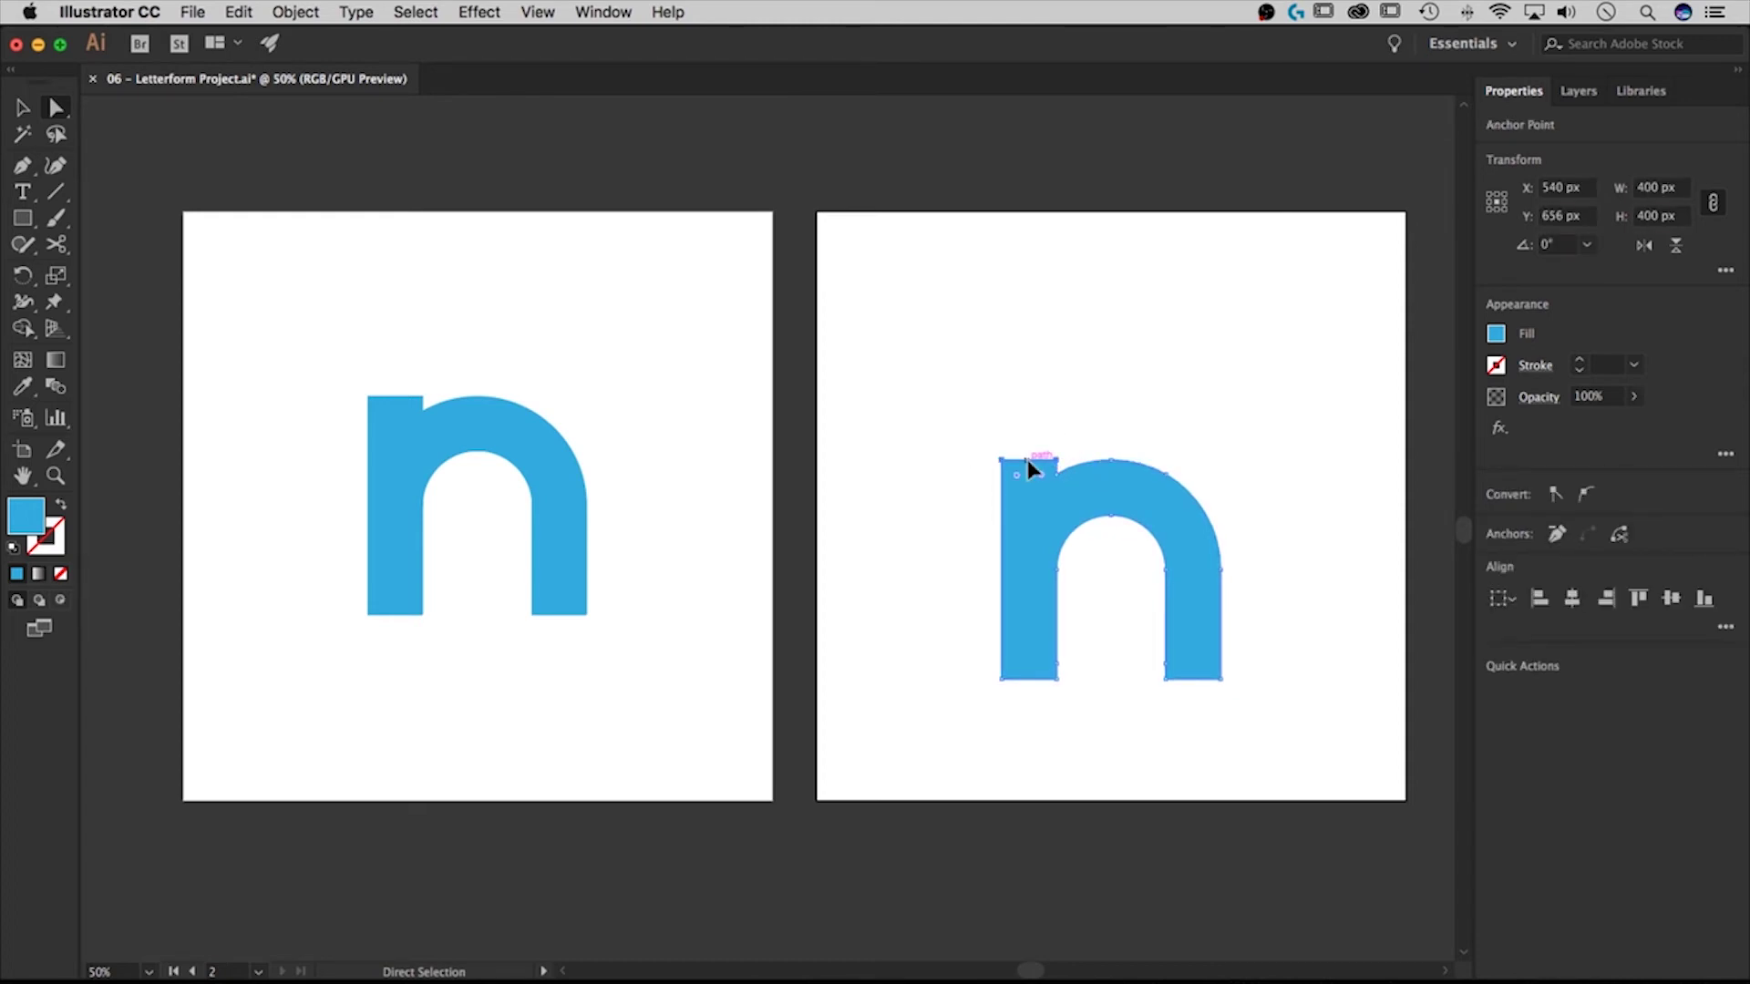
{"action": "left_click_drag", "start_coordinate": [1027, 462], "coordinate": [1024, 310]}
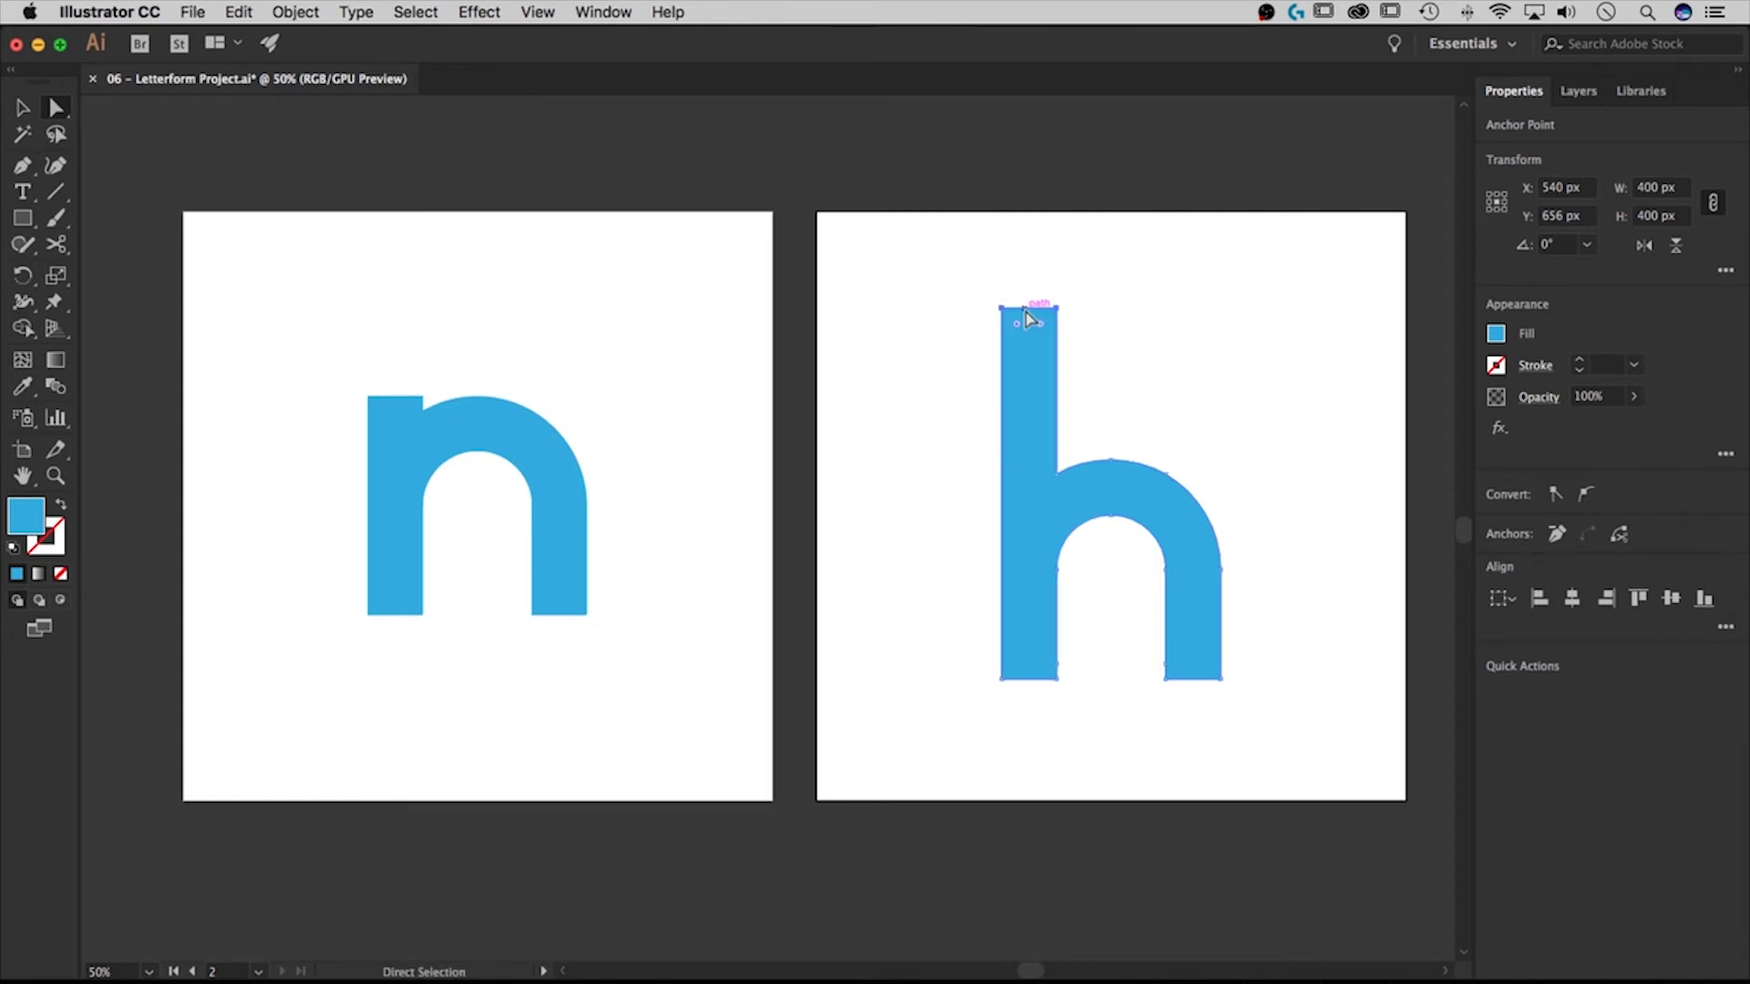
{"action": "key", "text": "v"}
{"action": "left_click", "coordinate": [1324, 559]}
{"action": "scroll", "coordinate": [1254, 566], "scroll_direction": "down", "scroll_amount": 2}
{"action": "scroll", "coordinate": [1254, 566], "scroll_direction": "right", "scroll_amount": 2}
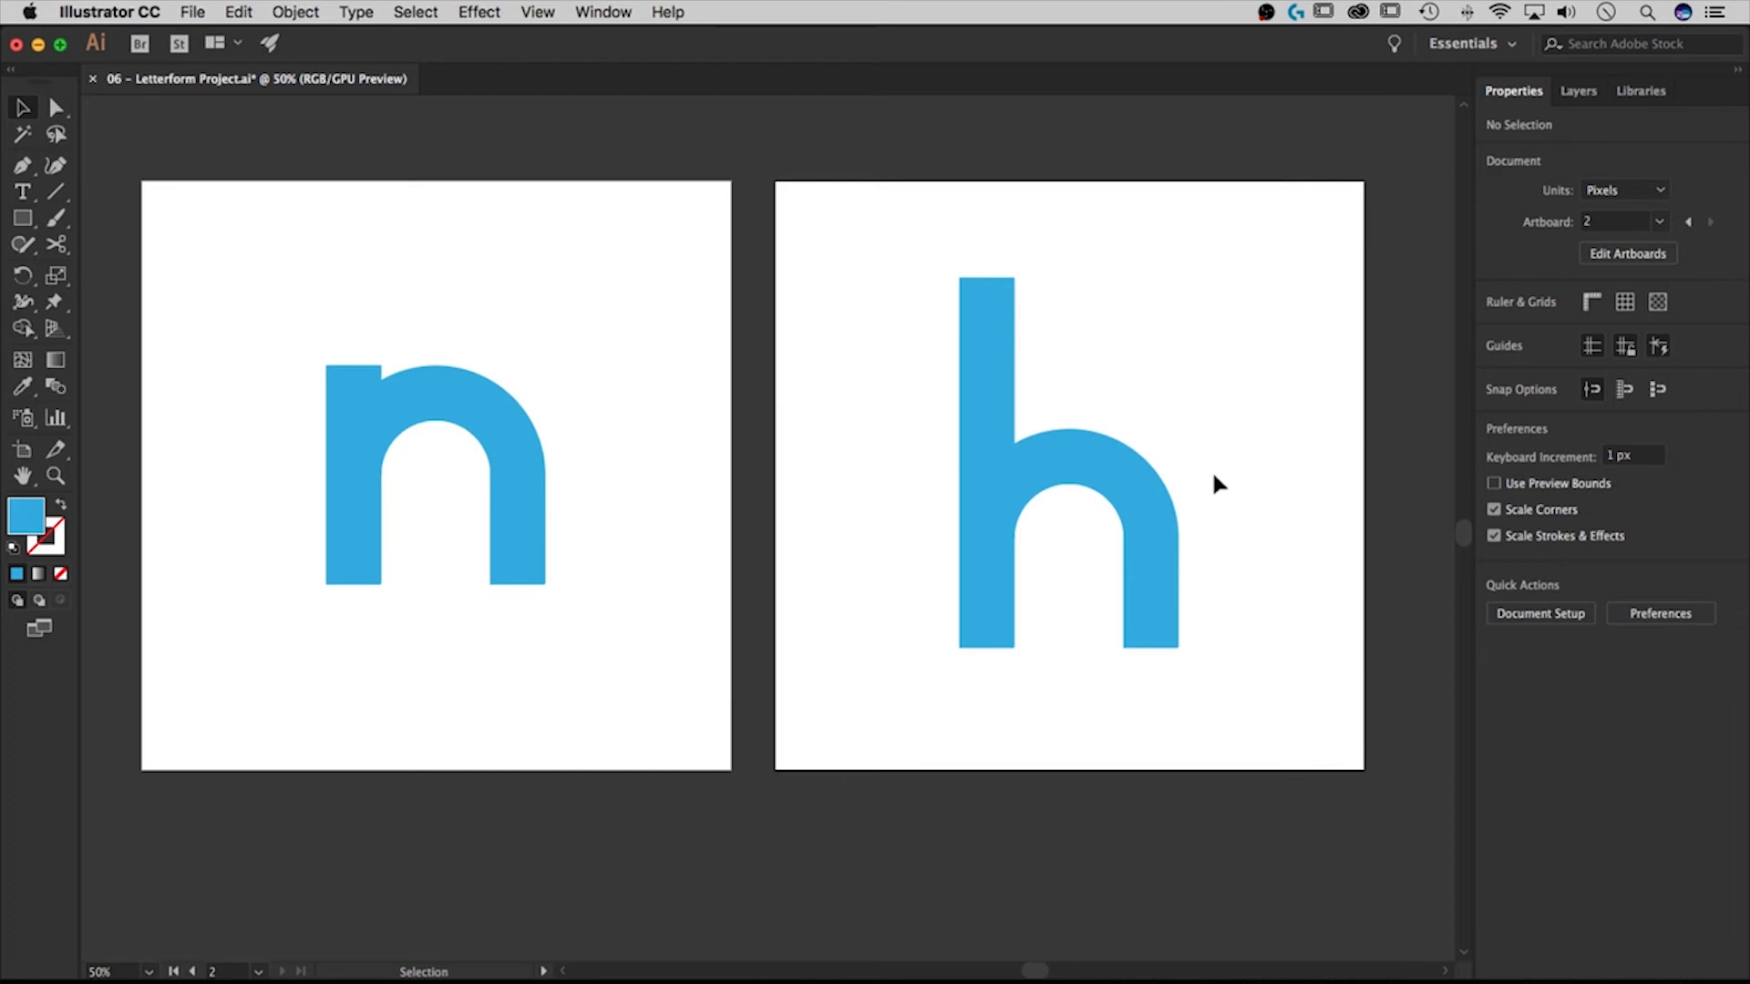
- Duplicate the h's artboard into a third artboard on the right, carrying a copy of the h
{"action": "key", "text": "a"}
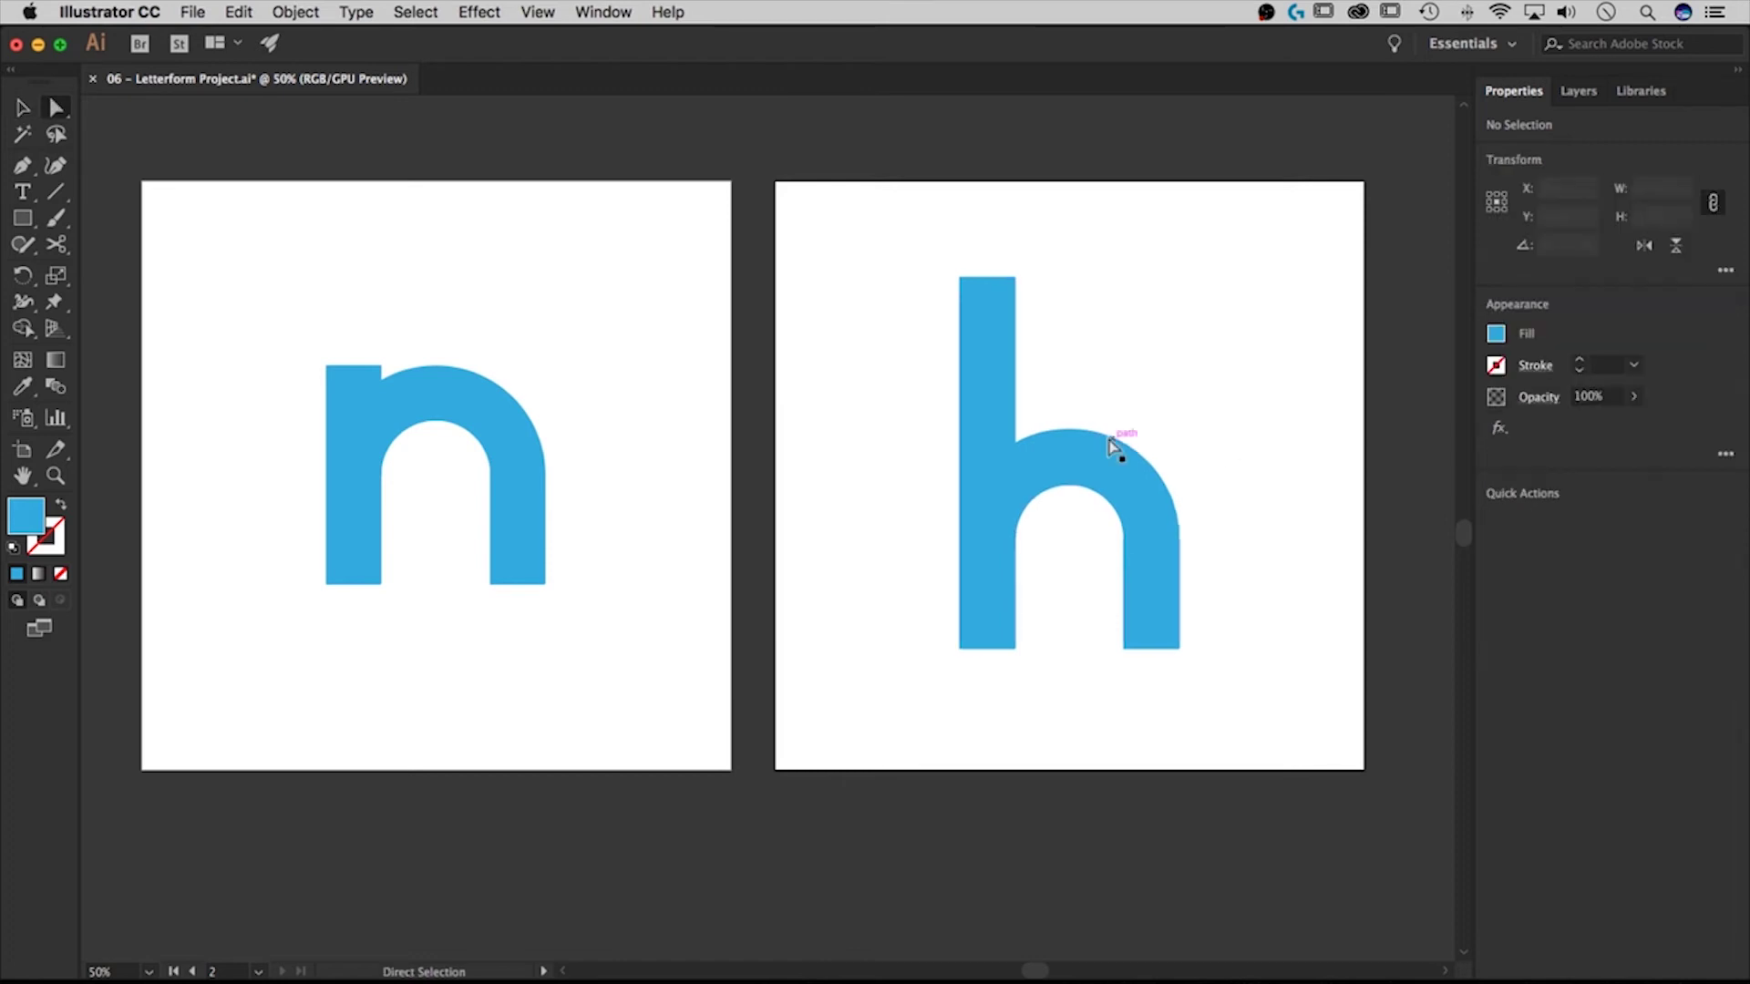
{"action": "key", "text": "space"}
{"action": "left_click_drag", "start_coordinate": [1242, 406], "coordinate": [666, 407]}
{"action": "key", "text": "v"}
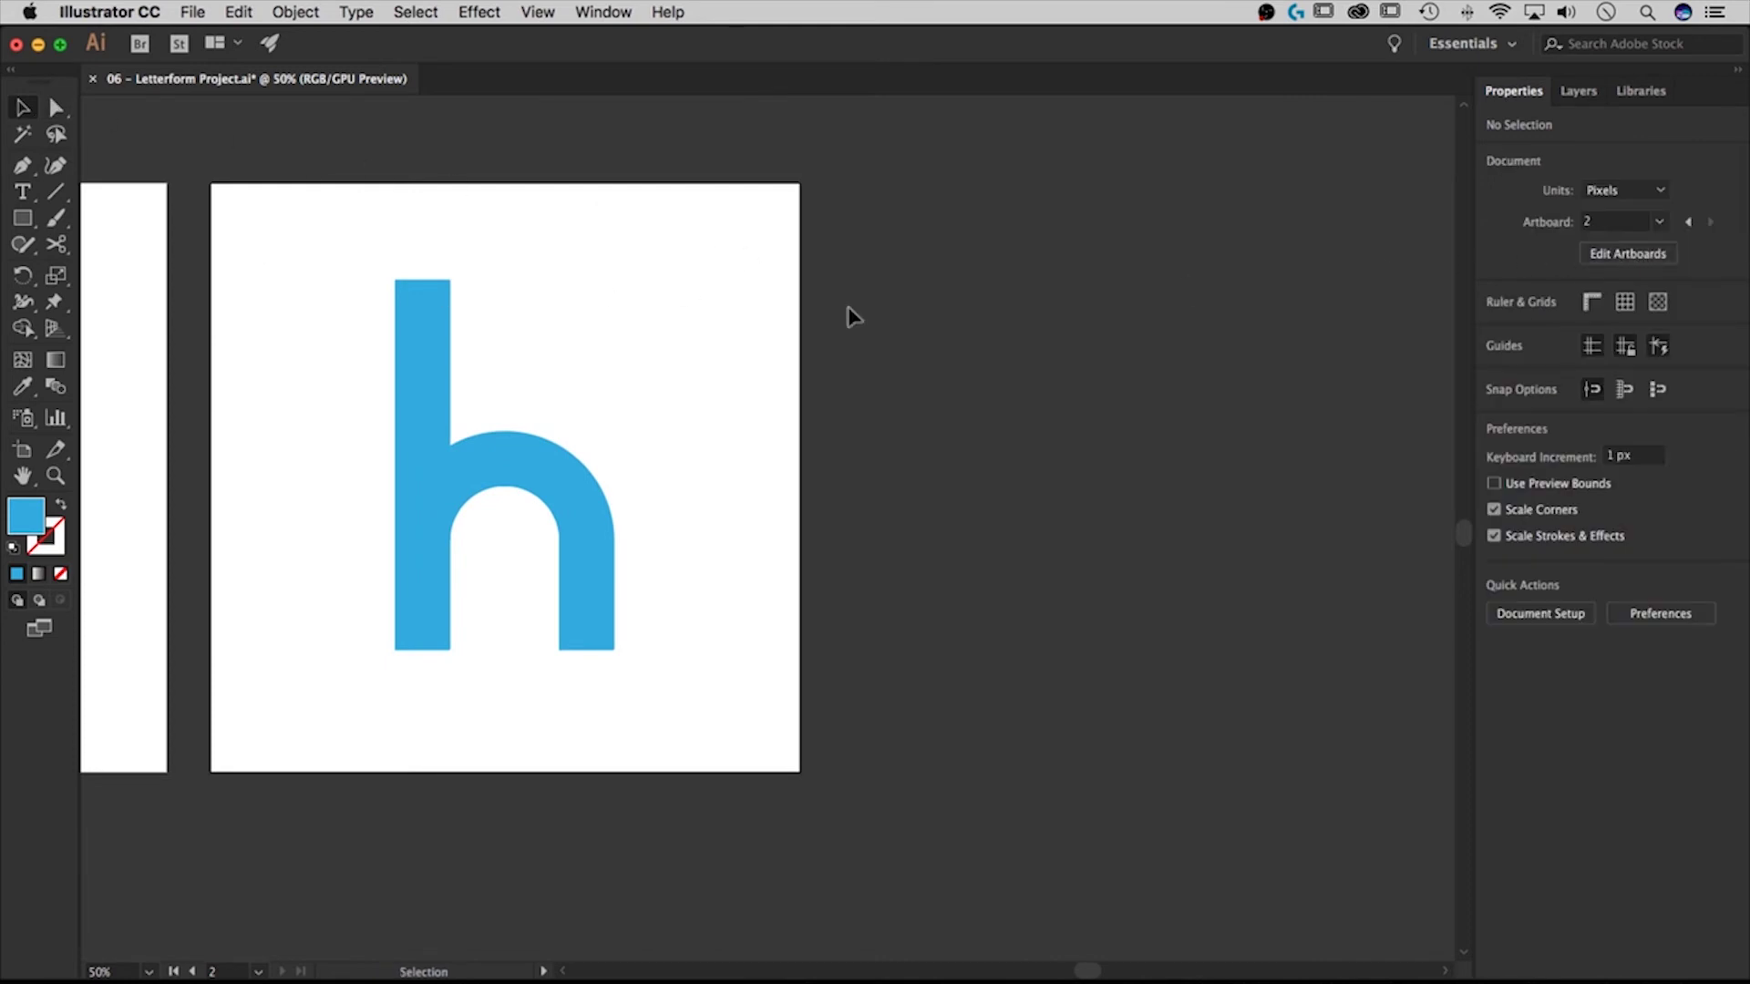
{"action": "left_click", "coordinate": [1590, 259]}
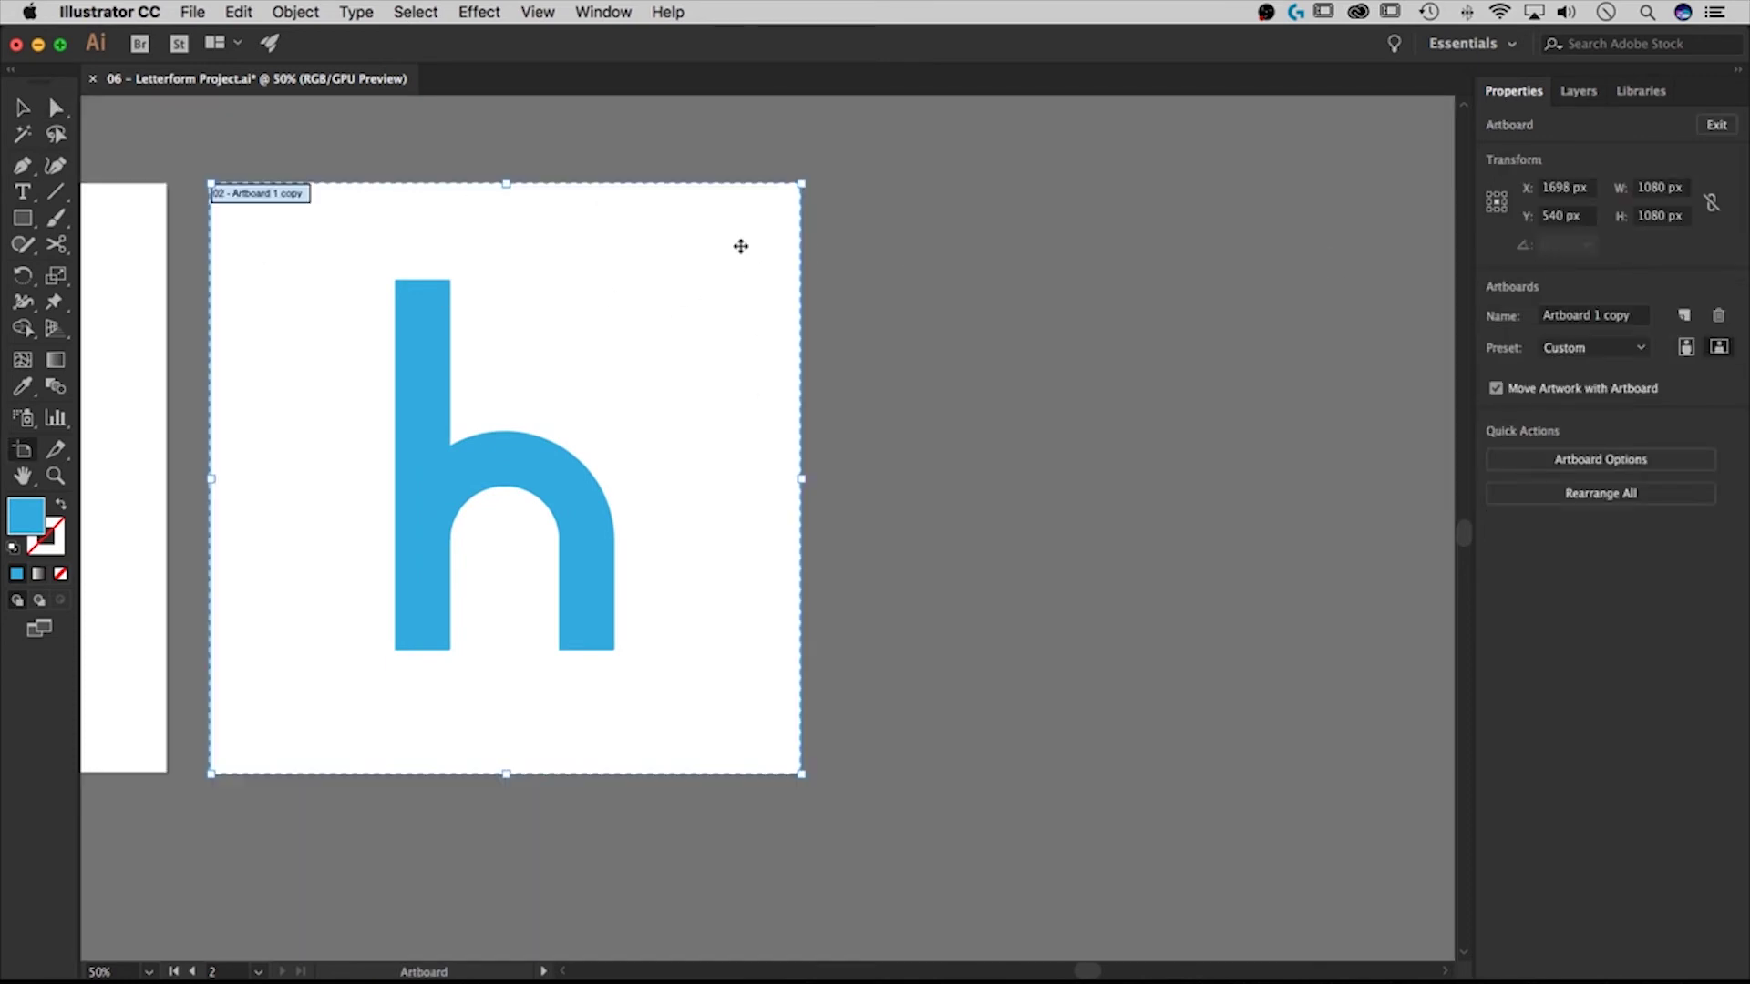
{"action": "left_click_drag", "start_coordinate": [319, 231], "coordinate": [949, 223]}
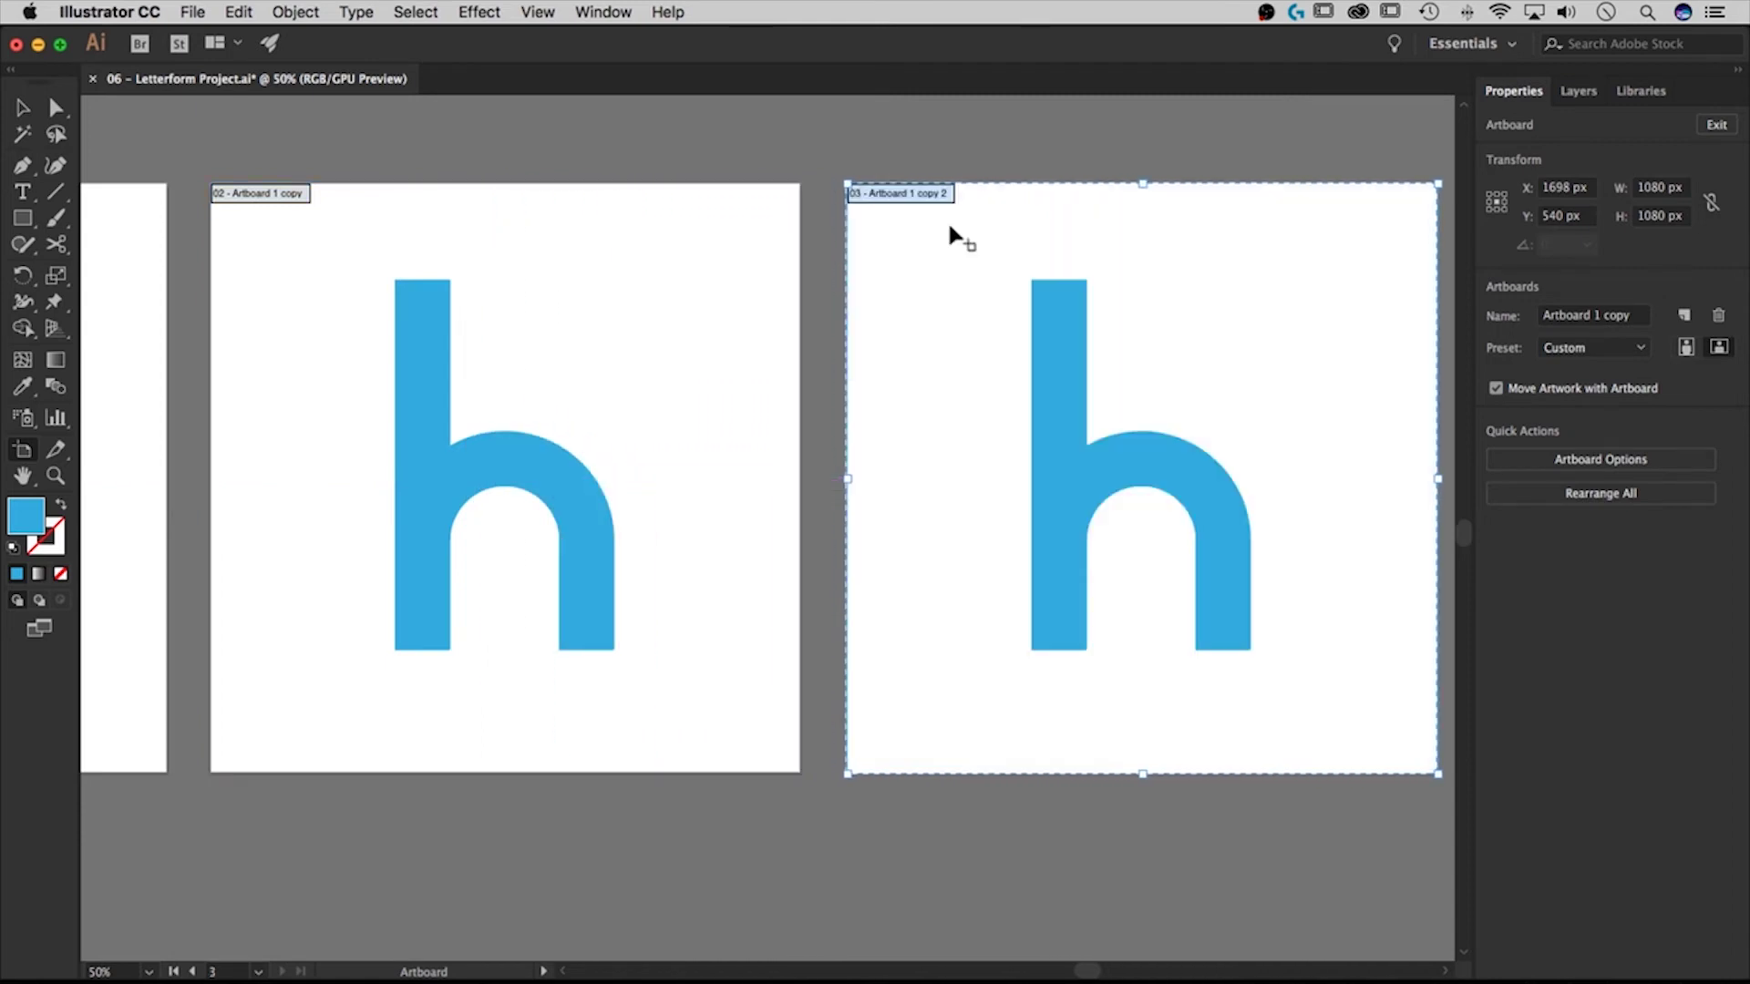
{"action": "key", "text": "Escape"}
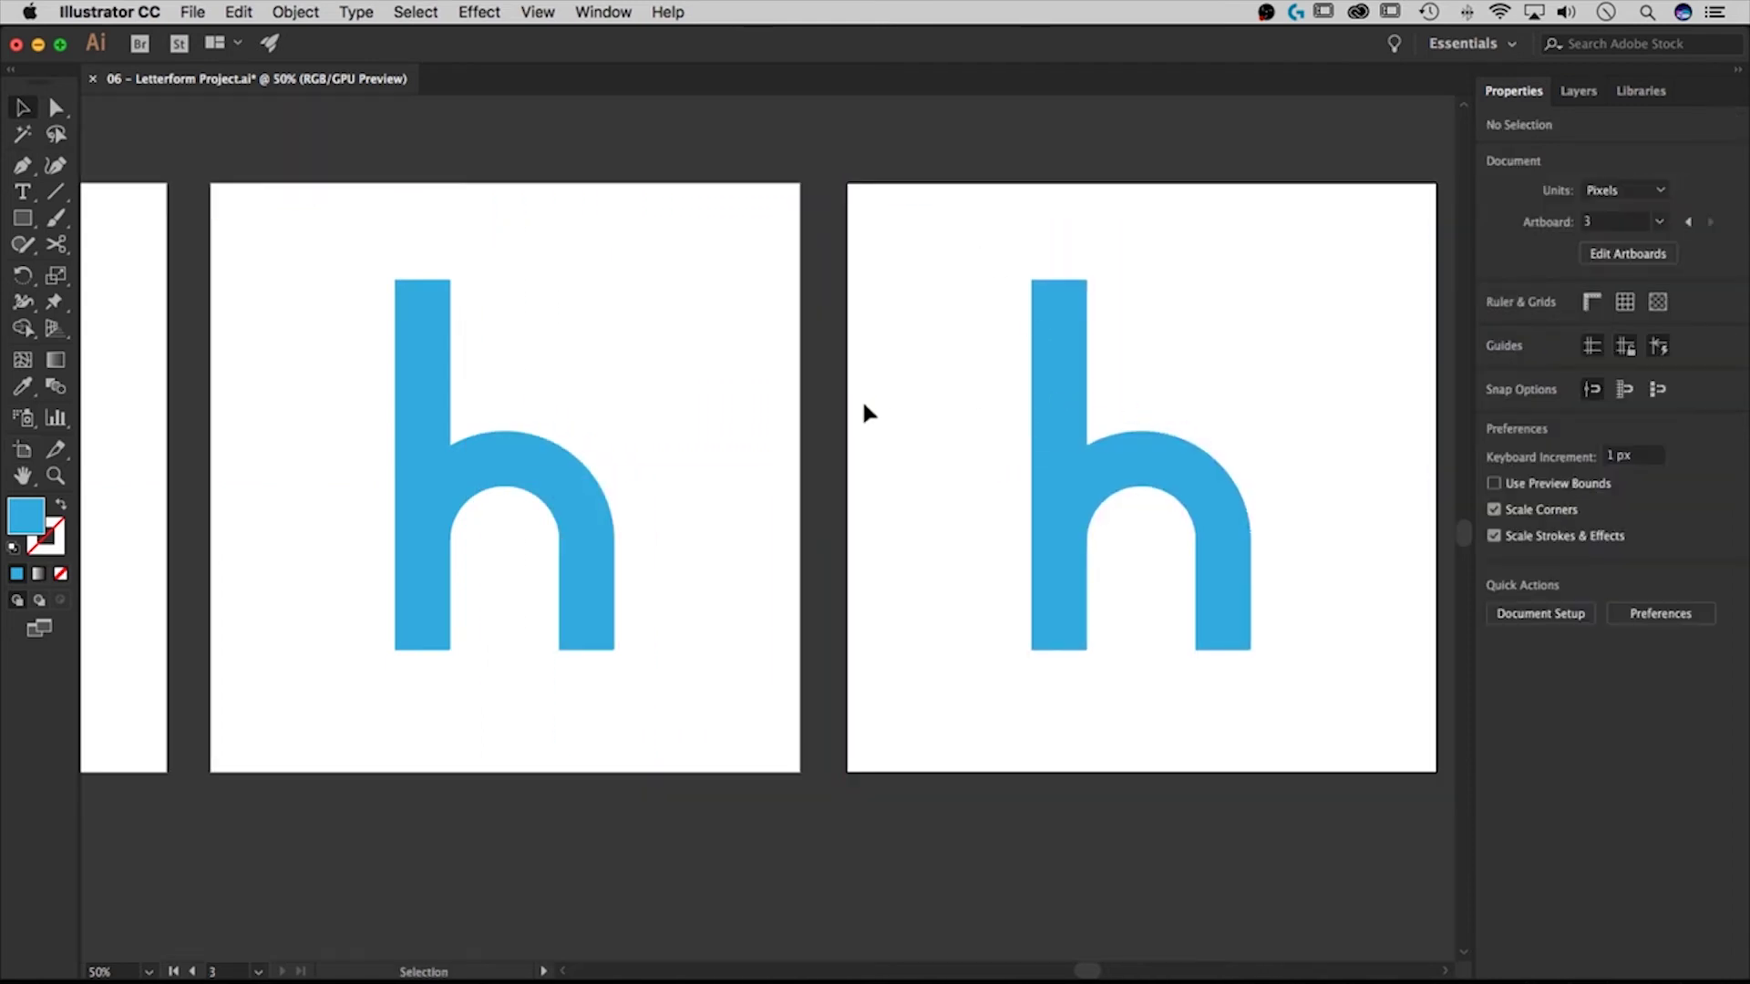
- Select the copied h's stem-top anchors and round them to a 50 px corner radius
{"action": "scroll", "coordinate": [1144, 363], "scroll_direction": "right", "scroll_amount": 2}
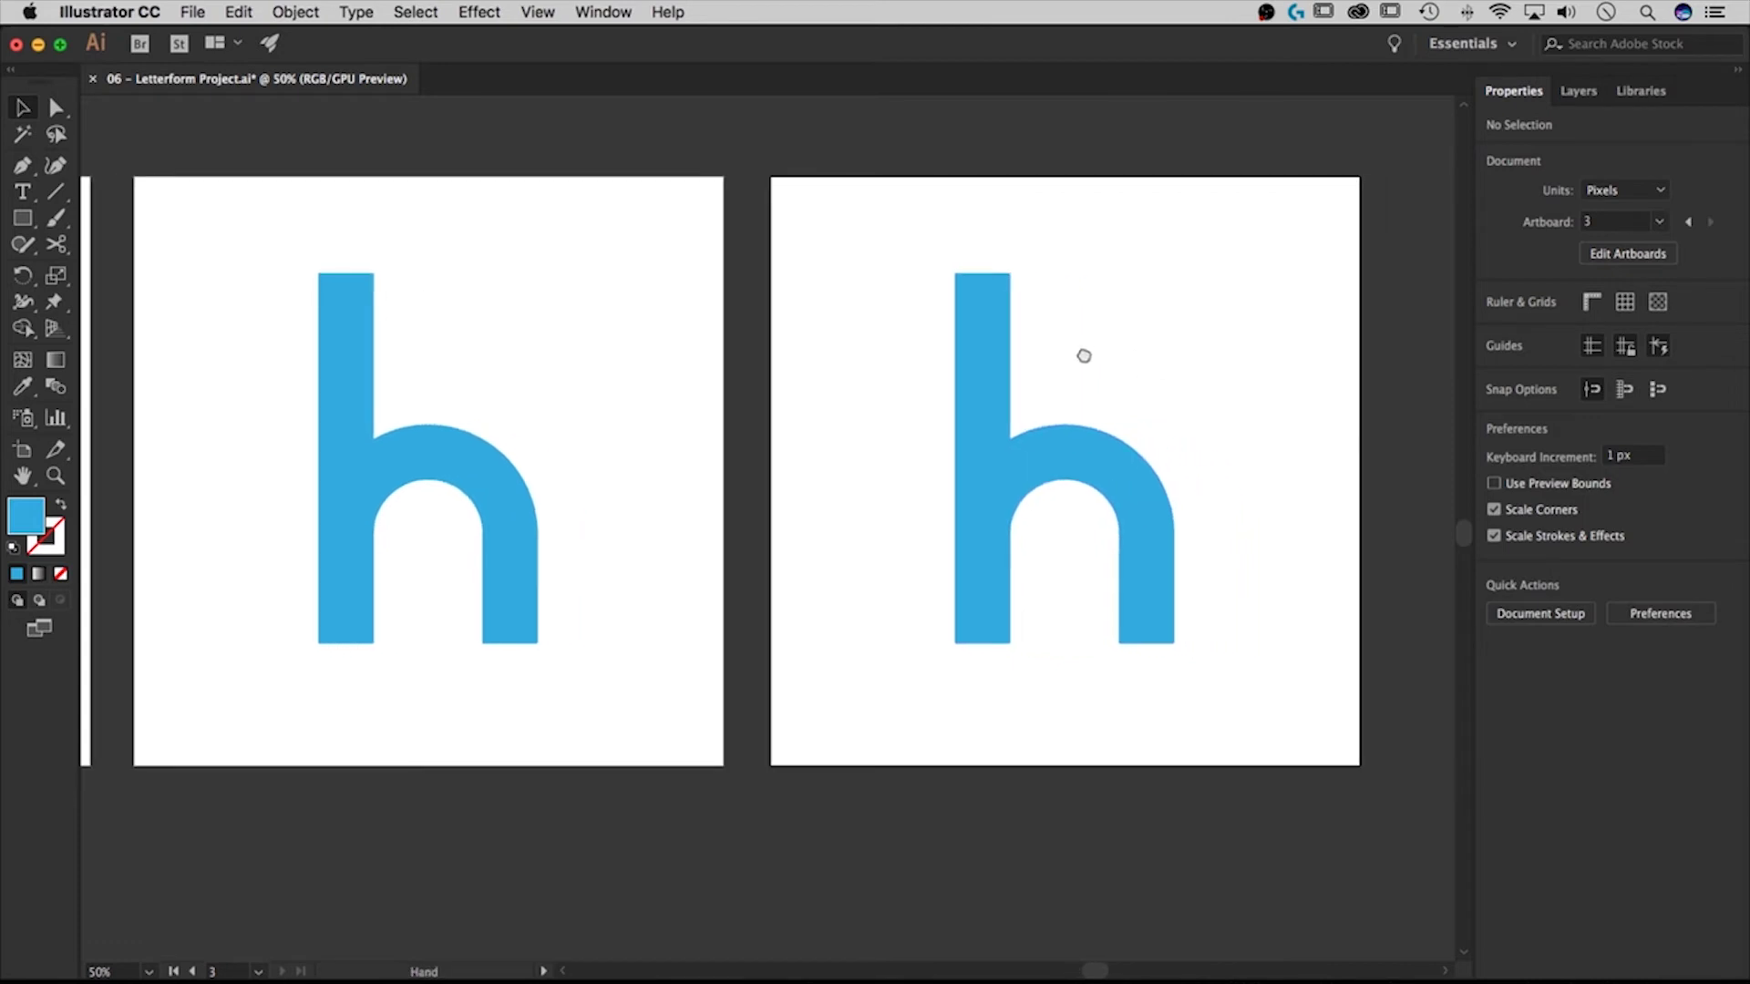
{"action": "left_click", "coordinate": [980, 371]}
{"action": "key", "text": "a"}
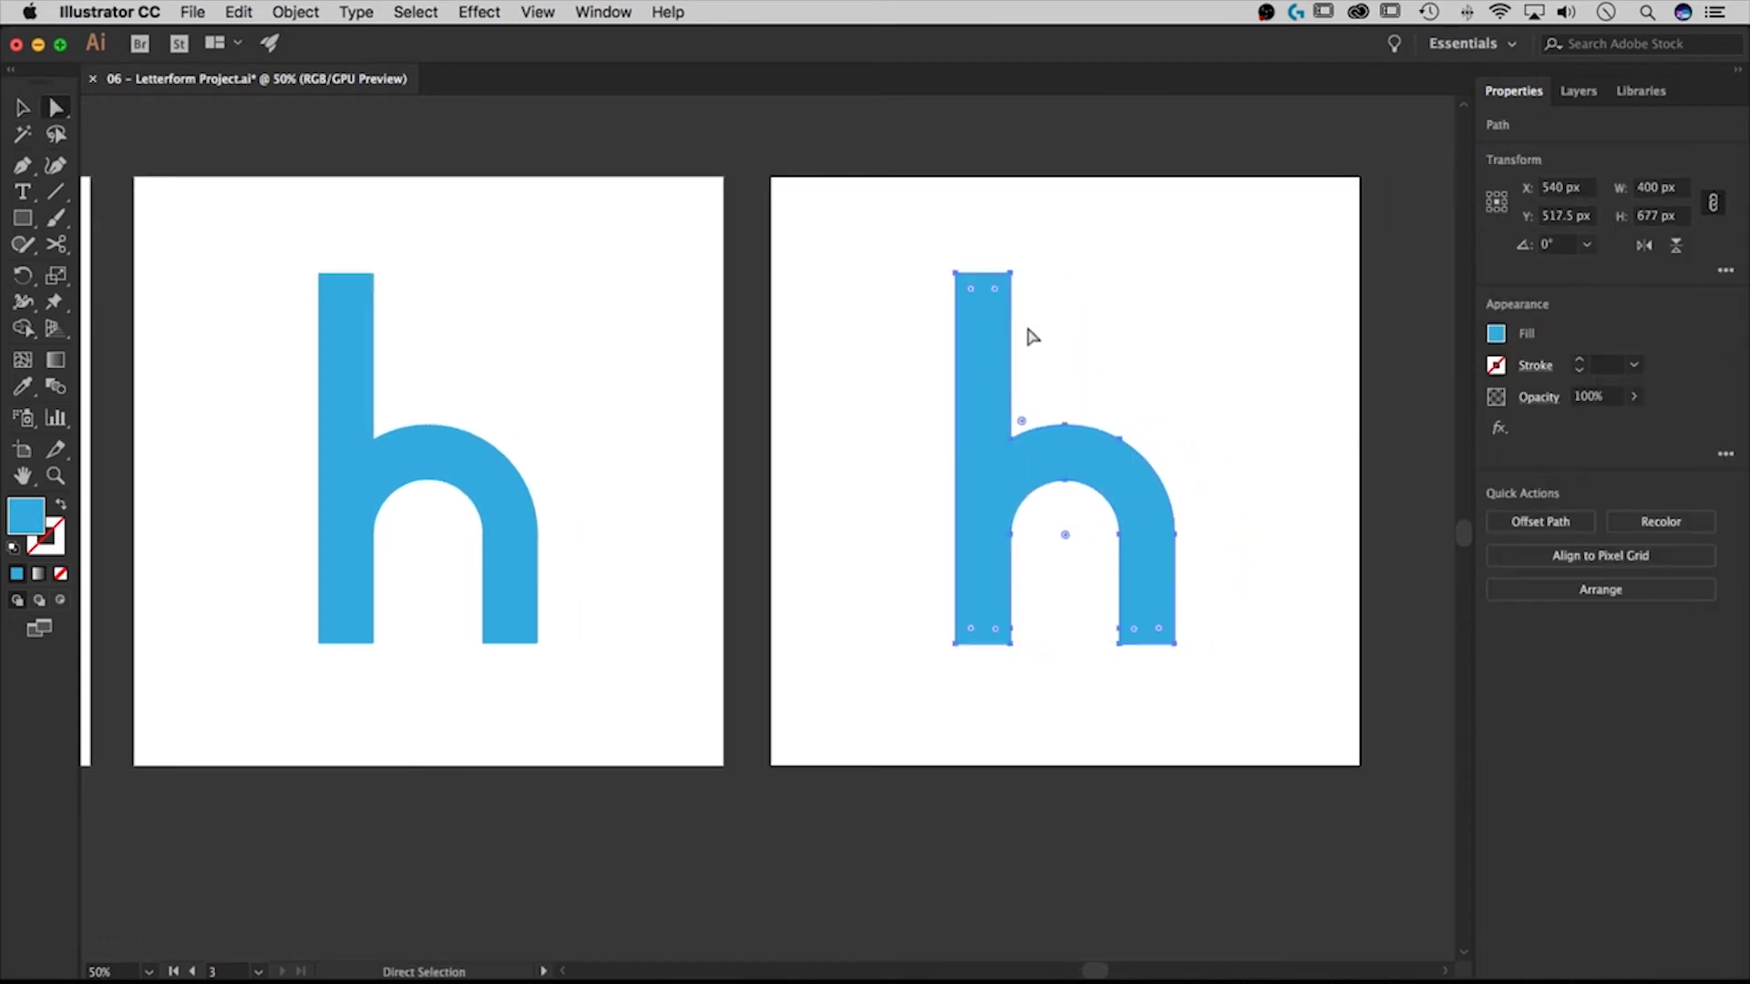
{"action": "left_click_drag", "start_coordinate": [1062, 235], "coordinate": [977, 325]}
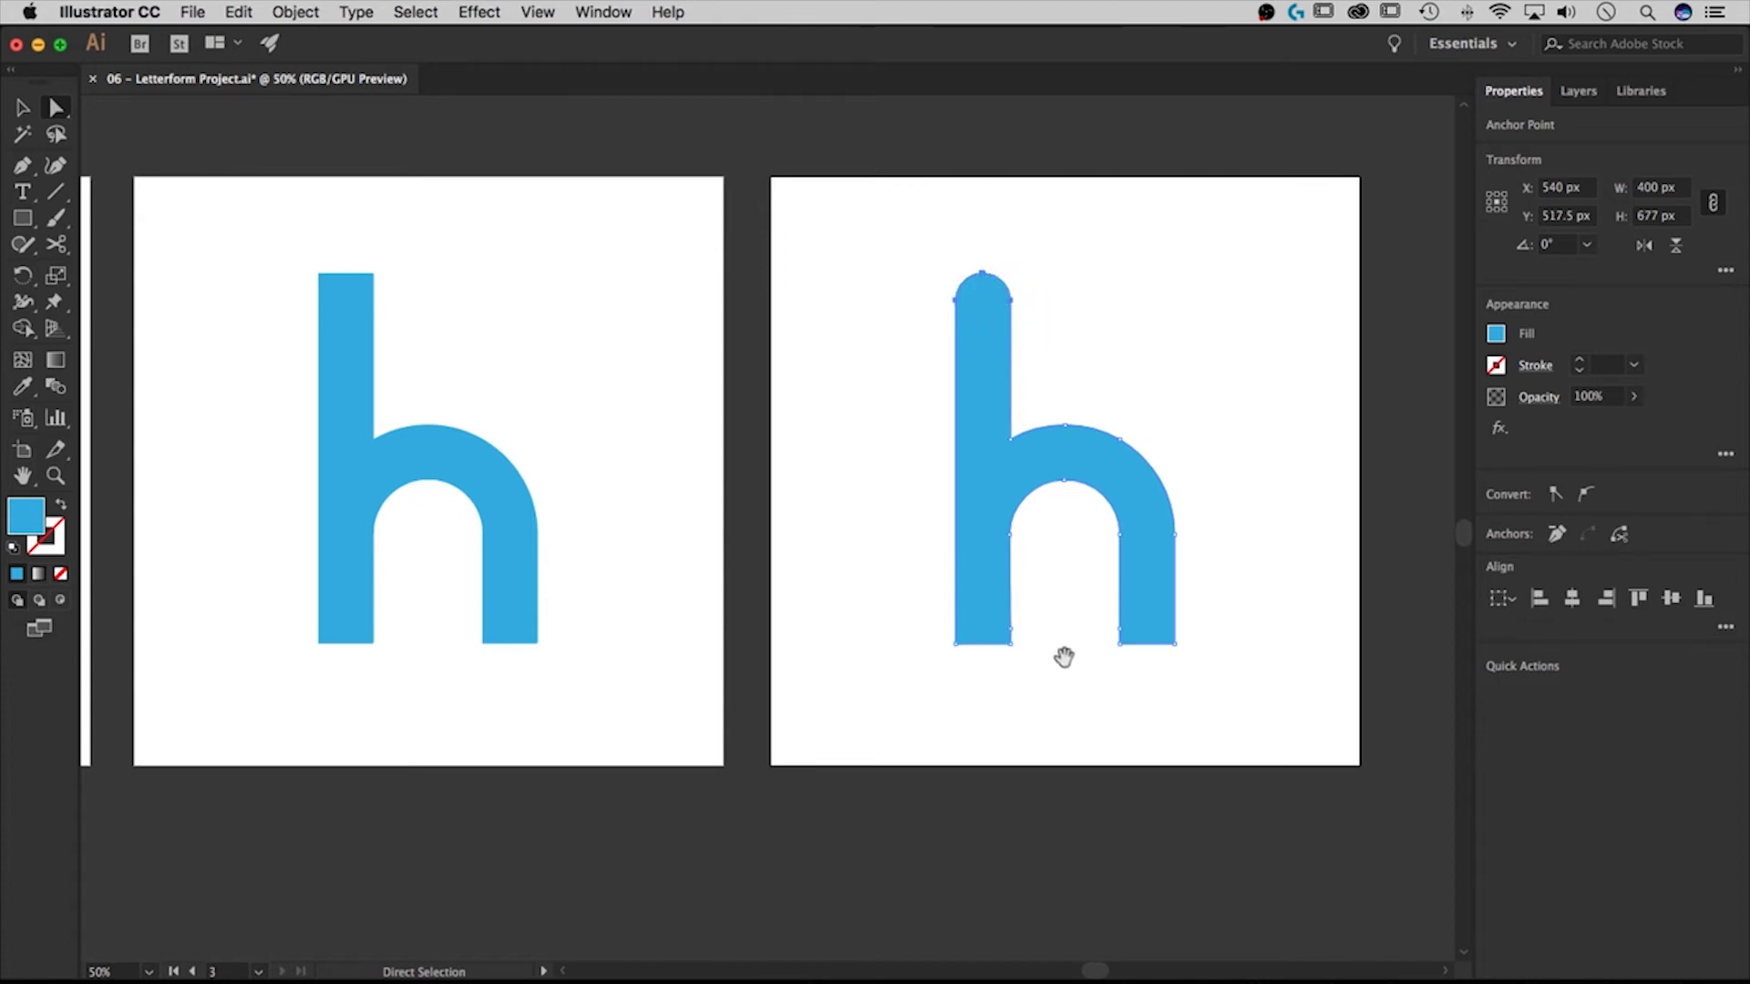
- Zoom to the third h's legs and delete the extra lower inner anchor on each leg
{"action": "key", "text": "super+equal"}
{"action": "key", "text": "super+equal"}
{"action": "key", "text": "super+equal"}
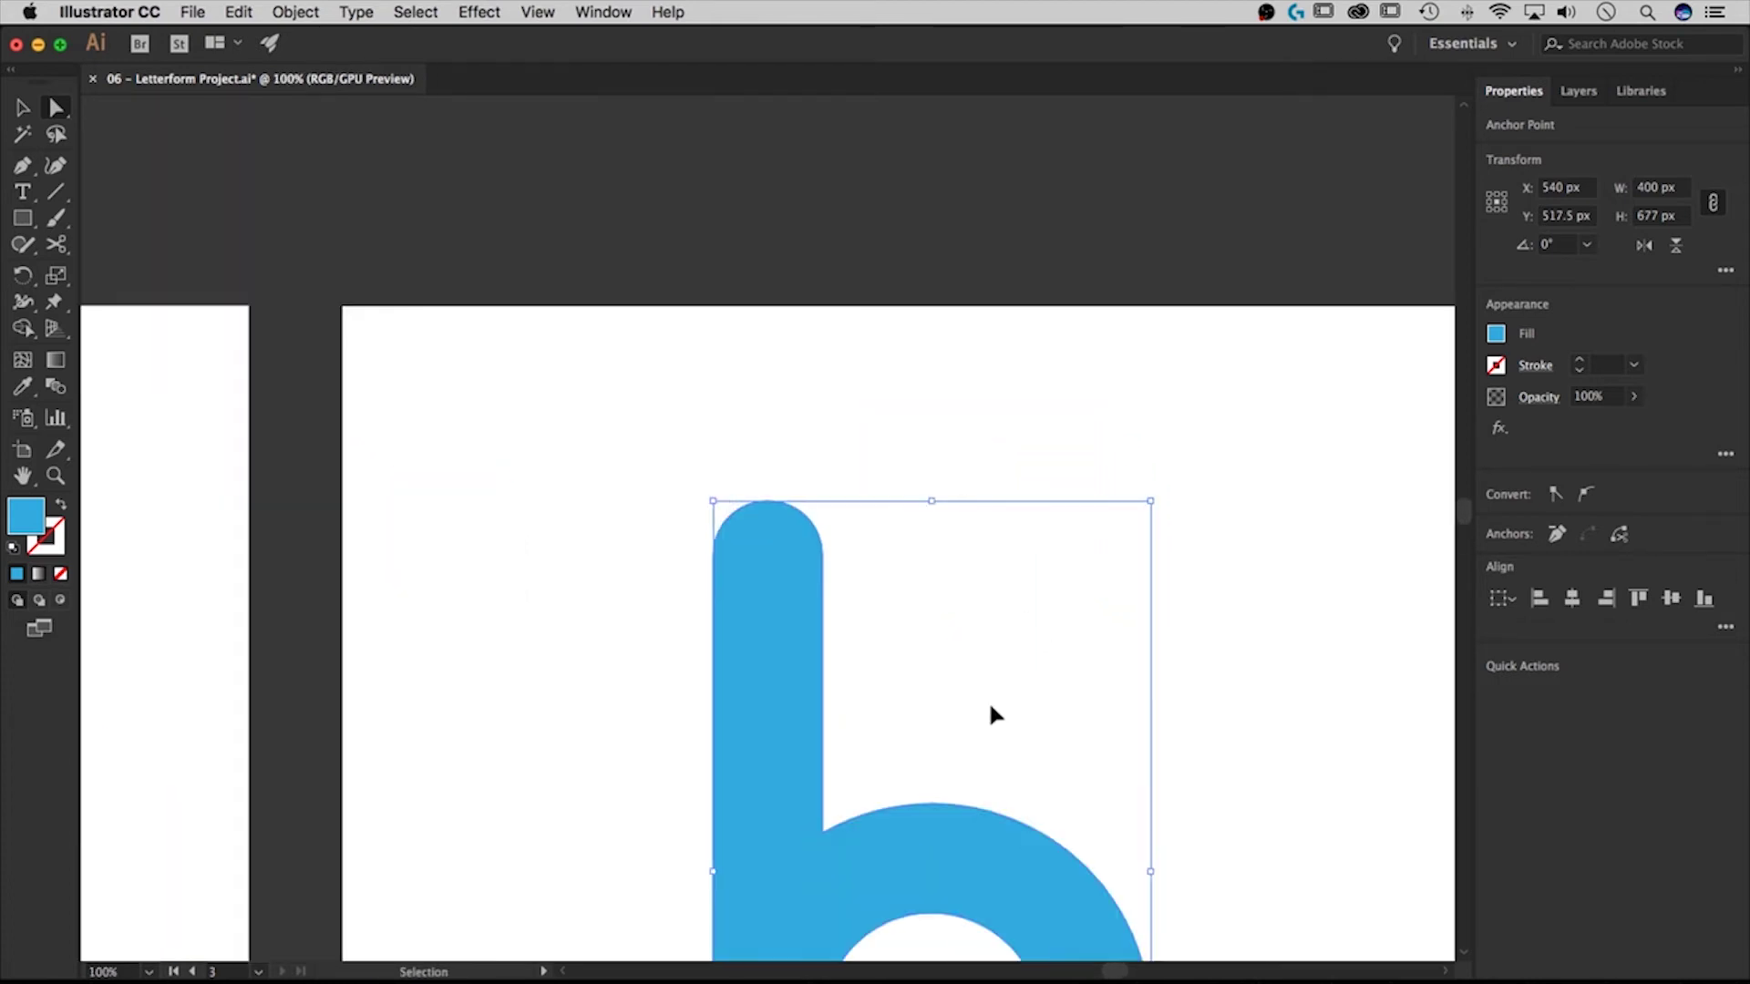
{"action": "left_click_drag", "start_coordinate": [942, 840], "coordinate": [925, 230]}
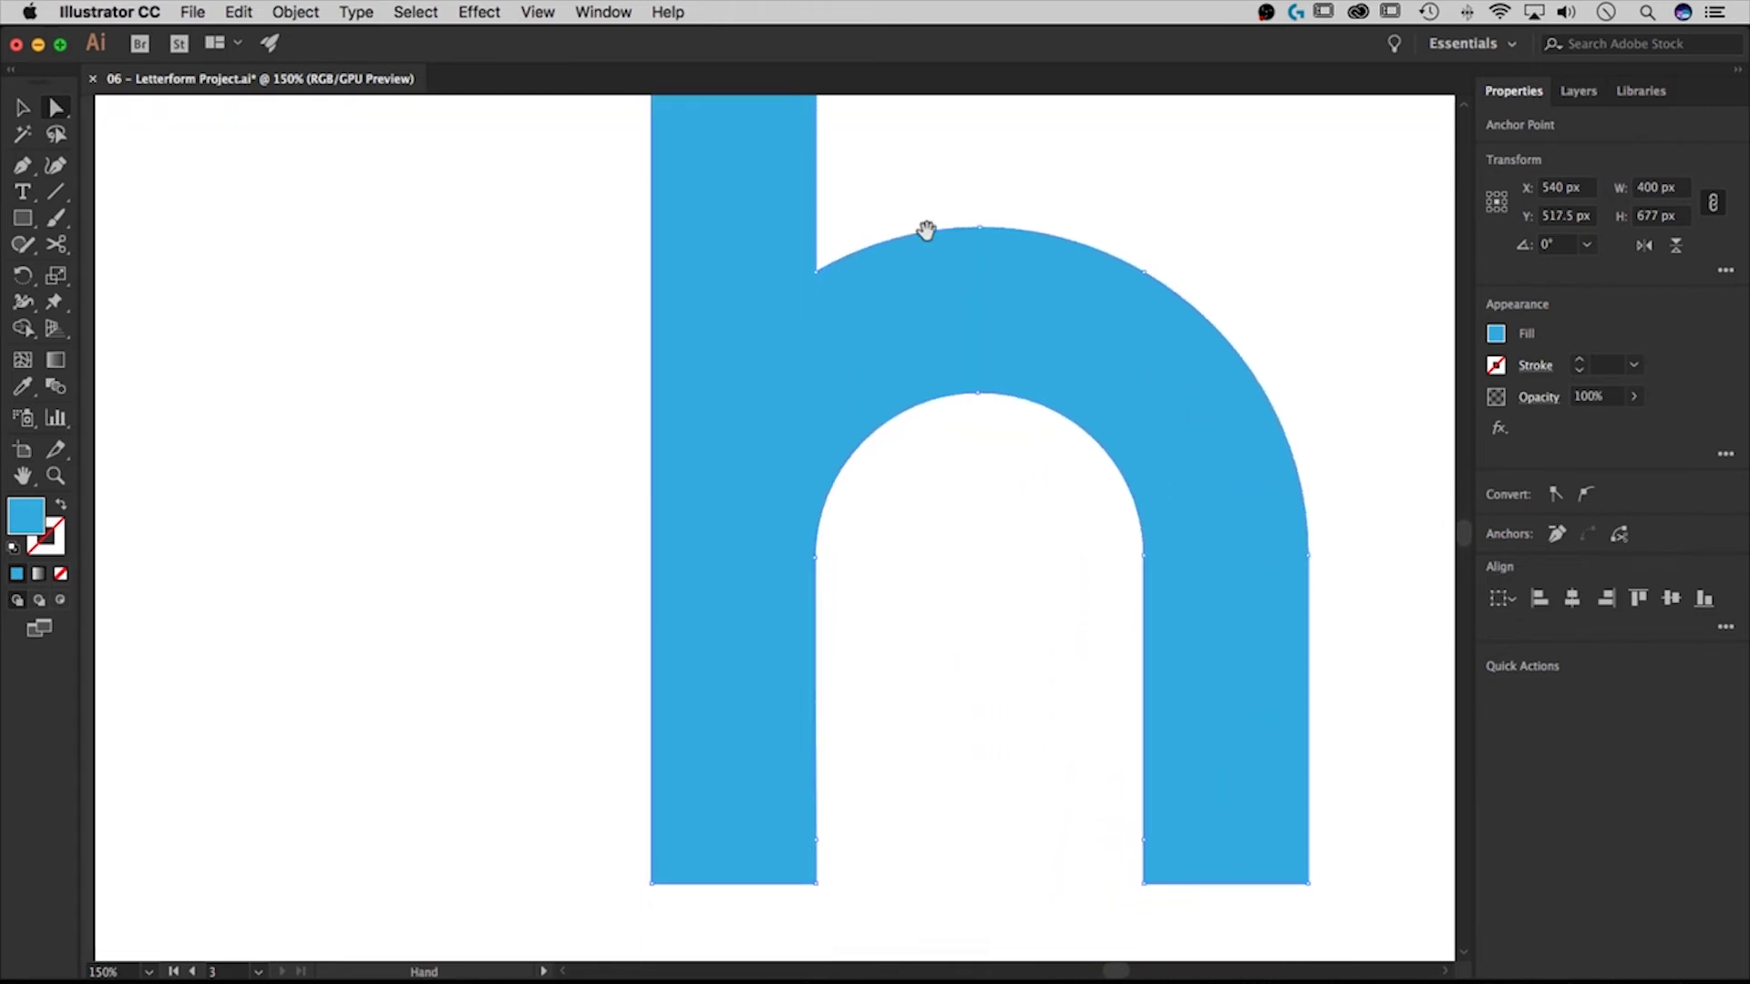
{"action": "left_click_drag", "start_coordinate": [914, 715], "coordinate": [922, 437]}
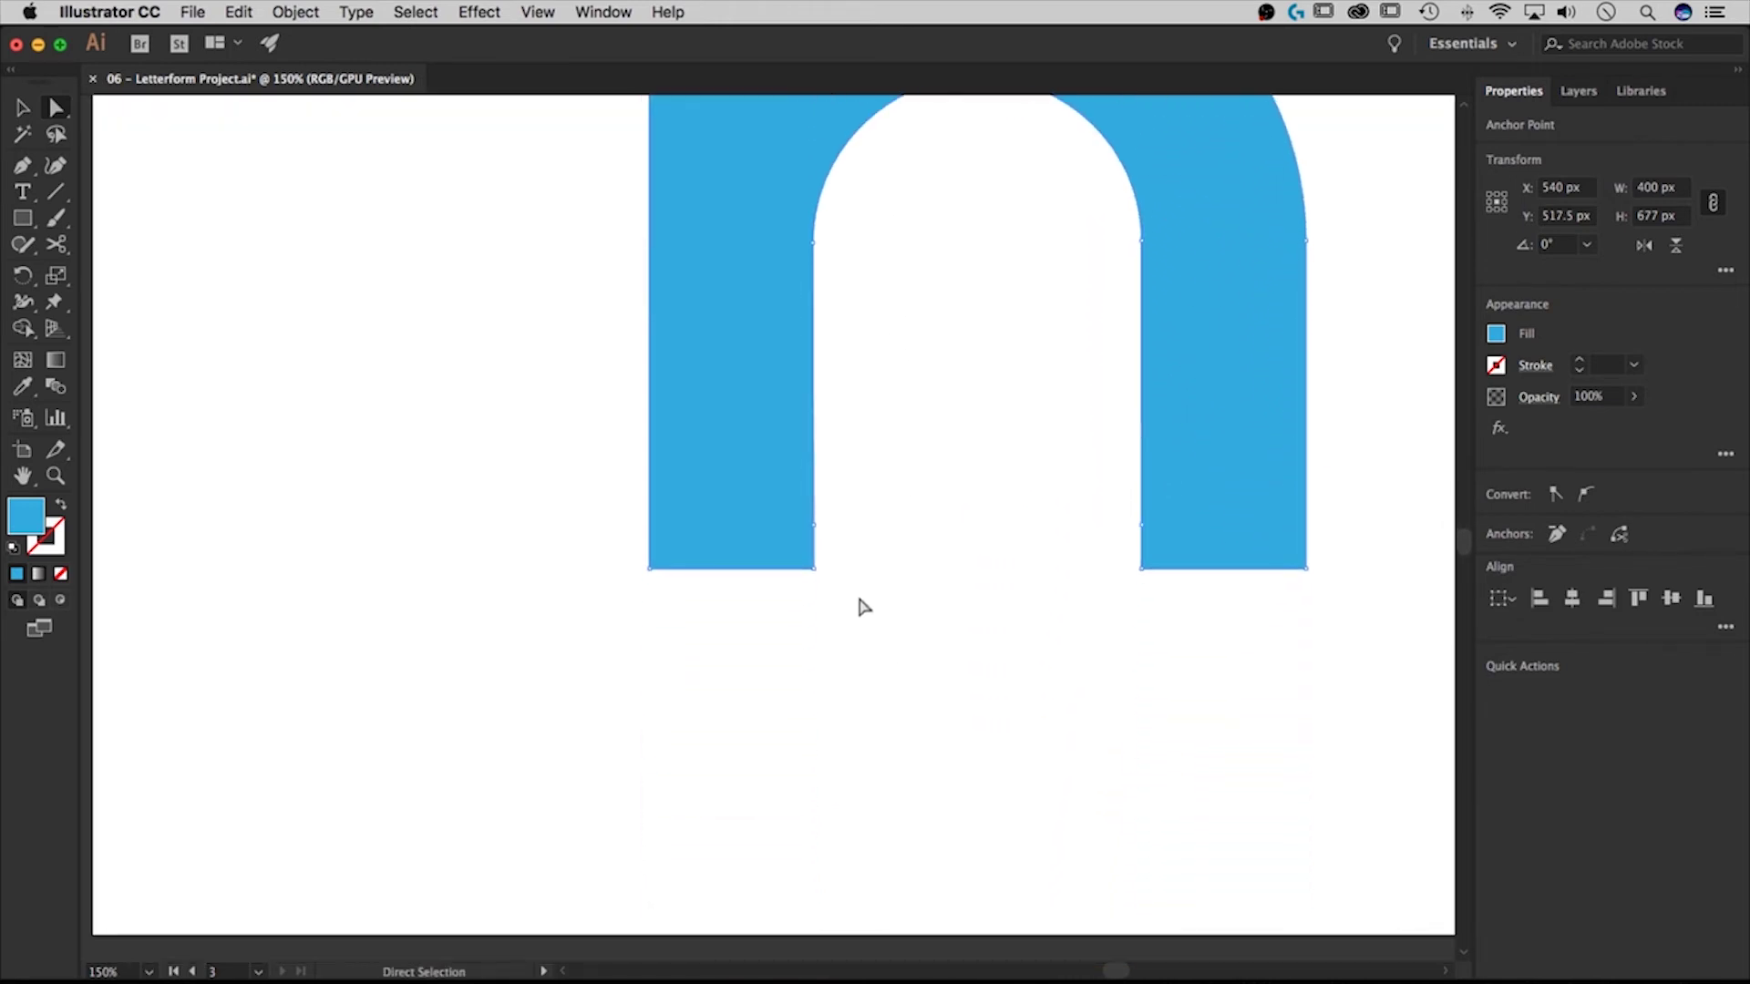
{"action": "left_click_drag", "start_coordinate": [856, 613], "coordinate": [631, 558]}
{"action": "left_click", "coordinate": [820, 531]}
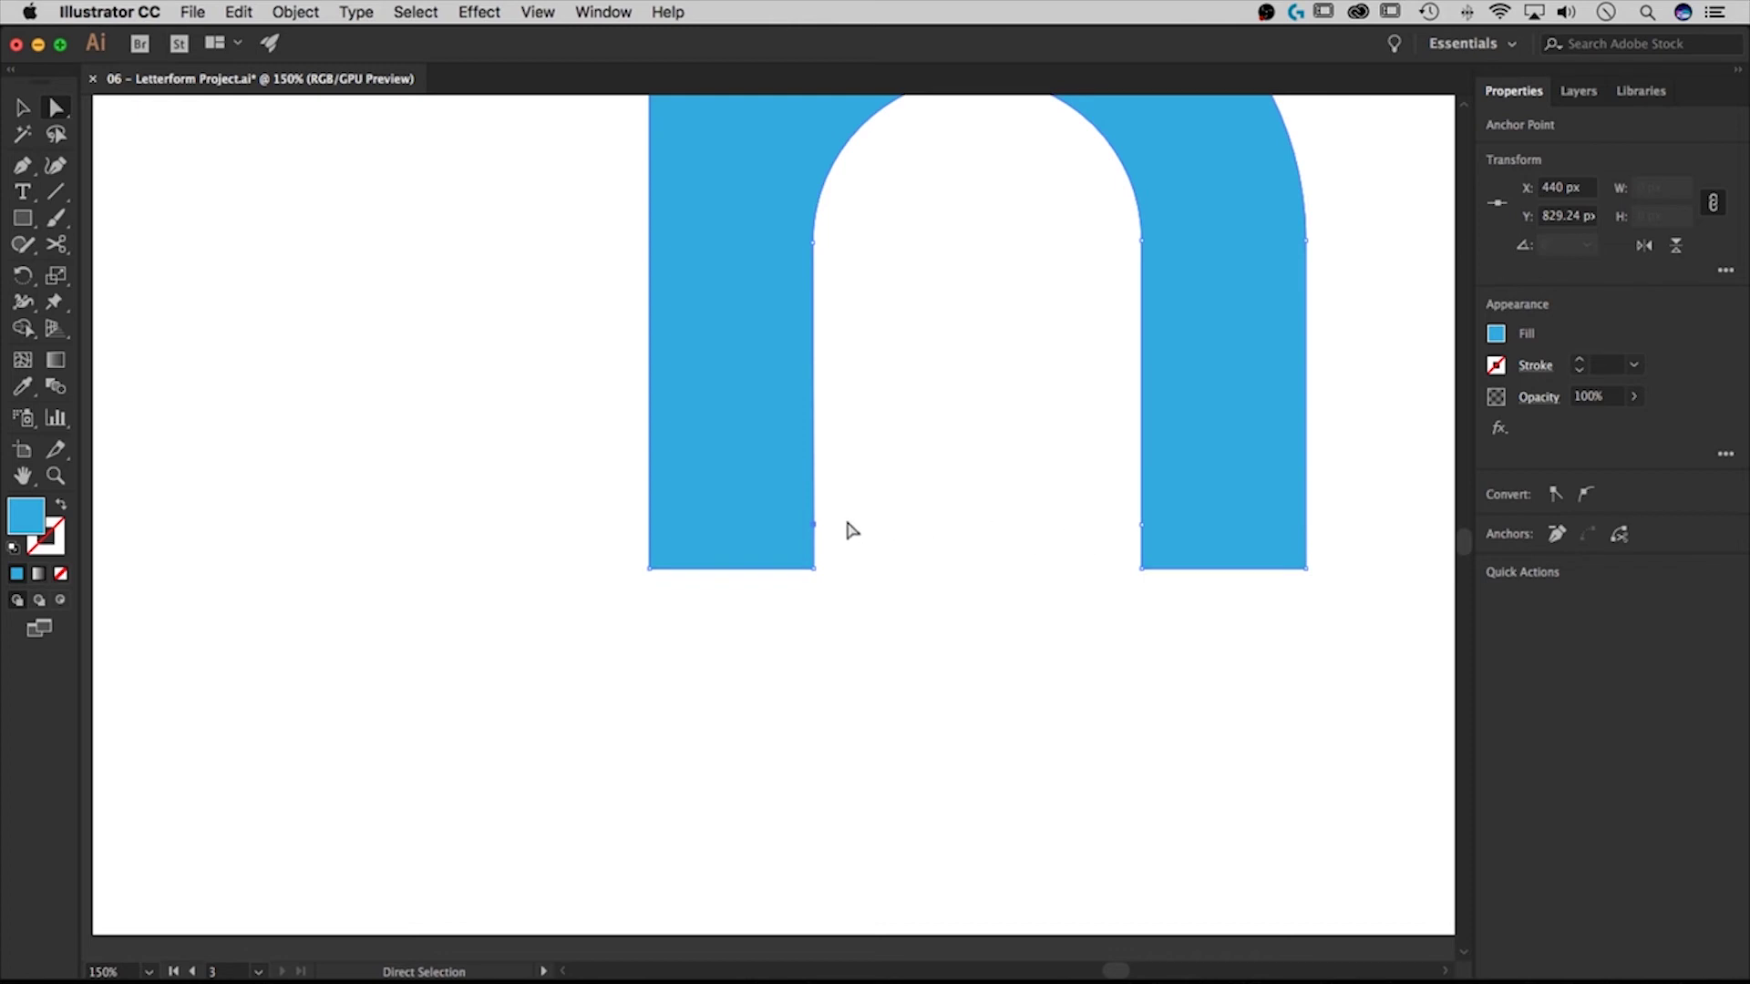
{"action": "left_click", "coordinate": [24, 166]}
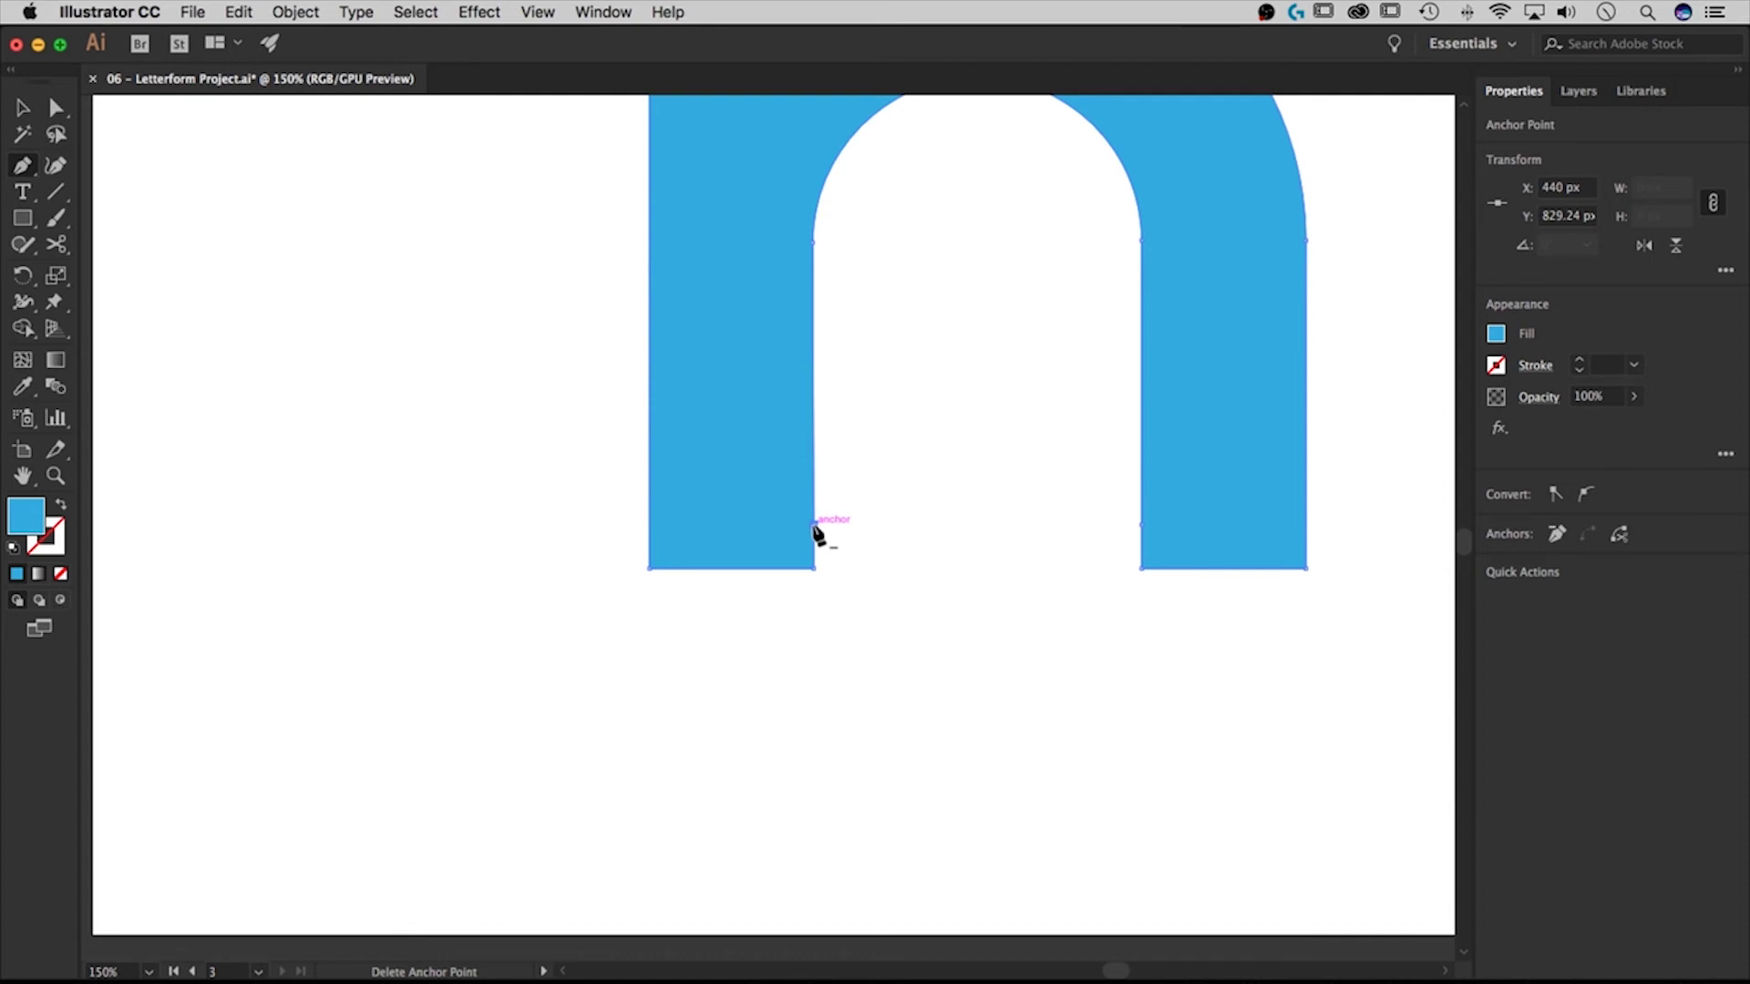
{"action": "left_click", "coordinate": [814, 527]}
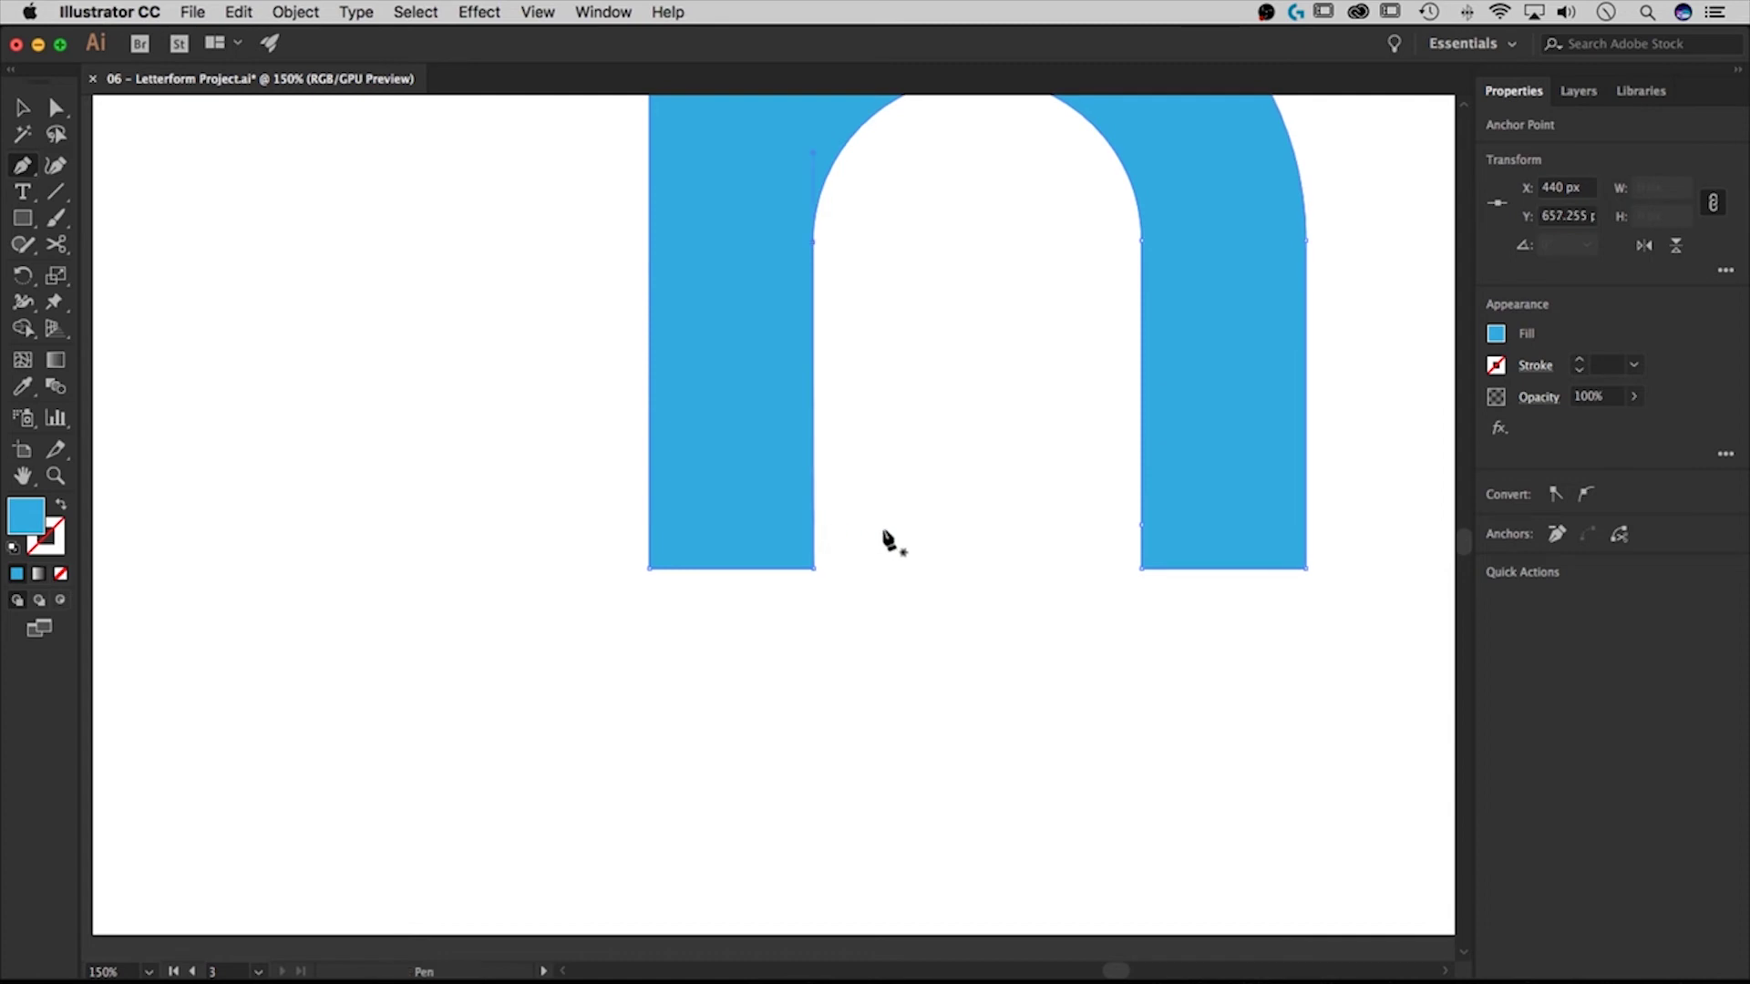
{"action": "left_click", "coordinate": [1142, 530]}
- Round the bottom corners of both legs to a 50 px radius
{"action": "left_click", "coordinate": [55, 109]}
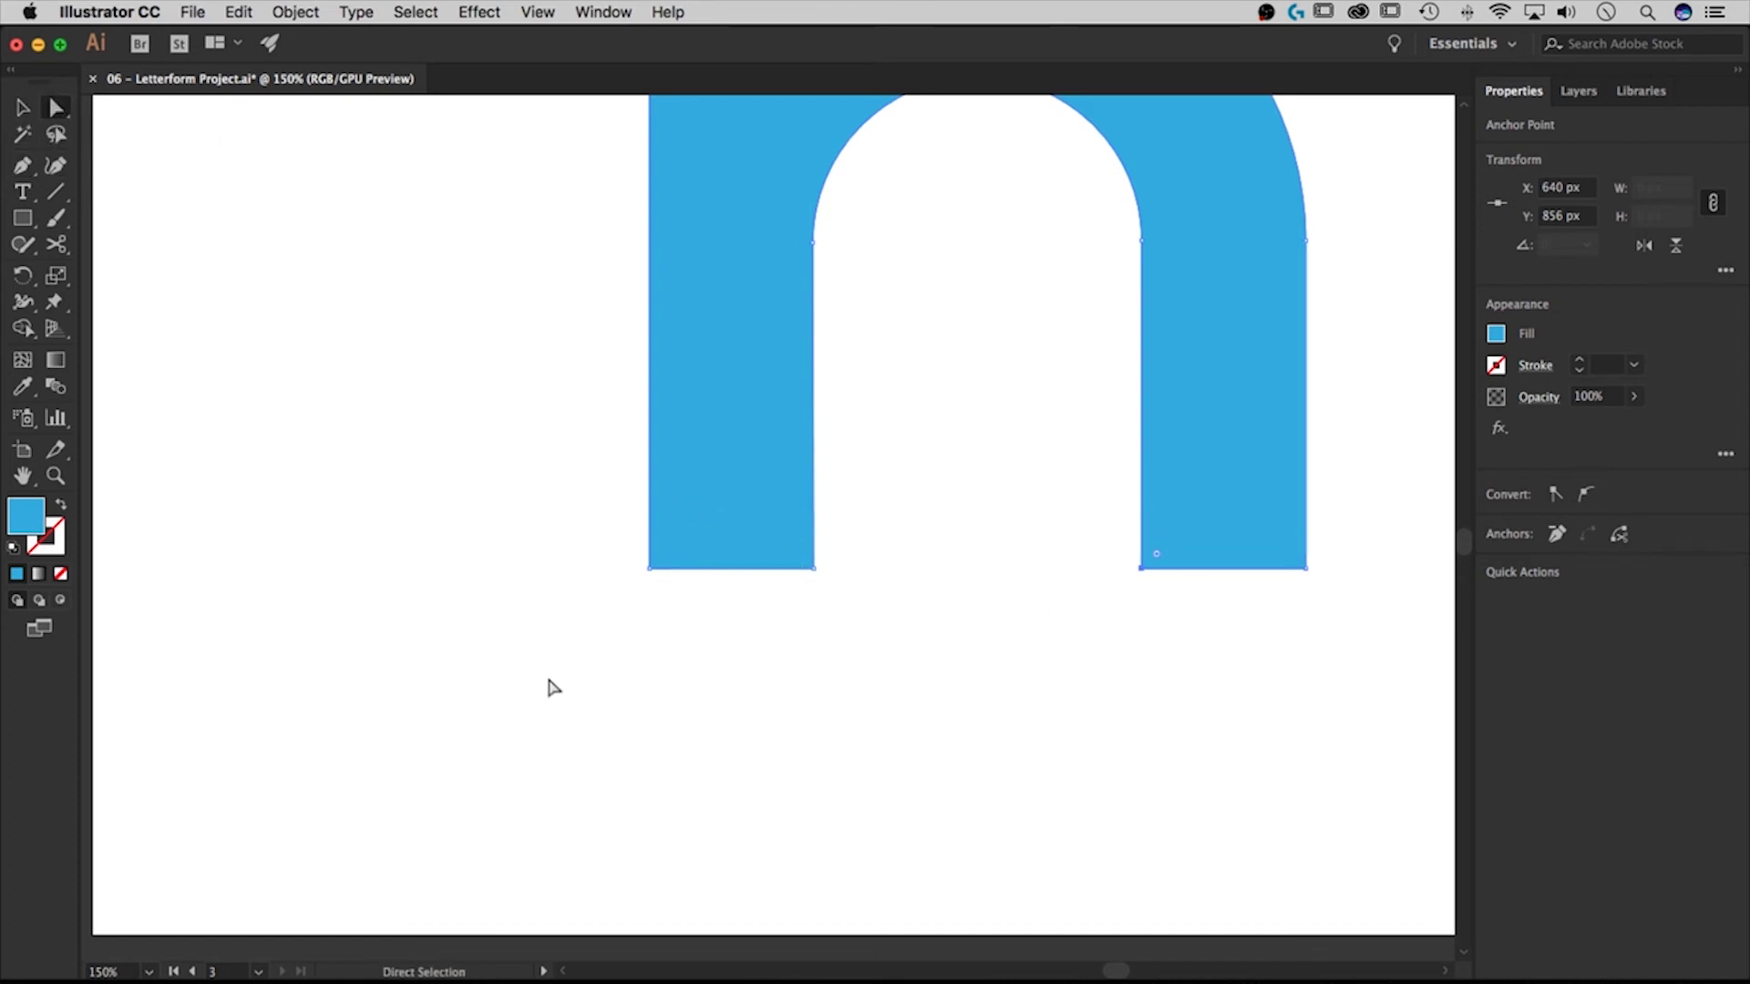
{"action": "left_click_drag", "start_coordinate": [548, 679], "coordinate": [1386, 547]}
{"action": "left_click_drag", "start_coordinate": [1158, 554], "coordinate": [1256, 463]}
- Deselect the fully rounded h and zoom out to see the artboards
{"action": "key", "text": "super+minus"}
{"action": "key", "text": "super+minus"}
{"action": "key", "text": "super+minus"}
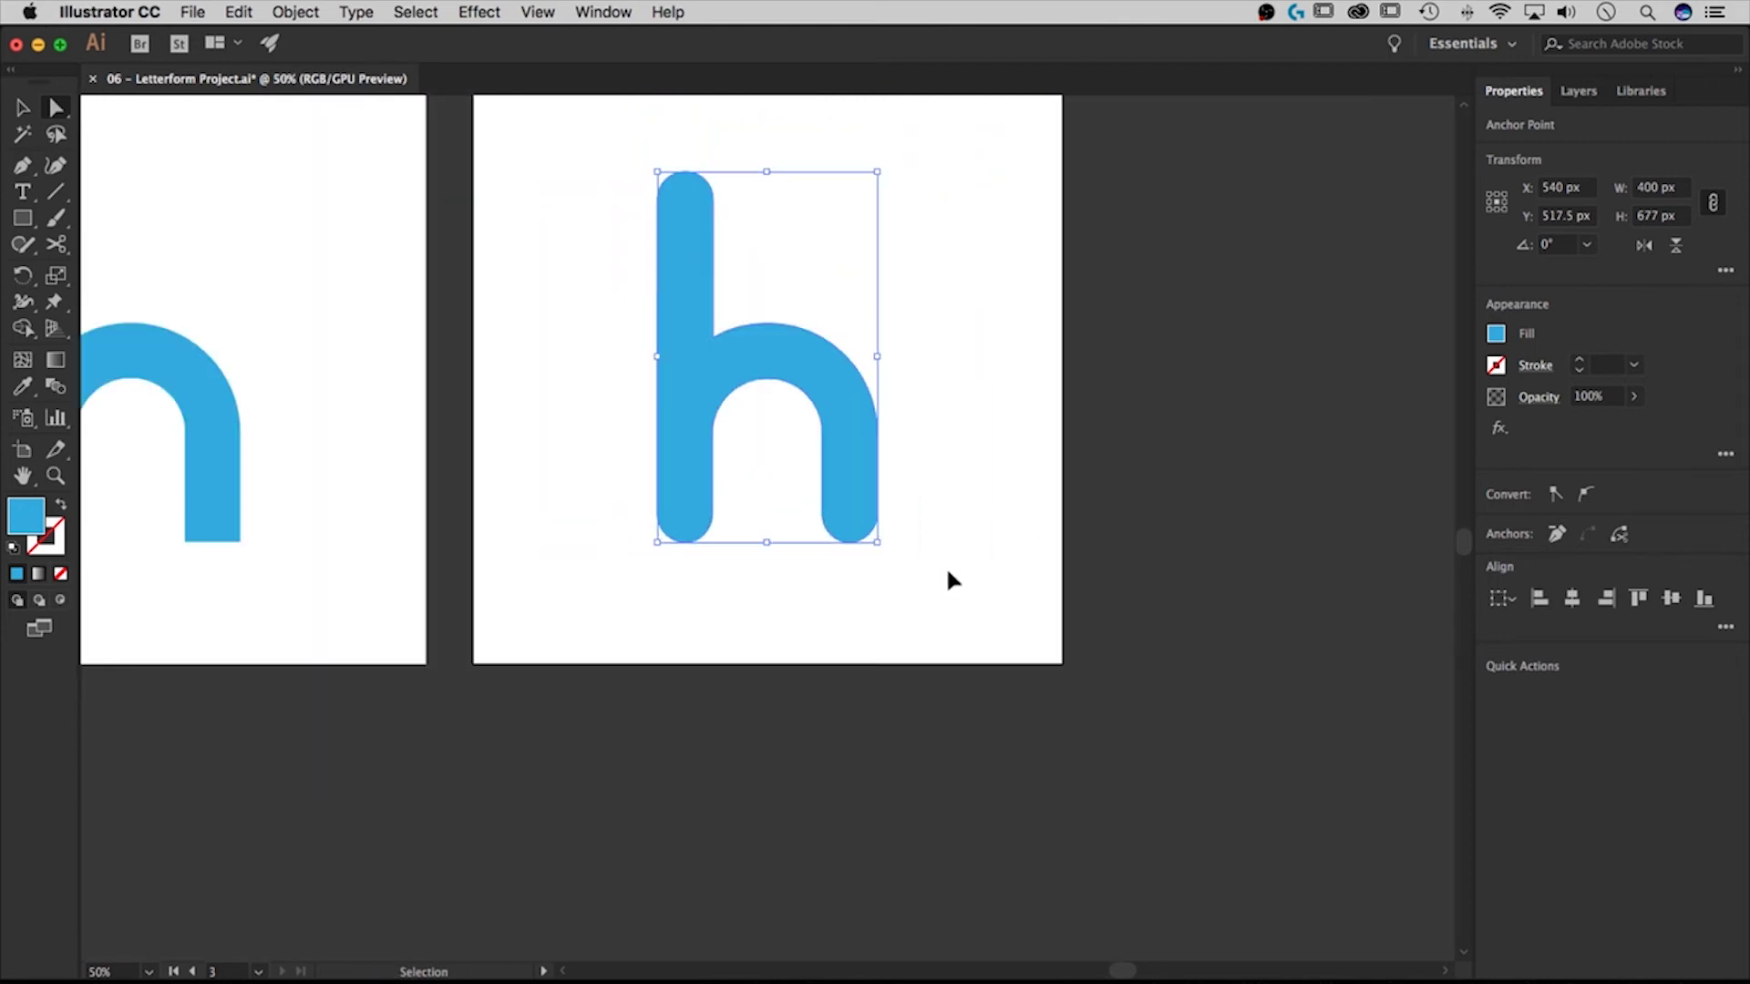
{"action": "scroll", "coordinate": [718, 632], "scroll_direction": "left", "scroll_amount": 5}
{"action": "key", "text": "v"}
{"action": "left_click", "coordinate": [1327, 583]}
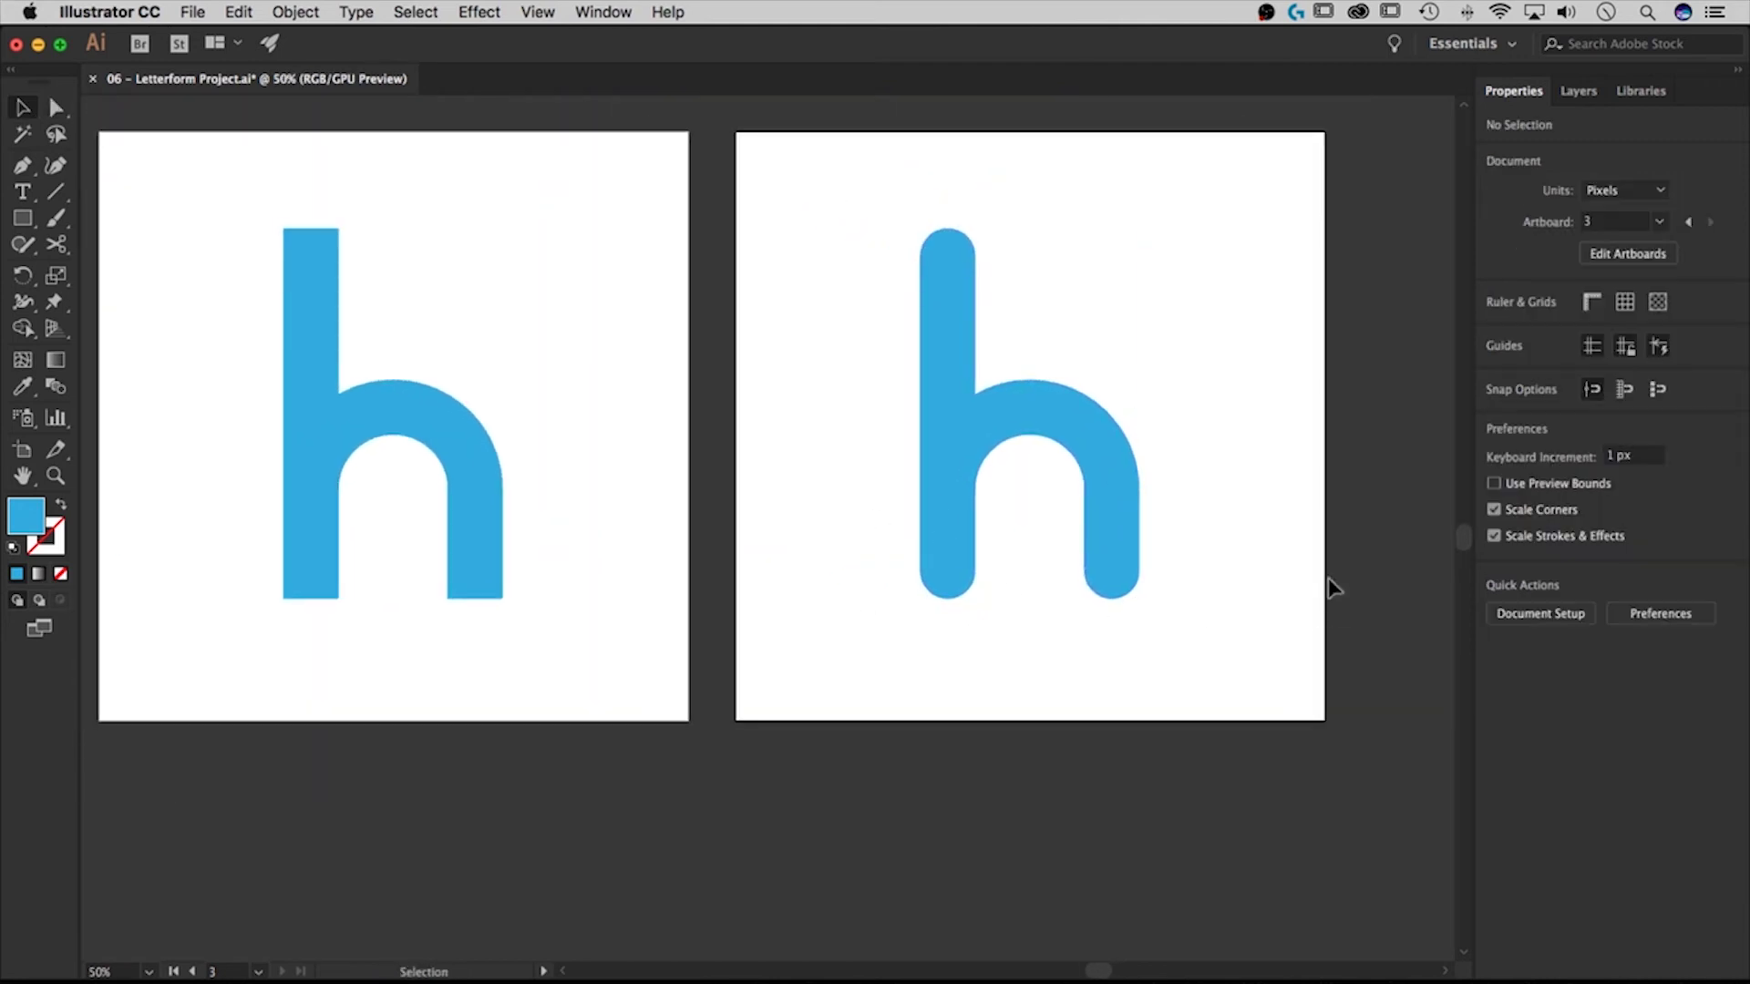
{"action": "scroll", "coordinate": [800, 242], "scroll_direction": "left", "scroll_amount": 3}
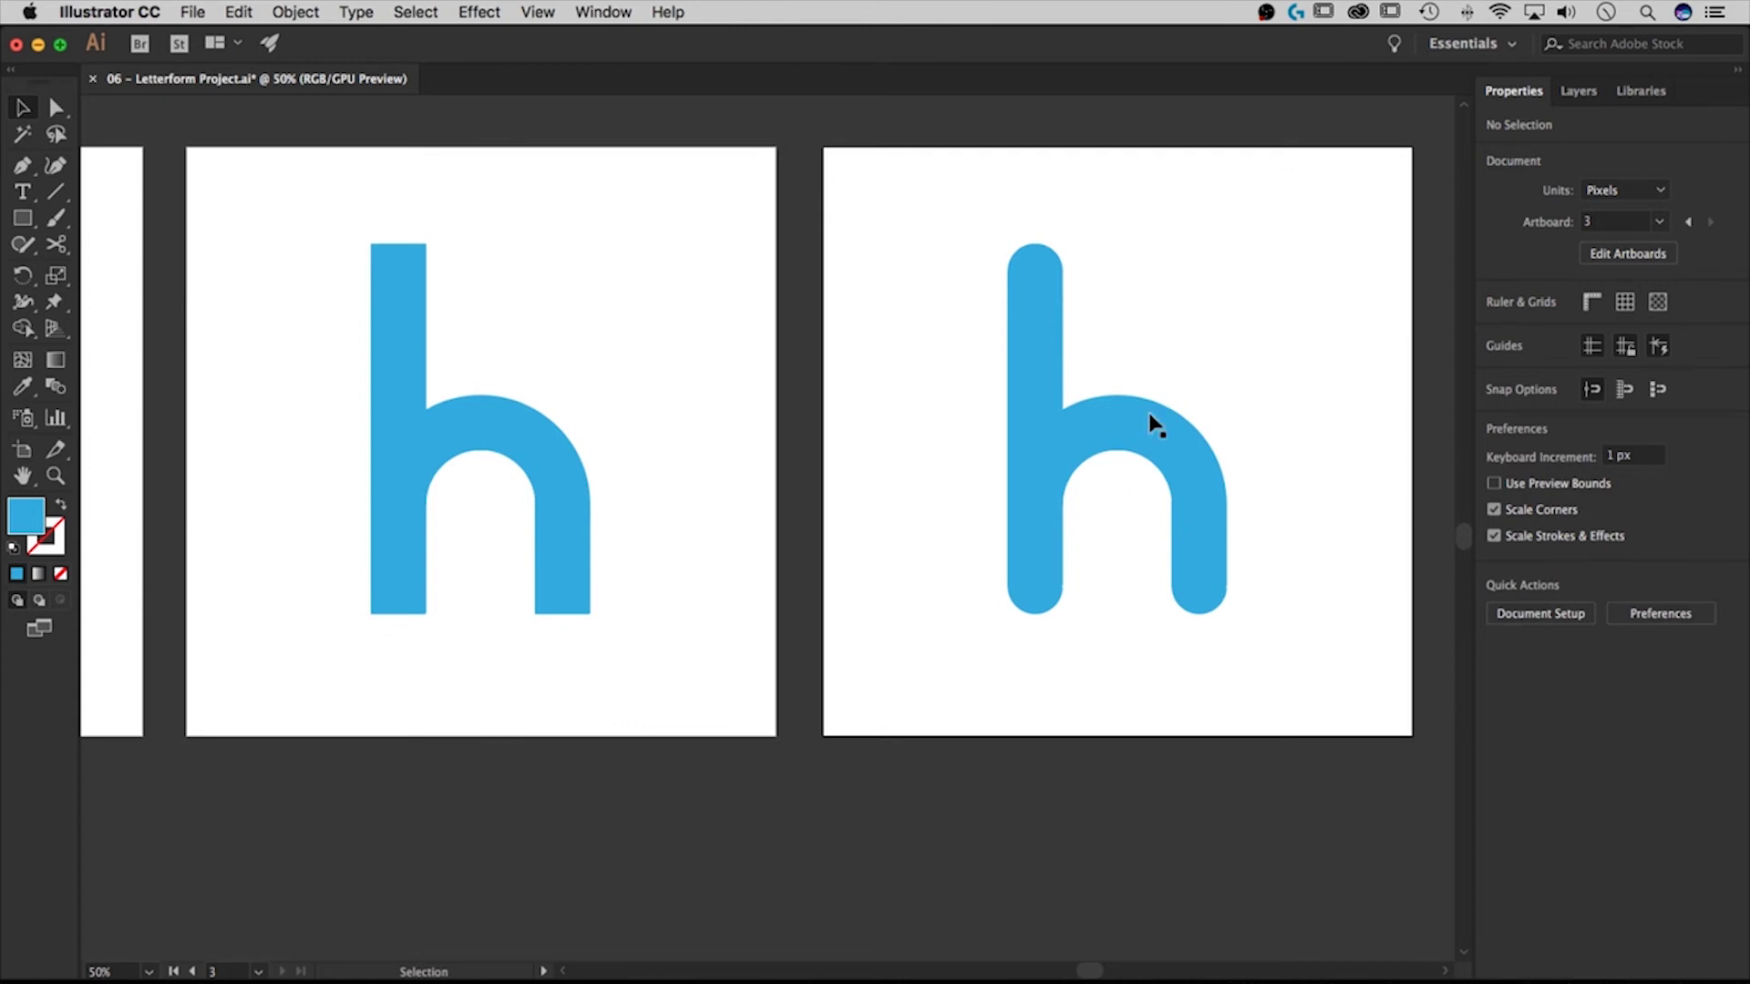
{"action": "key", "text": "super+minus"}
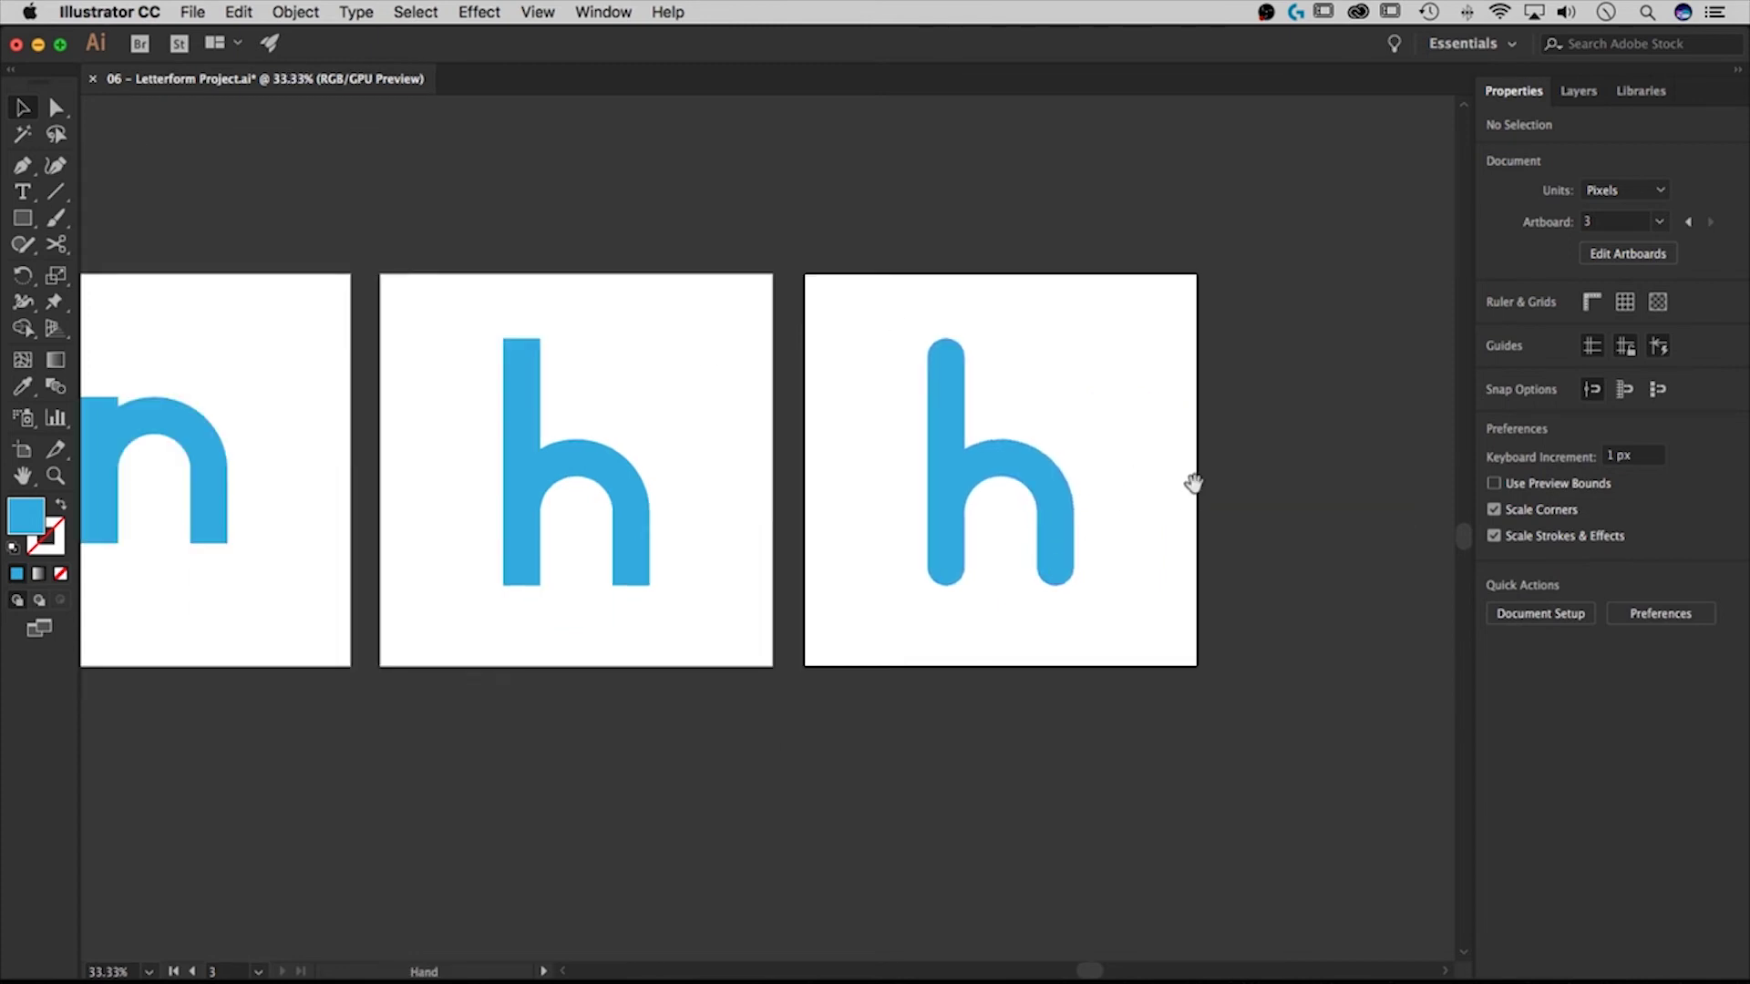
- Duplicate artboard 3 directly below it as 'Artboard 1 copy 3', carrying the rounded h
{"action": "left_click_drag", "start_coordinate": [1192, 480], "coordinate": [1065, 490]}
{"action": "left_click", "coordinate": [1654, 255]}
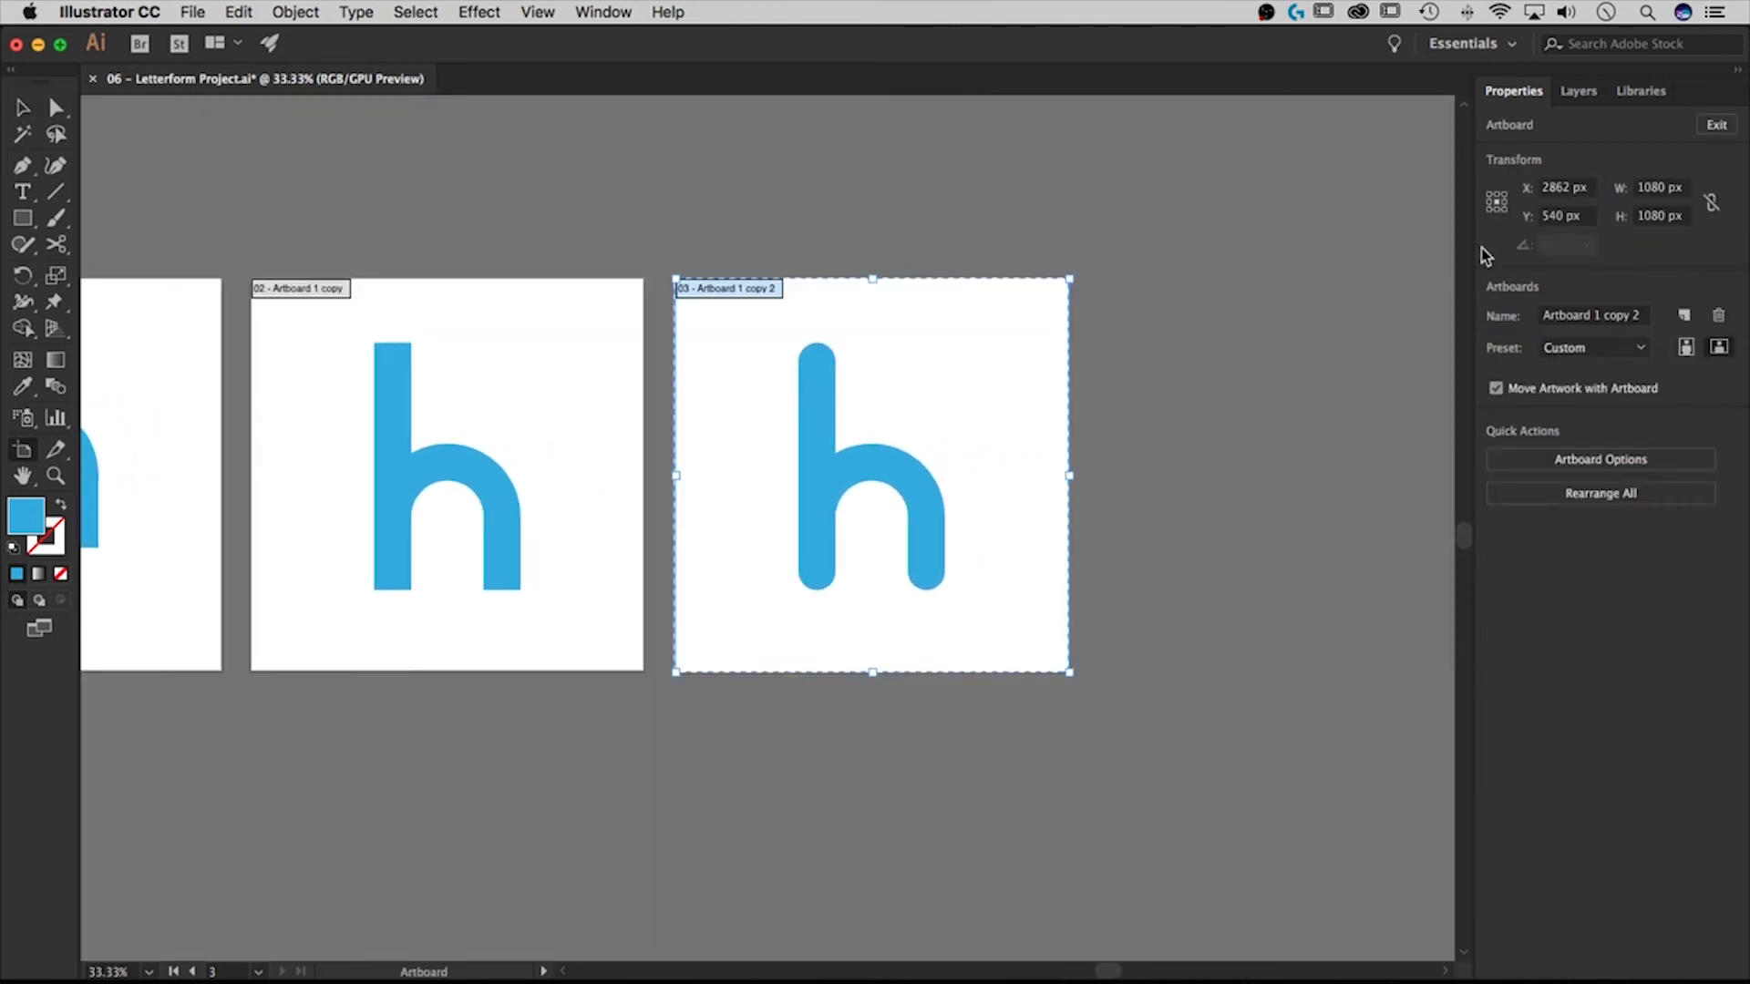
{"action": "left_click_drag", "start_coordinate": [859, 410], "coordinate": [1135, 273]}
{"action": "left_click_drag", "start_coordinate": [1191, 164], "coordinate": [1197, 596]}
{"action": "scroll", "coordinate": [1188, 586], "scroll_direction": "down", "scroll_amount": 1}
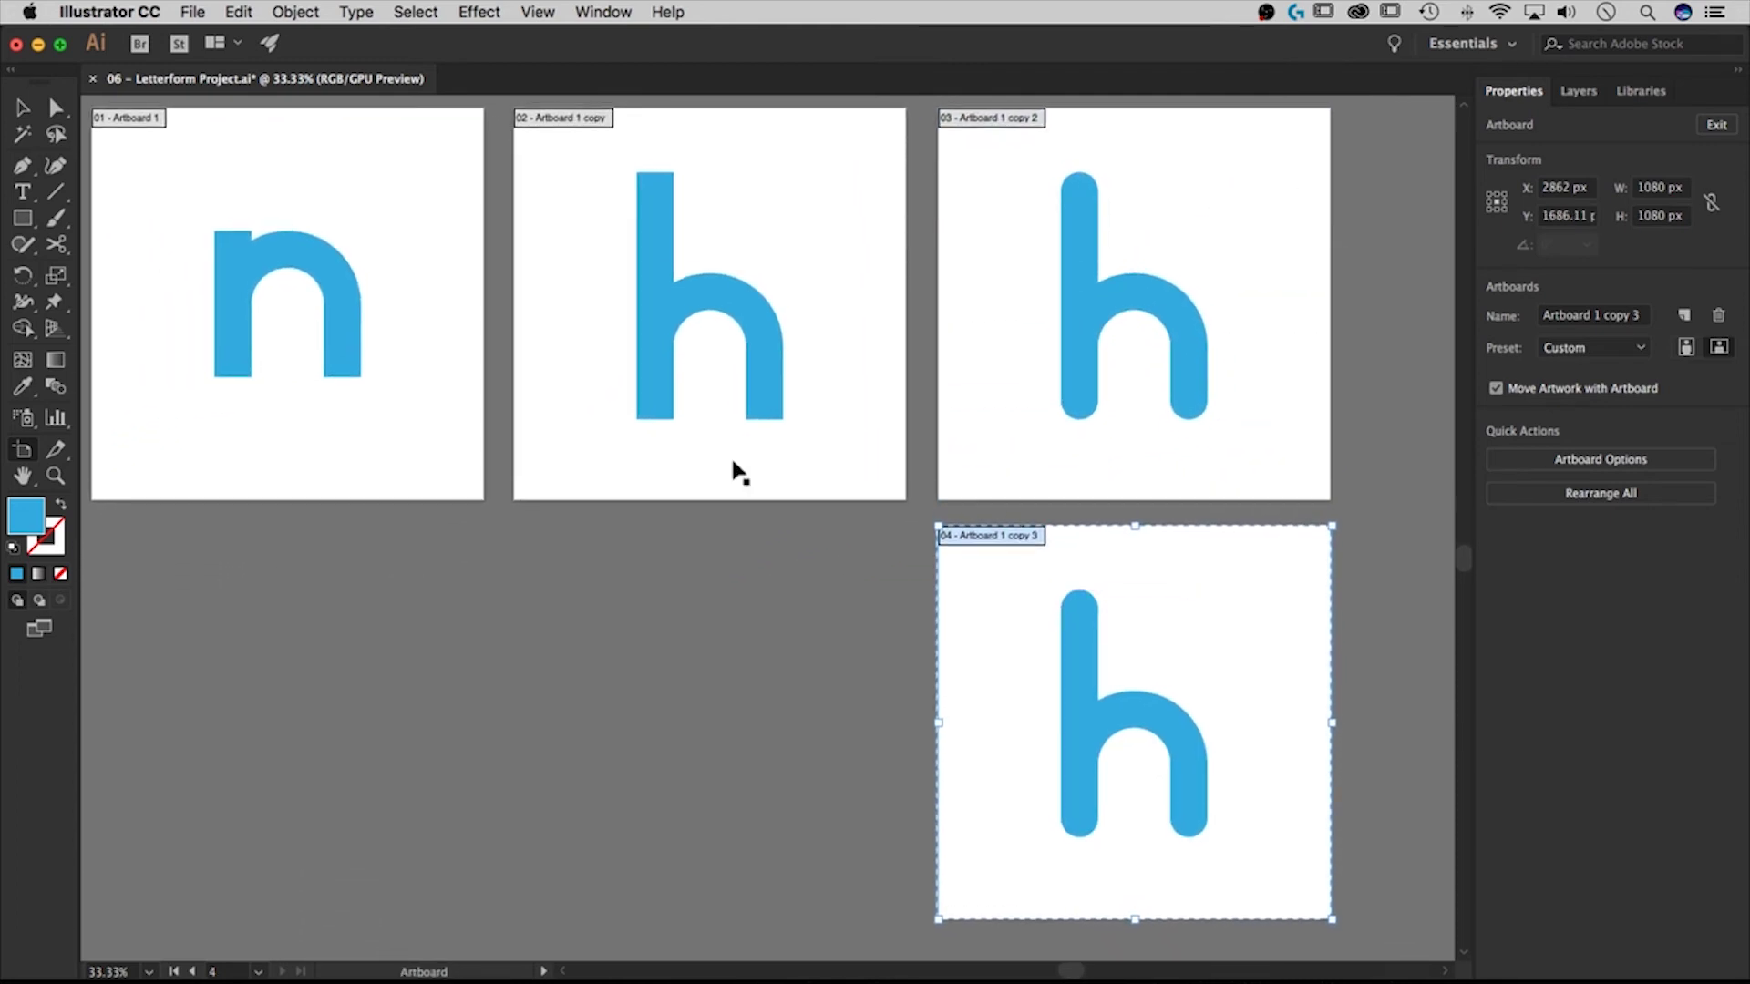
{"action": "left_click", "coordinate": [25, 111]}
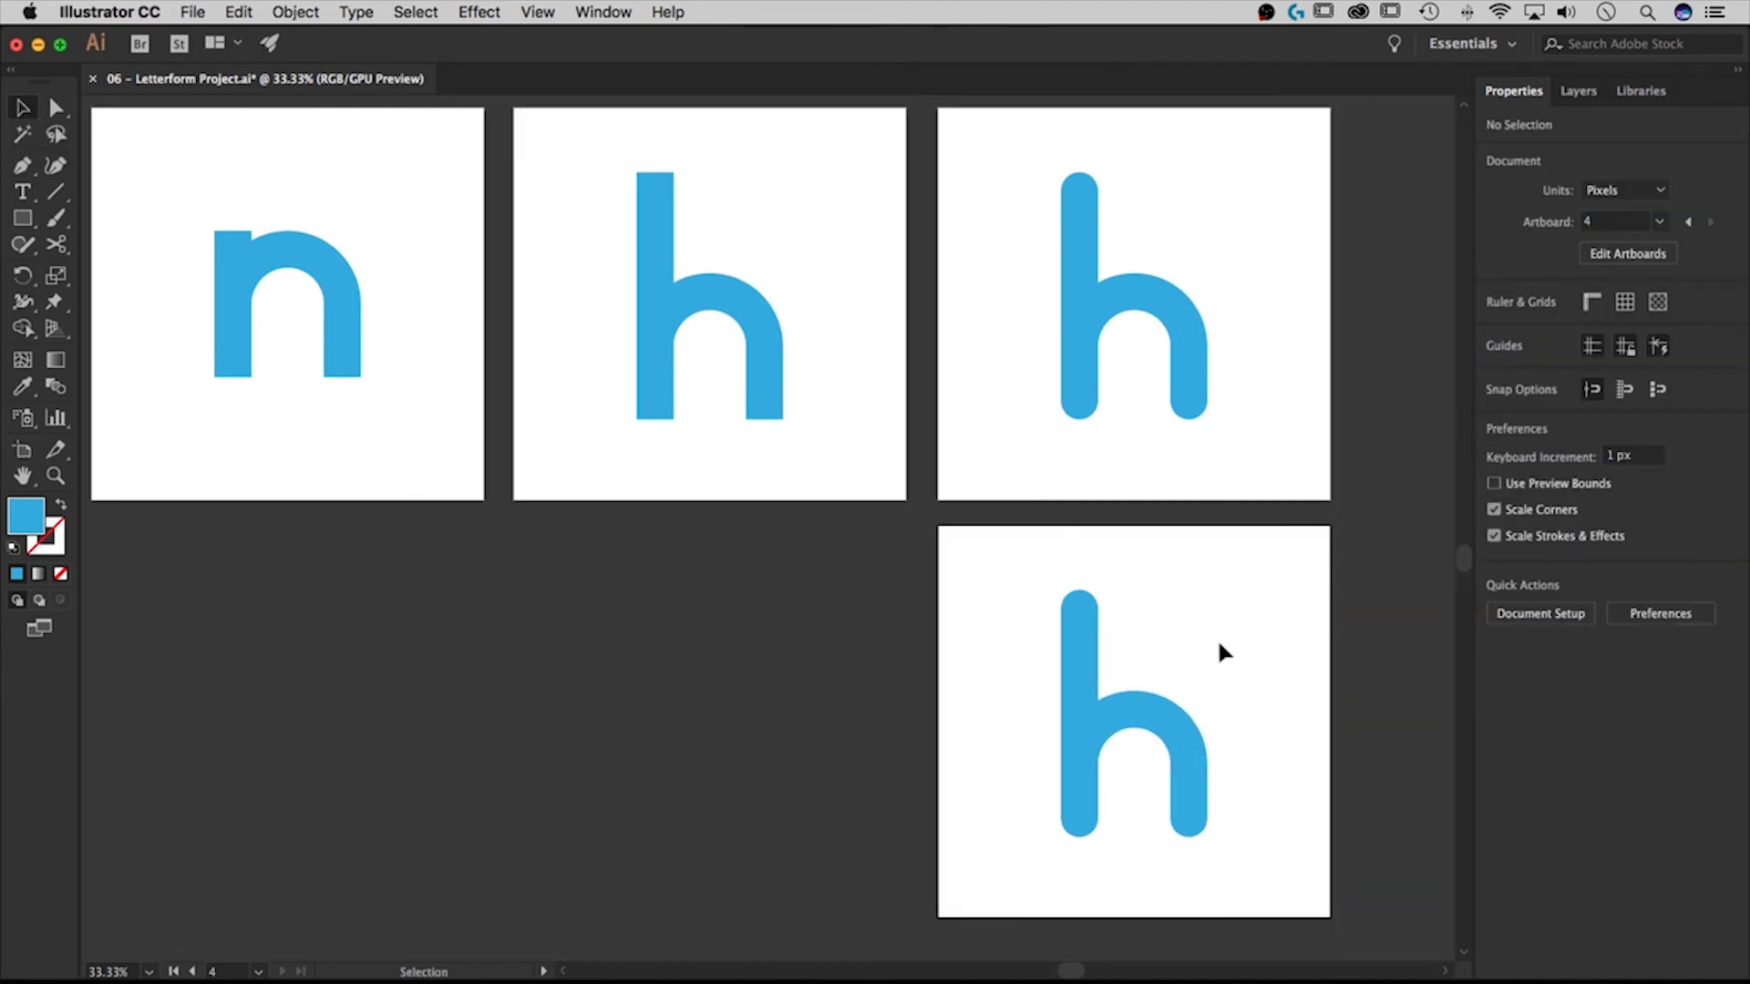
- Select the fourth artboard's h and set its fill to None
{"action": "left_click_drag", "start_coordinate": [1237, 628], "coordinate": [1003, 875]}
{"action": "left_click_drag", "start_coordinate": [1234, 730], "coordinate": [979, 521]}
{"action": "key", "text": "super+equal"}
{"action": "key", "text": "super+equal"}
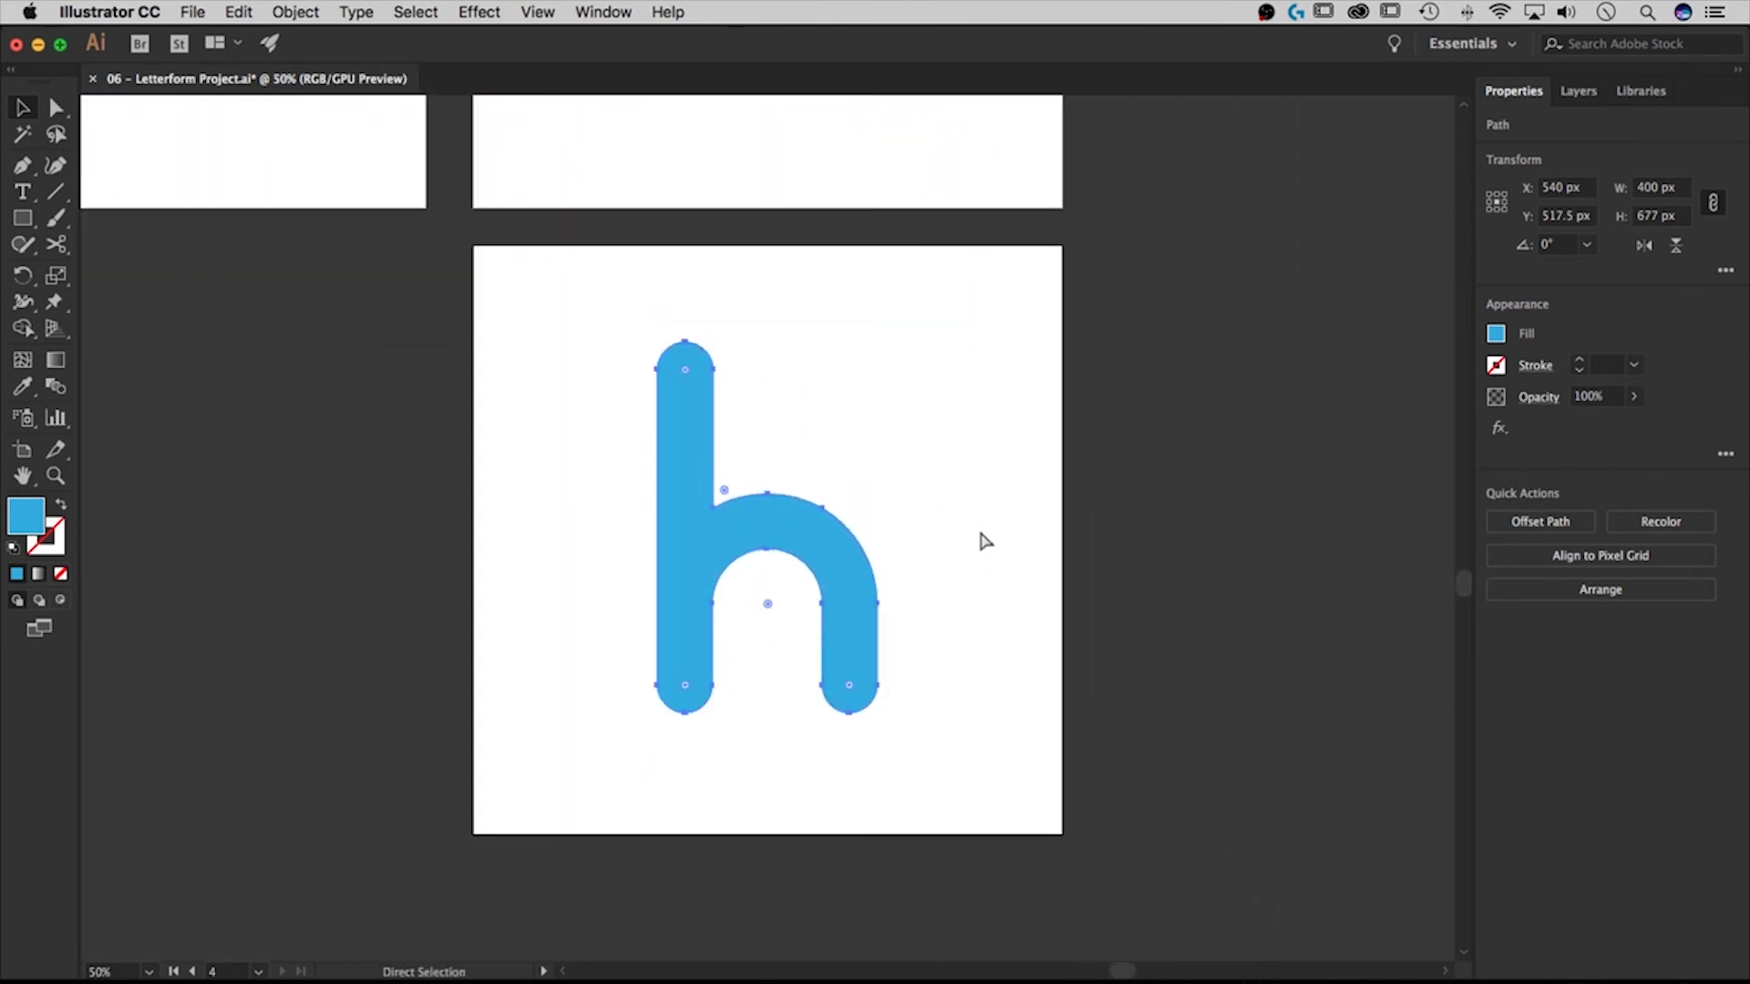
{"action": "left_click", "coordinate": [1495, 334]}
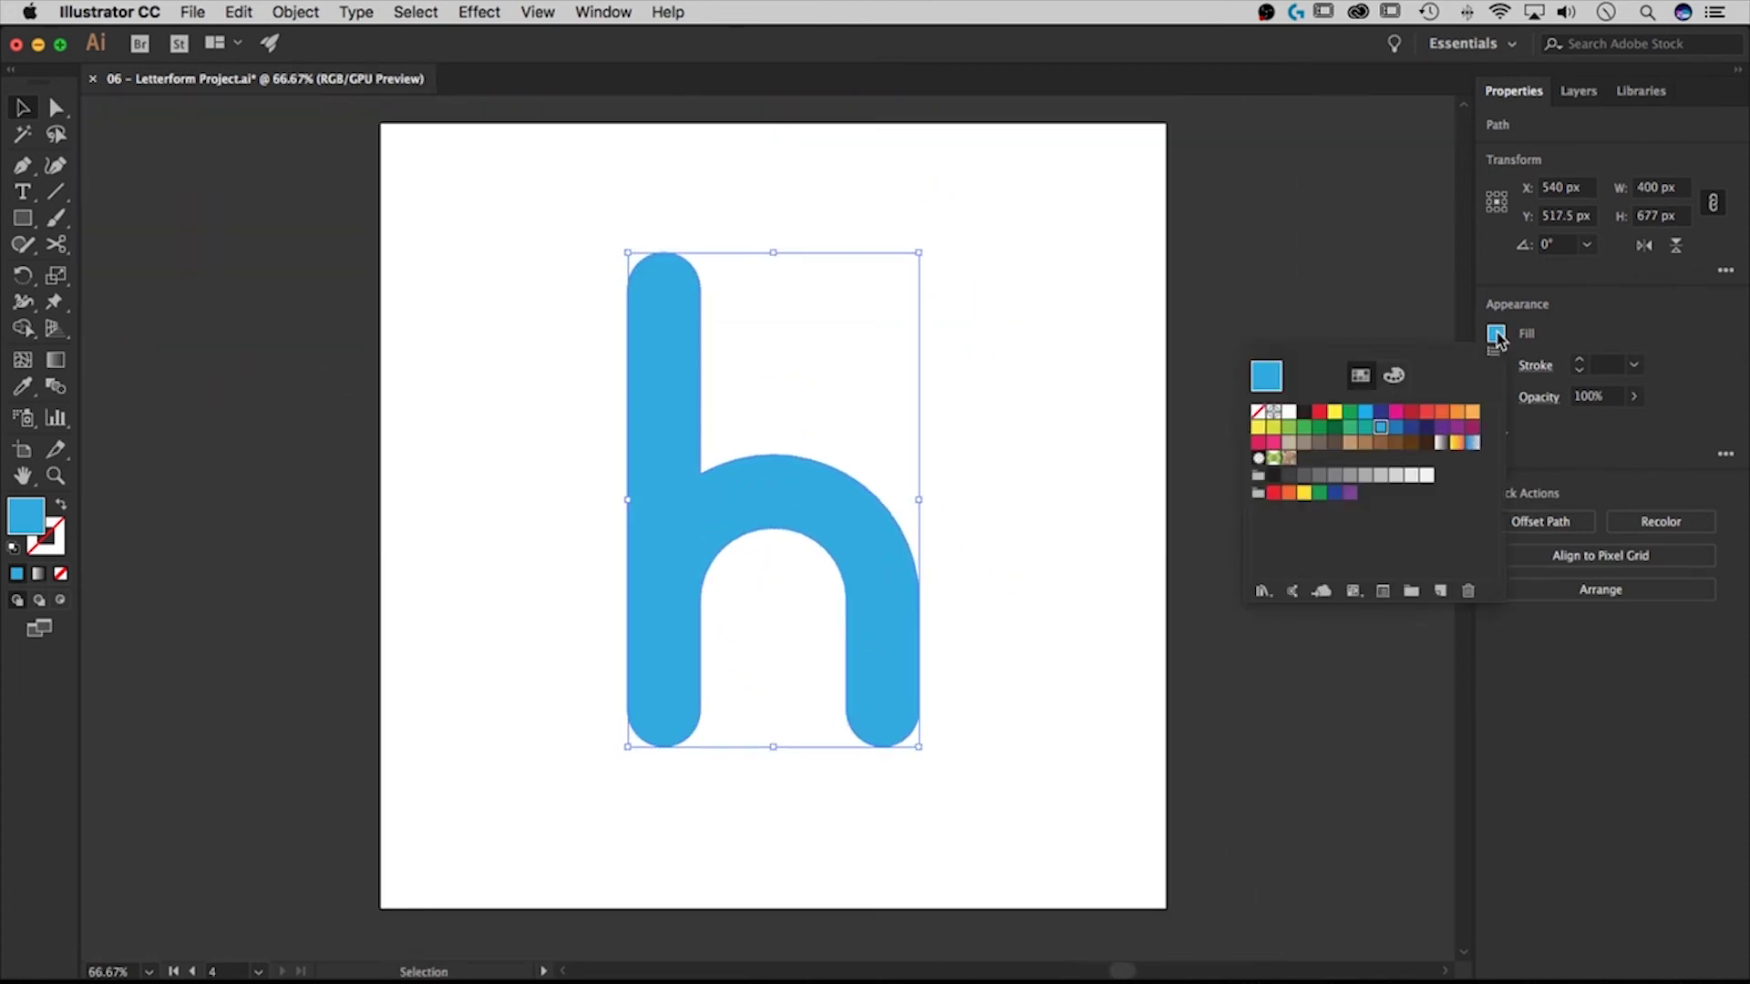
{"action": "left_click", "coordinate": [1259, 413]}
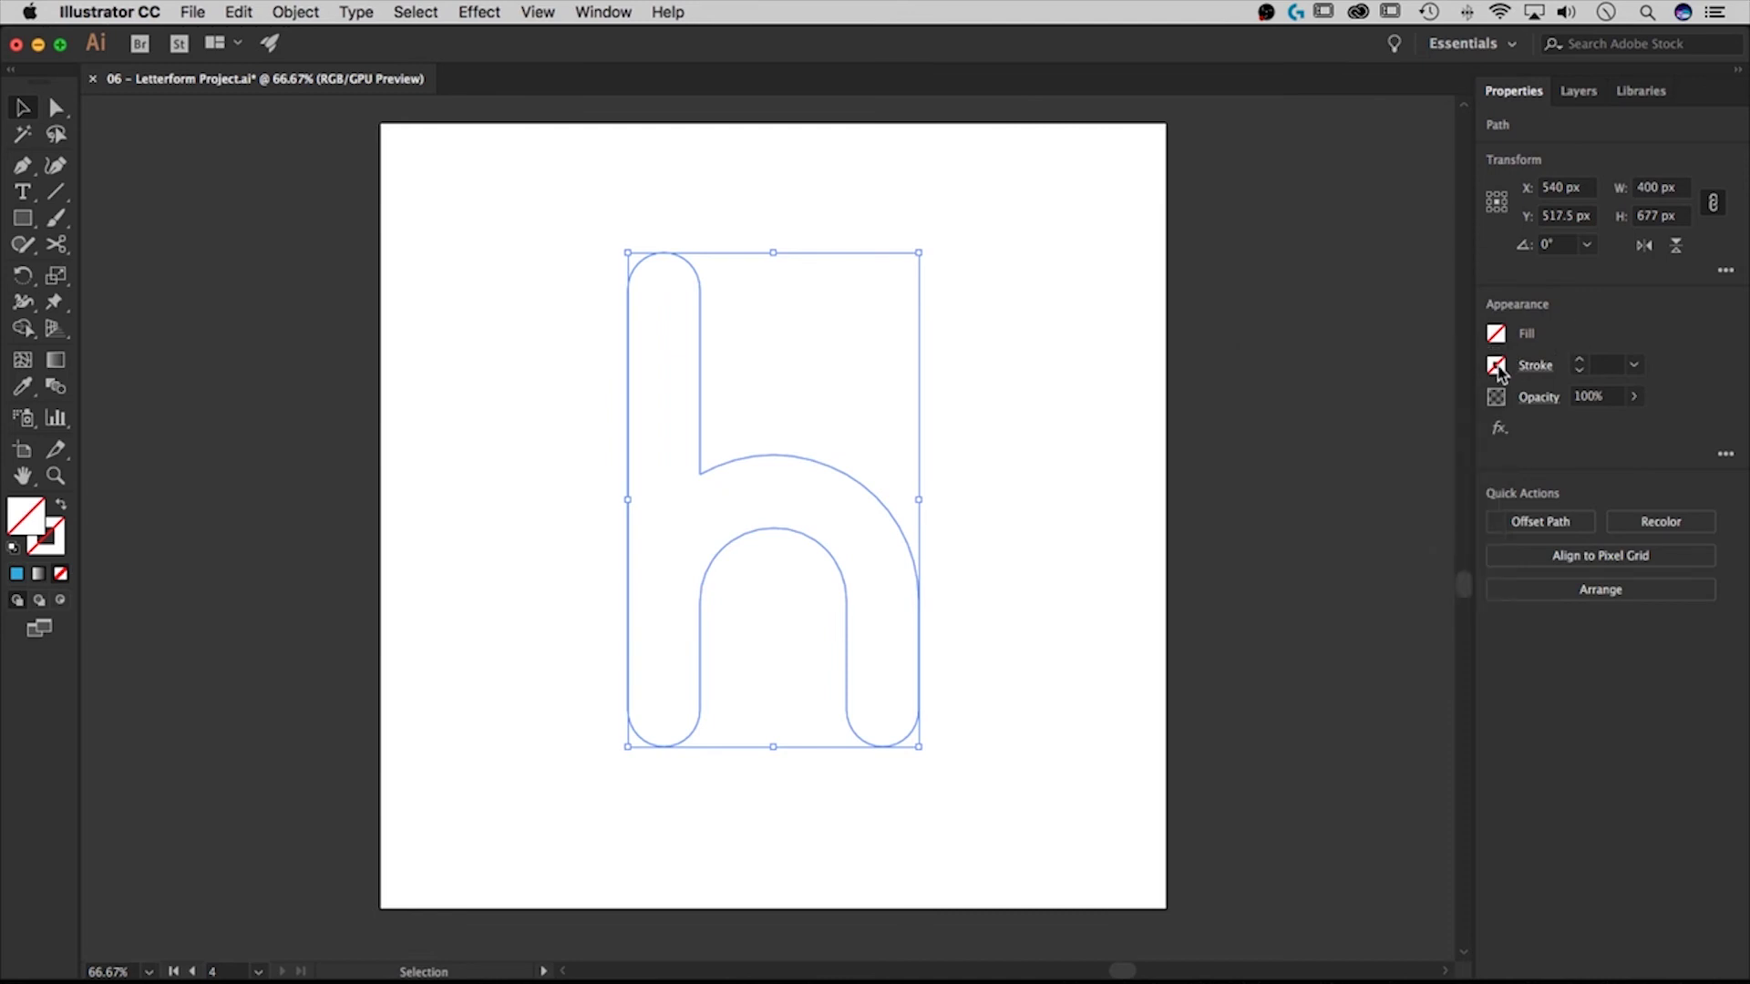
- Give the h a blue stroke with a 20 pt weight
{"action": "left_click", "coordinate": [1496, 364]}
{"action": "left_click", "coordinate": [1364, 443]}
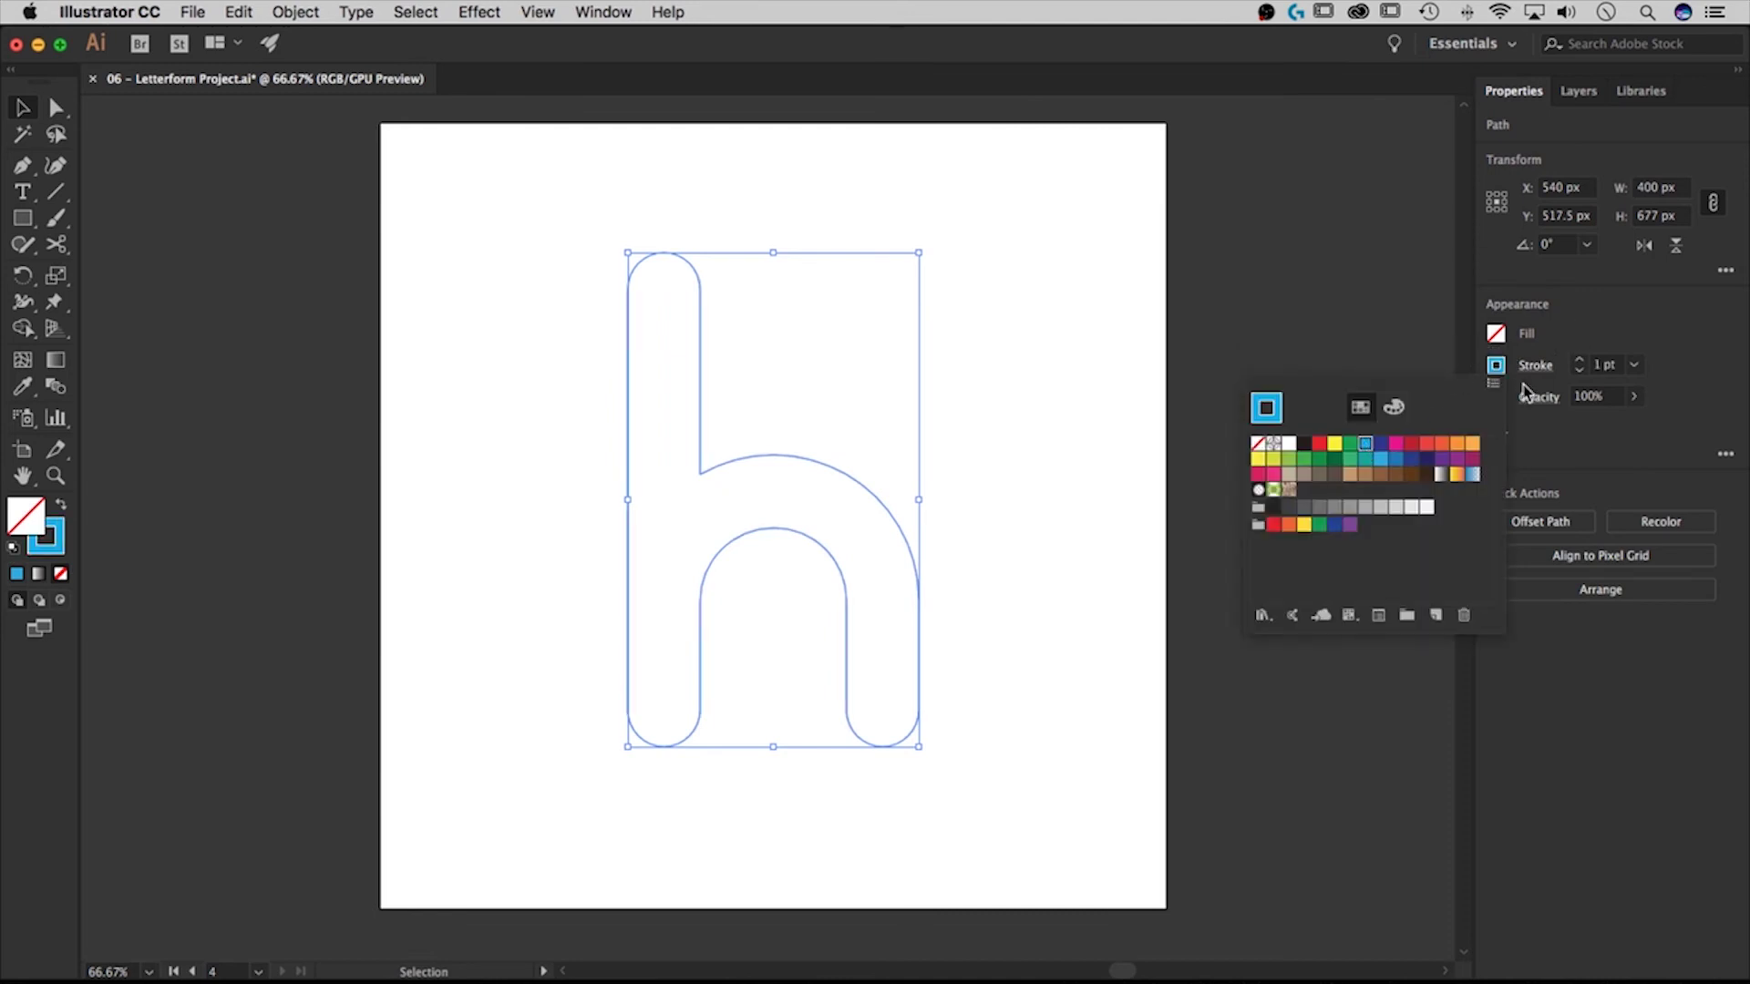
{"action": "left_click", "coordinate": [1609, 366]}
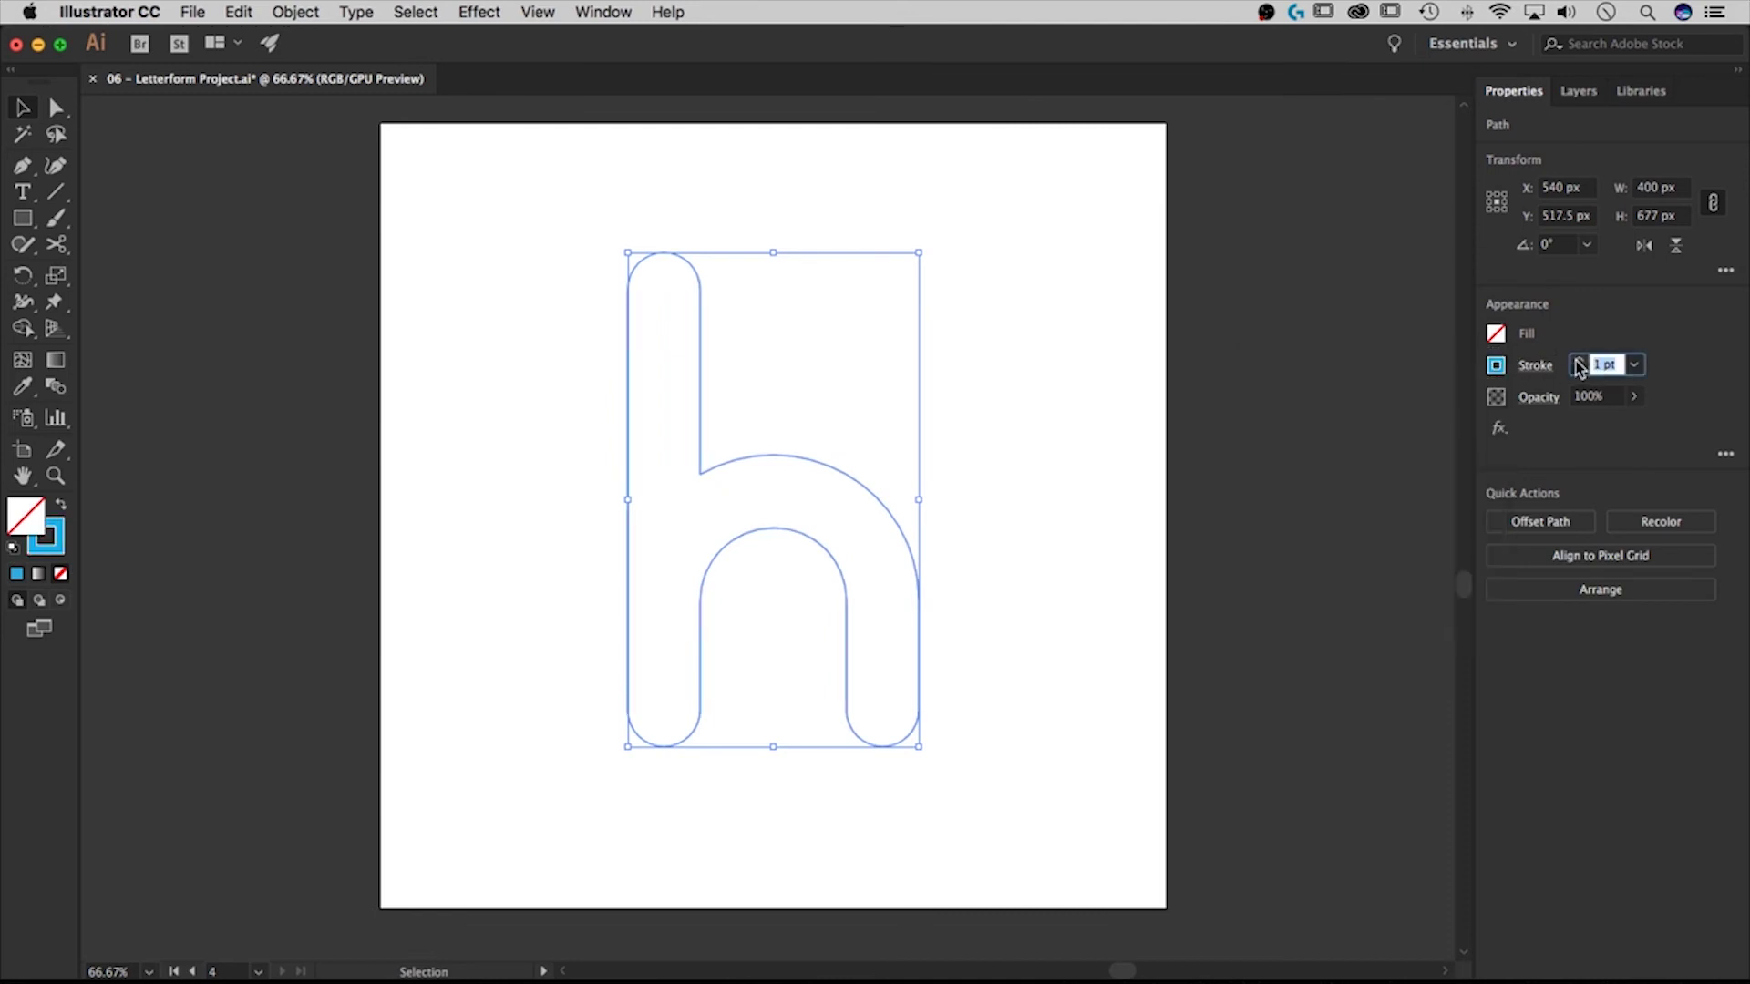
{"action": "type", "text": "10"}
{"action": "key", "text": "Return"}
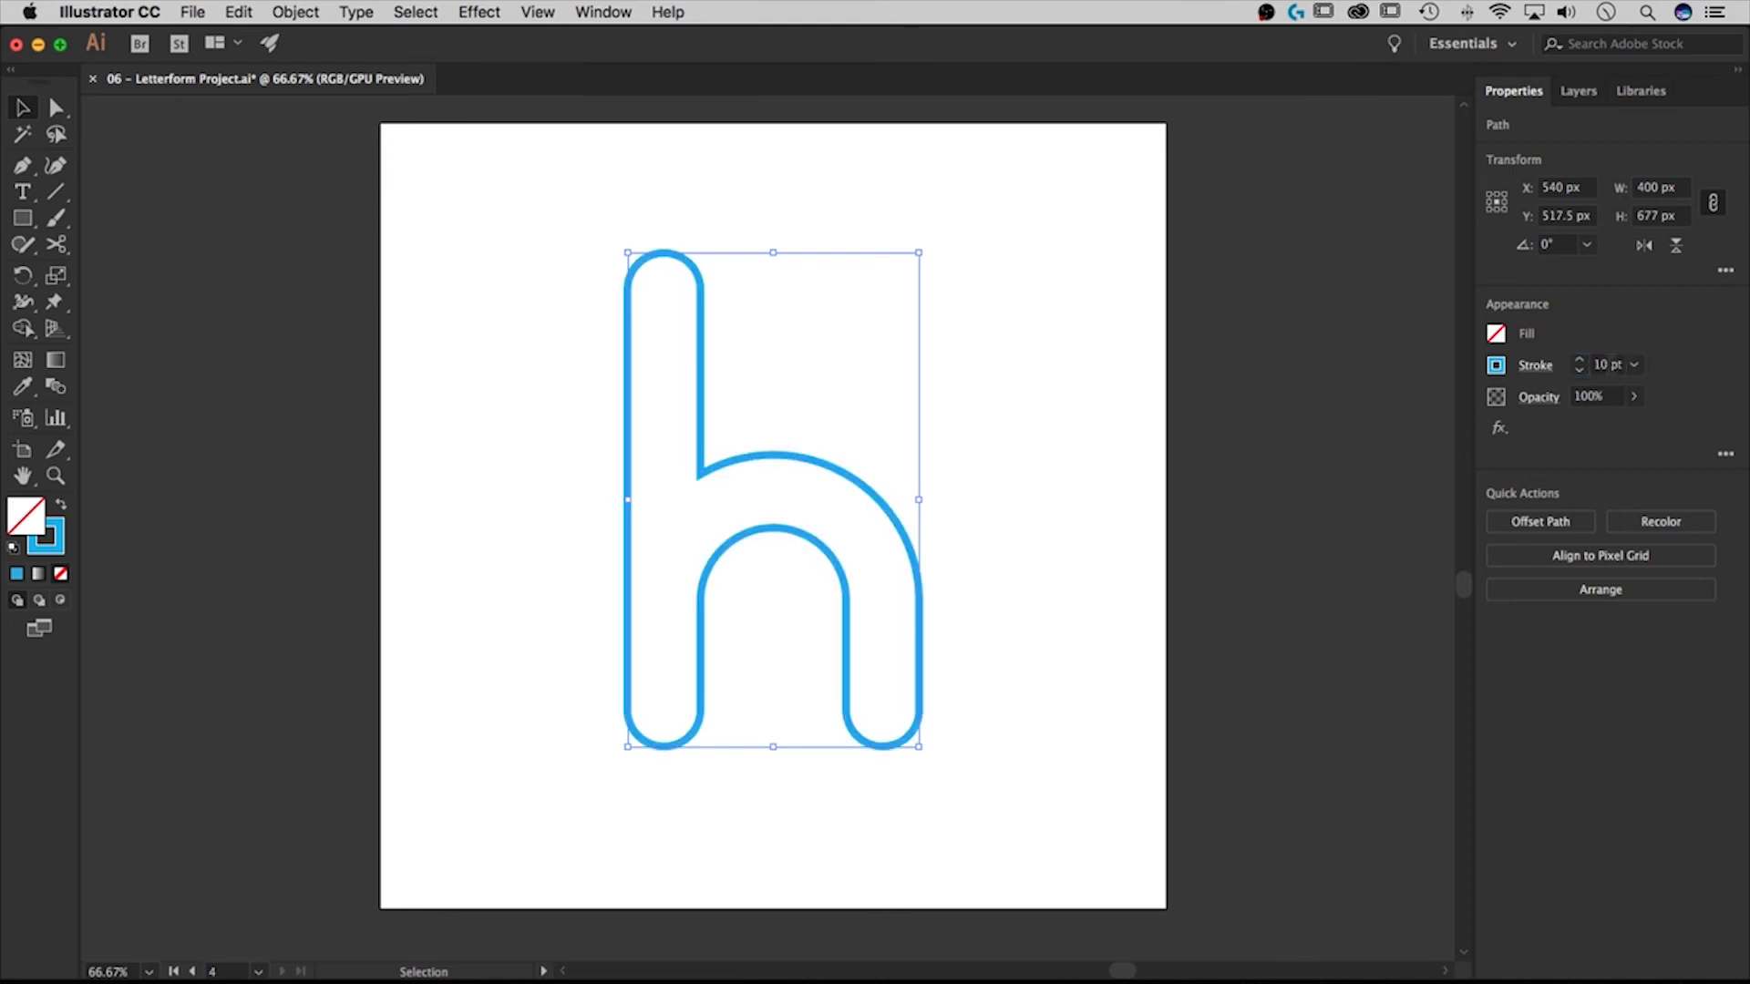
{"action": "left_click", "coordinate": [1611, 365]}
{"action": "type", "text": "20"}
{"action": "key", "text": "Return"}
{"action": "left_click", "coordinate": [1098, 410]}
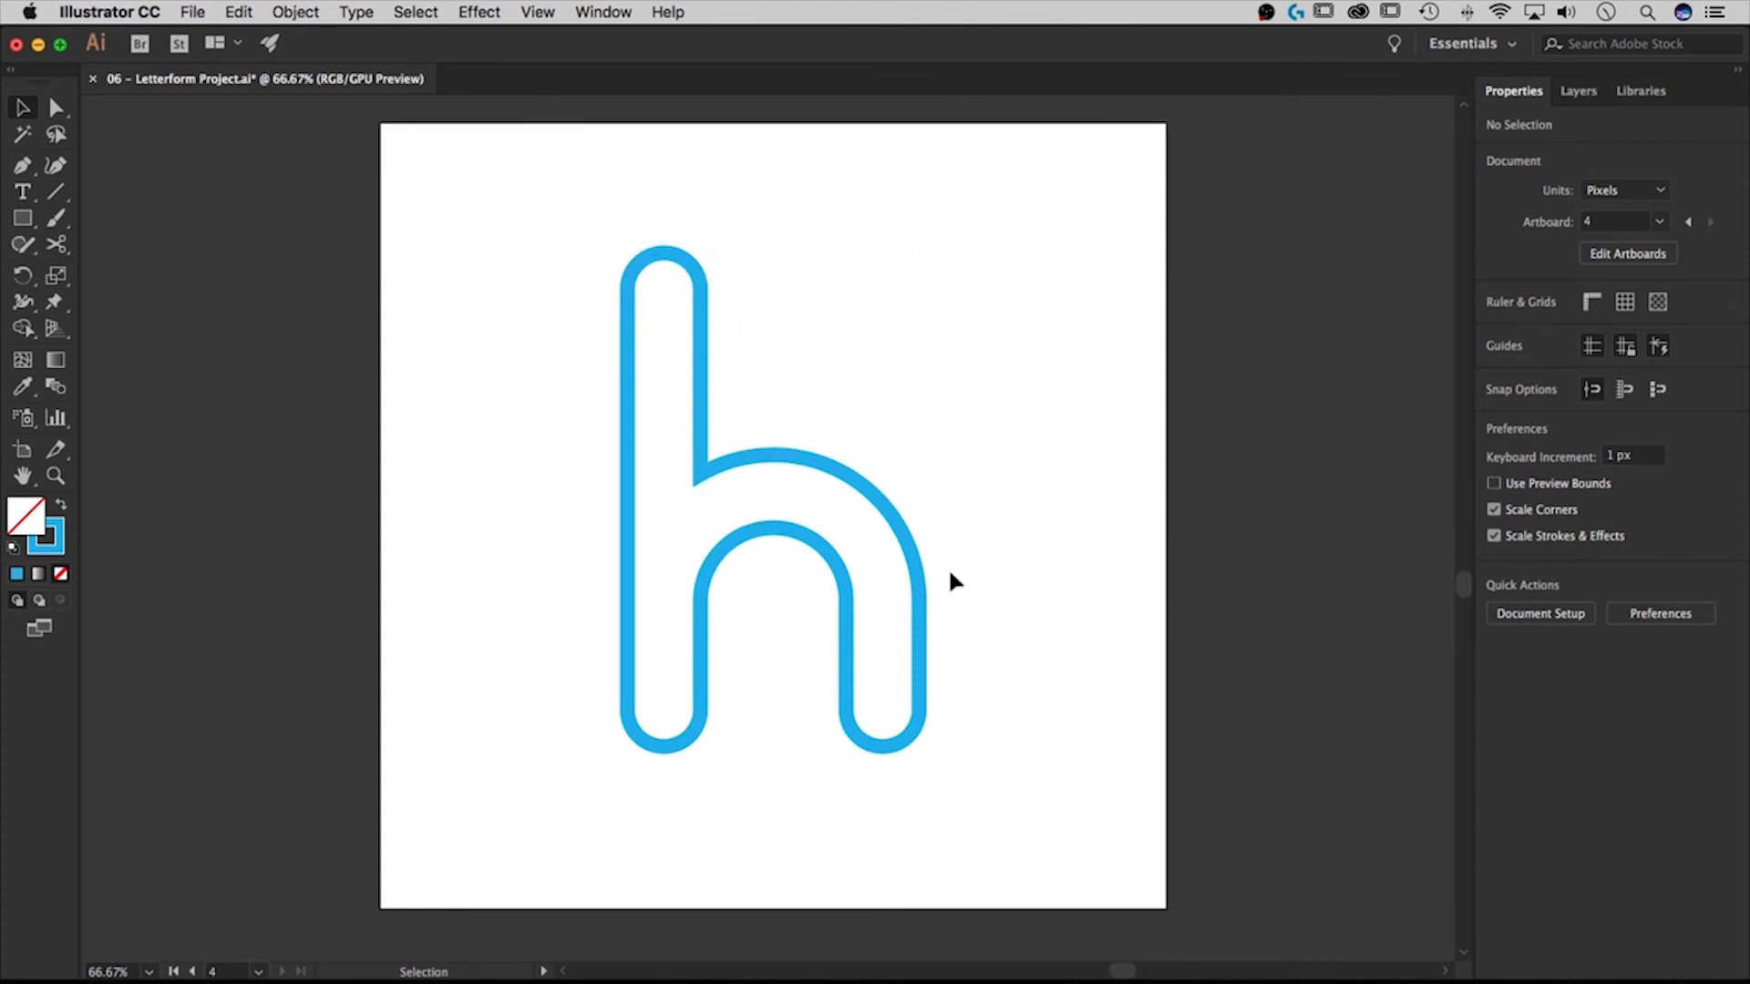
- Keep the outline h's stroke aligned to Center and set its corners to Round Join
{"action": "left_click_drag", "start_coordinate": [927, 397], "coordinate": [815, 575]}
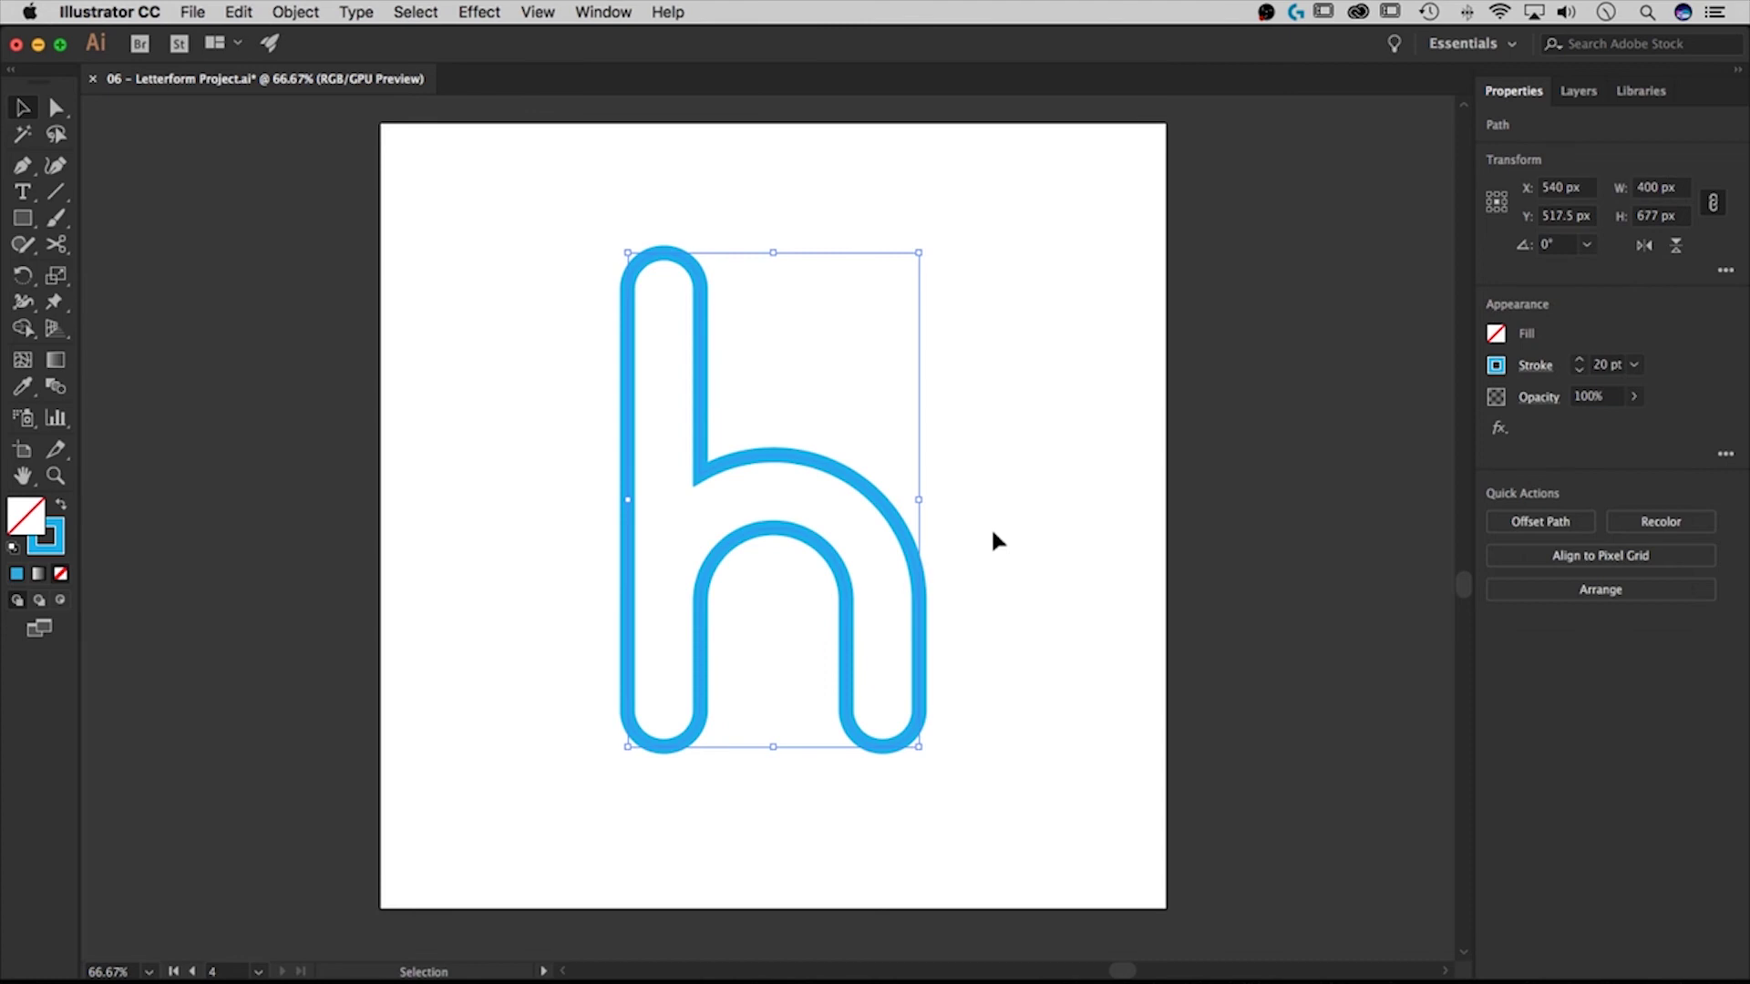
{"action": "left_click", "coordinate": [1545, 366]}
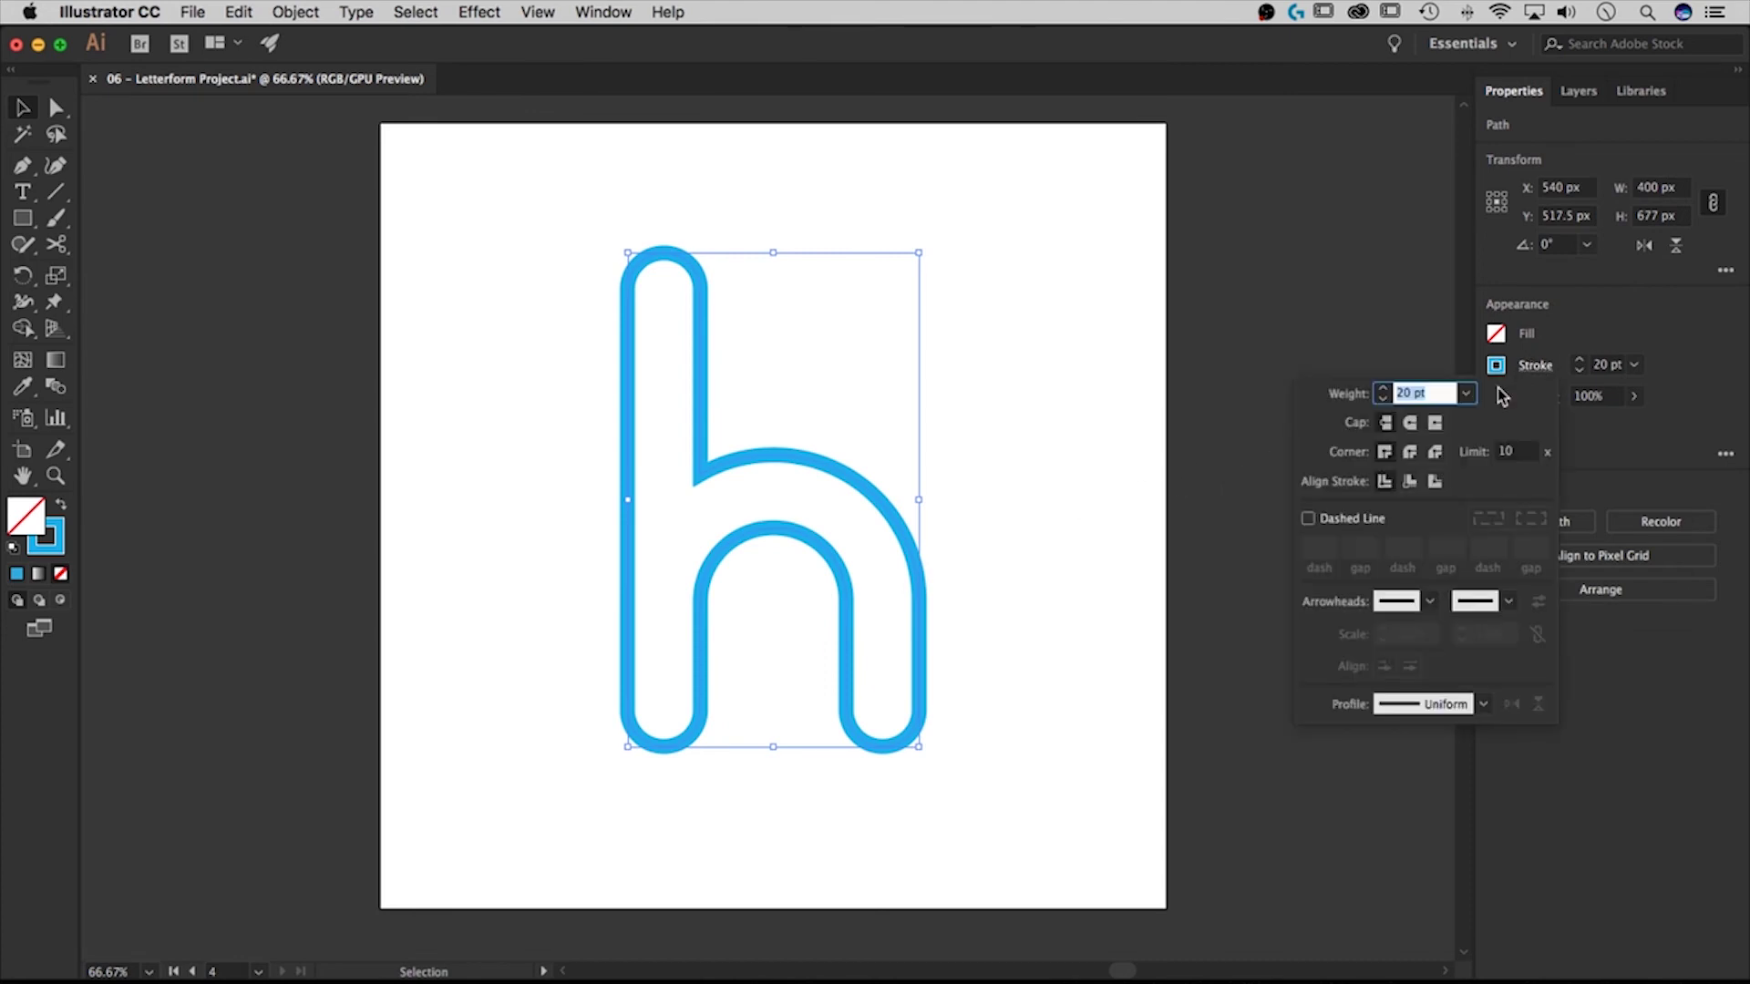
{"action": "left_click", "coordinate": [1410, 482]}
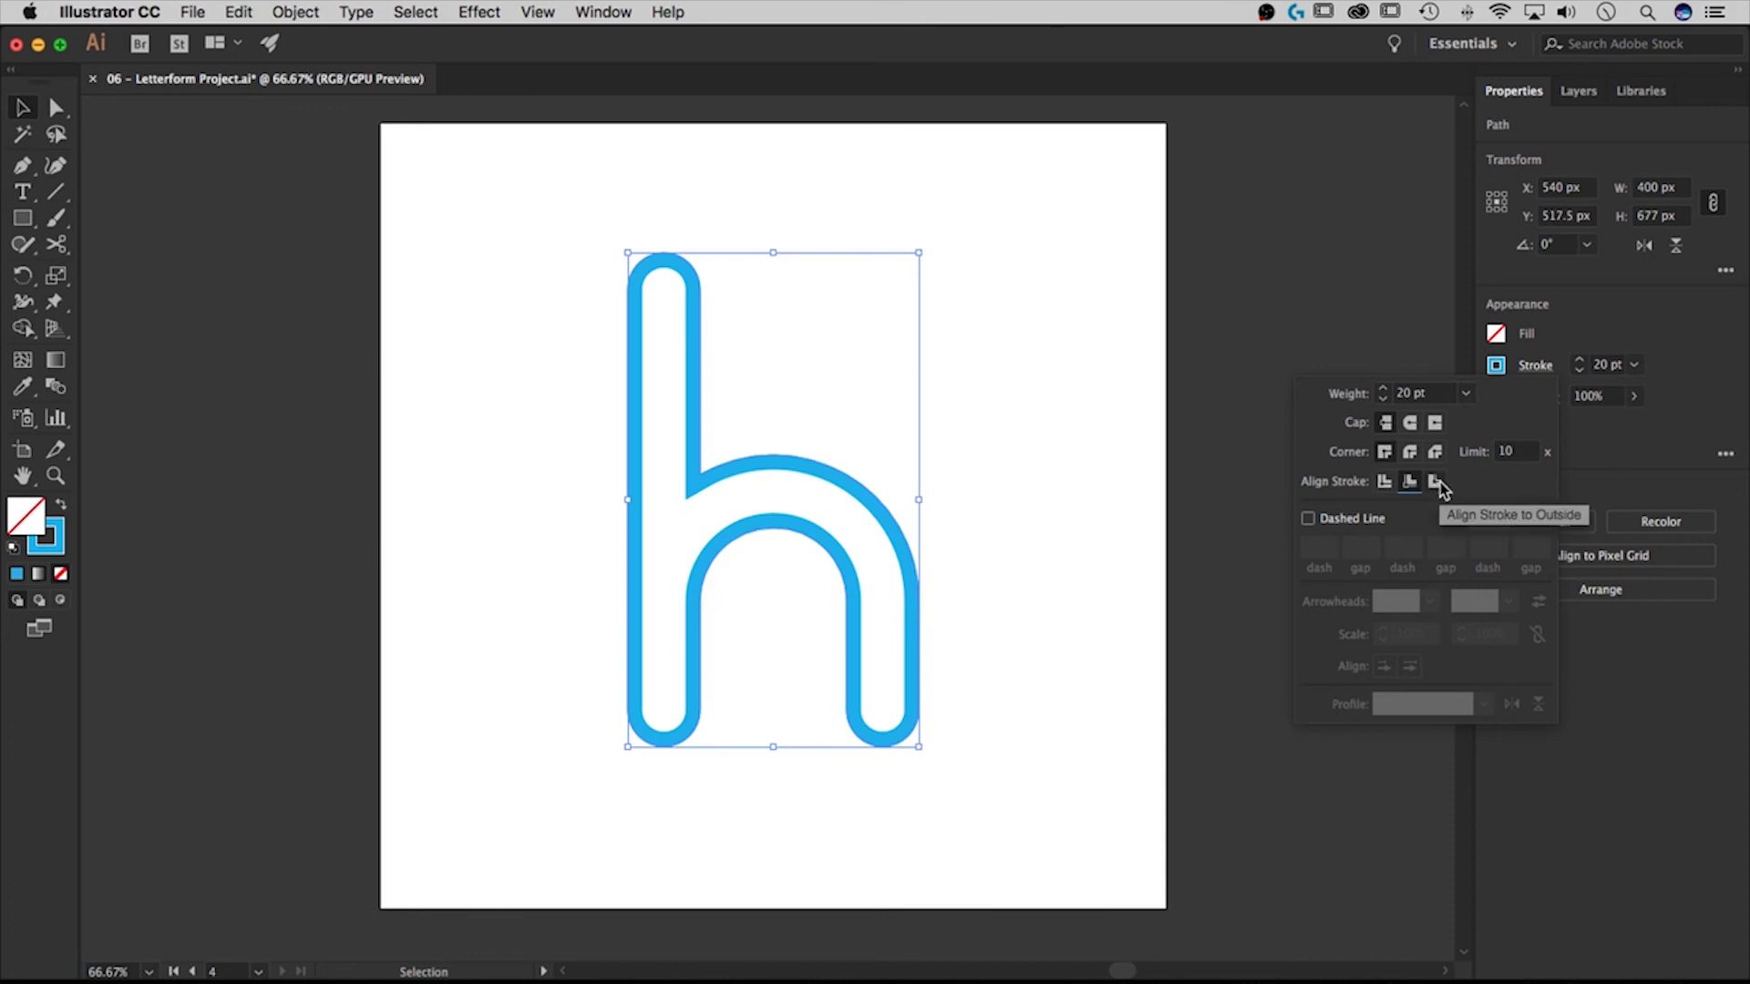
{"action": "left_click", "coordinate": [1436, 483]}
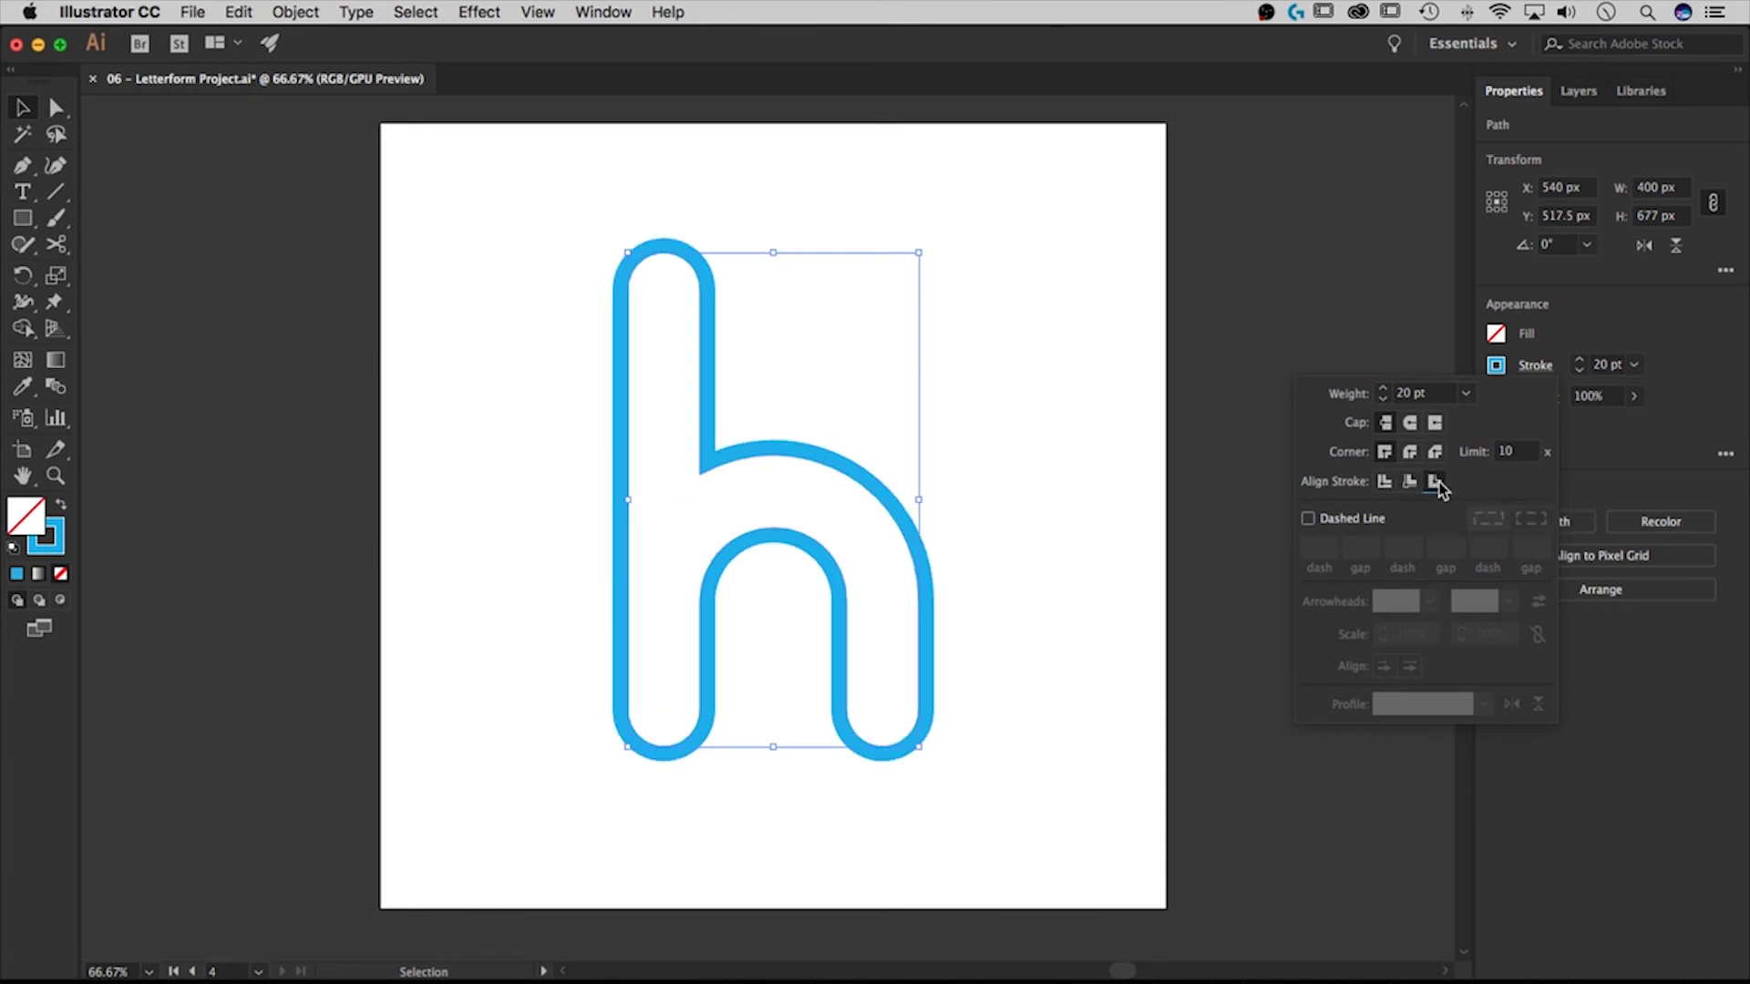
{"action": "left_click", "coordinate": [1383, 483]}
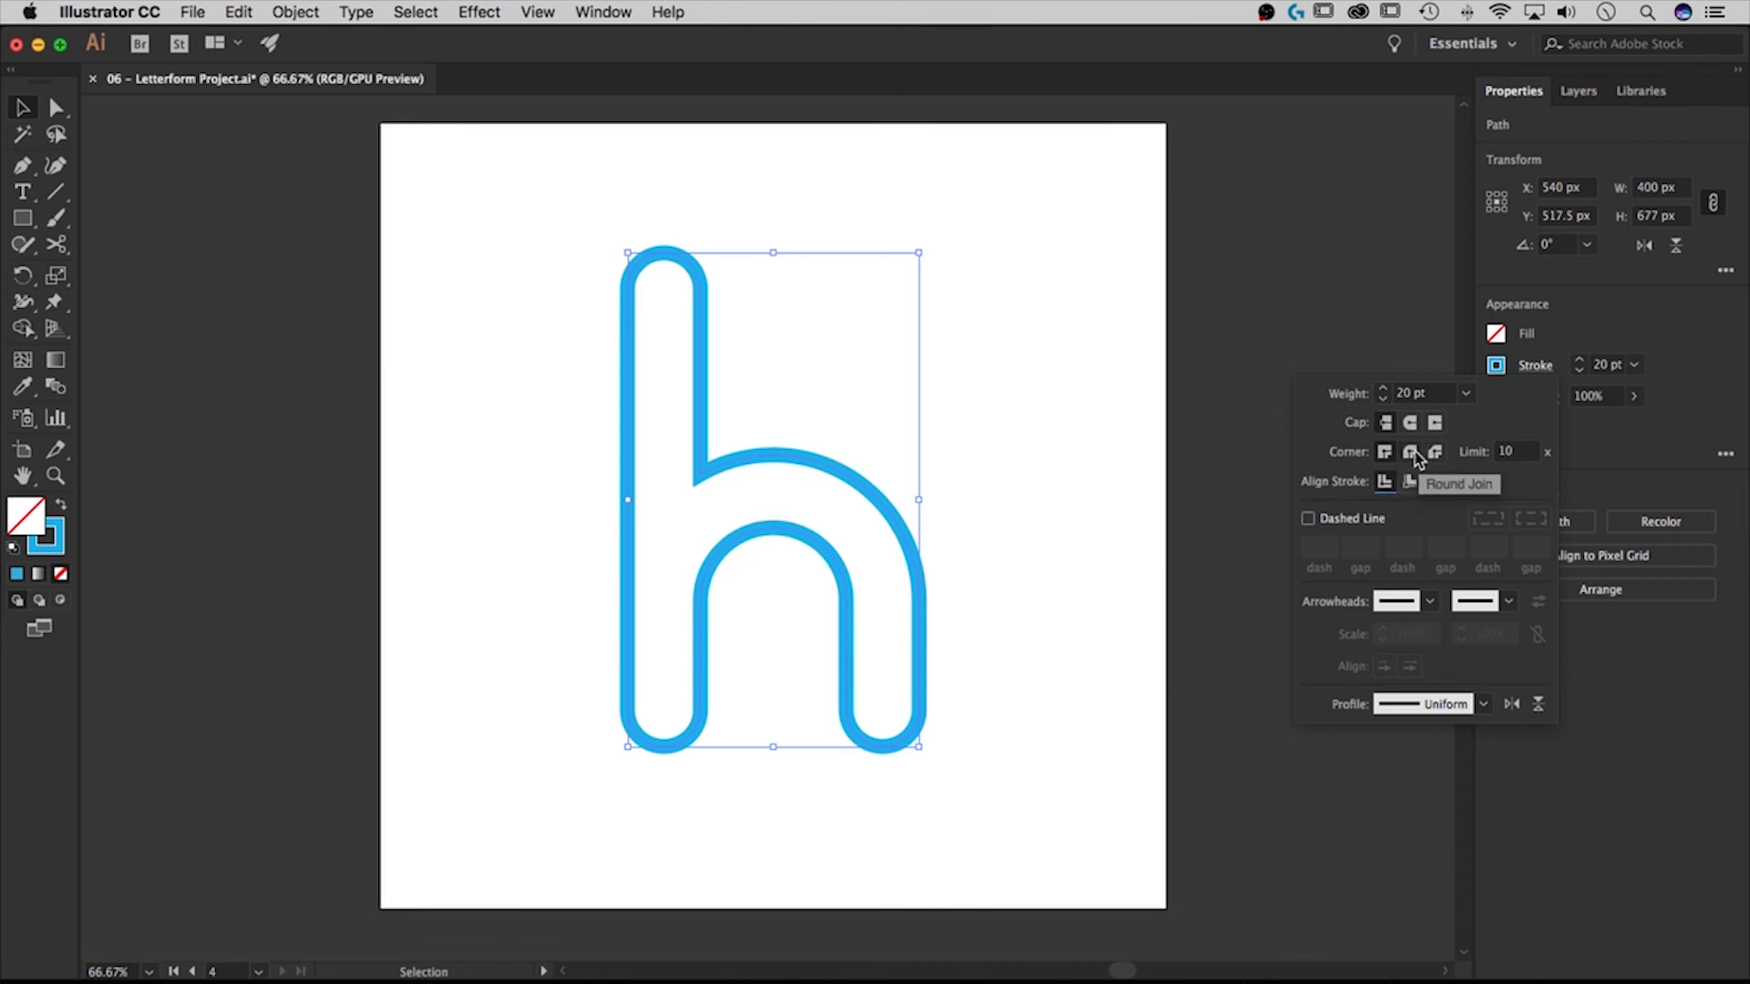
{"action": "left_click", "coordinate": [1409, 452]}
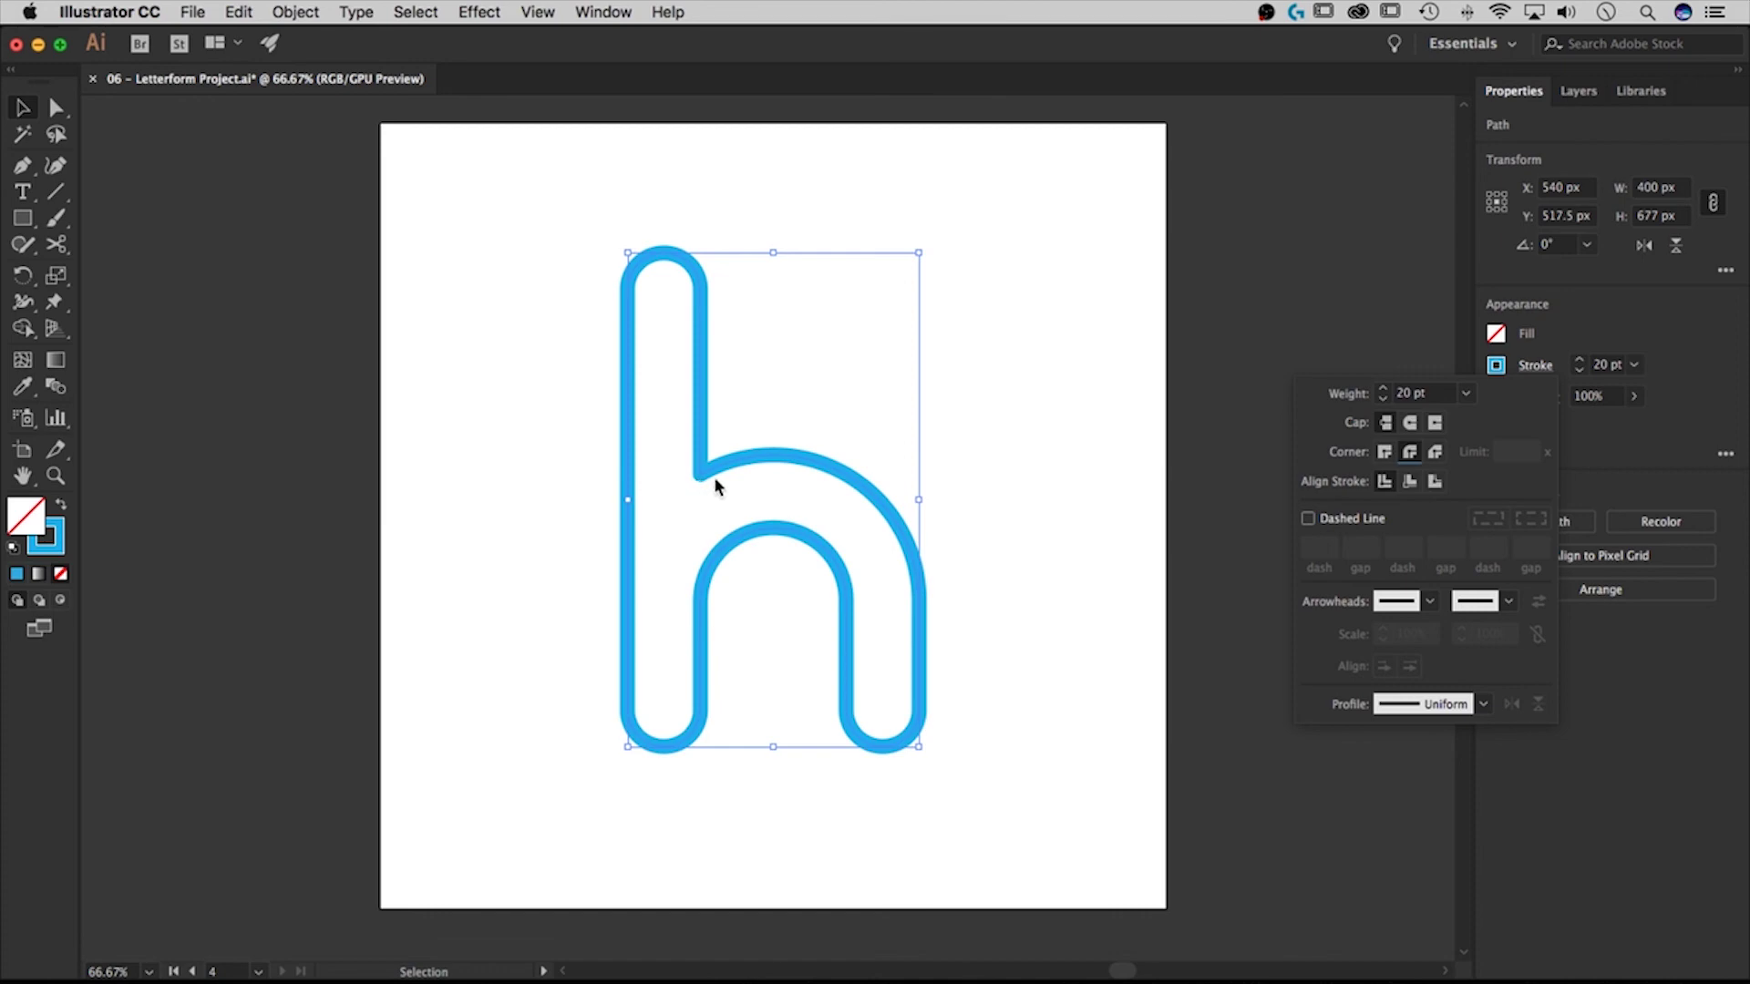
{"action": "left_click", "coordinate": [996, 410]}
{"action": "left_click", "coordinate": [1032, 508]}
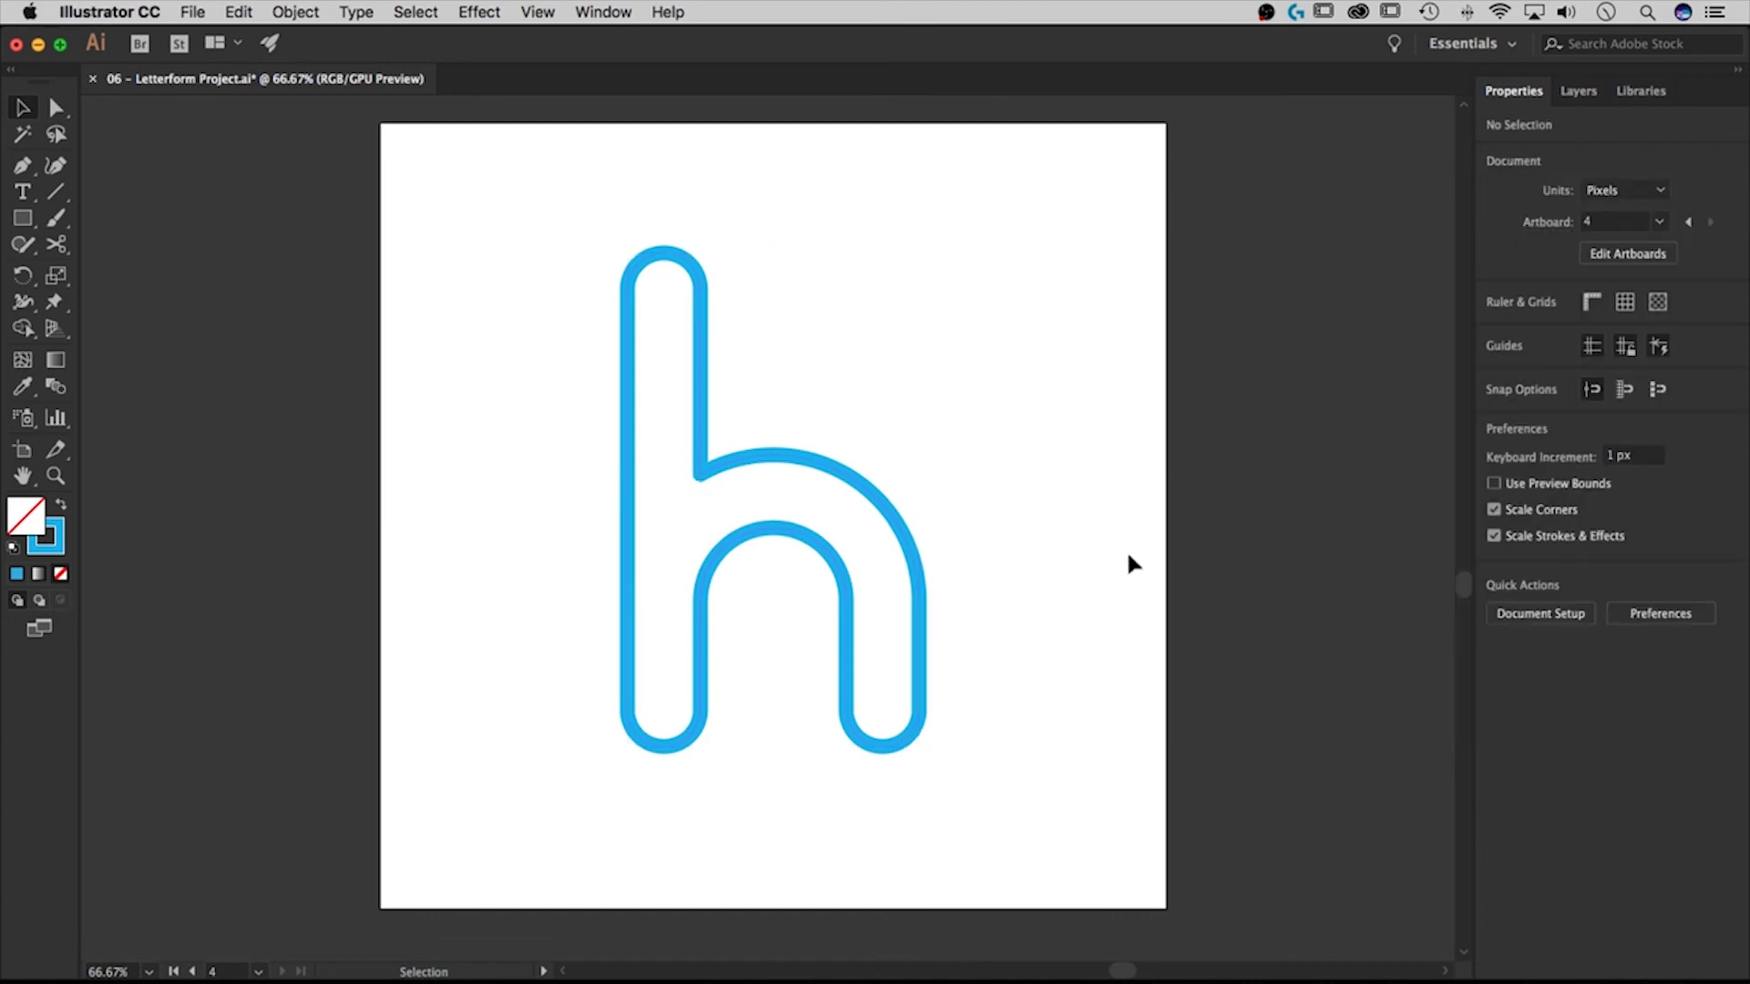
- Remove the corner rounding from the outline h's stem-top anchors
{"action": "key", "text": "a"}
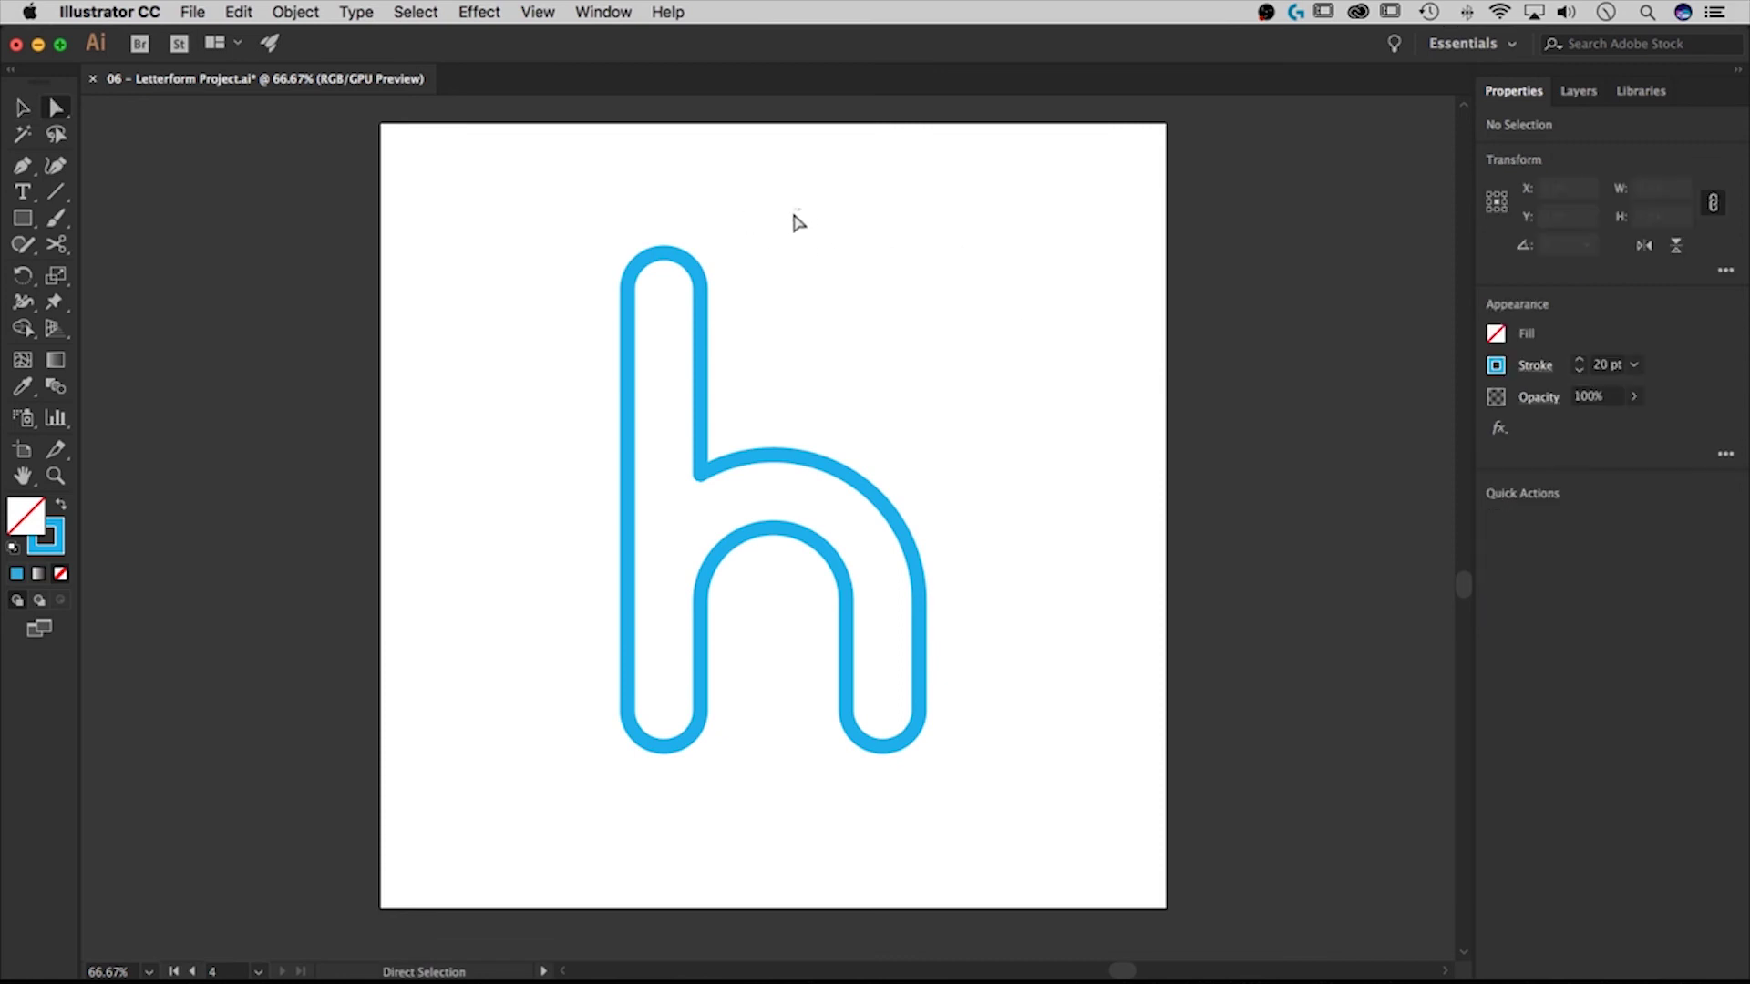
{"action": "left_click_drag", "start_coordinate": [801, 213], "coordinate": [594, 246]}
{"action": "left_click", "coordinate": [800, 274]}
- Recheck the whole outline h's stroke options, then deselect and zoom out
{"action": "key", "text": "v"}
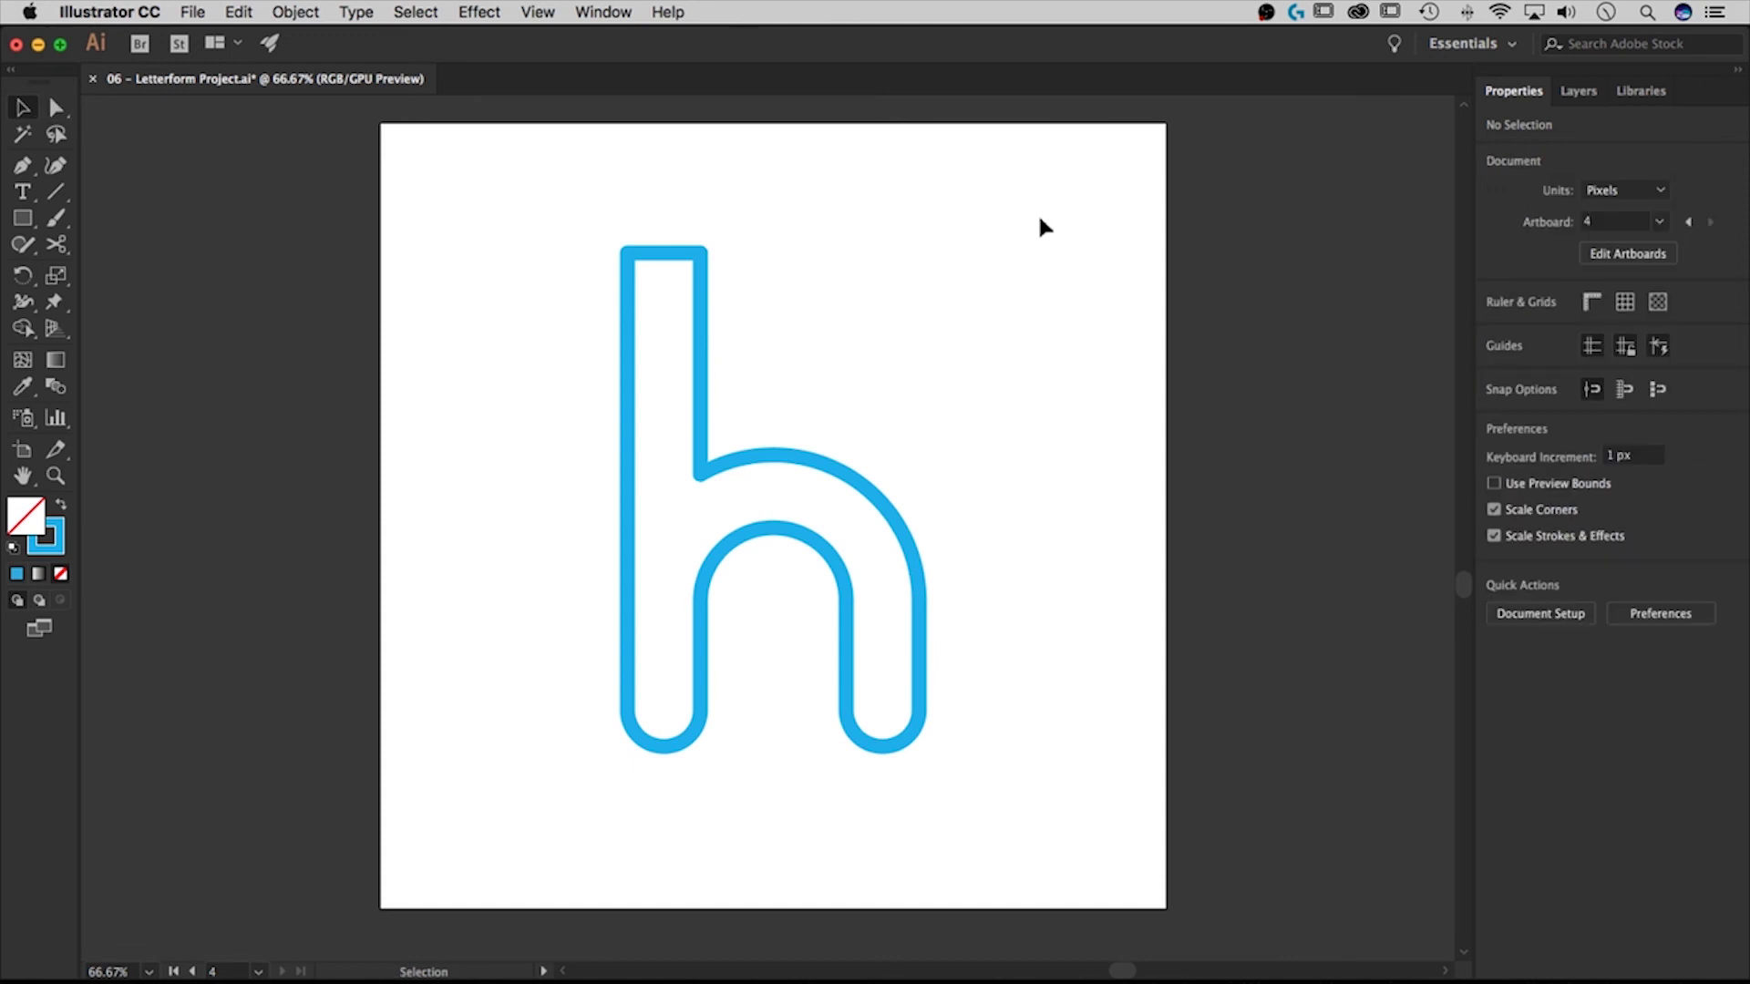
{"action": "left_click_drag", "start_coordinate": [1055, 196], "coordinate": [473, 797]}
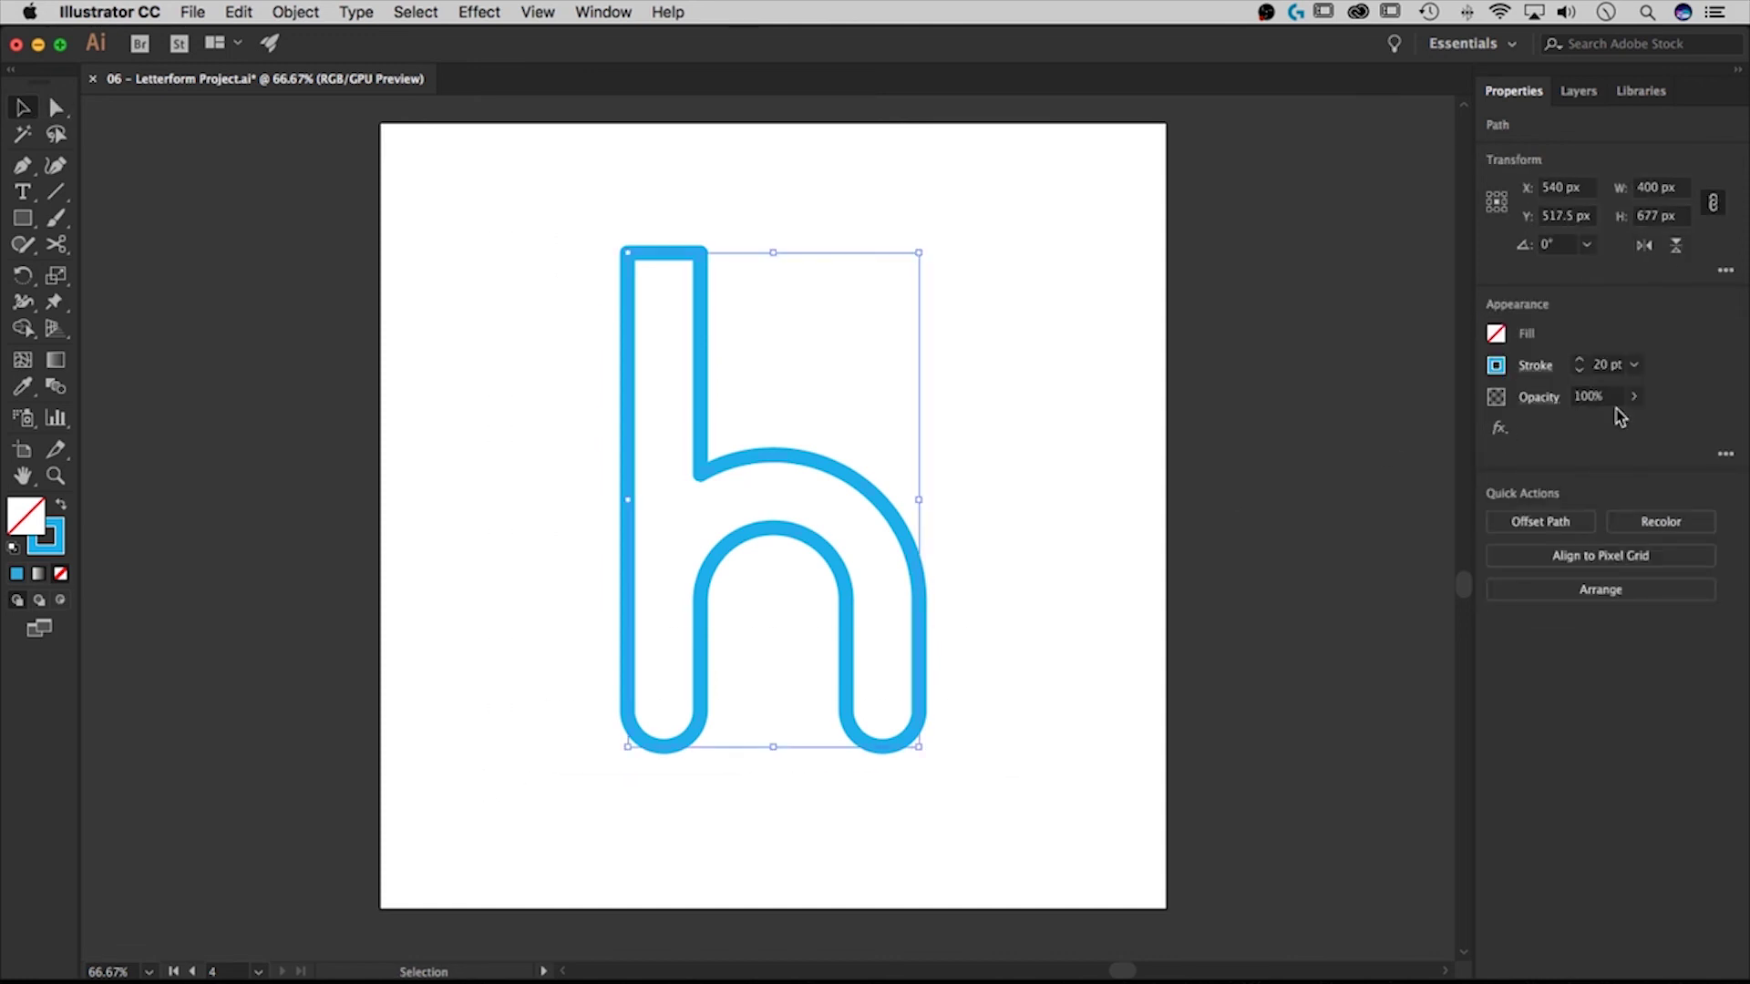
{"action": "left_click", "coordinate": [1535, 366]}
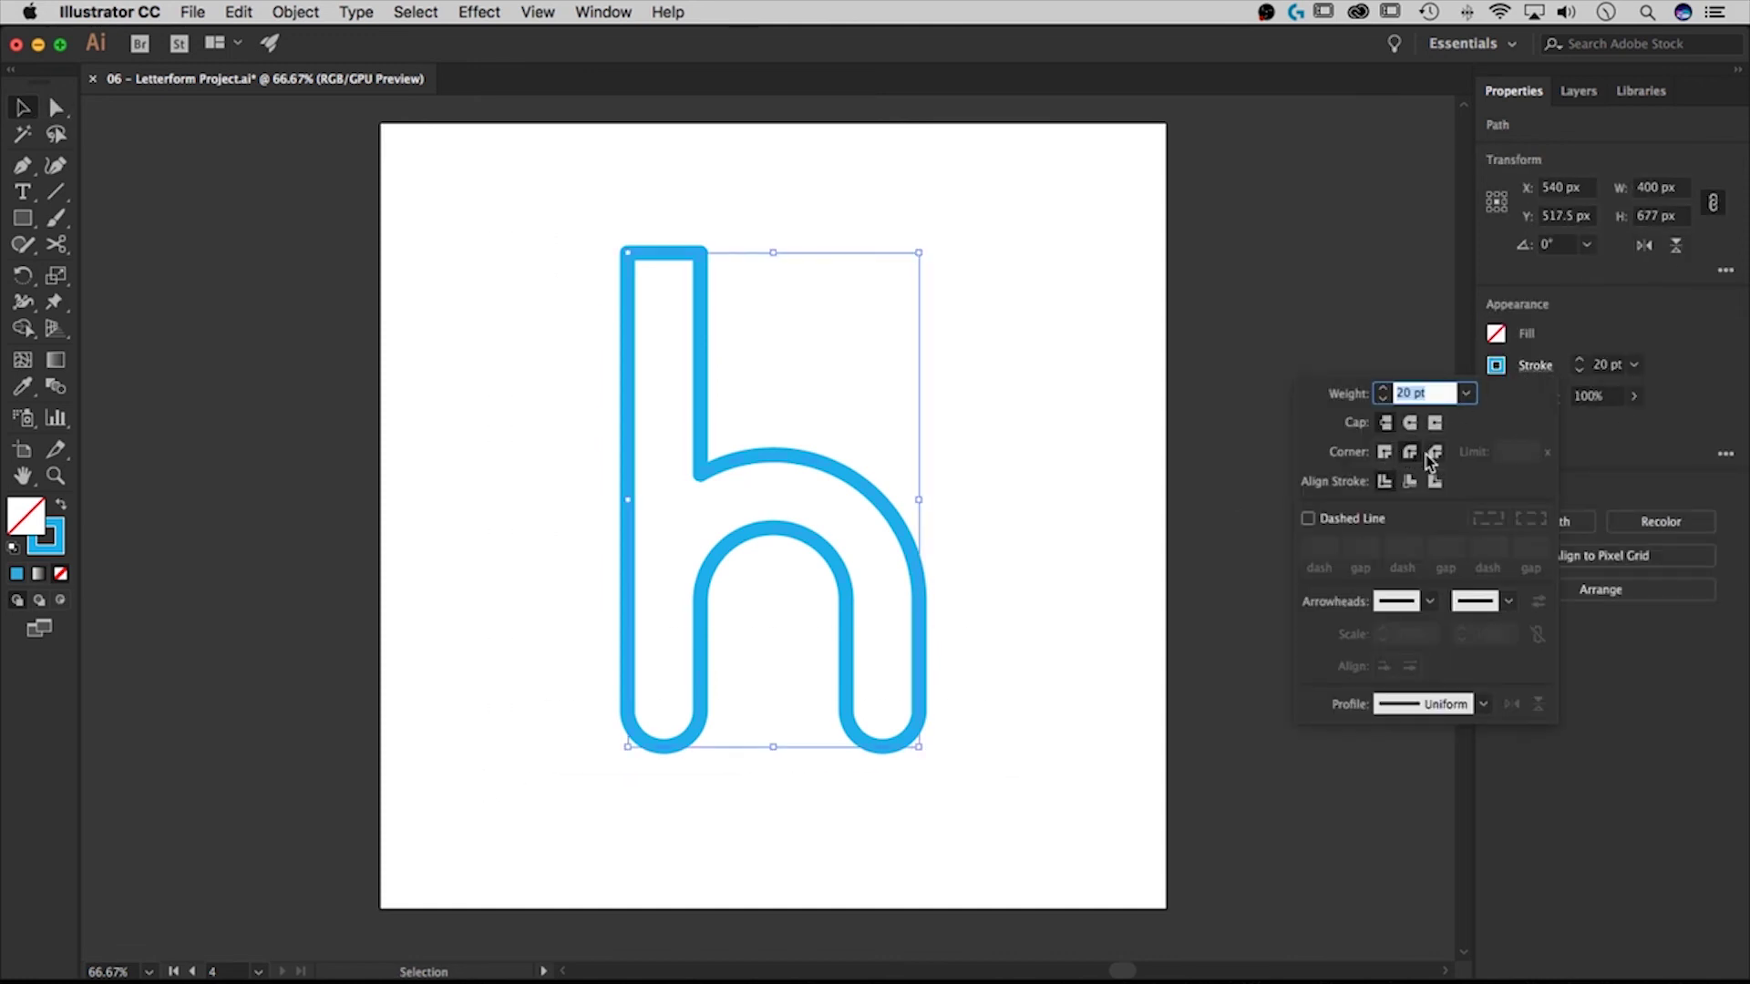
{"action": "left_click", "coordinate": [1103, 417]}
{"action": "left_click", "coordinate": [970, 297]}
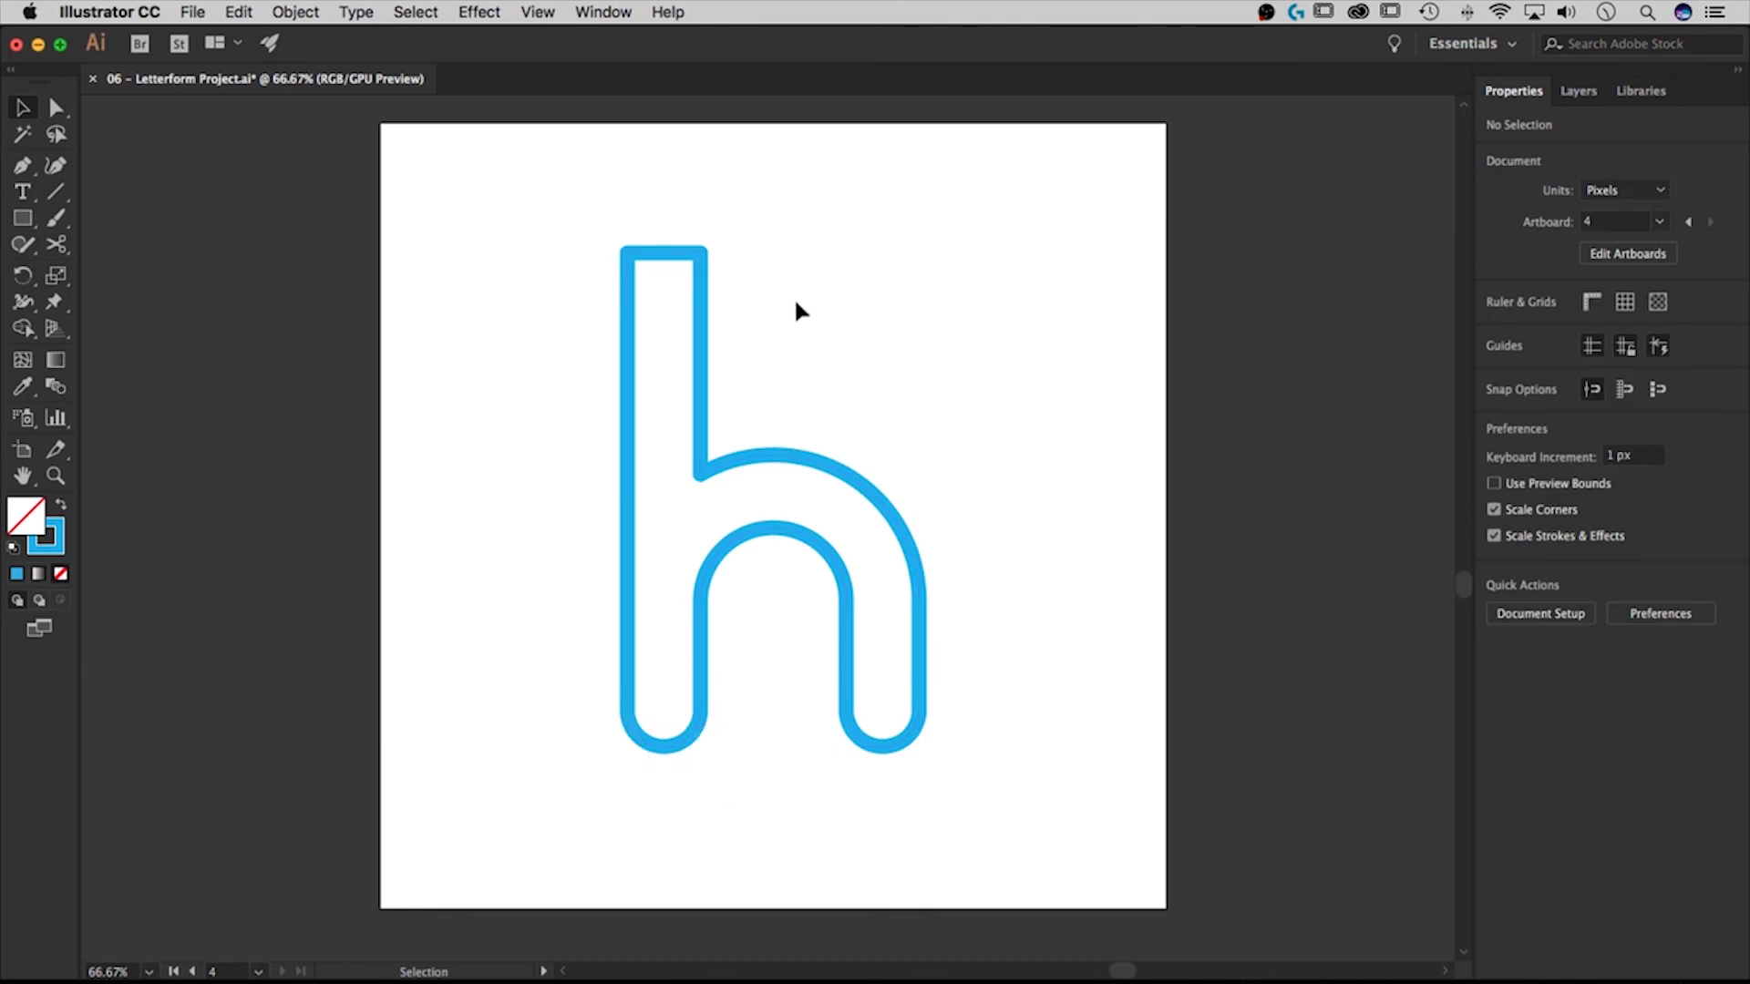
{"action": "key", "text": "super+minus"}
{"action": "key", "text": "super+minus"}
{"action": "key", "text": "super+minus"}
- Pan and zoom so the n and all three h artboards show together
{"action": "left_click_drag", "start_coordinate": [528, 422], "coordinate": [796, 507]}
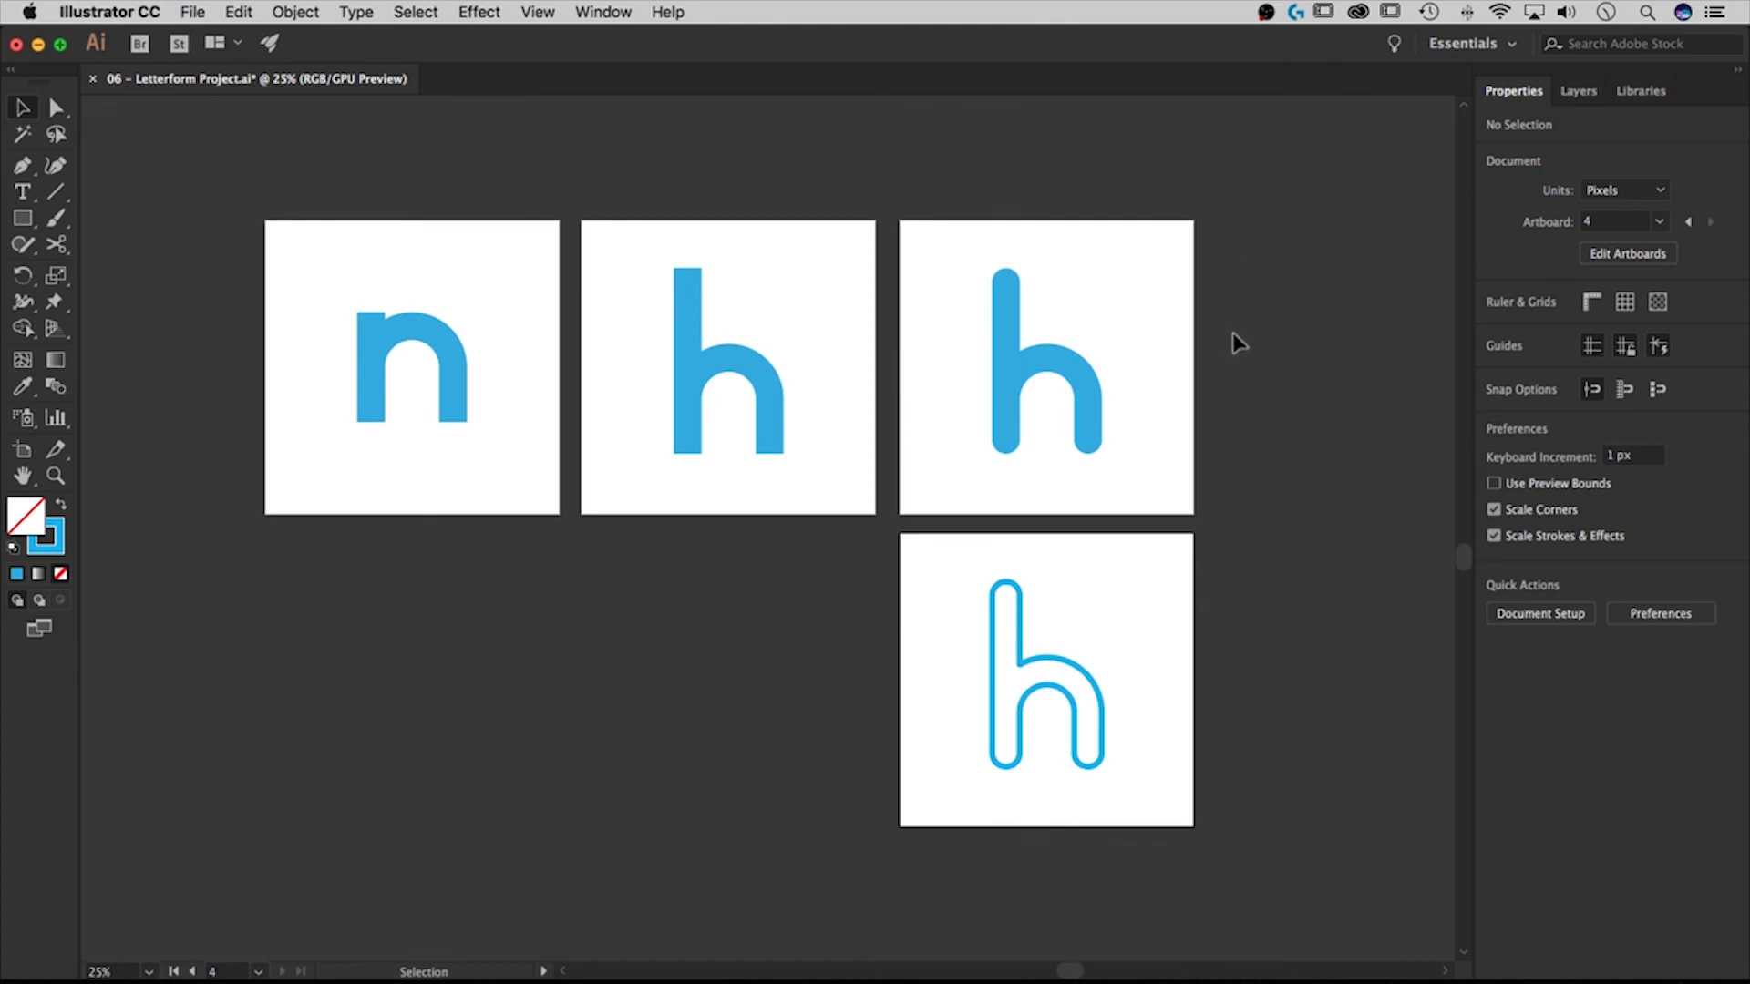
{"action": "key", "text": "super+equal"}
{"action": "scroll", "coordinate": [1245, 379], "scroll_direction": "up", "scroll_amount": 2}
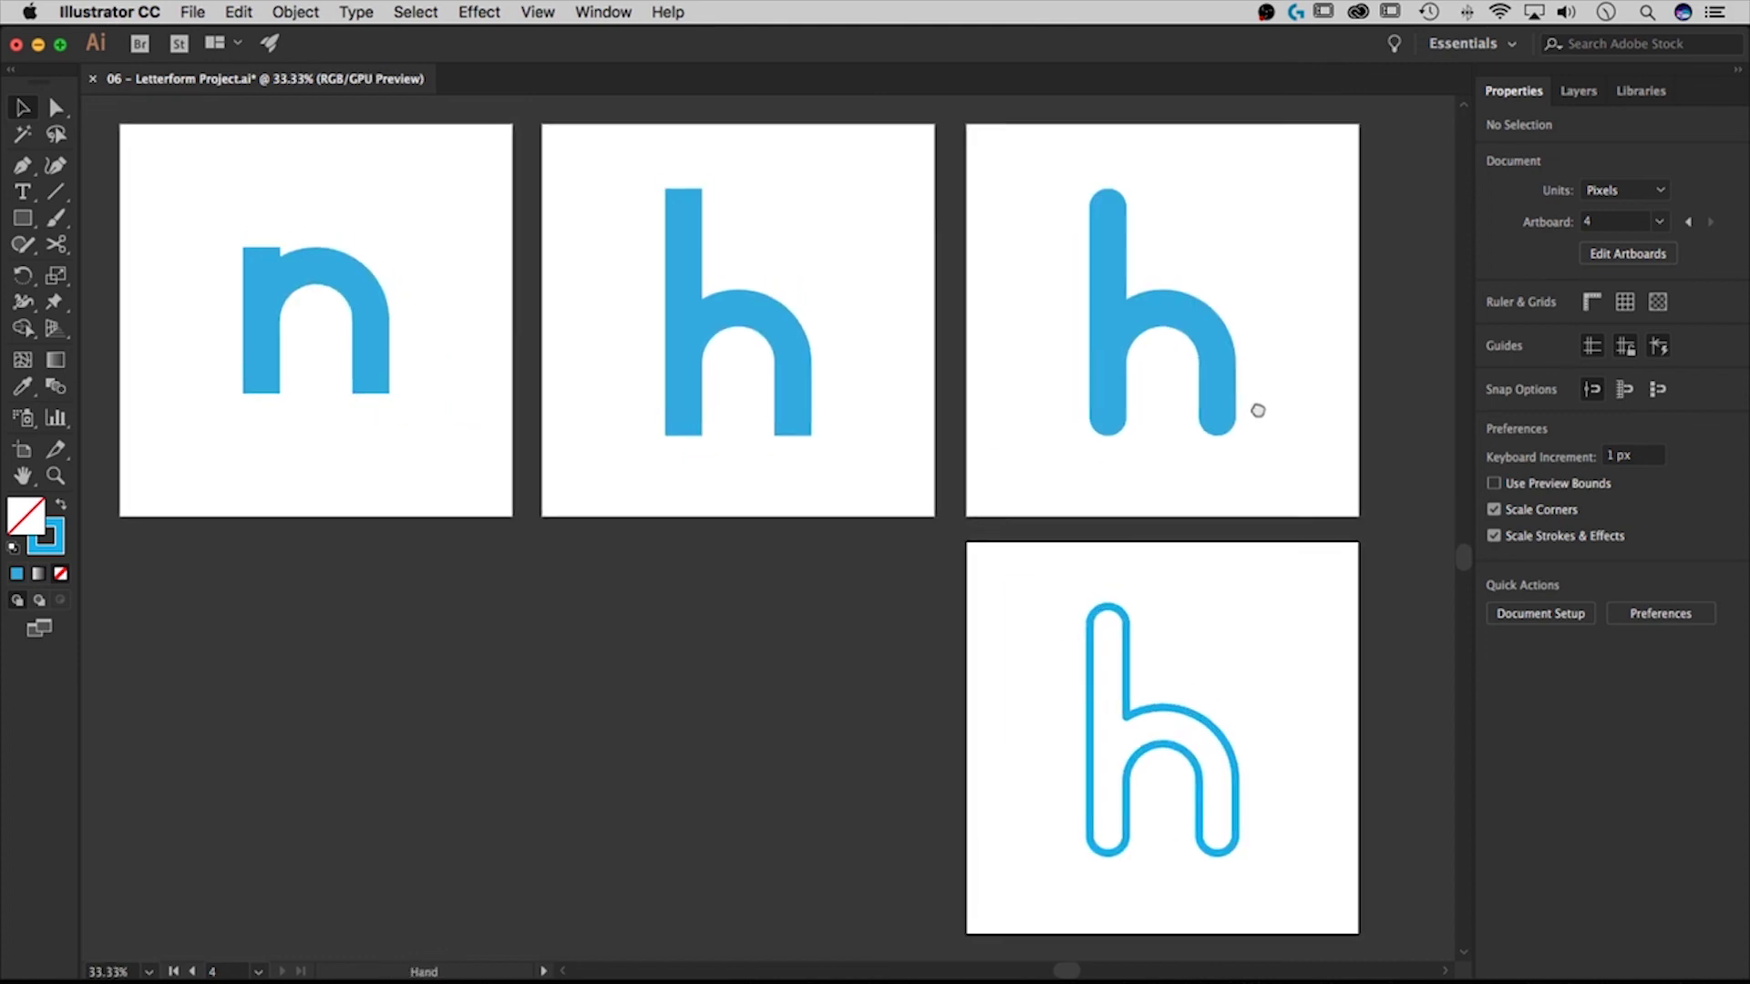